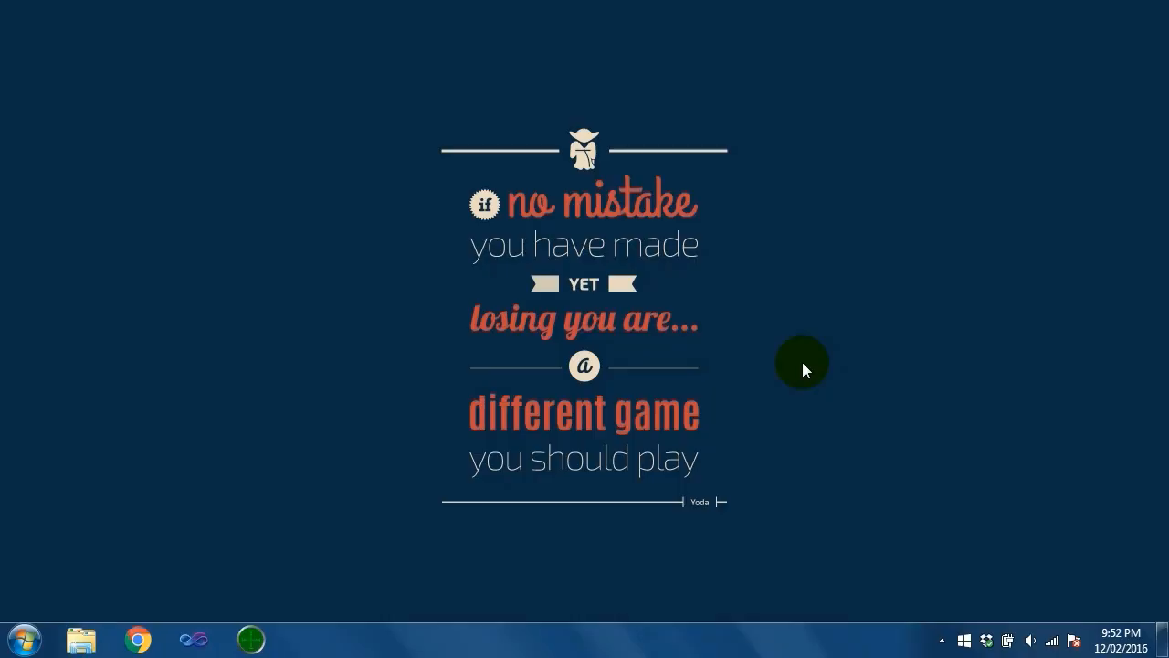
Search Windows for "power", choose the High performance plan in Power Options, and close the window
left_click(22, 643)
type("power")
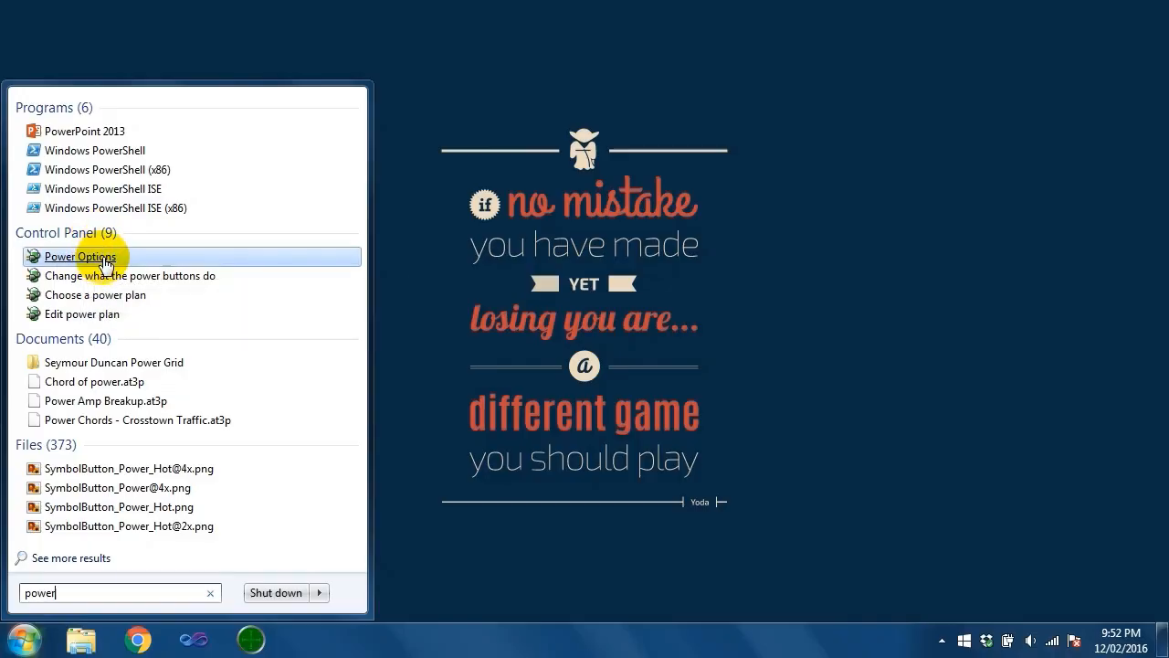
left_click(103, 258)
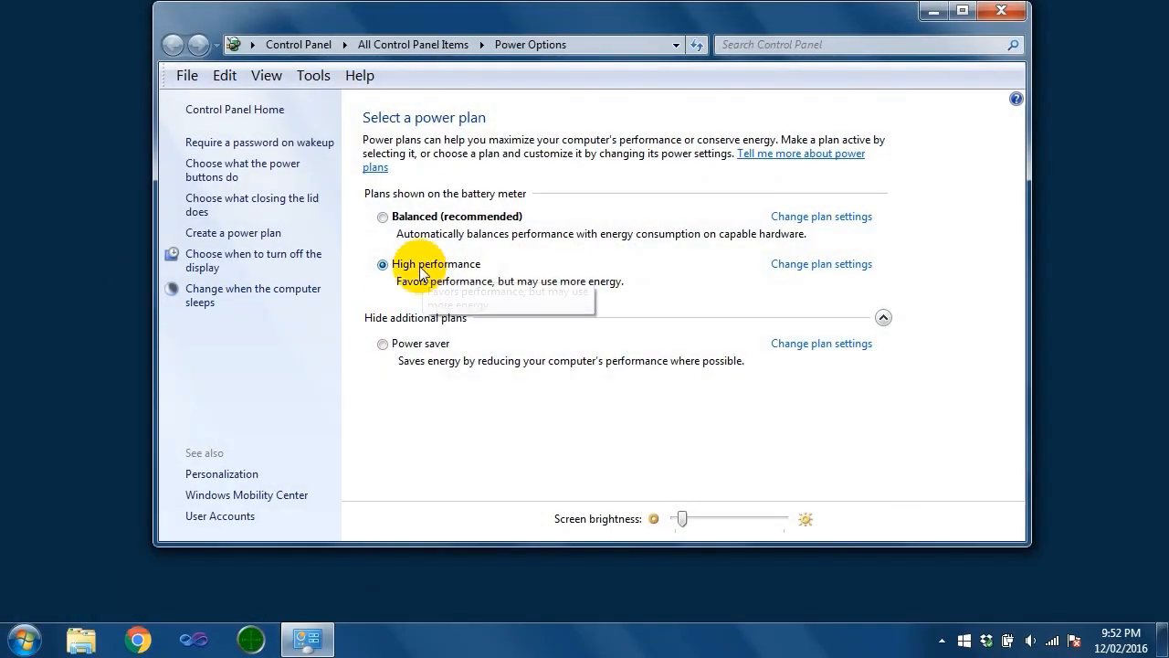
left_click(421, 271)
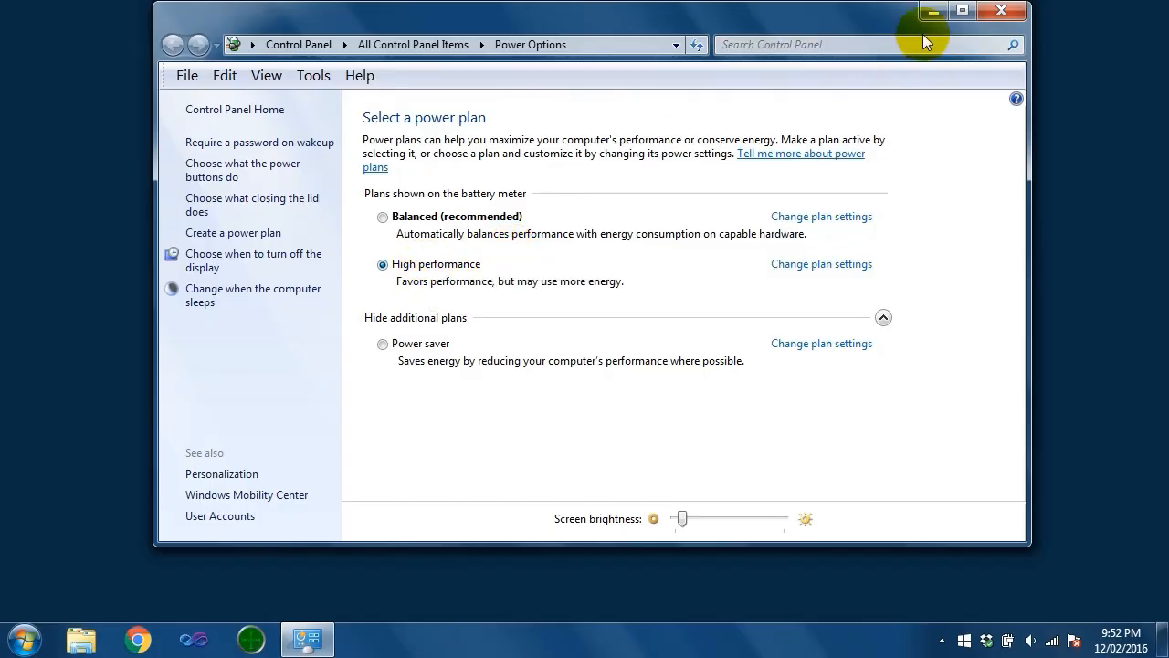
left_click(1002, 14)
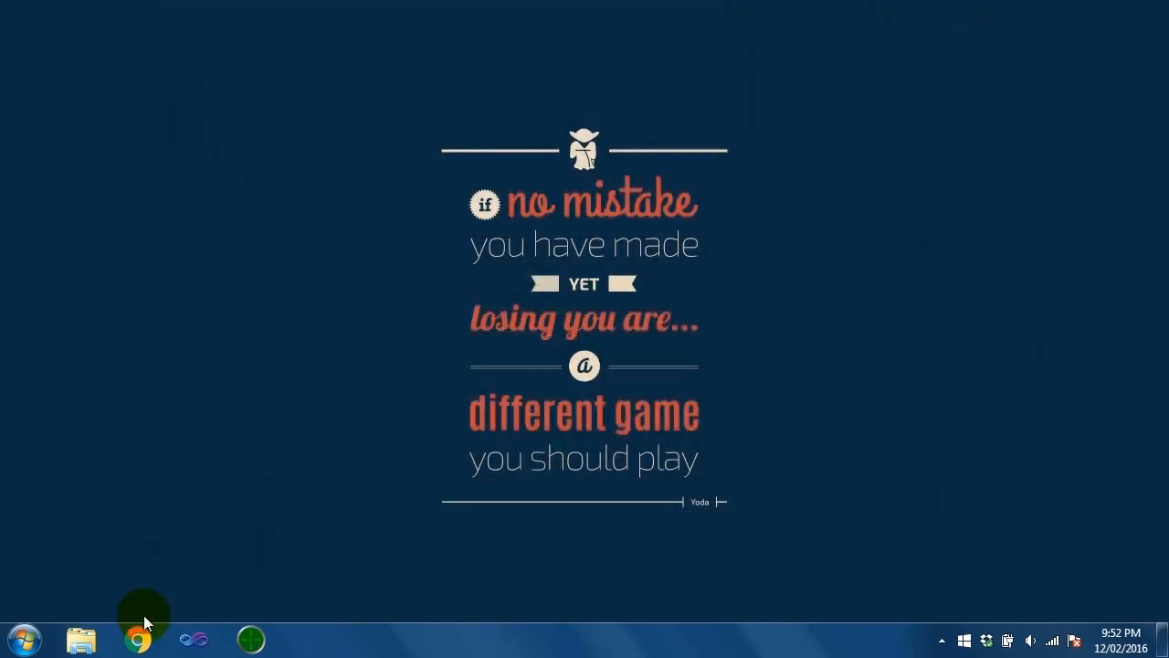
Switch to Chrome and open the download page of the Cantabile website
left_click(139, 632)
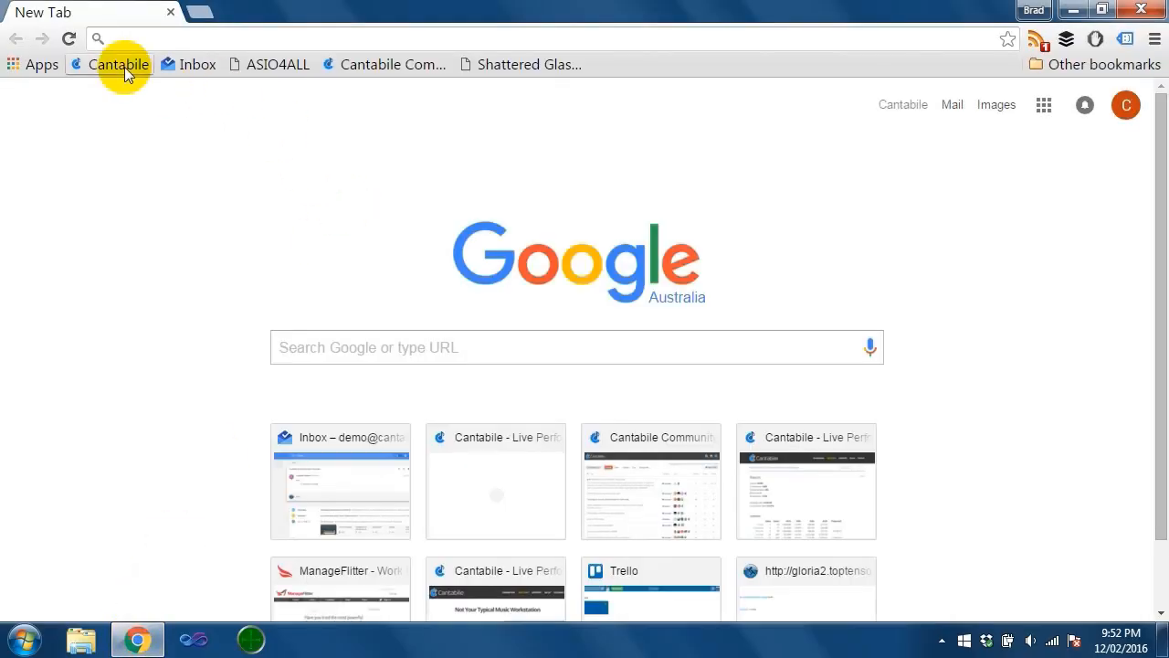
left_click(124, 66)
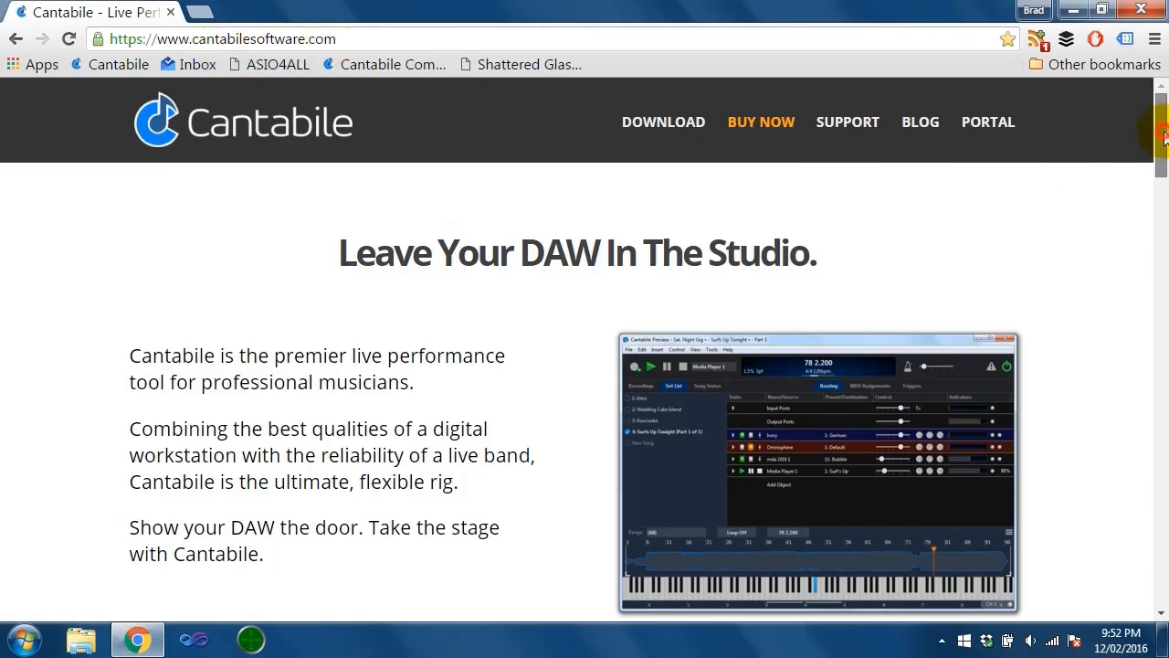
mouse_move(1163, 136)
left_mouse_down()
mouse_move(1163, 263)
mouse_move(1163, 136)
left_mouse_up()
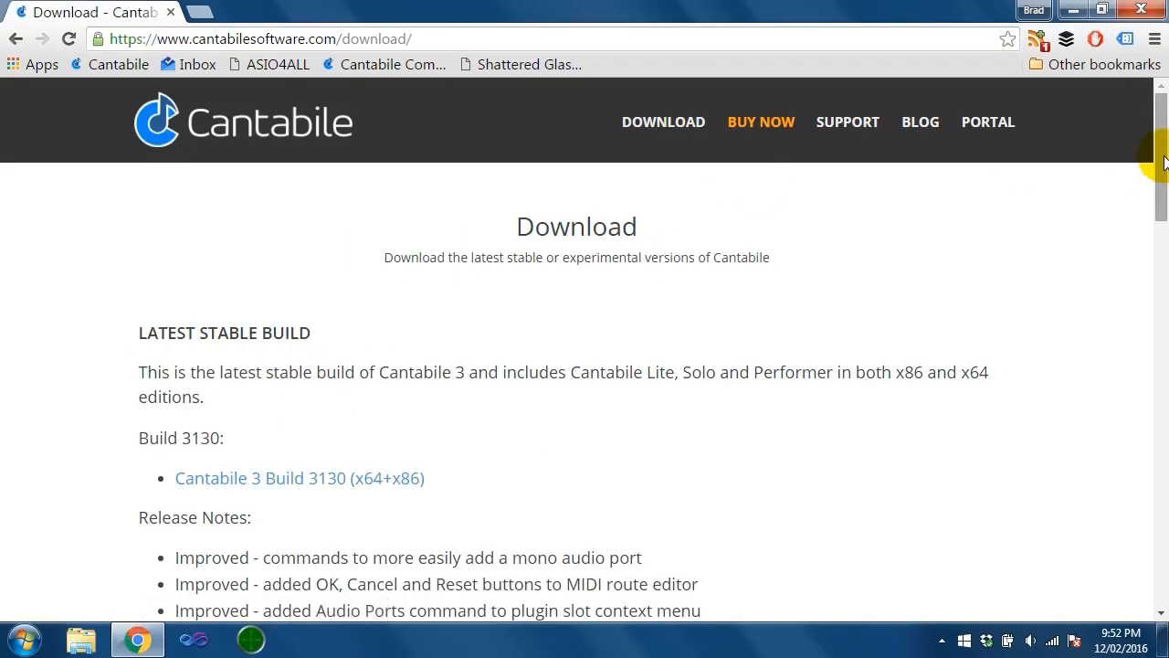
Examine the latest stable and experimental builds, their release notes and the system requirements, and close the browser
left_click_drag(1164, 162, 1122, 209)
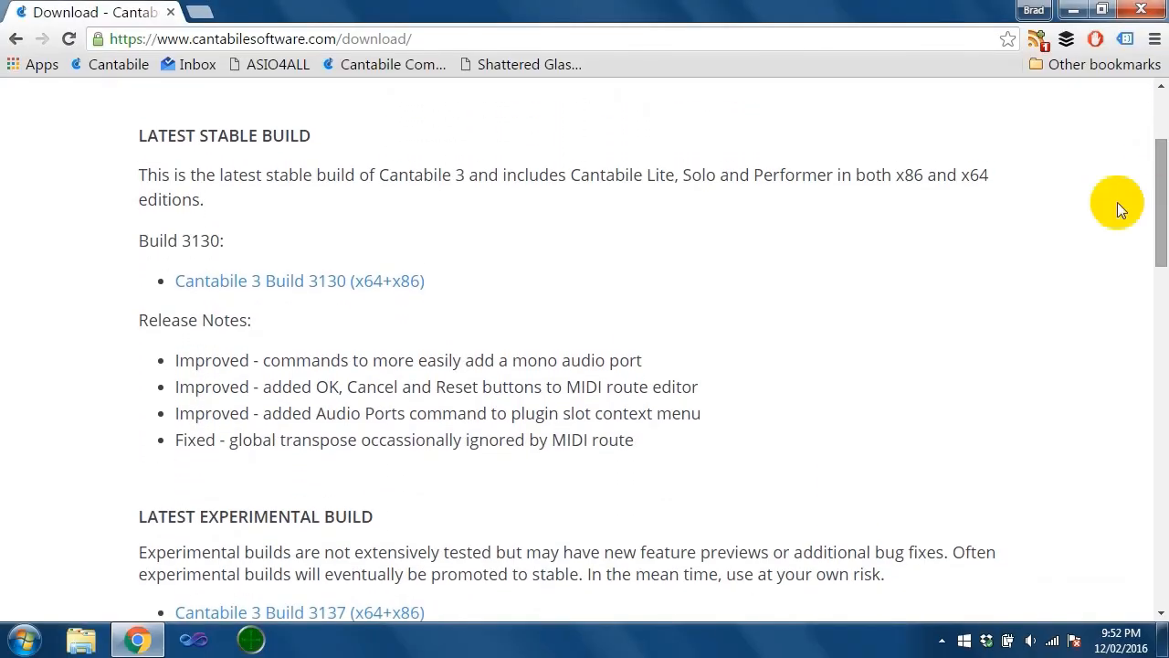
left_click_drag(197, 137, 265, 139)
left_click(209, 517)
double_click(221, 509)
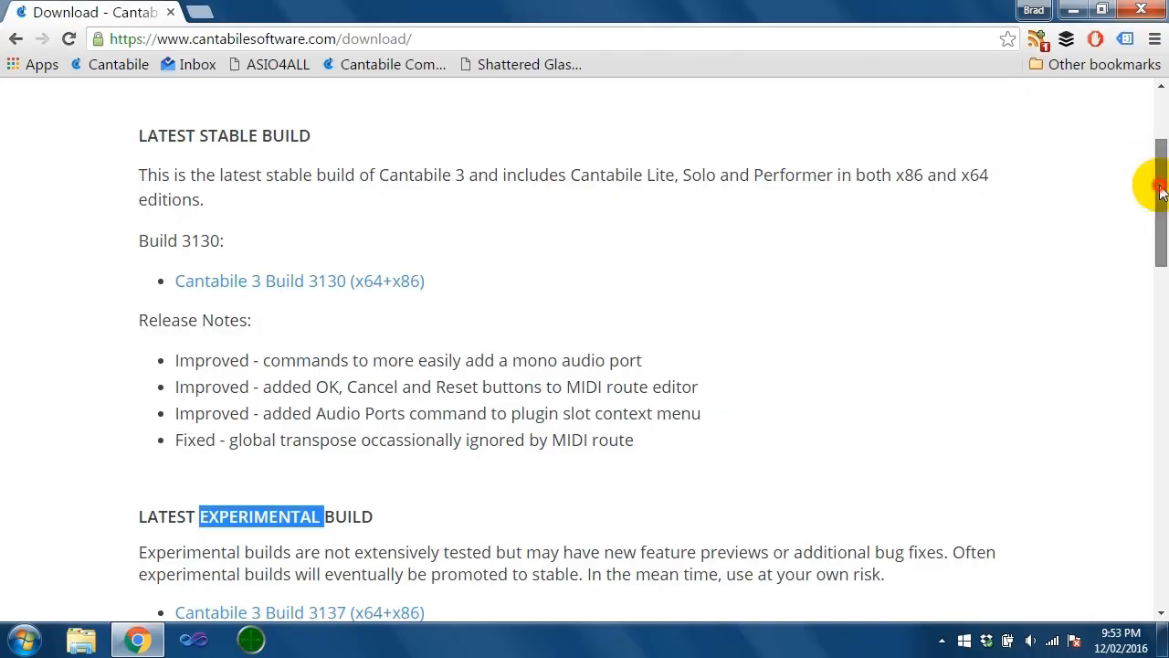
left_click_drag(1160, 189, 1160, 266)
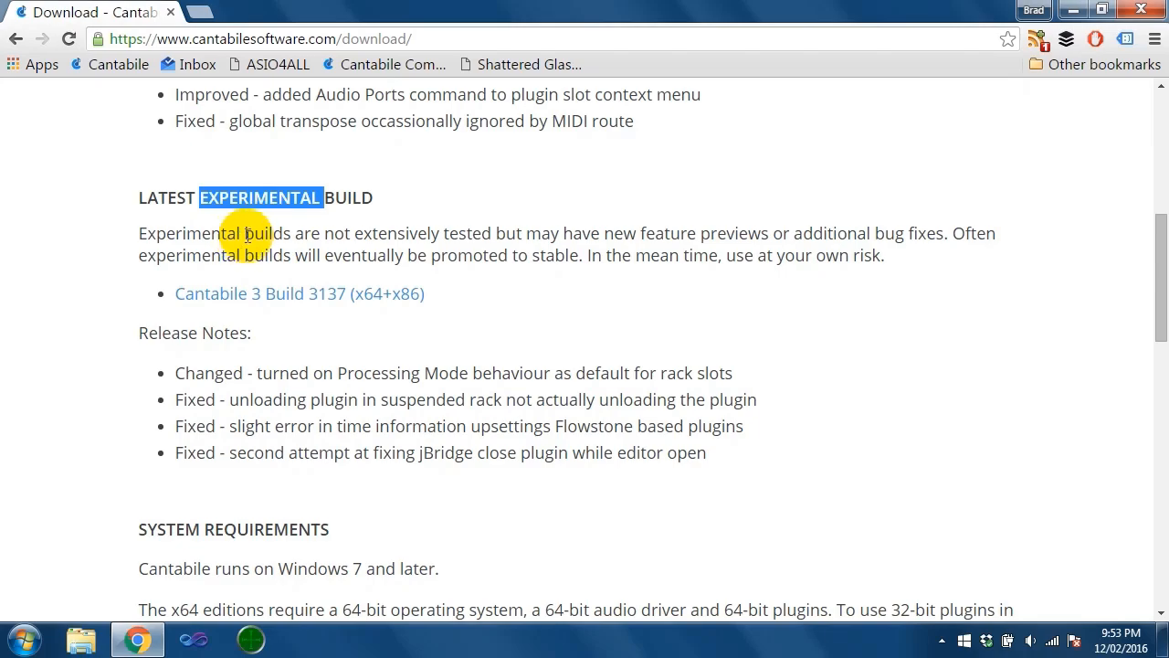
left_click_drag(246, 234, 292, 233)
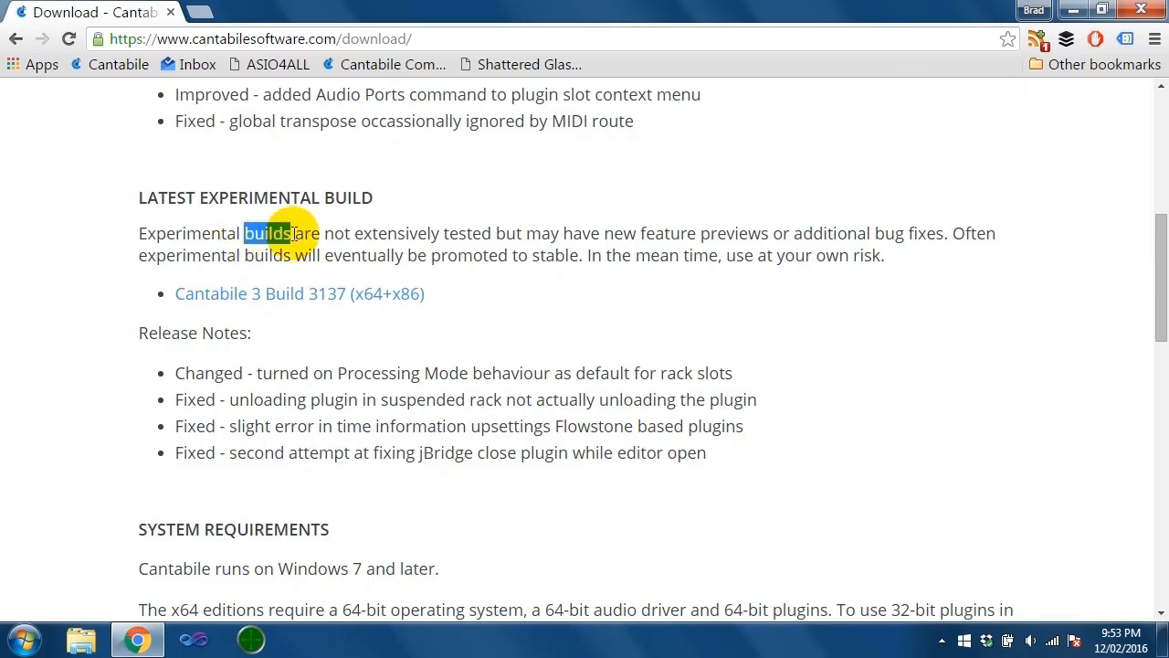
left_click(233, 228)
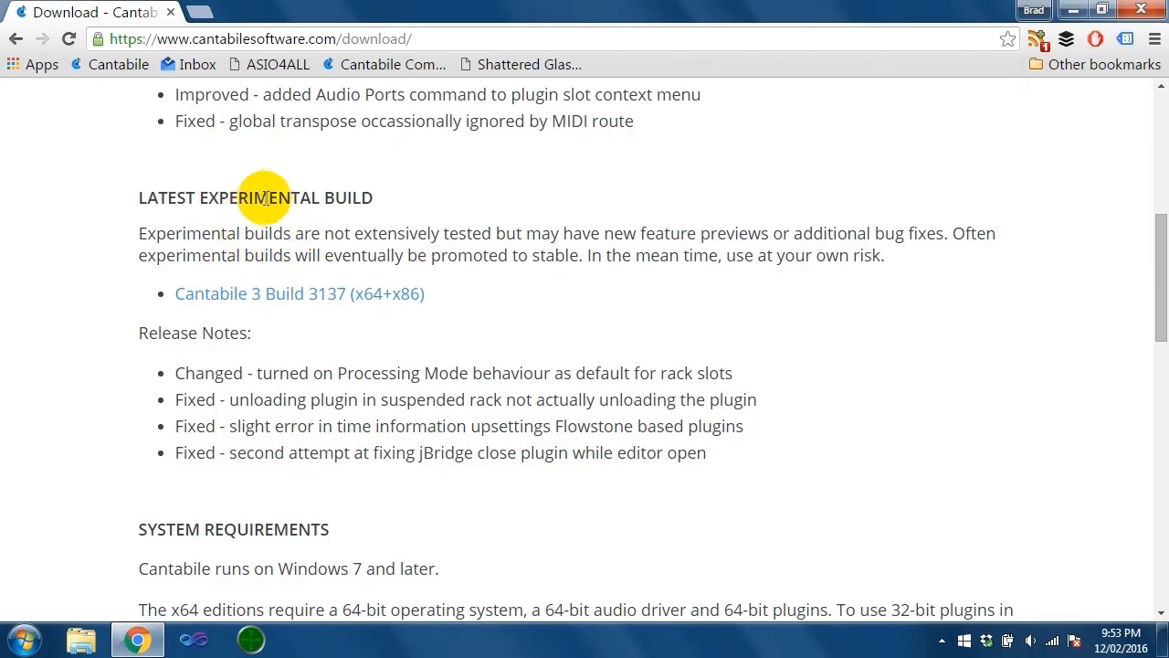
left_click_drag(1158, 290, 1157, 209)
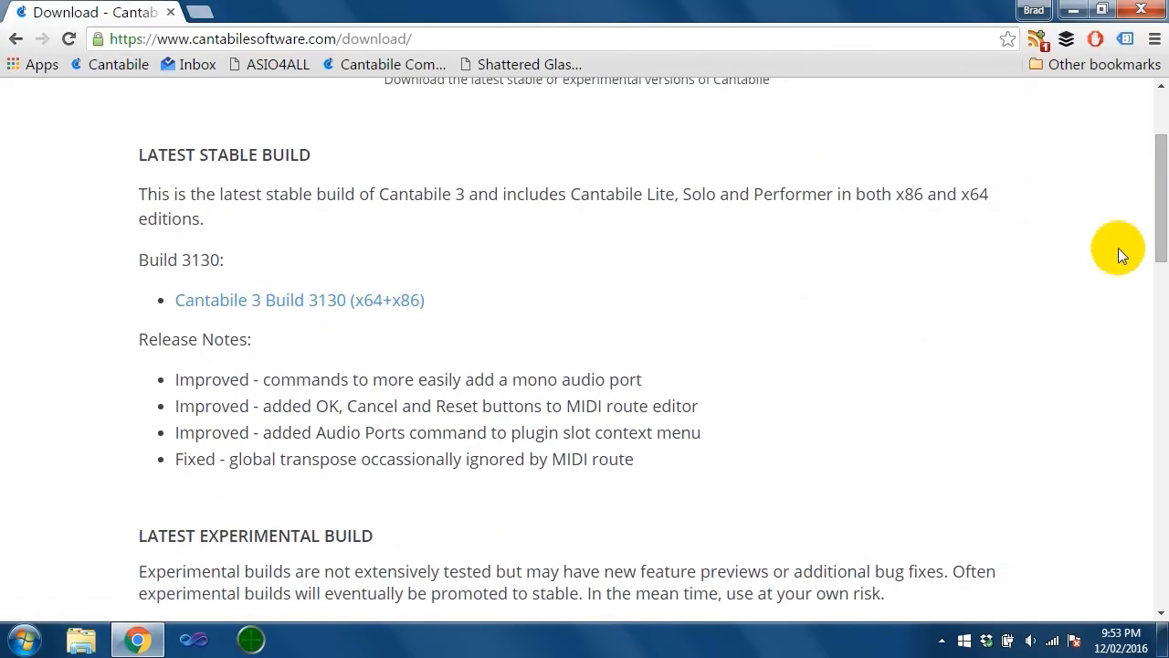
left_click_drag(1158, 236, 1149, 332)
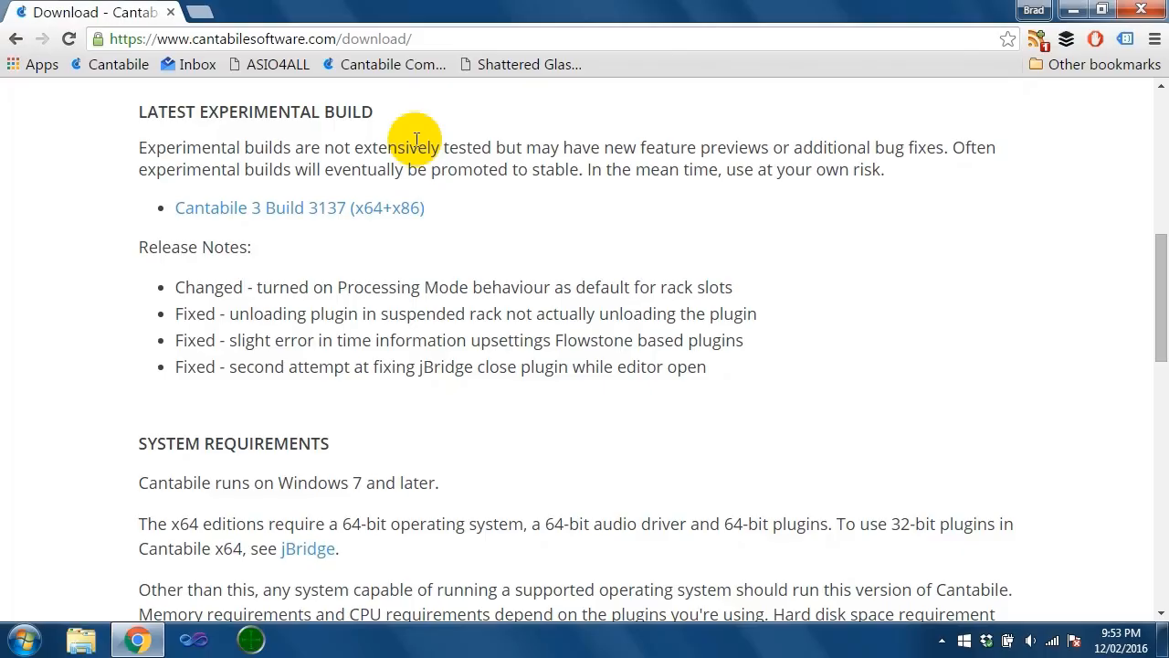
left_click_drag(1156, 348, 1156, 326)
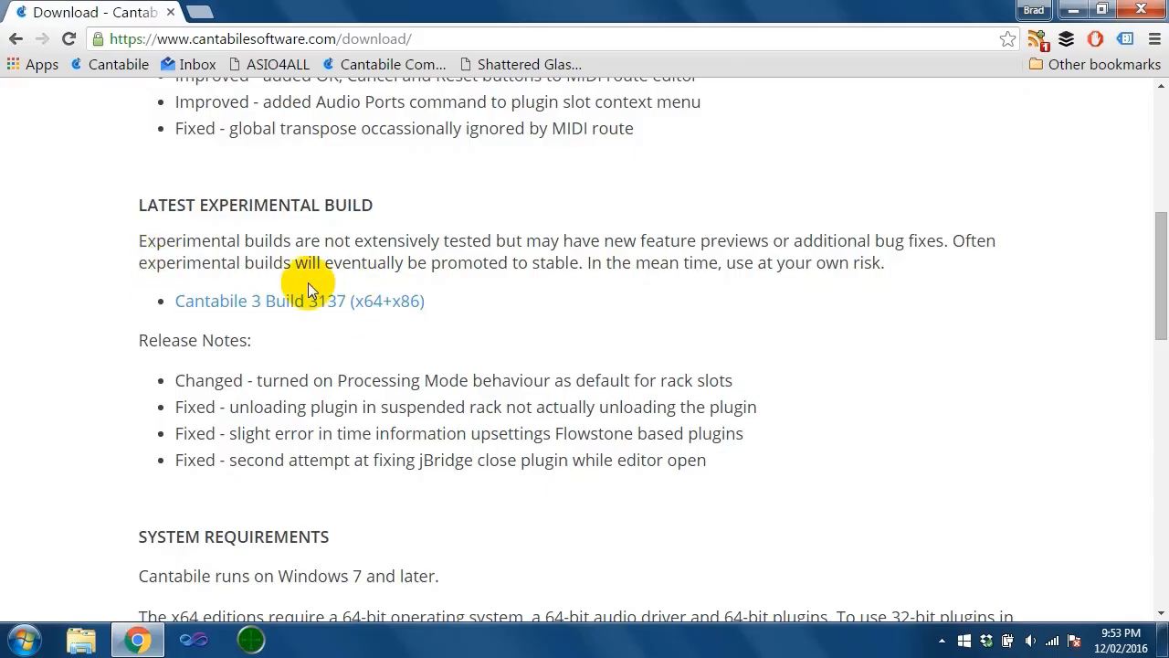
left_click_drag(1159, 329, 1162, 356)
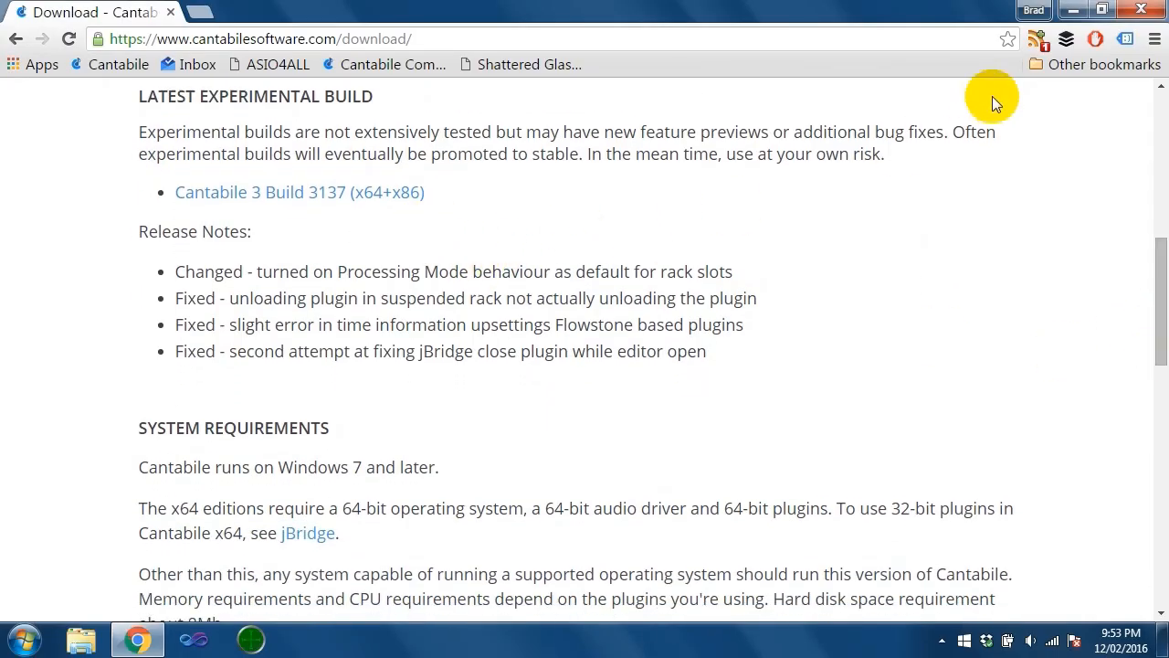
left_click(1157, 8)
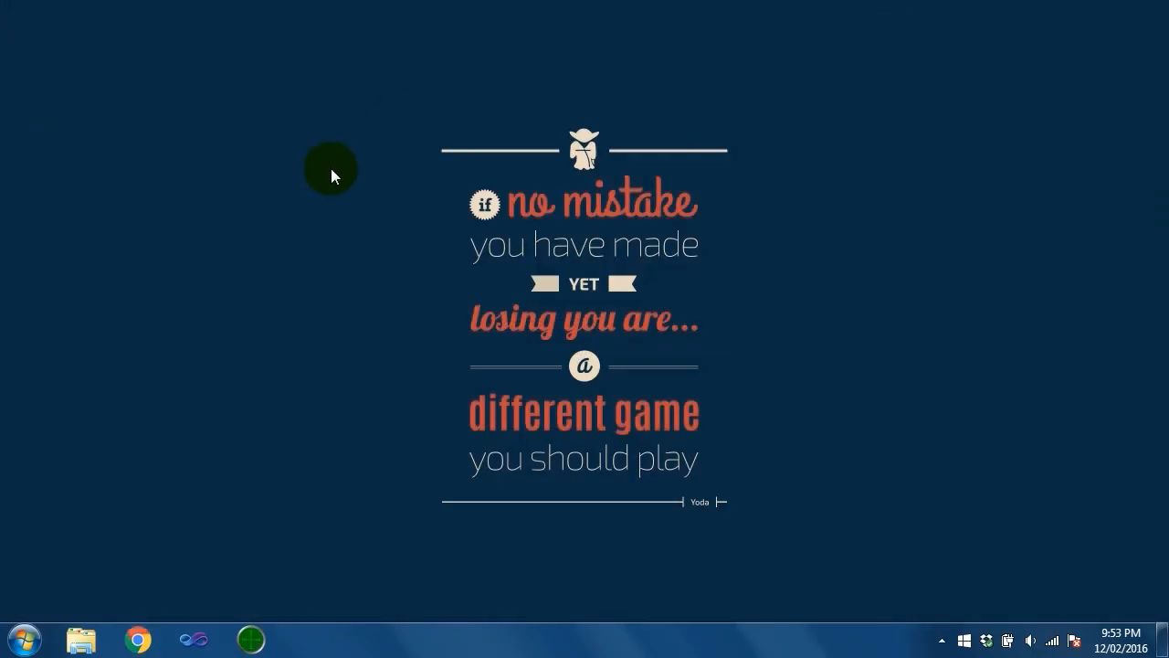
Run SetupCantabile-3137.exe from the Downloads folder in Windows Explorer and accept the security warning
left_click(82, 637)
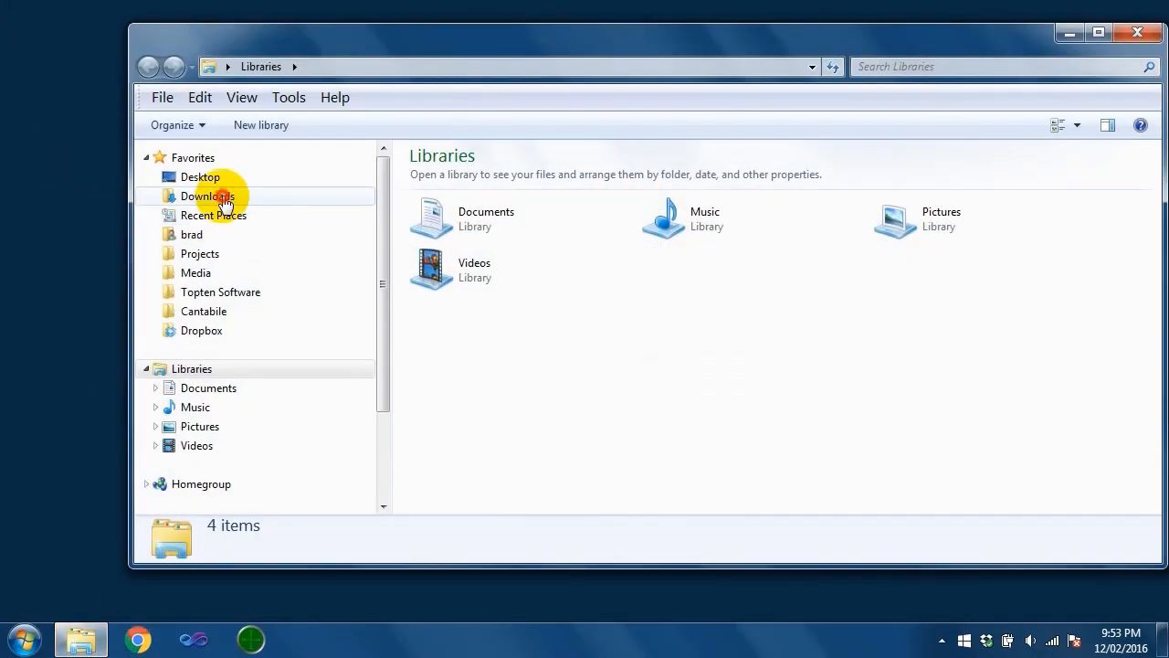
left_click(208, 195)
double_click(520, 296)
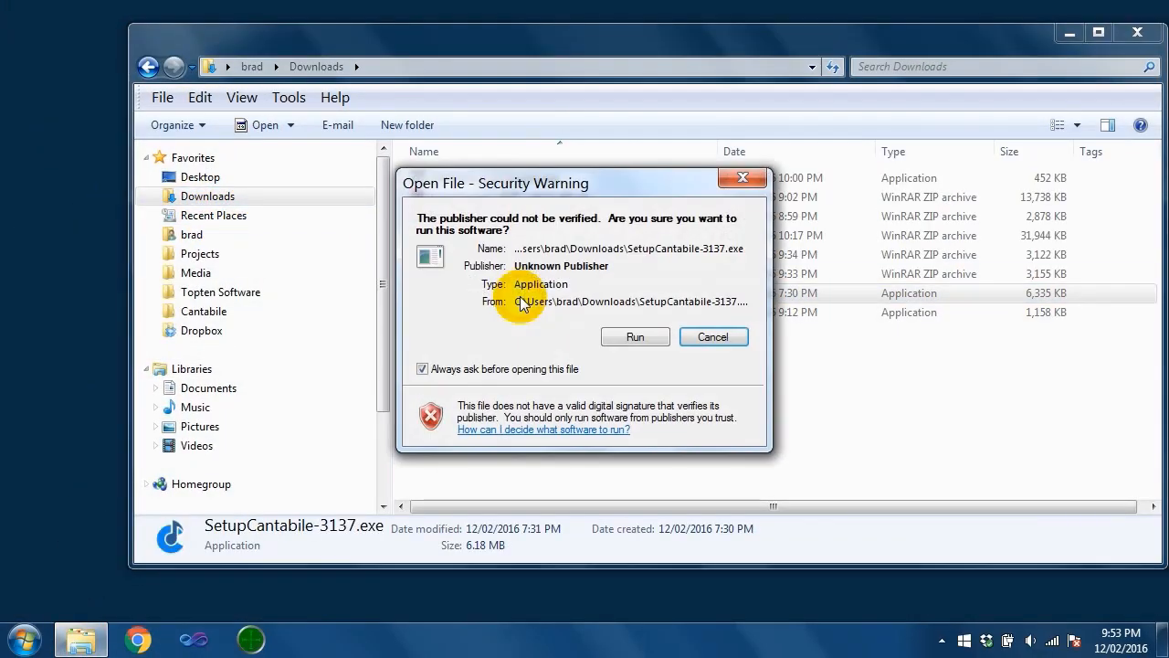
left_click(630, 339)
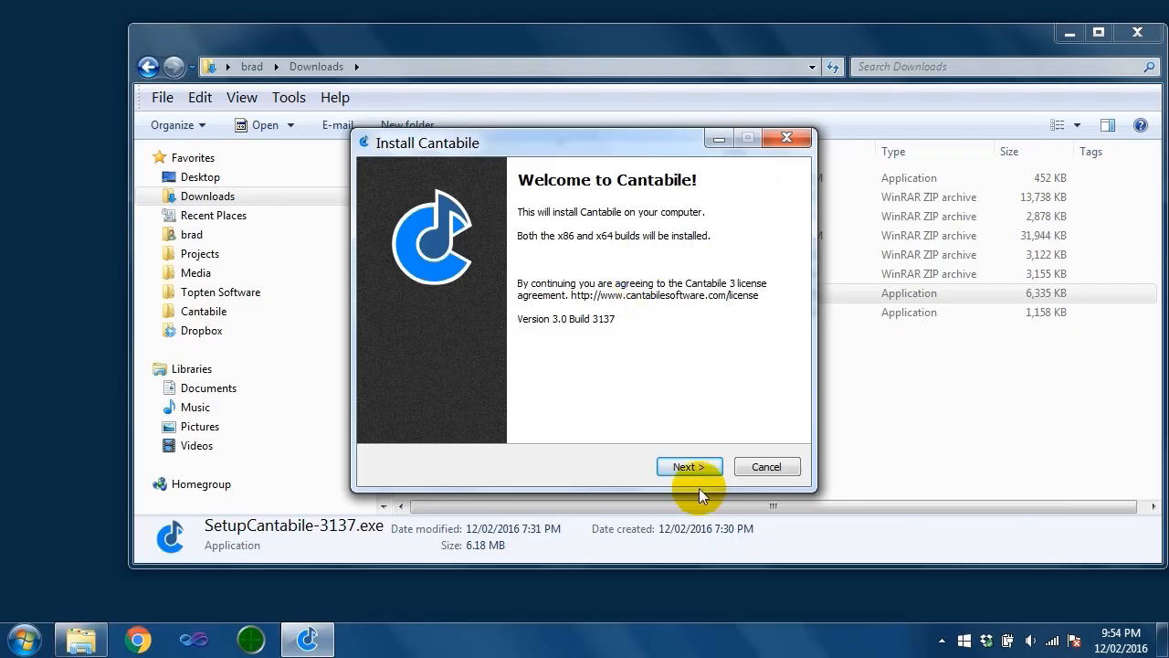
Install Cantabile with the setup wizard and finish with Launch Cantabile enabled
left_click(690, 466)
left_click(684, 466)
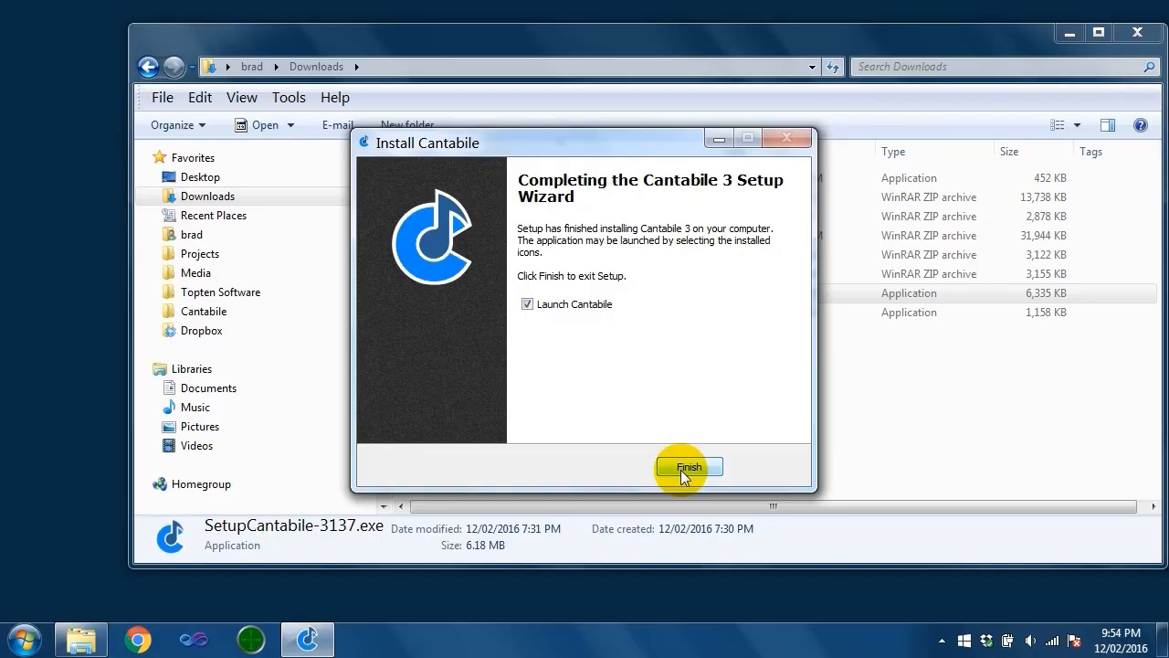
left_click(687, 467)
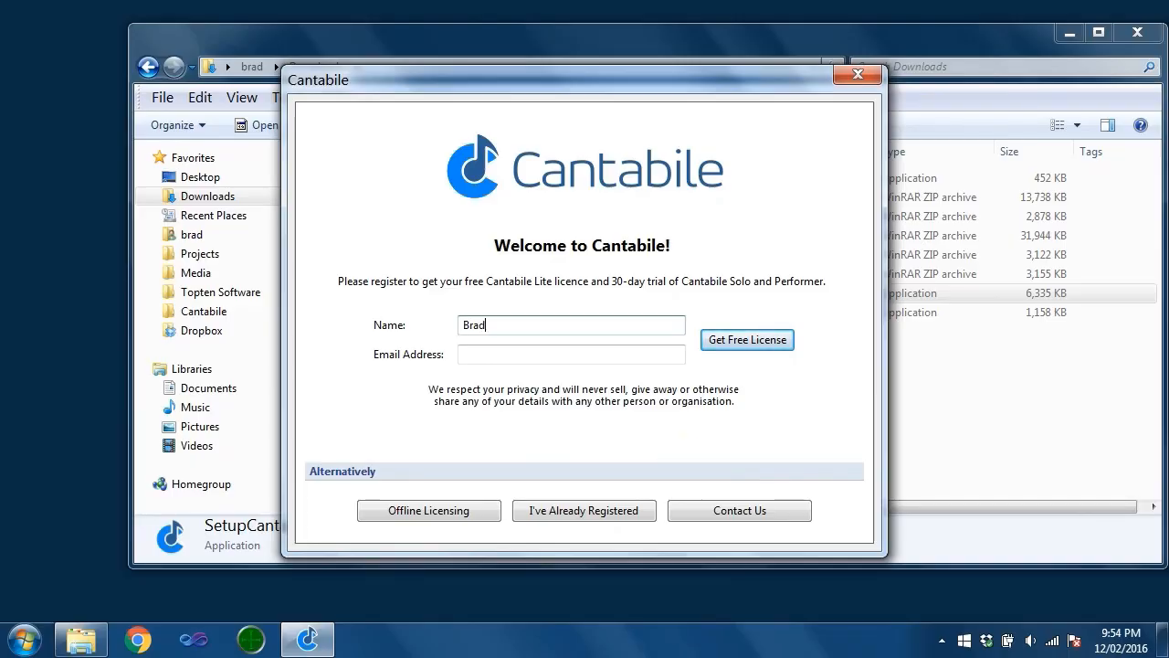
Fill in the registrant's name and e-mail address and request the free Cantabile license
key("Tab")
type("de")
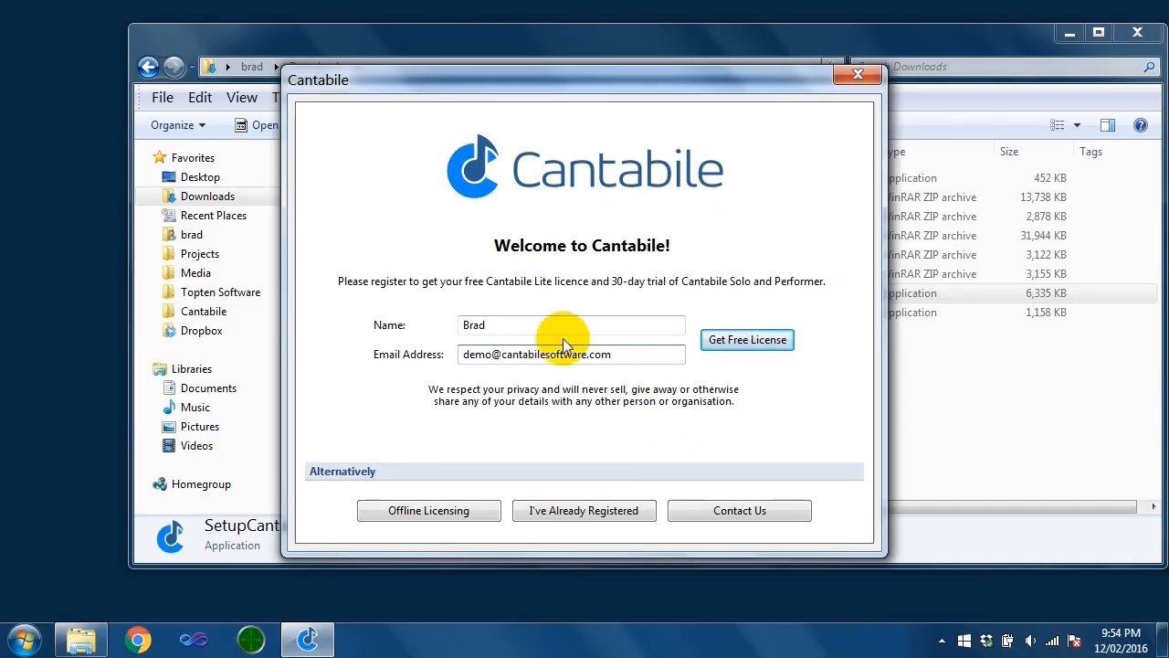
left_click(722, 340)
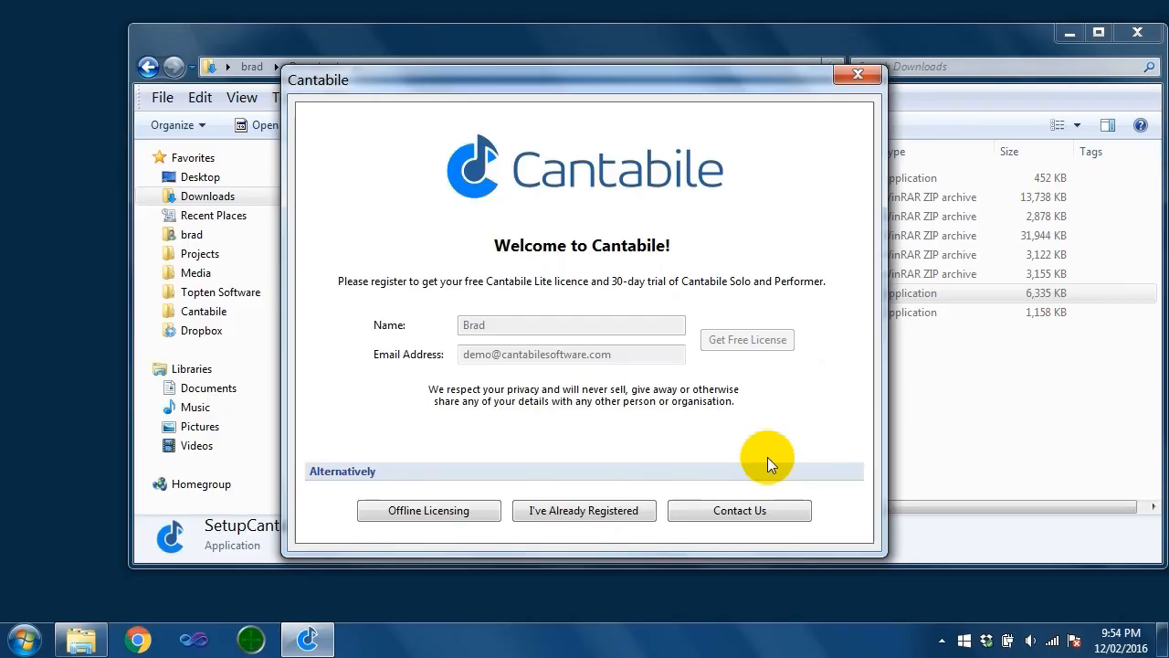
Switch to Chrome, open the "Cantabile 3 License Details" e-mail in the inbox, and copy the license key
left_click(139, 638)
left_click(185, 64)
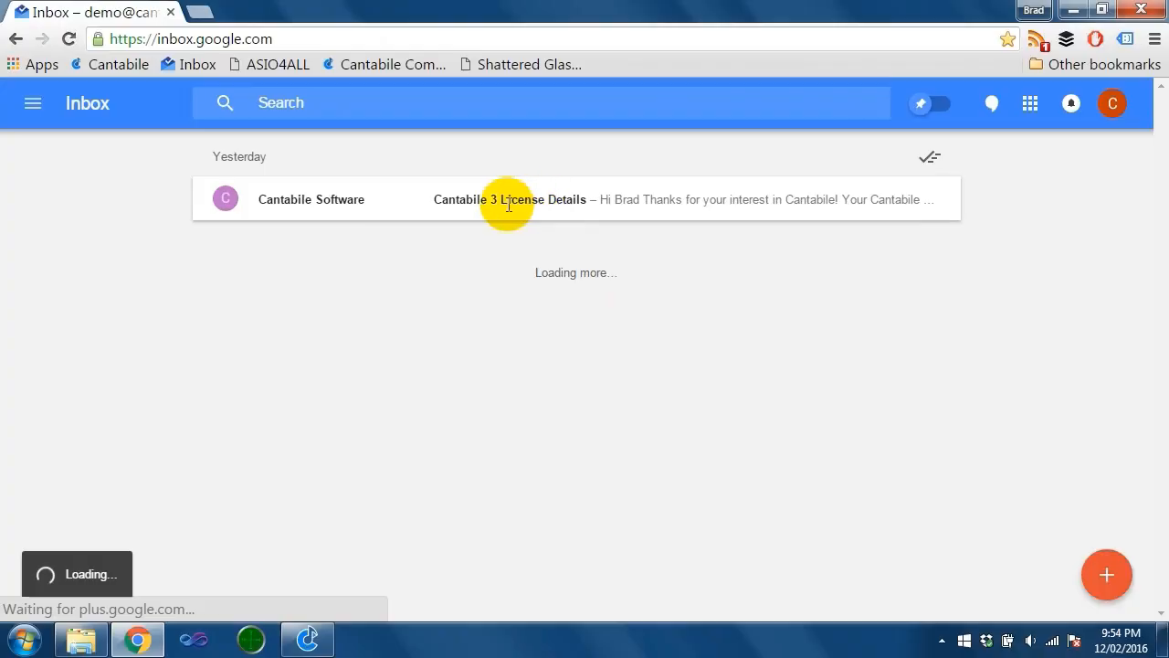
left_click(525, 204)
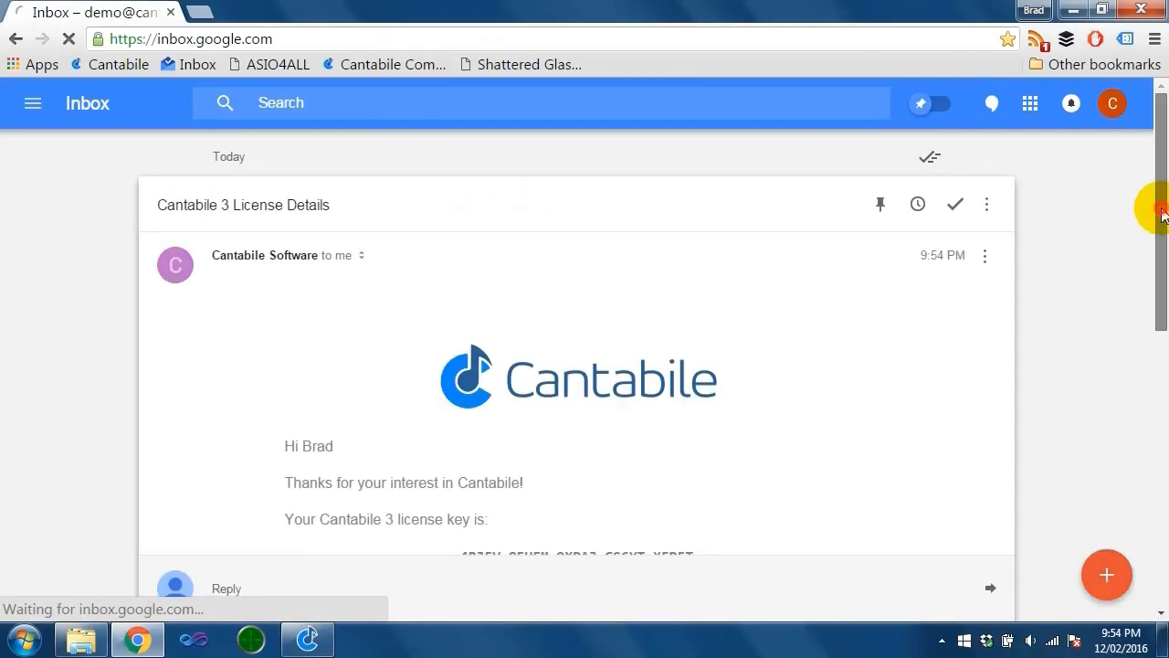
left_click_drag(1158, 209, 1163, 307)
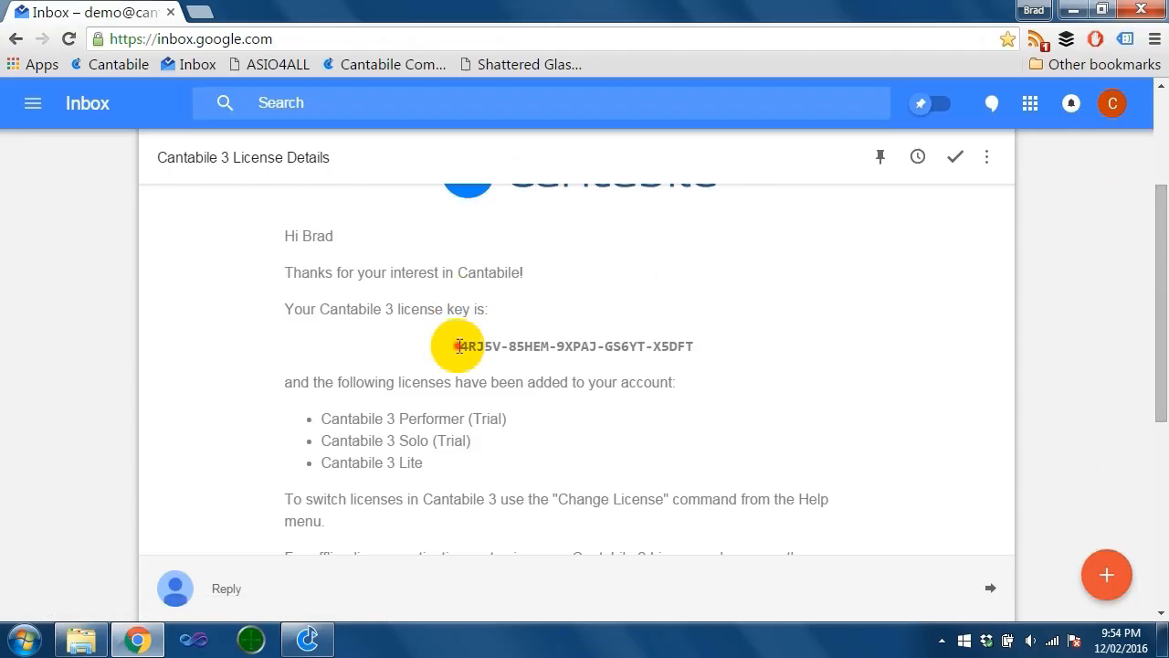
left_click_drag(453, 345, 695, 347)
right_click(691, 348)
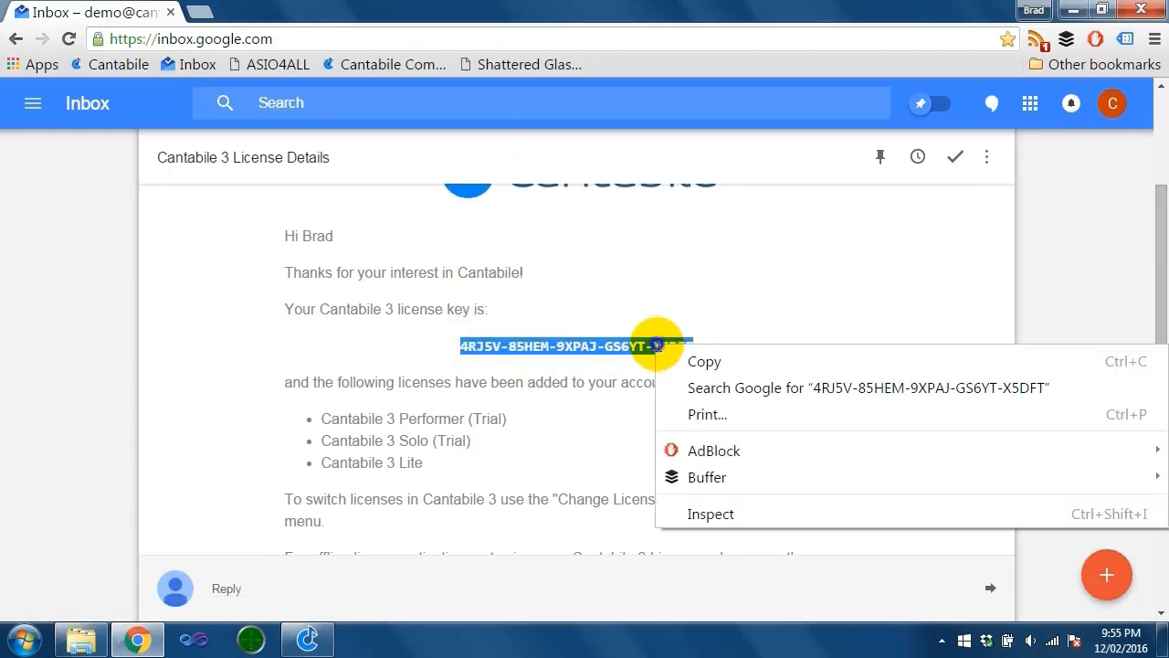
left_click(687, 359)
Return to the Cantabile registration window, paste the license key into its field, and submit the license details
left_click(306, 643)
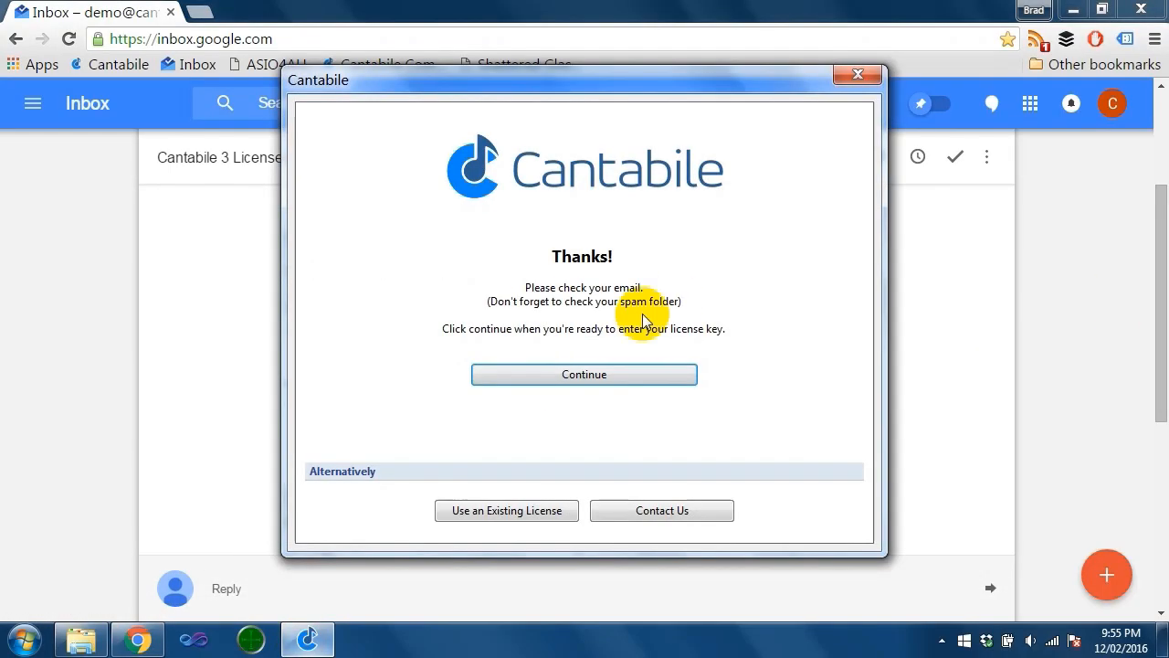
left_click(603, 376)
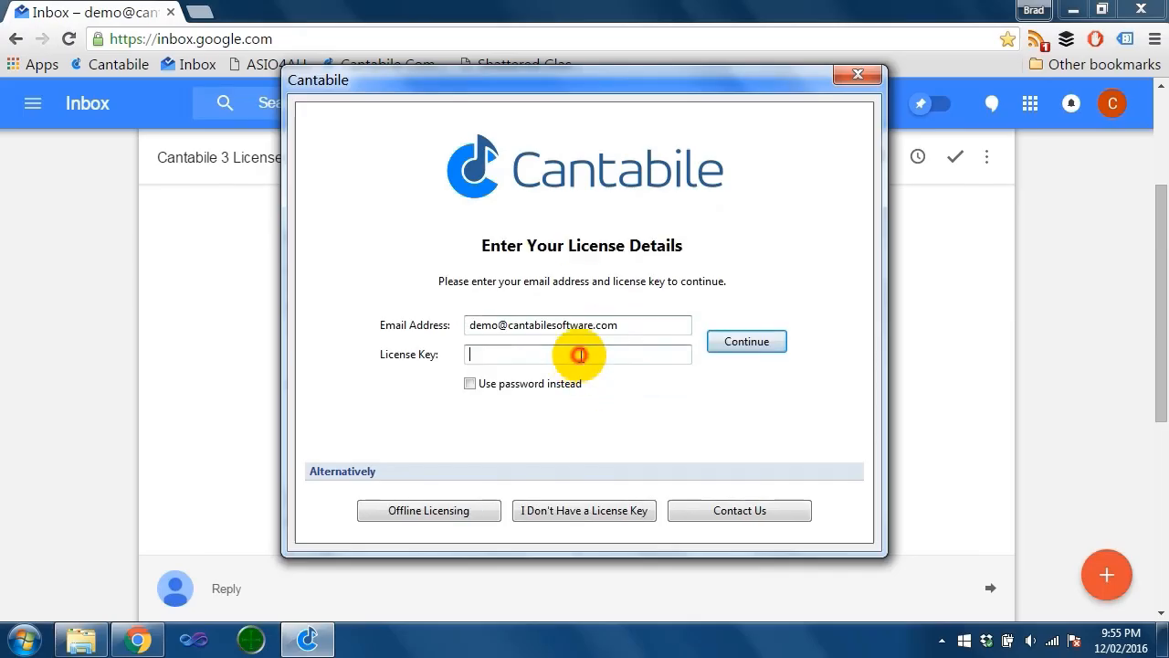
right_click(578, 363)
left_click(657, 439)
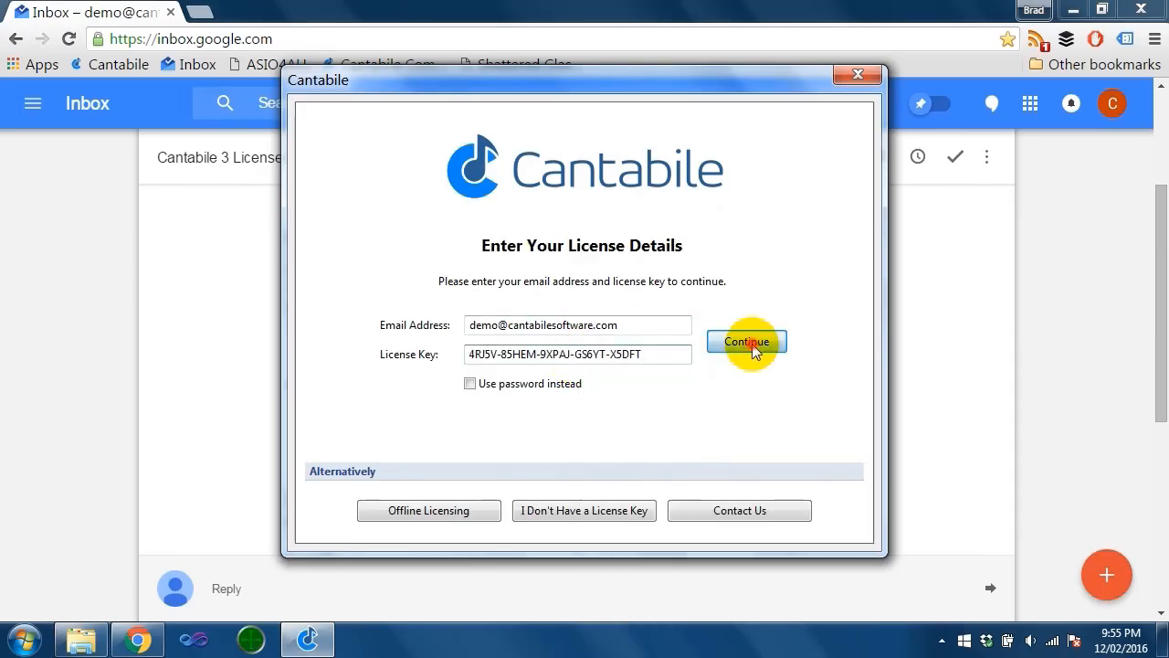
left_click(750, 345)
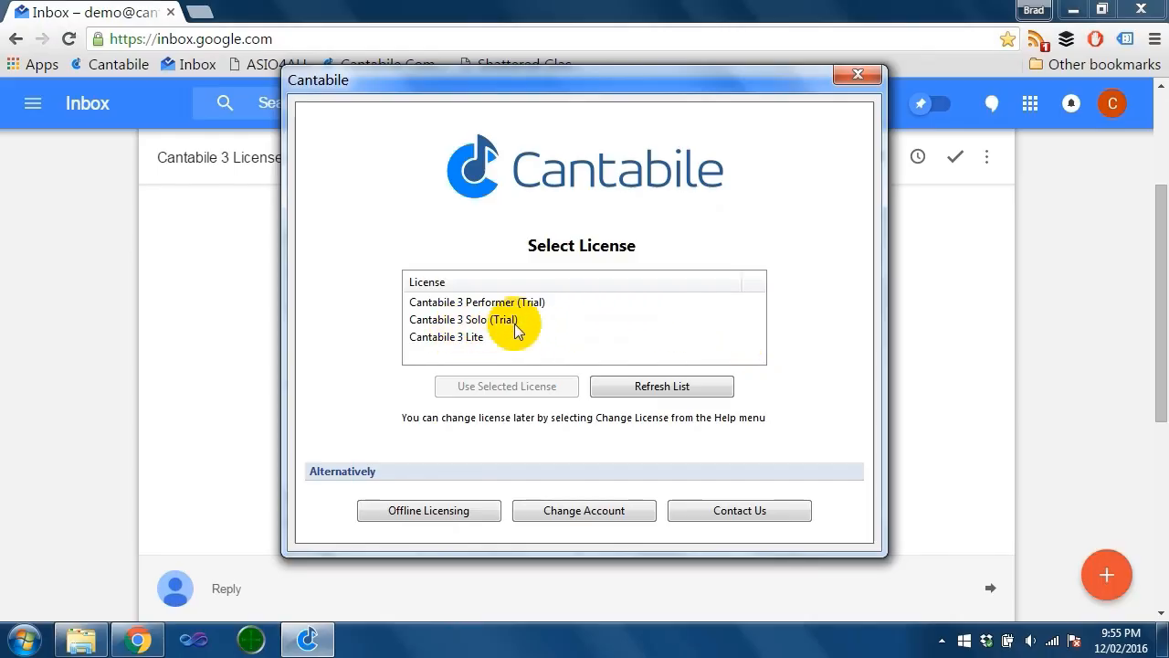
Compare the available licenses and activate the Cantabile 3 Lite license
left_click(471, 338)
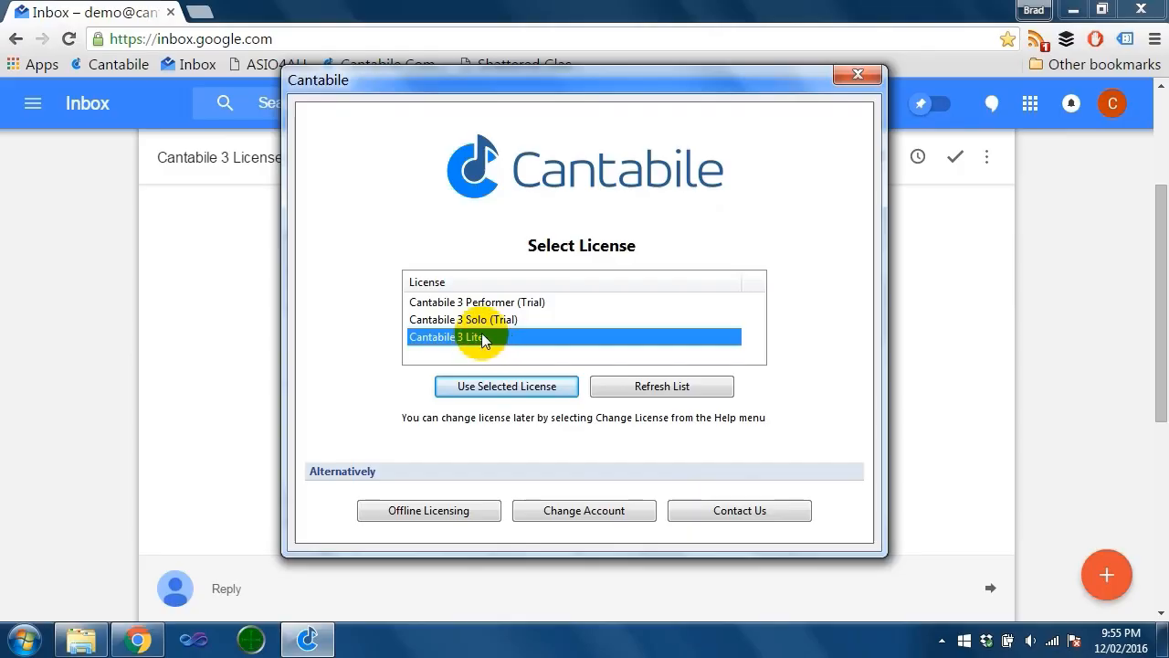
left_click(549, 319)
left_click(578, 301)
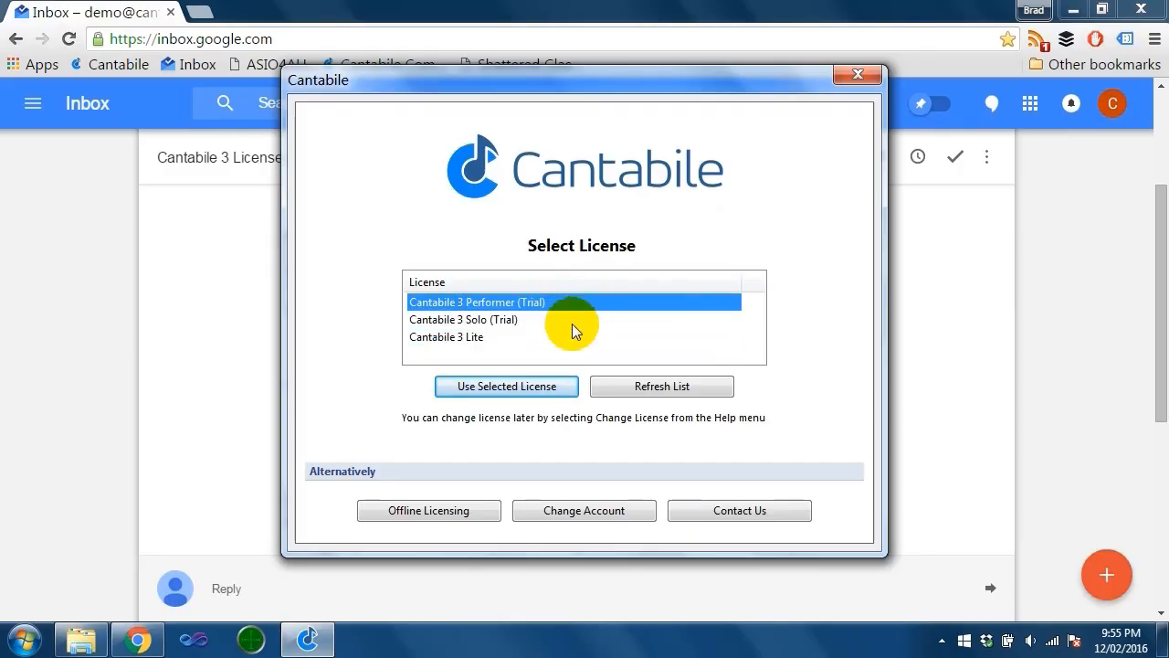
left_click(572, 321)
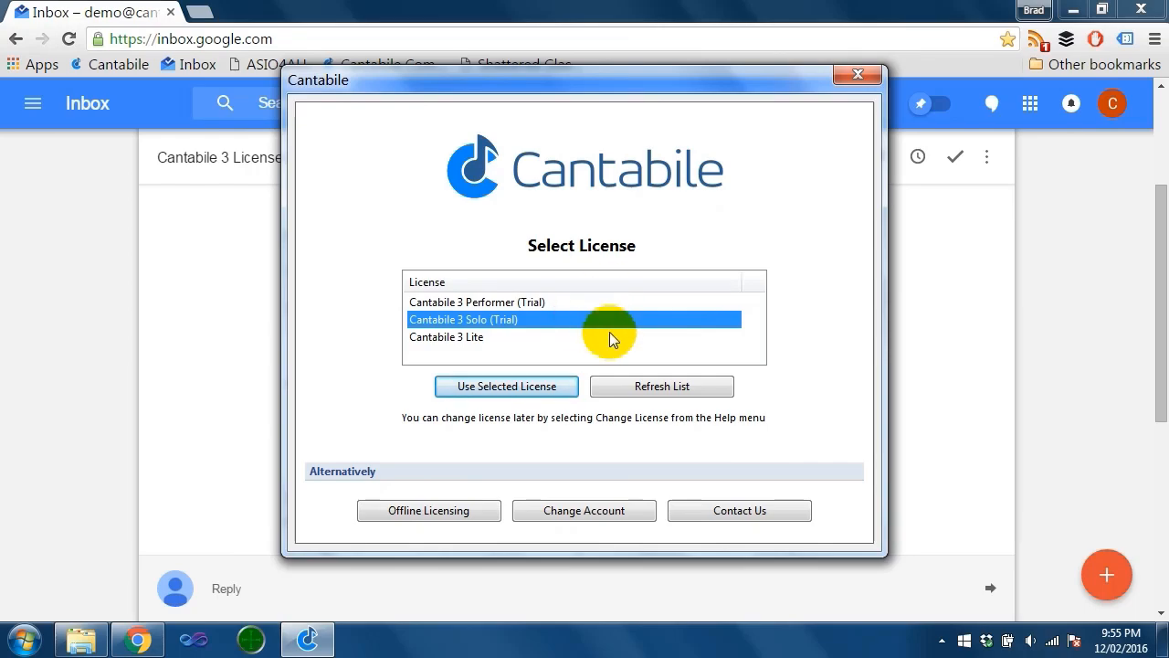
left_click(468, 338)
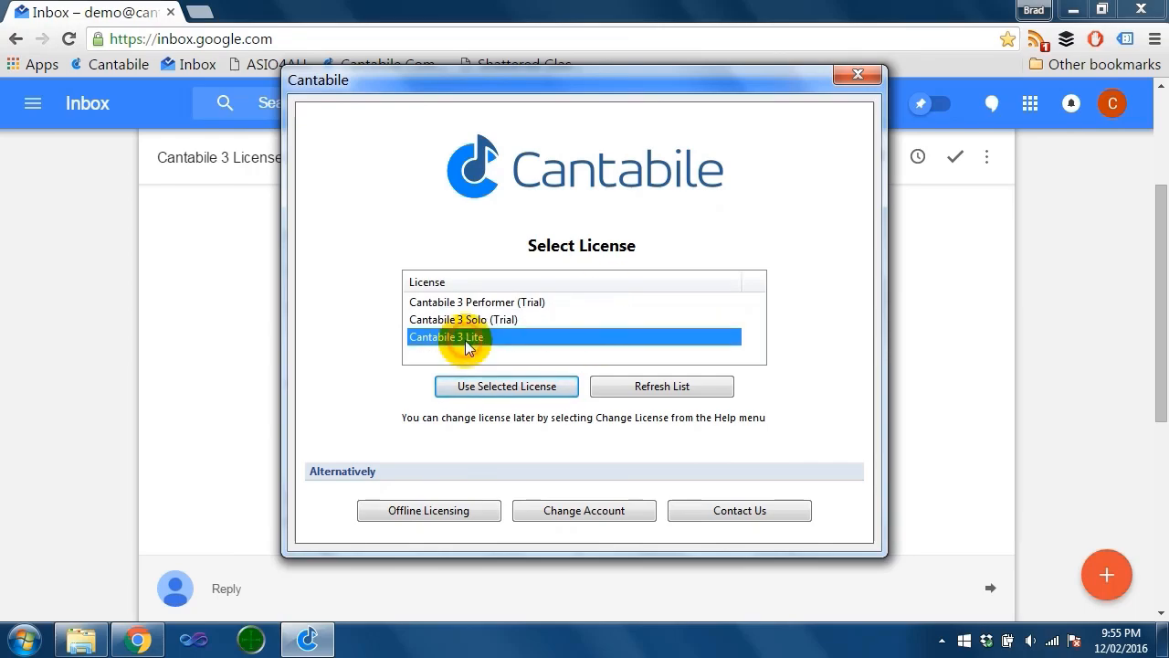
left_click(547, 389)
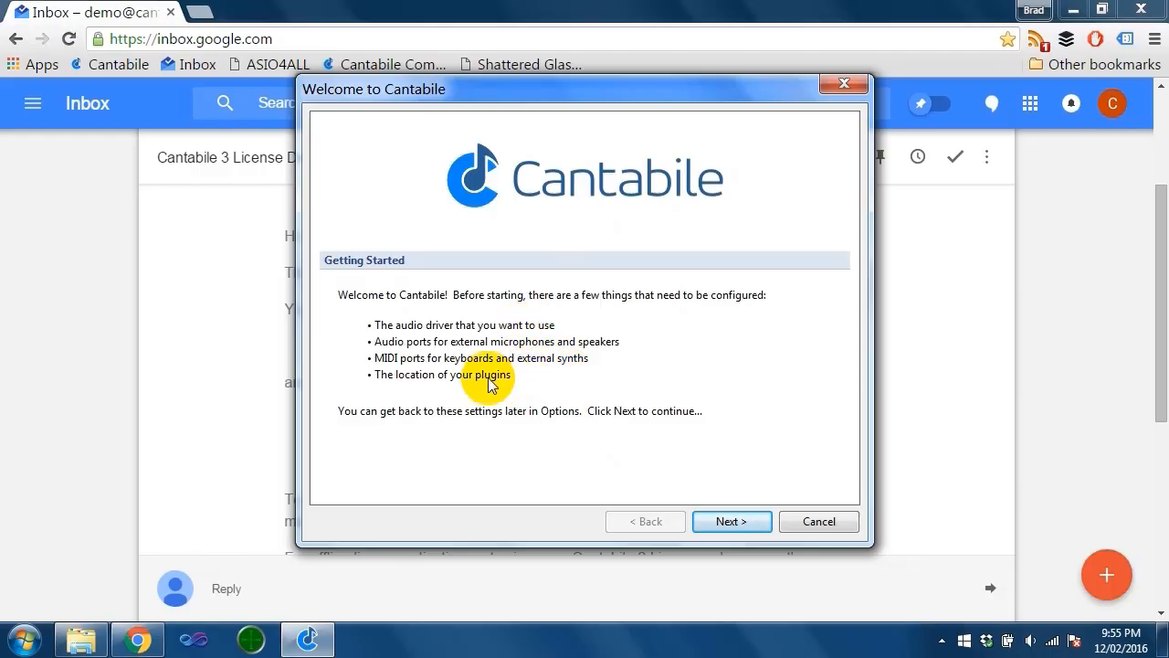
Set the audio driver to WASAPI Out - Headphones (Cirrus Logic CS4208 (AB 93)) with the sample rate in Shared Mode
left_click(731, 520)
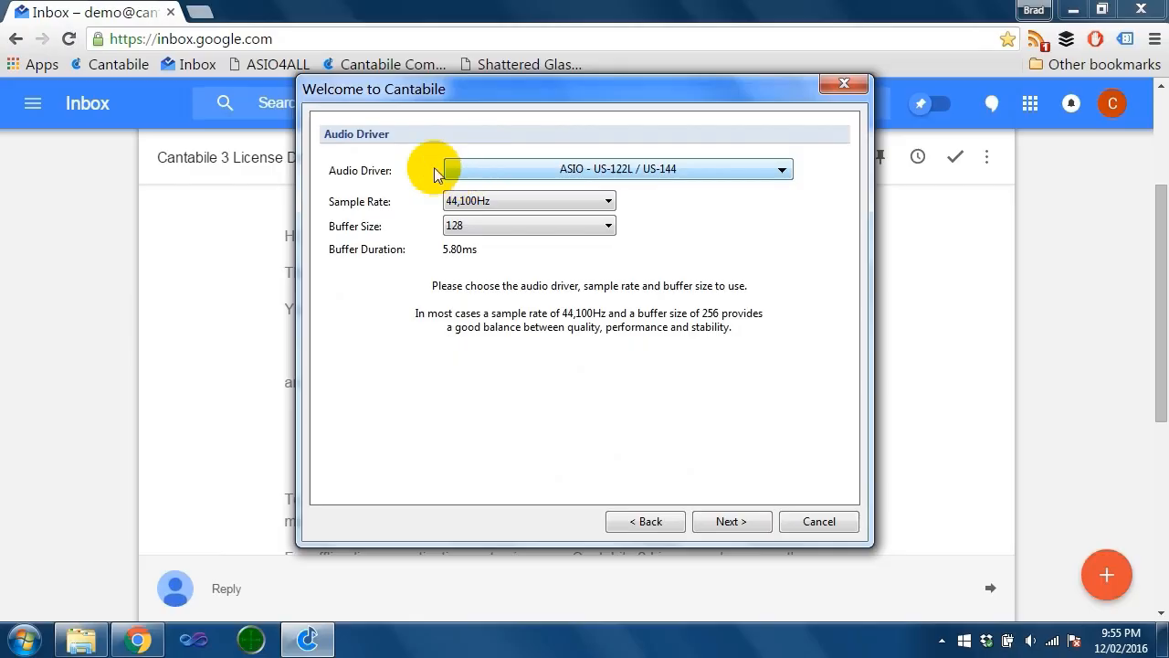
left_click(667, 169)
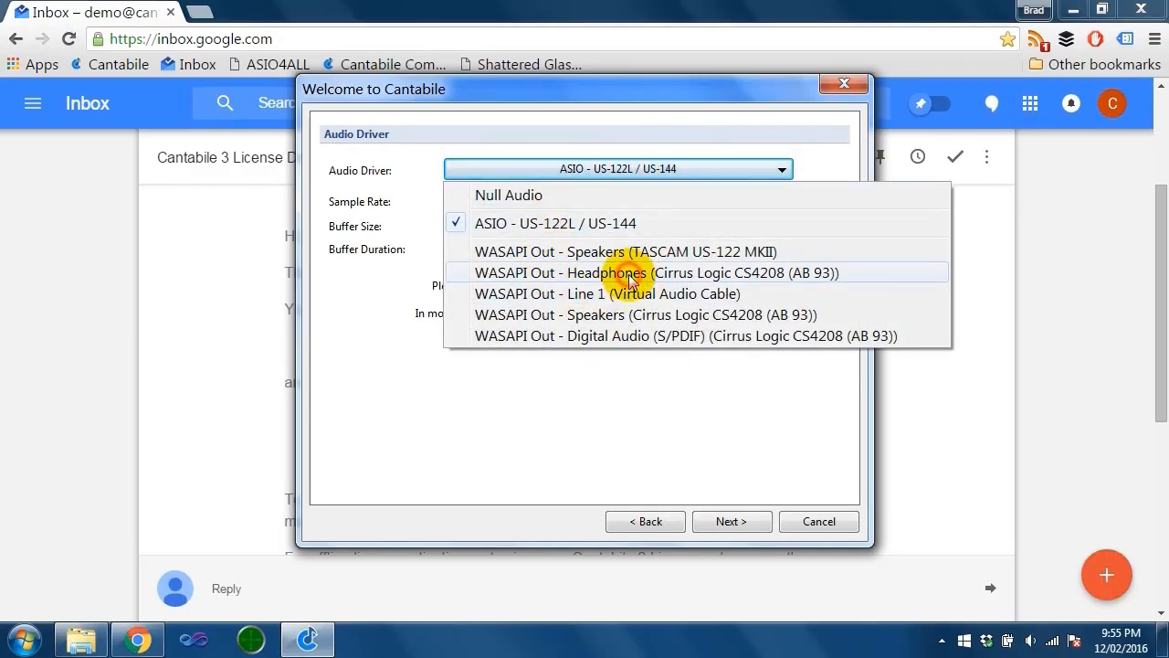
left_click(640, 272)
left_click(551, 201)
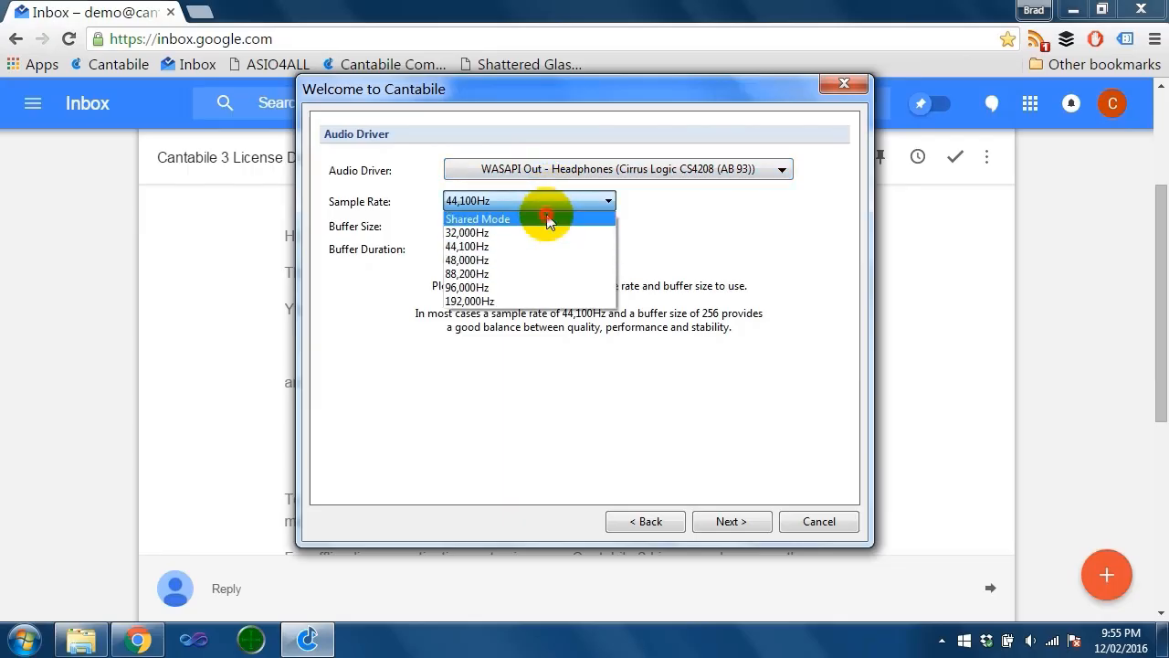
left_click(548, 215)
Set the buffer size to 512, keep the WASAPI headphones driver, and continue to the audio ports setup
left_click(563, 225)
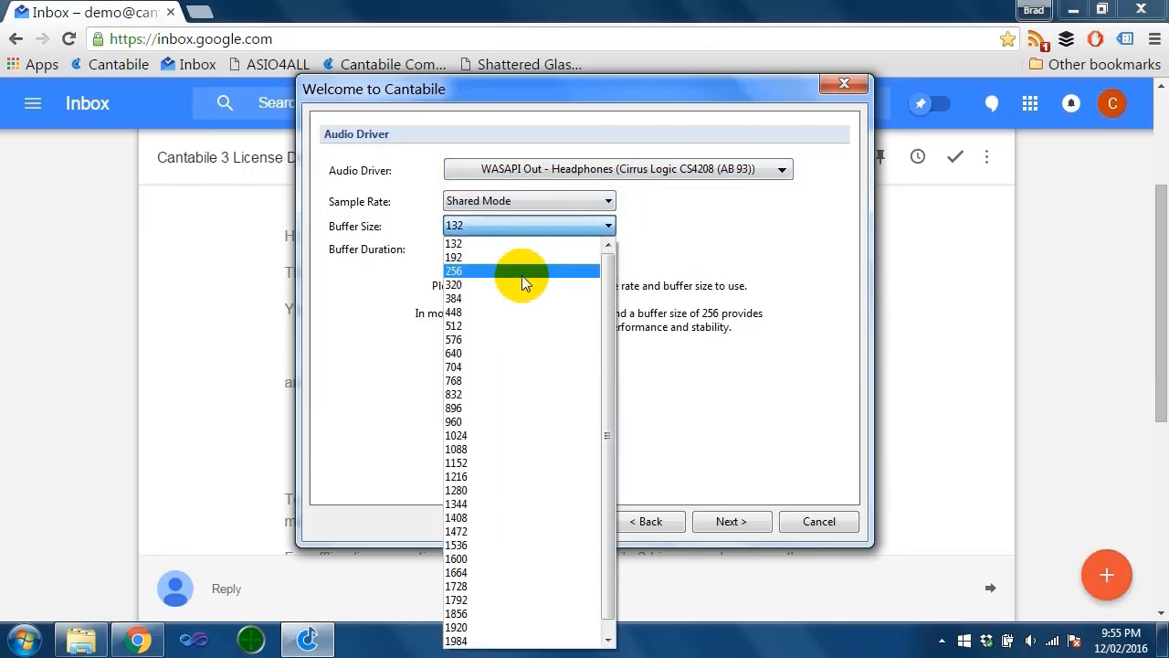
left_click(517, 271)
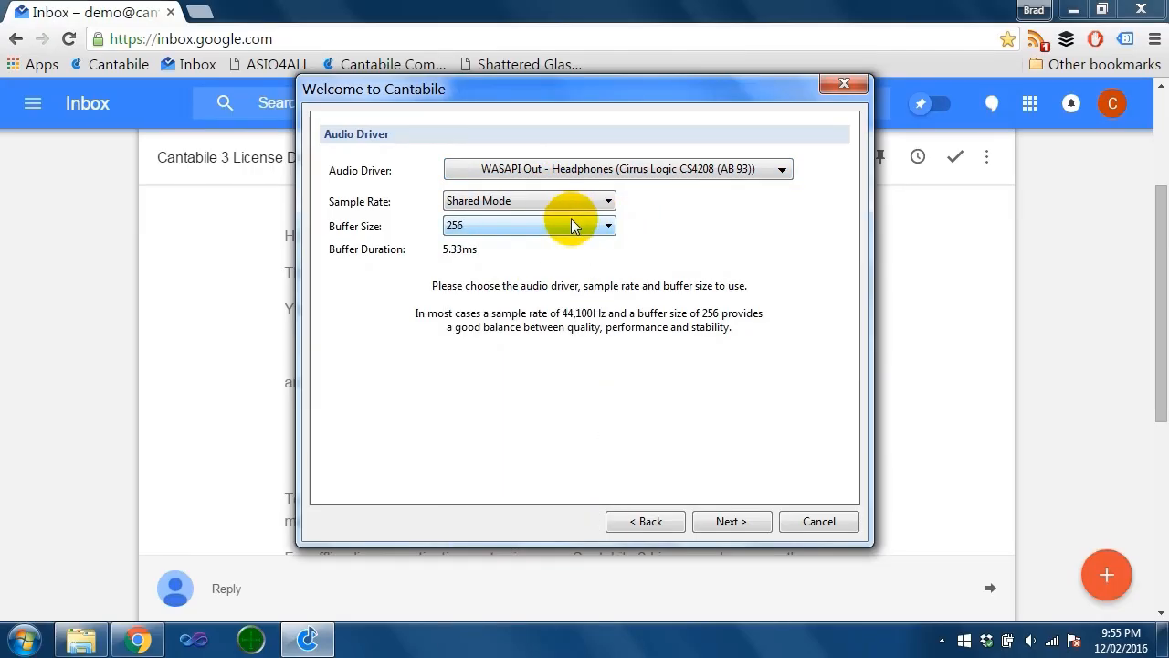
left_click(573, 226)
left_click(511, 313)
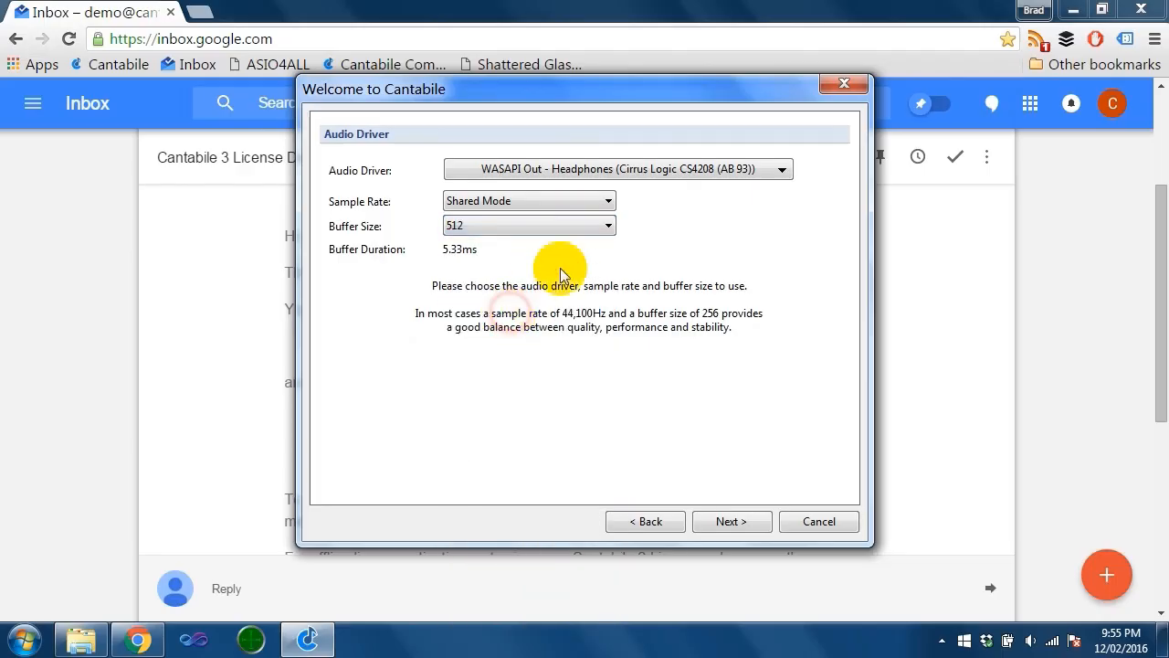
left_click(639, 176)
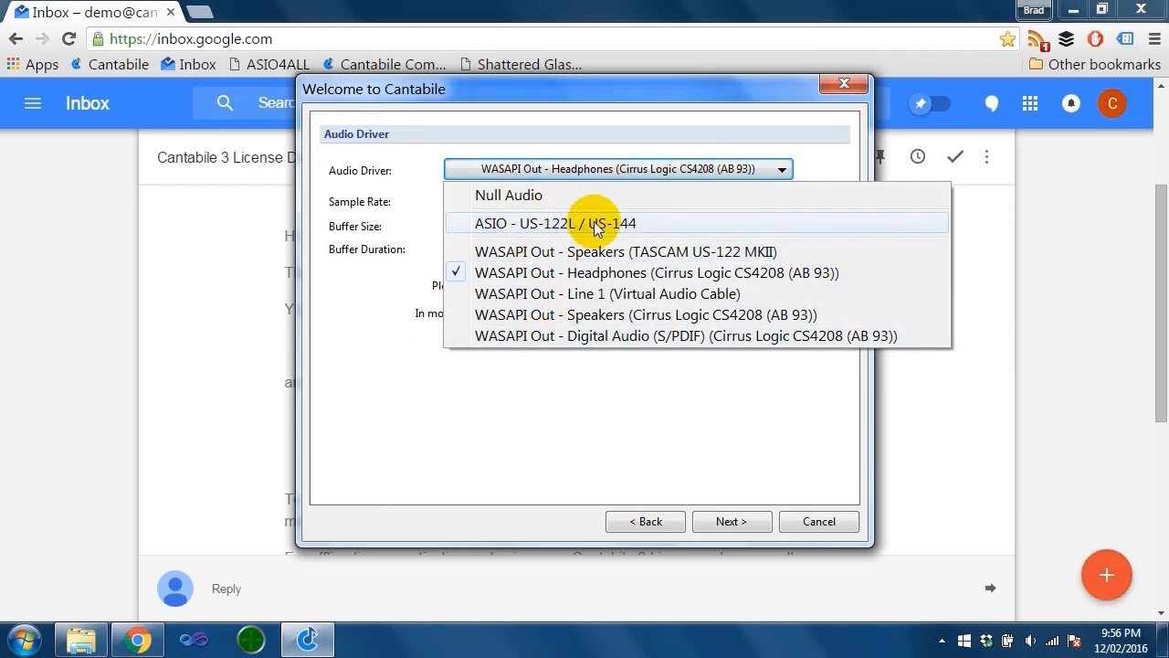
left_click(576, 273)
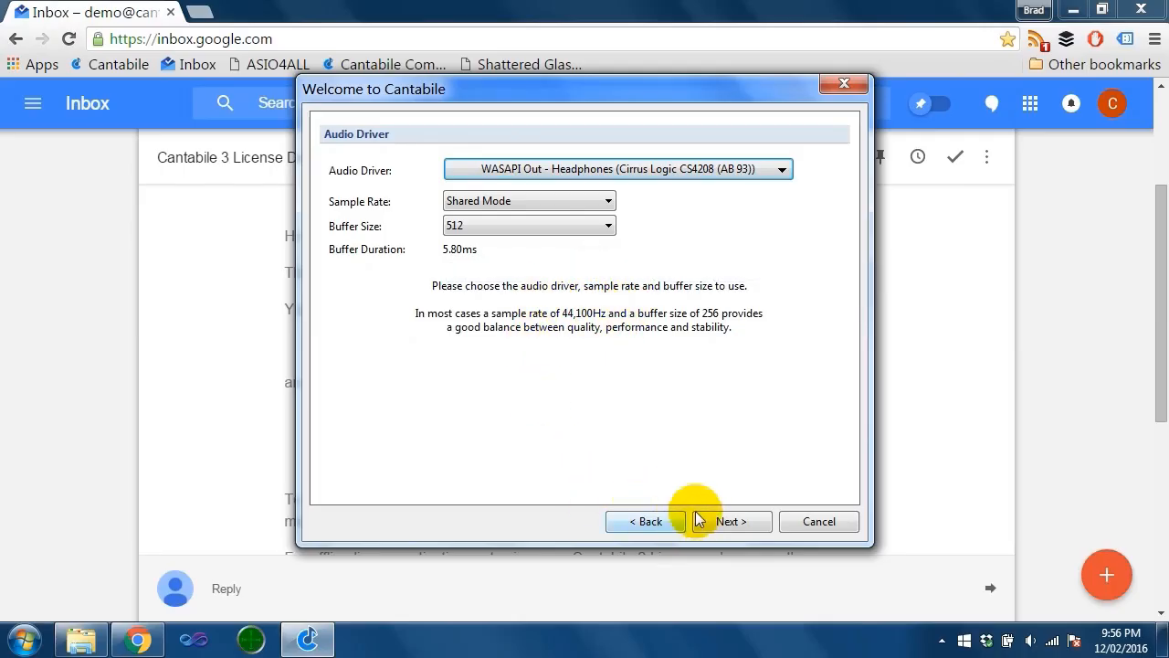
left_click(740, 524)
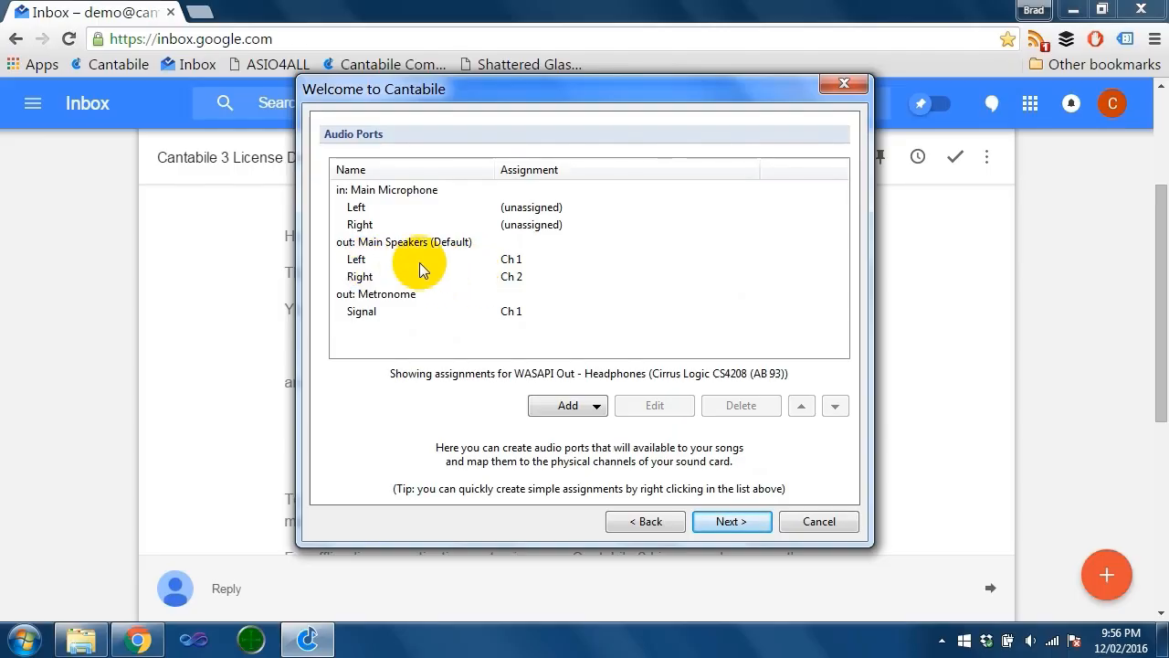
Examine the microphone, speaker and metronome audio ports and the channel choices for the Main Speakers' left signal
left_click(415, 190)
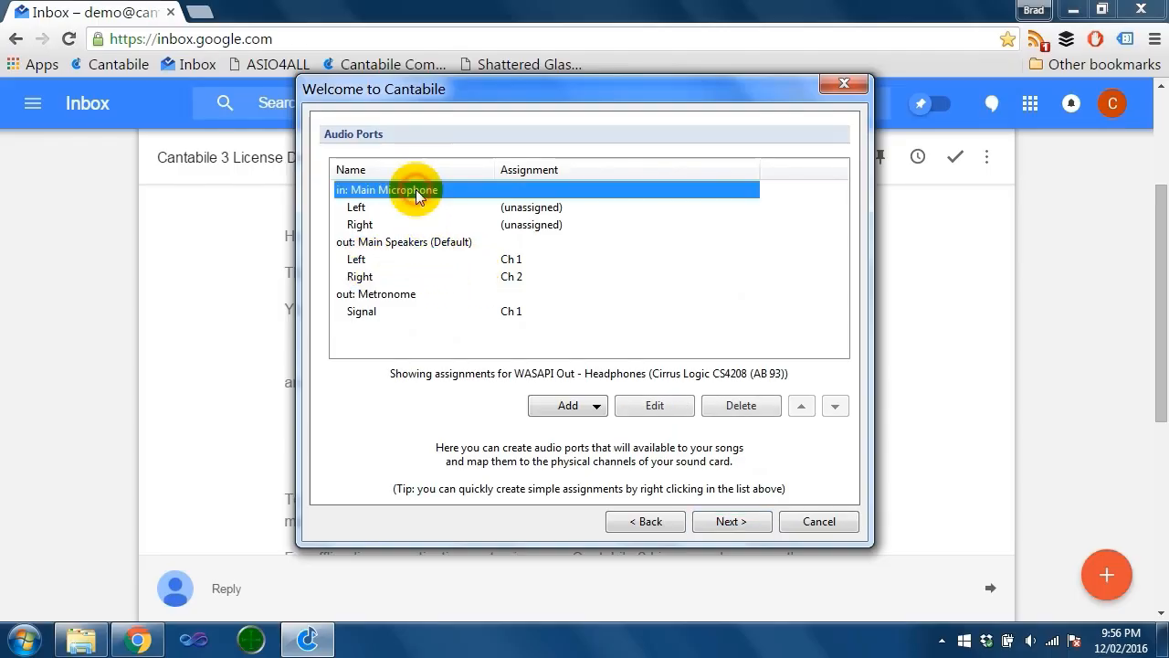
left_click(412, 243)
left_click(408, 294)
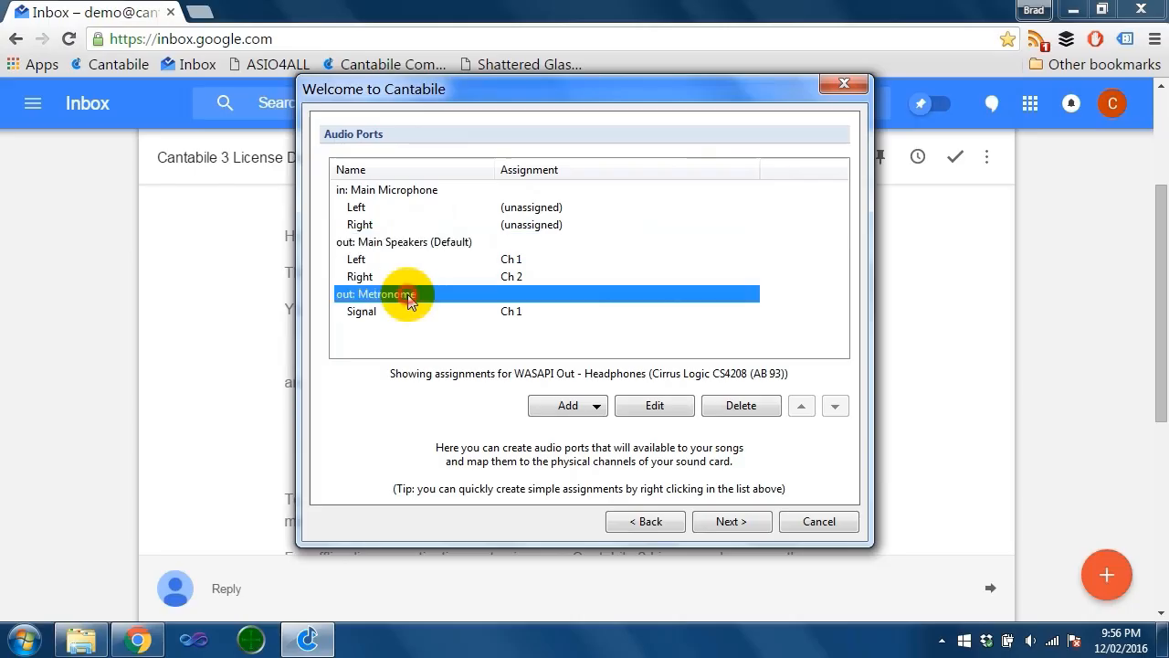
left_click(437, 243)
left_click(448, 191)
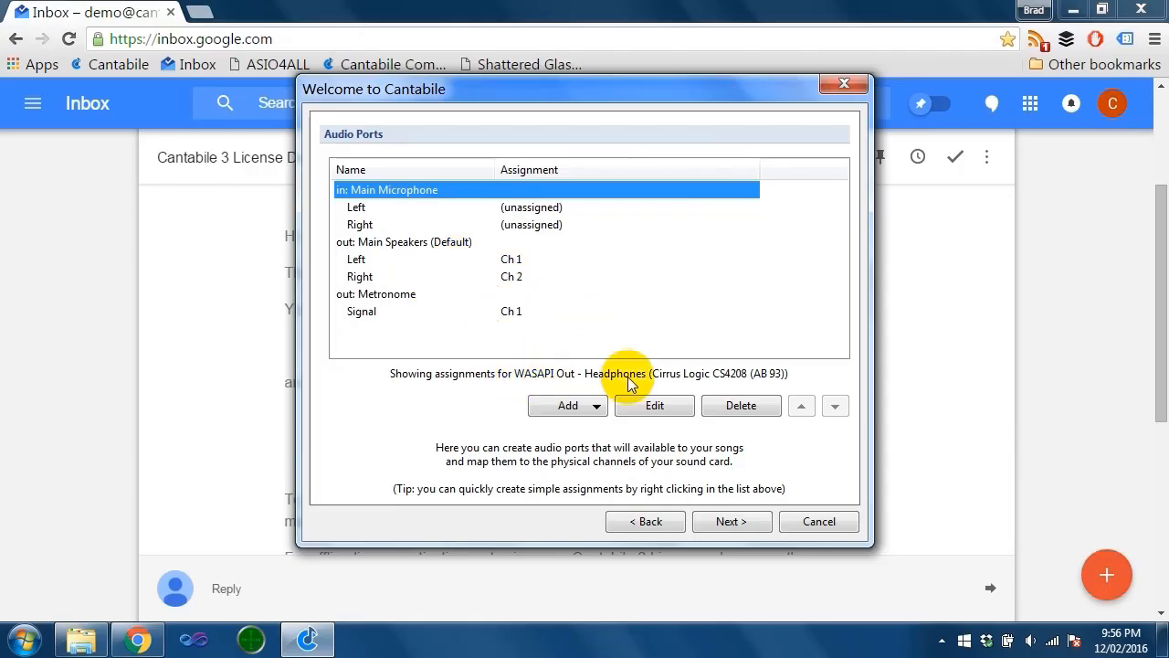
left_click(442, 243)
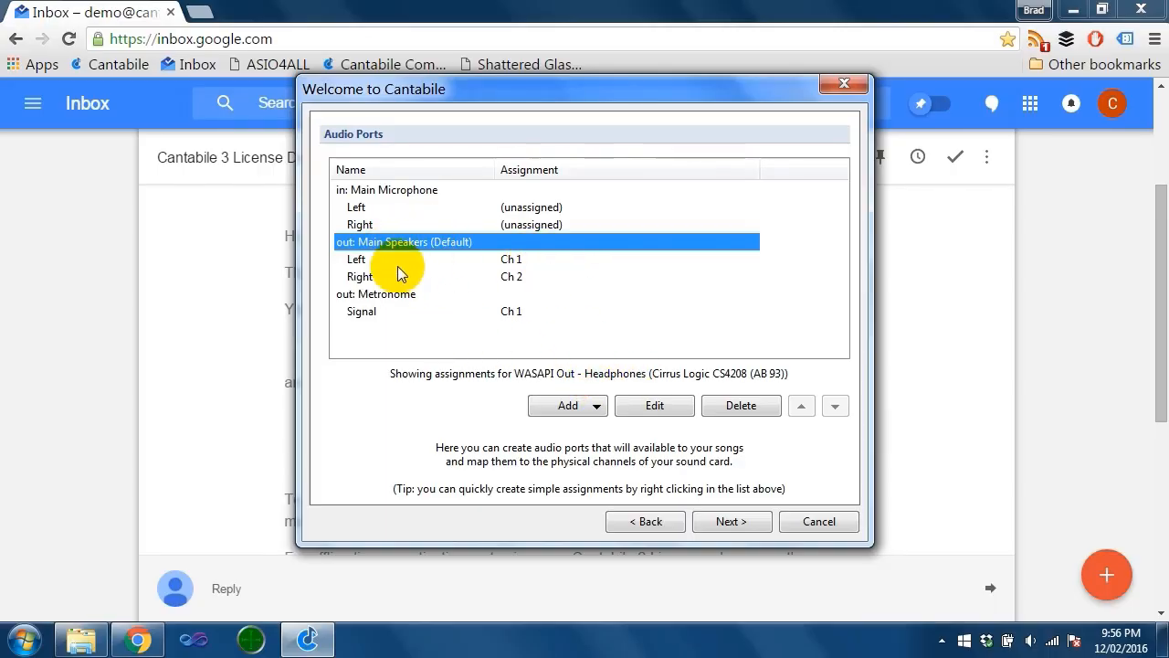
left_click(368, 260)
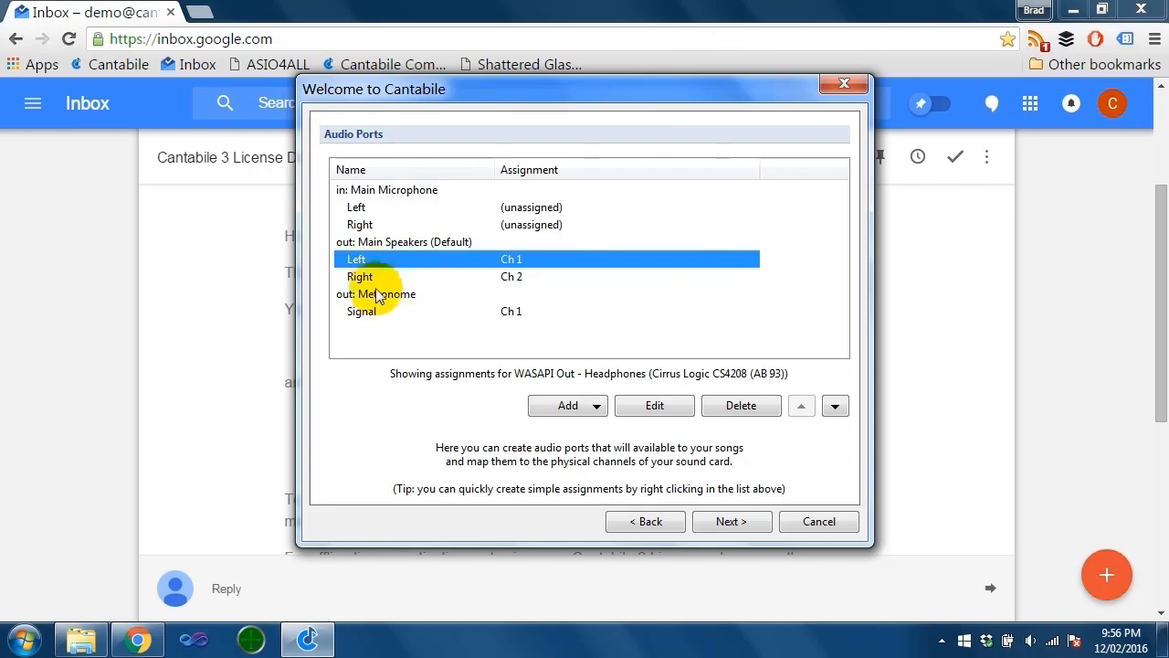
left_click(379, 276)
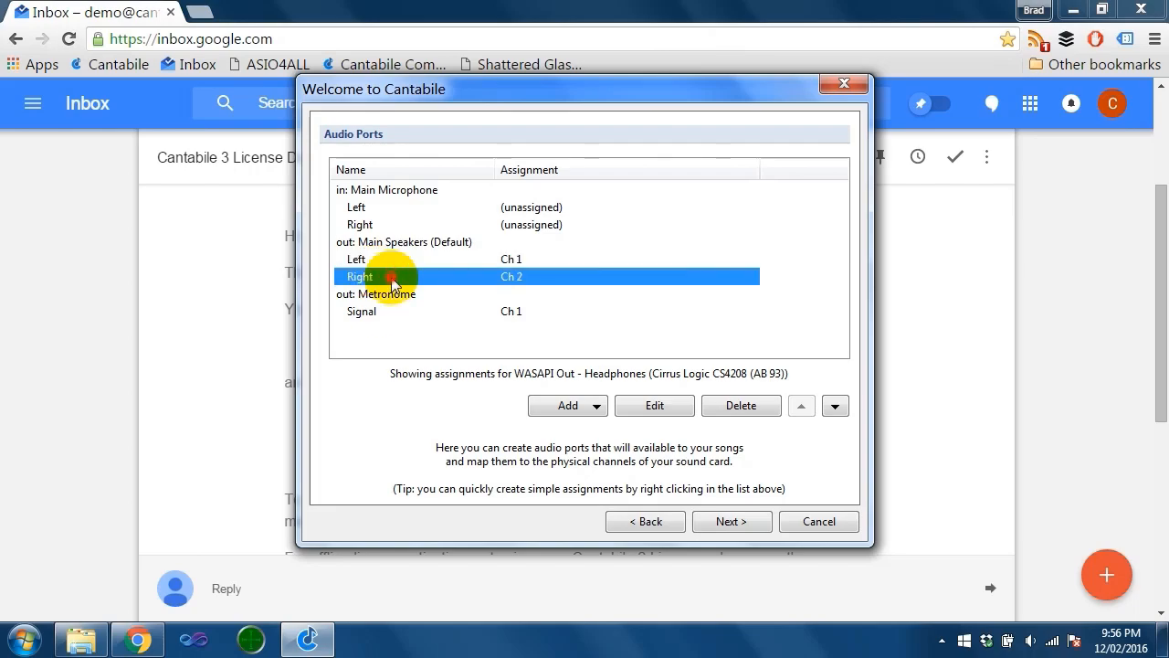
left_click(529, 261)
left_click(530, 278)
left_click(535, 259)
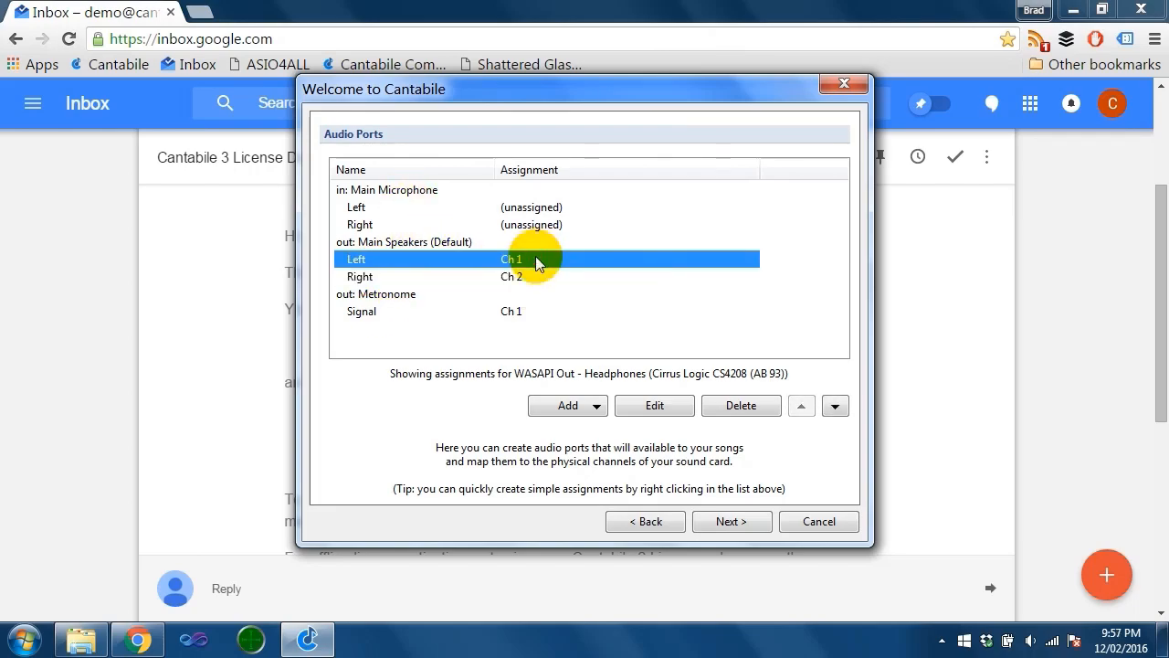
left_click(537, 265)
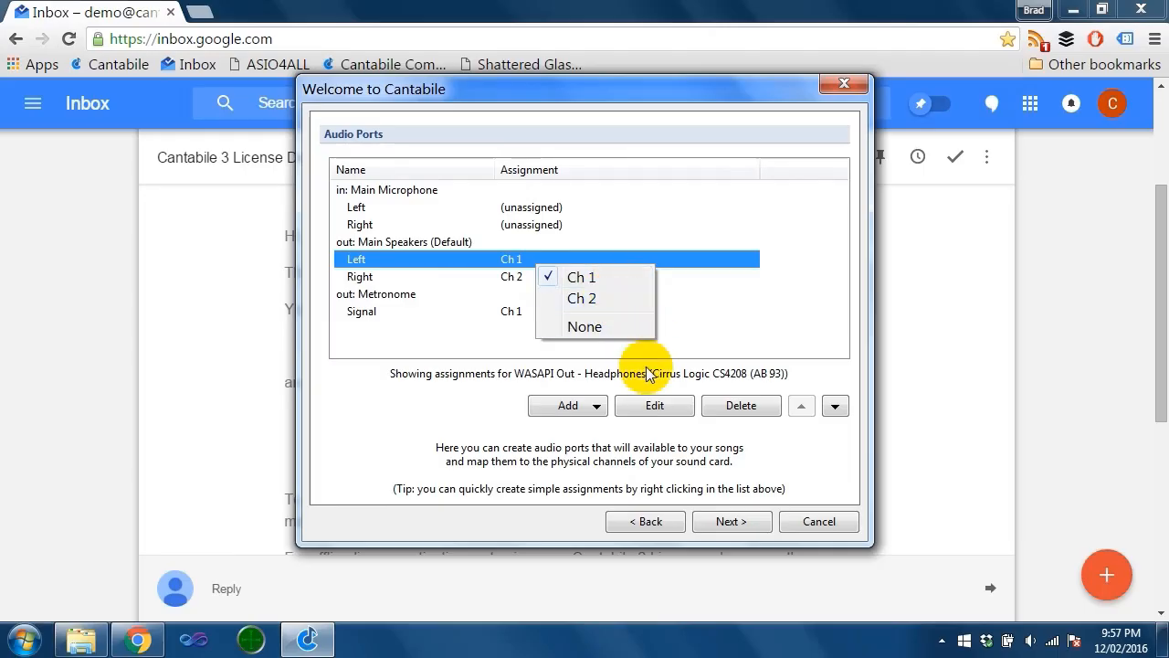
Add a second channel assignment, Ch 2, to the Metronome output's Signal port and save the port
left_click(441, 311)
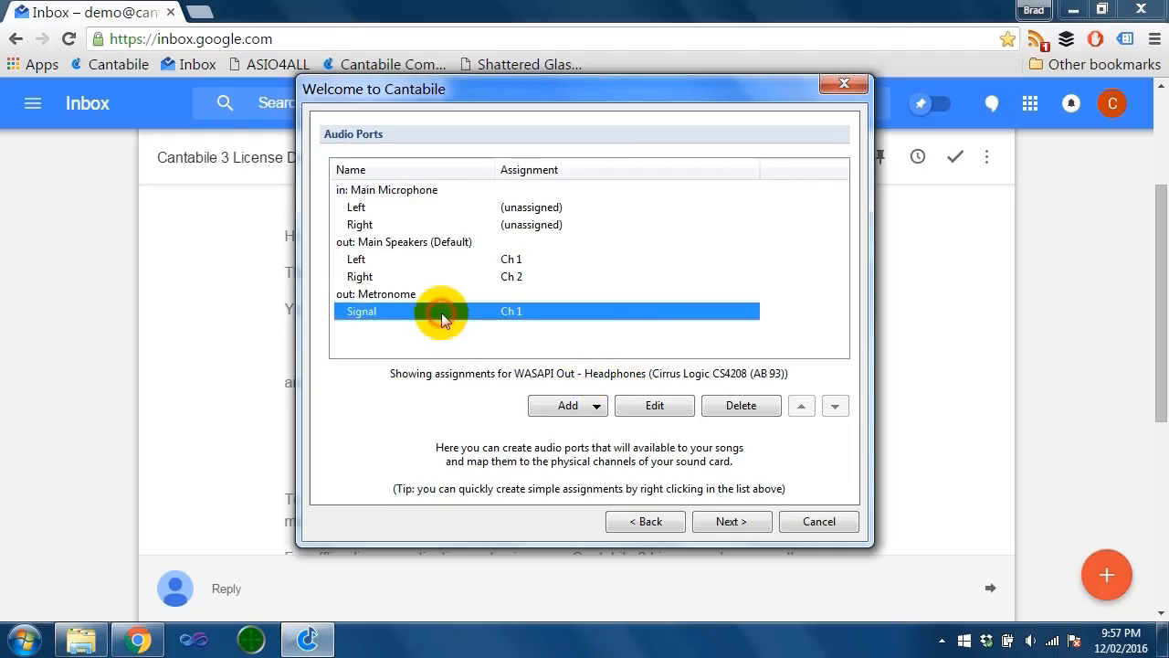
double_click(539, 310)
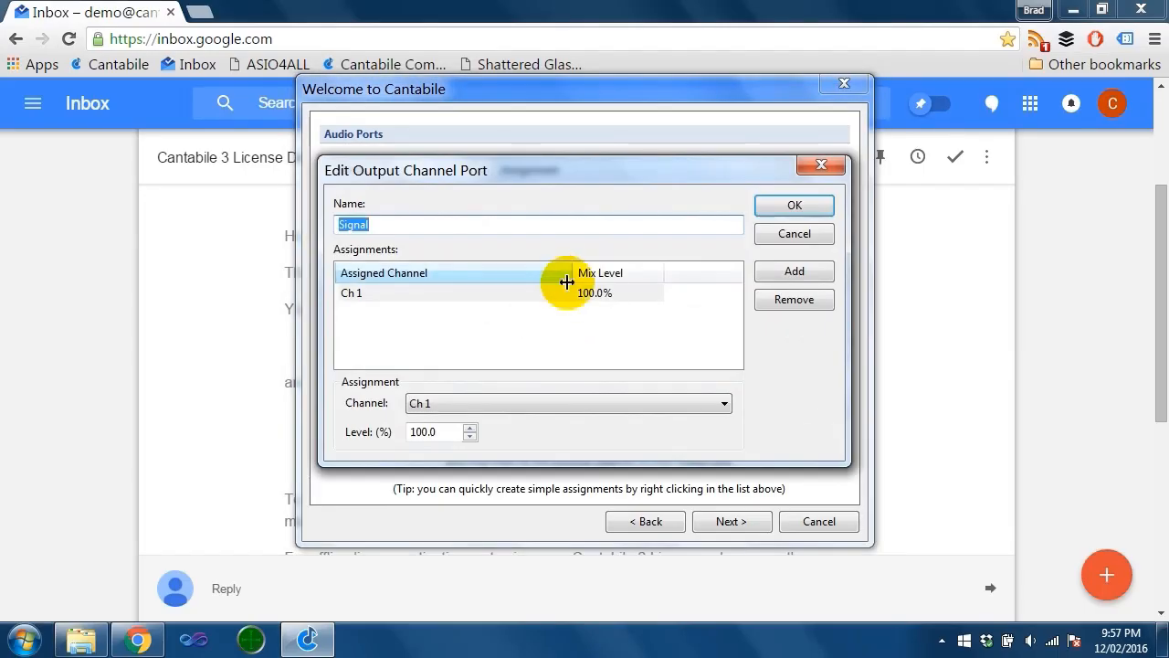
left_click(567, 291)
left_click(764, 272)
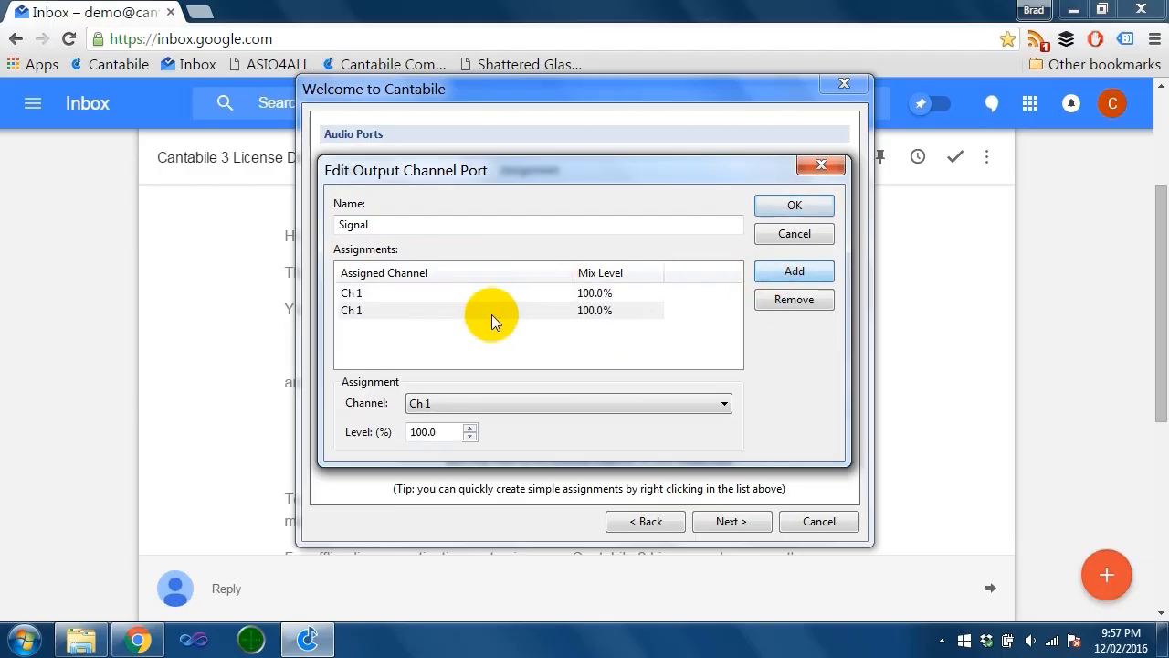
left_click(493, 312)
left_click(434, 402)
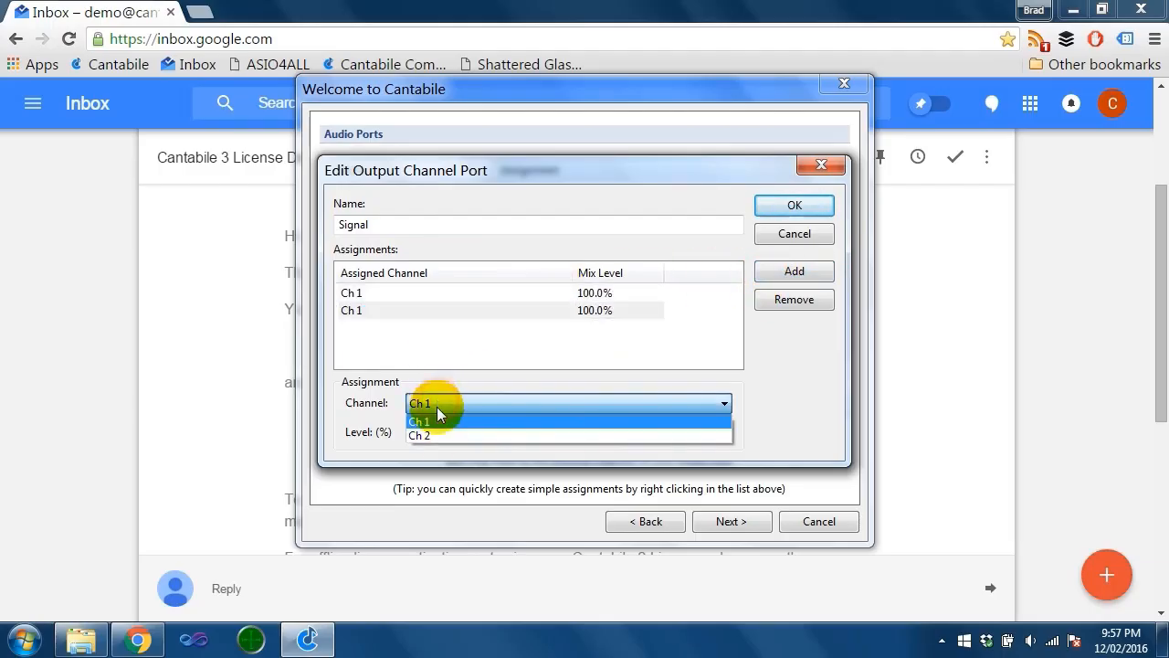
left_click(441, 437)
left_click(816, 206)
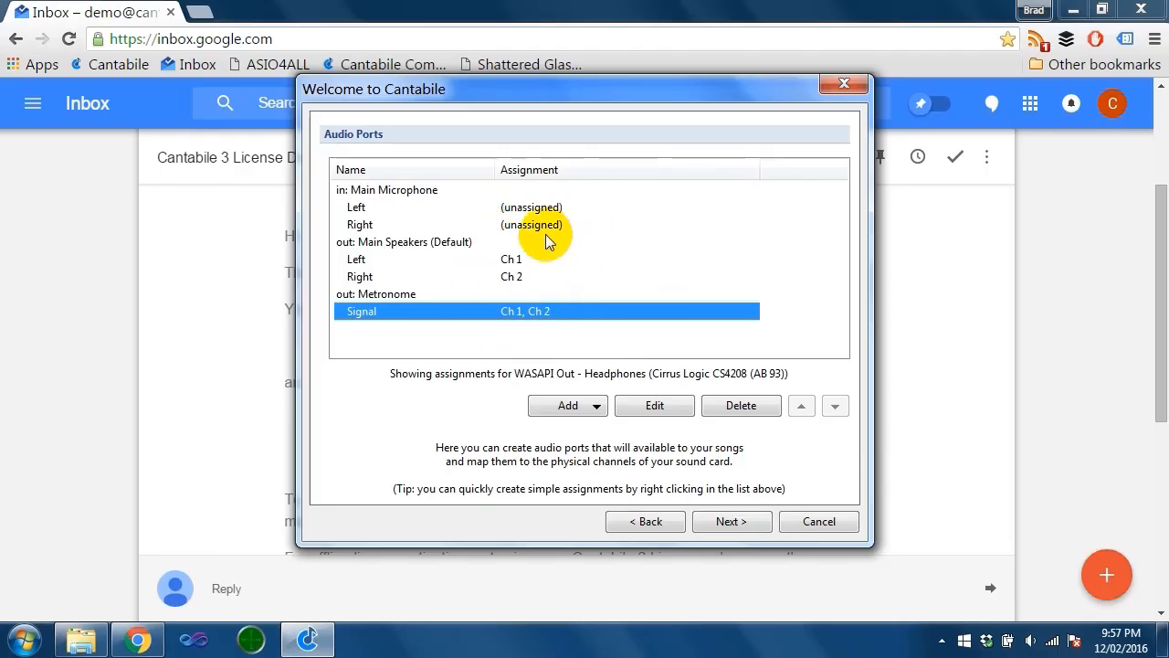
Assign the Main Keyboard MIDI input to Onscreen Keyboard and finish the setup wizard with the plugin and preset folders left blank
left_click(718, 522)
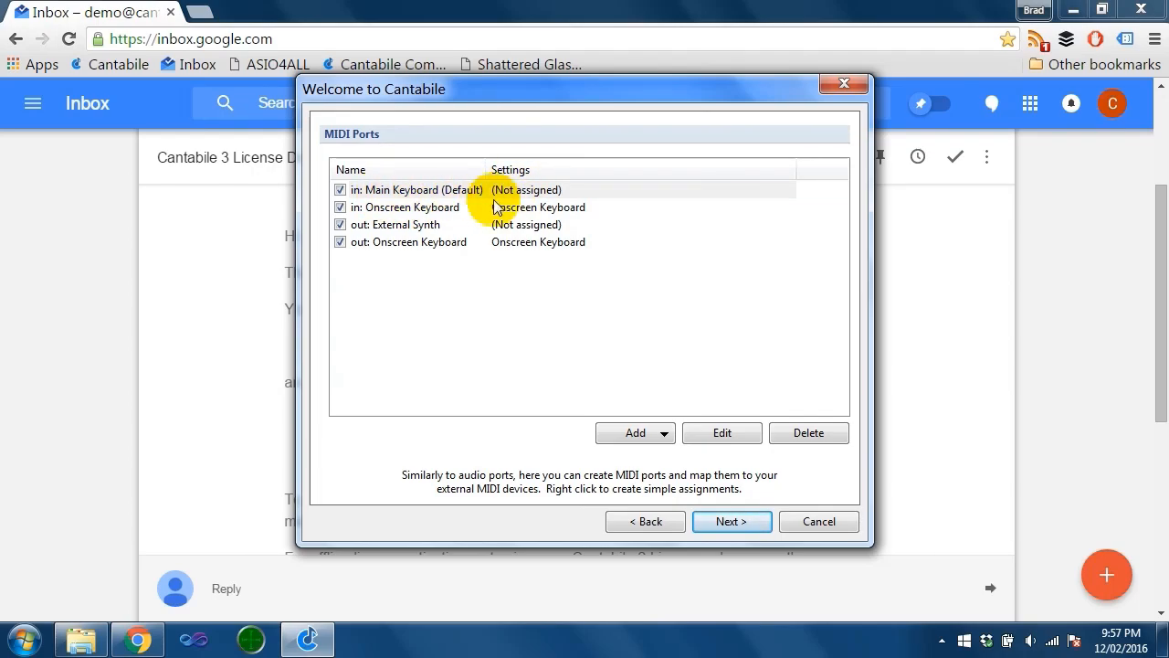
left_click(526, 193)
left_click(516, 196)
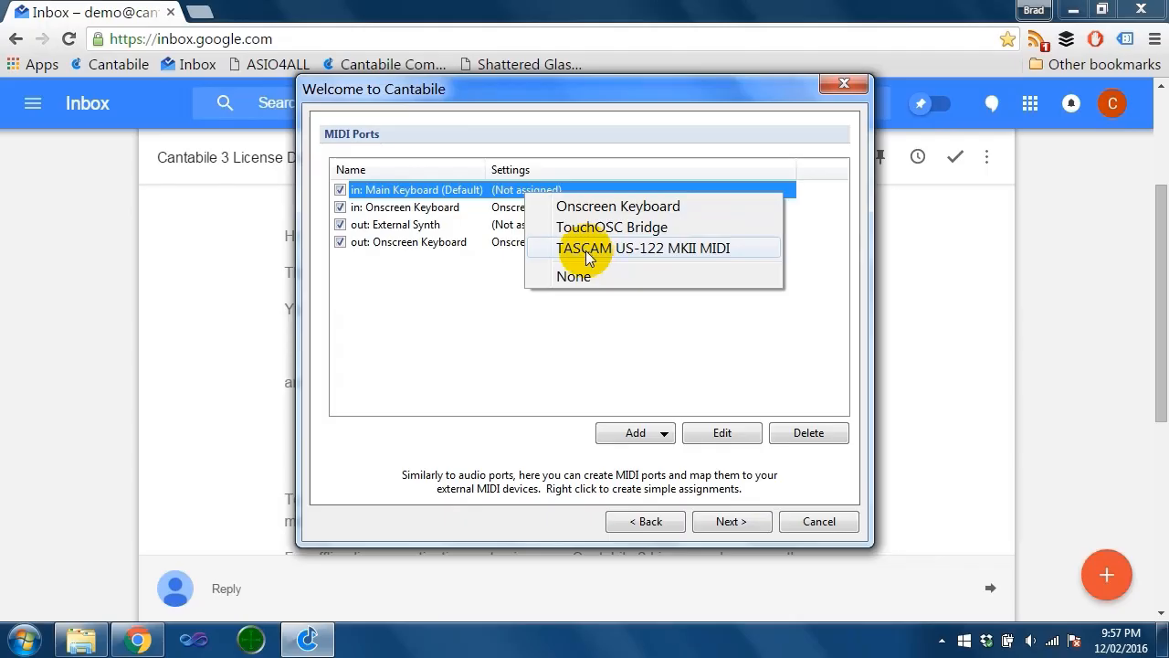
left_click(702, 210)
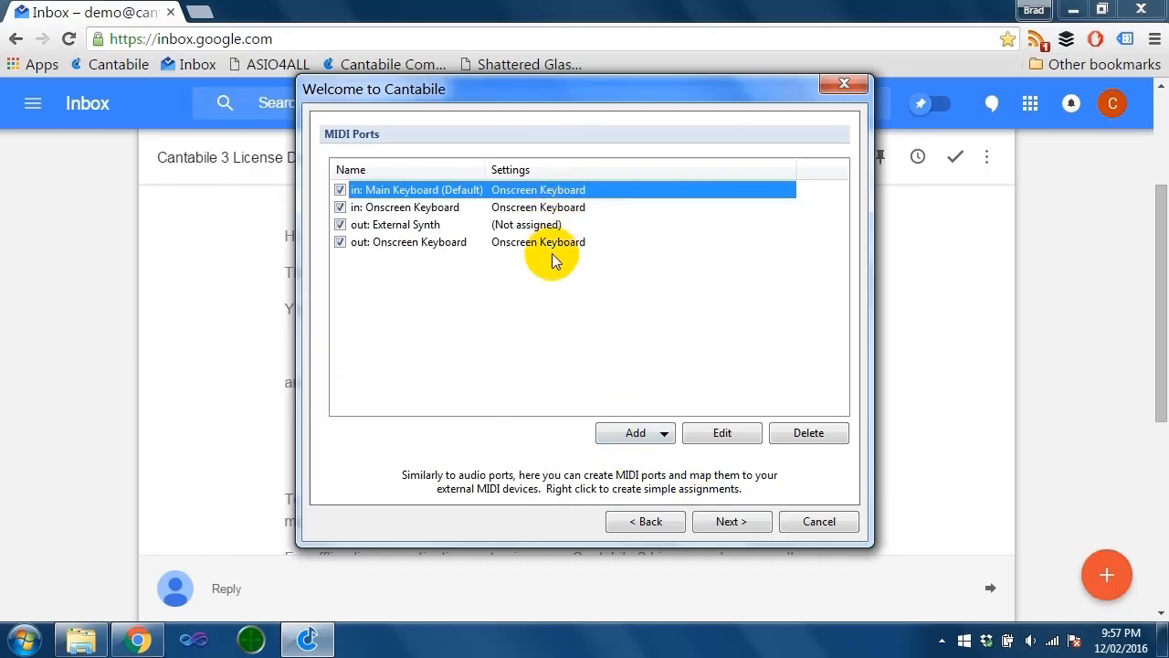
left_click(734, 522)
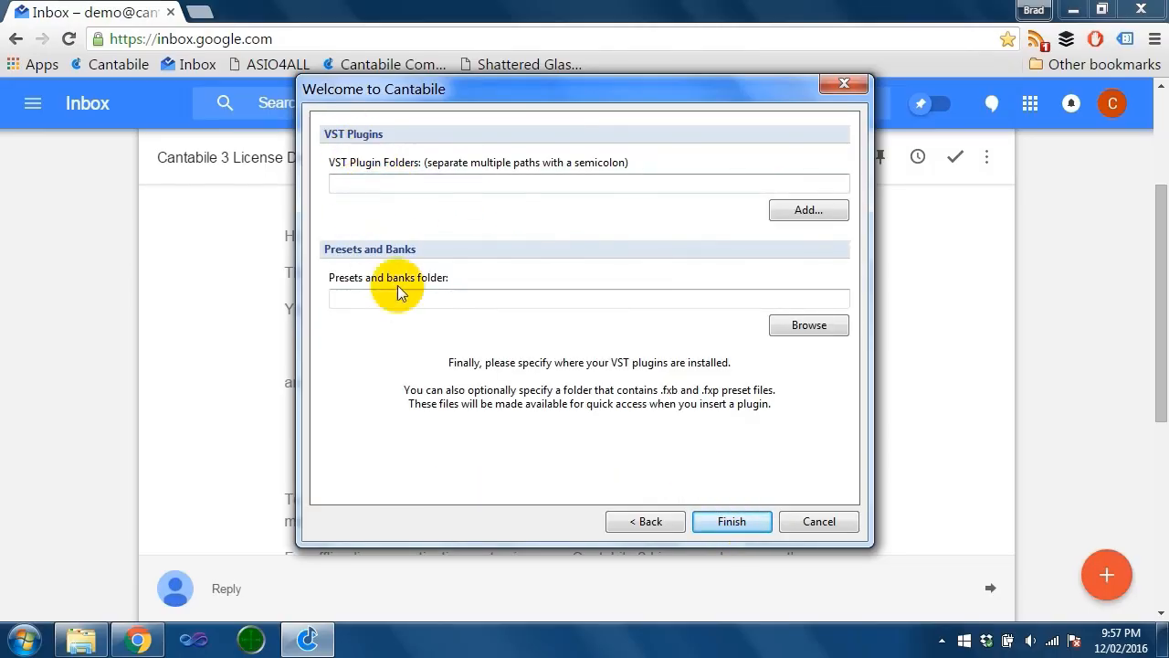
left_click(744, 522)
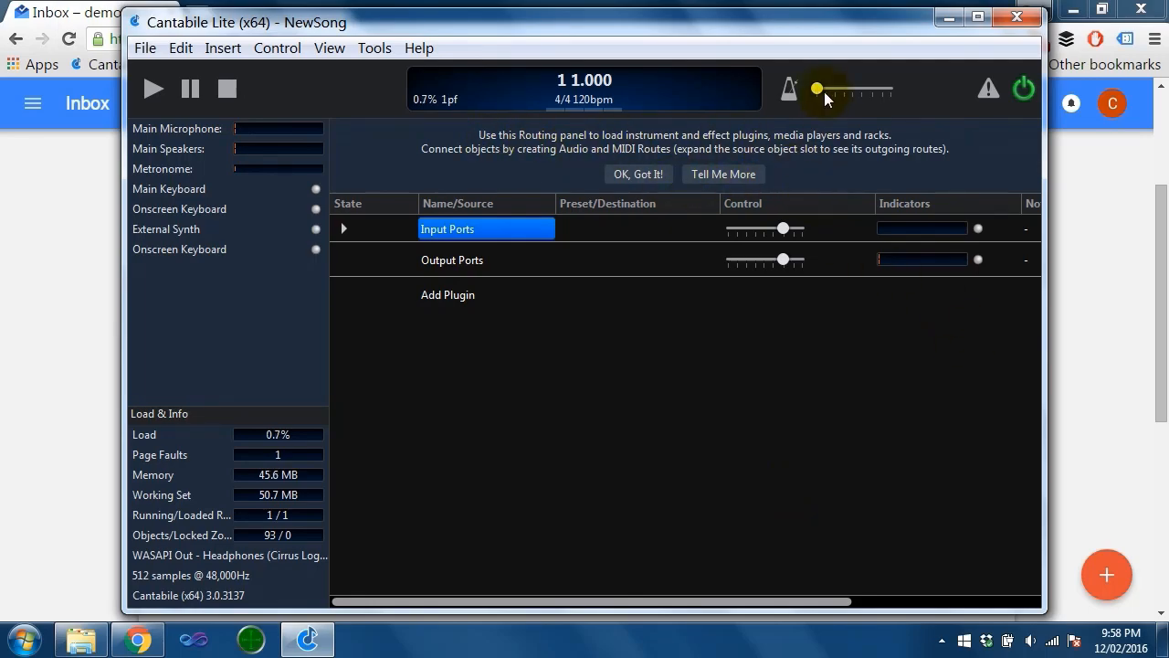
Raise the level slider beside the metronome to about 70% of its range
left_click_drag(817, 89, 937, 138)
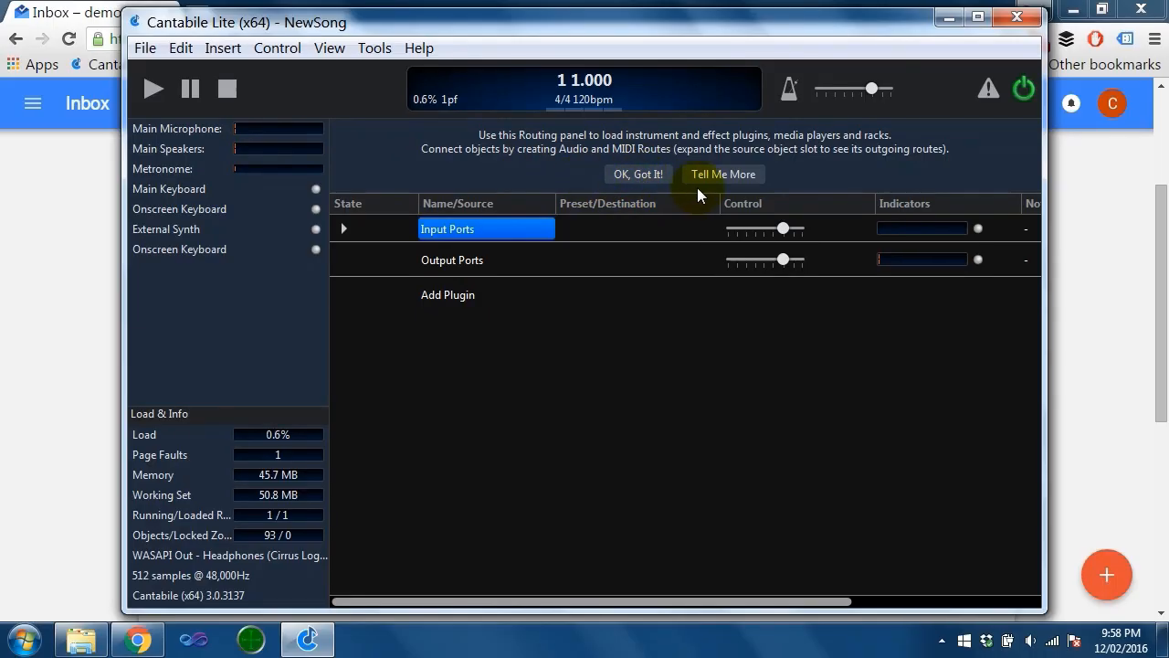
Open the online guide linked from the Routing panel's introduction, look over it, and close the browser to return to Cantabile
left_click(741, 175)
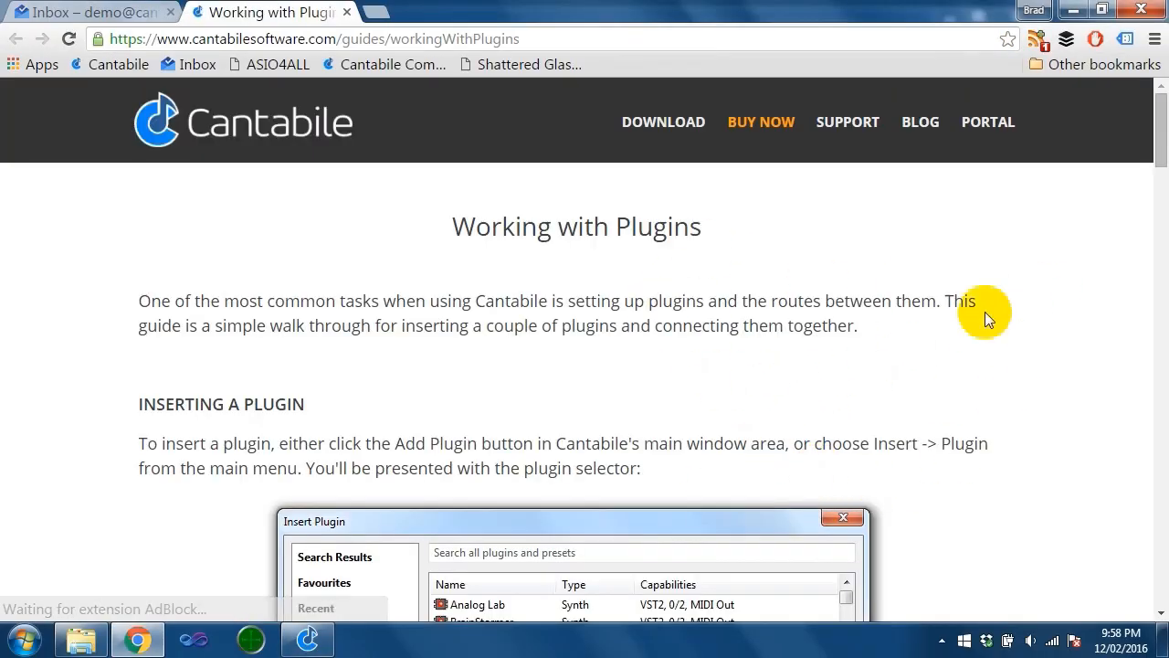
left_click_drag(1159, 125, 1154, 92)
left_click(1157, 9)
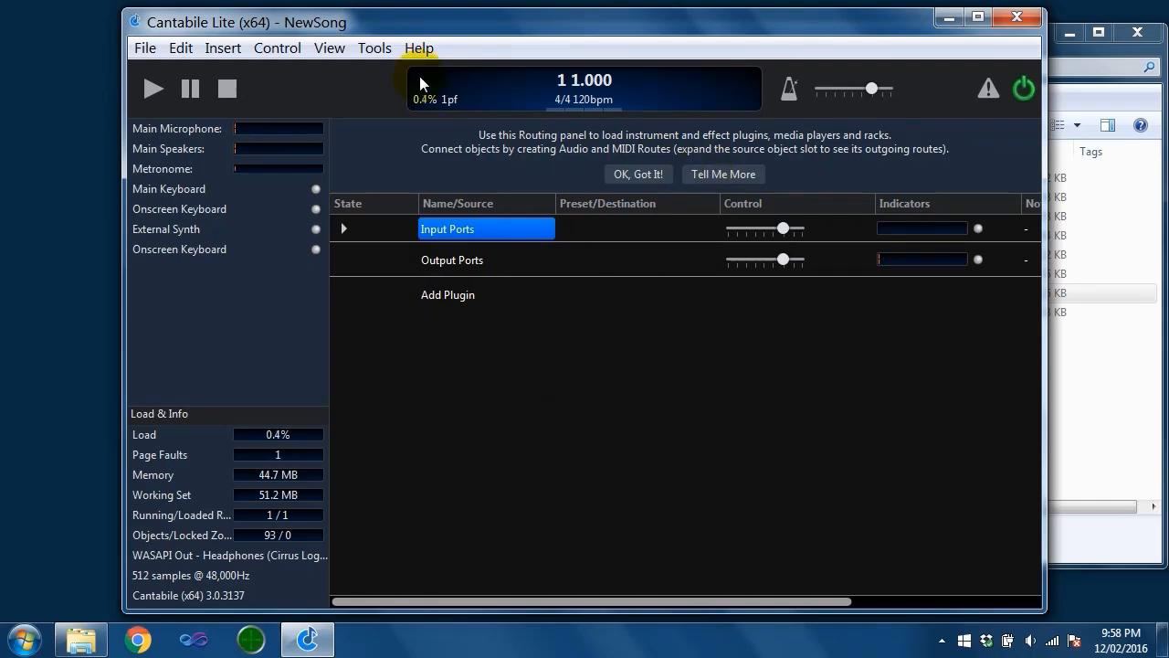
Hide all of the in-app tips in Cantabile
left_click(419, 48)
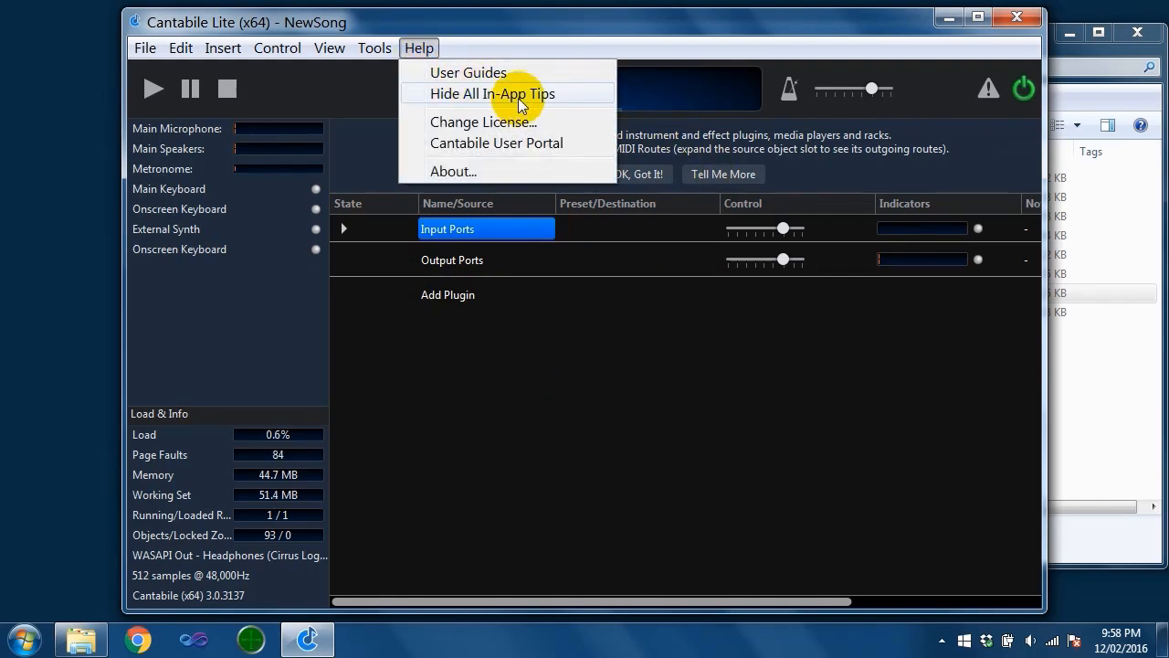
left_click(556, 96)
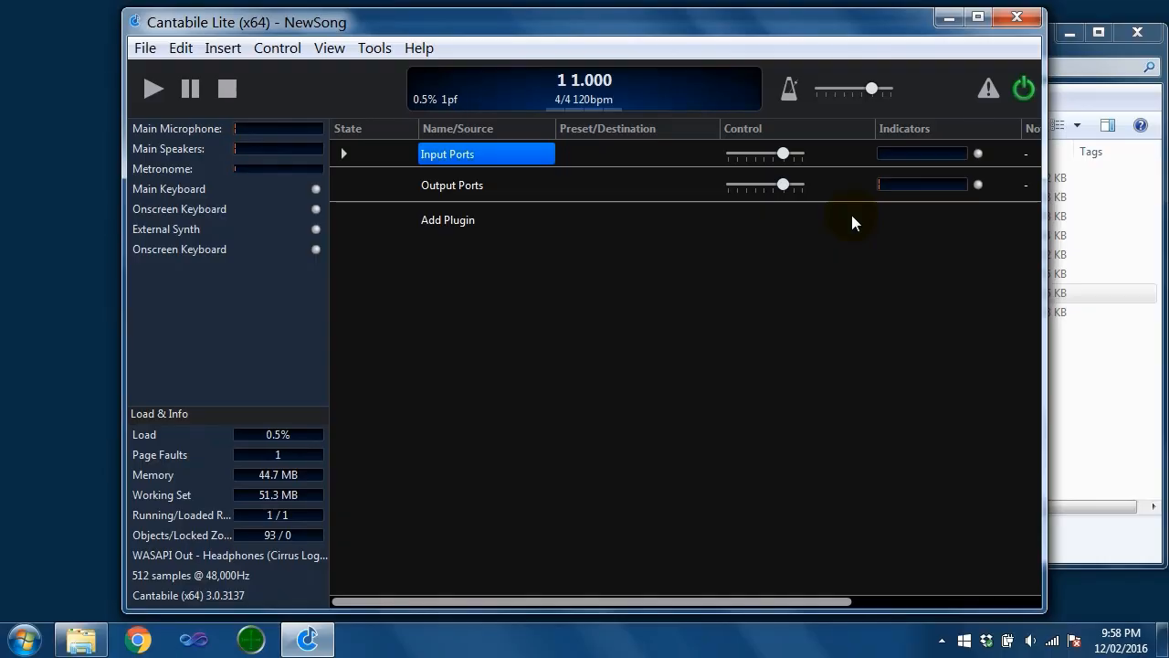
Unmute the metronome with its gain at about -15.9 dB and test it by briefly starting and stopping playback
left_click(792, 97)
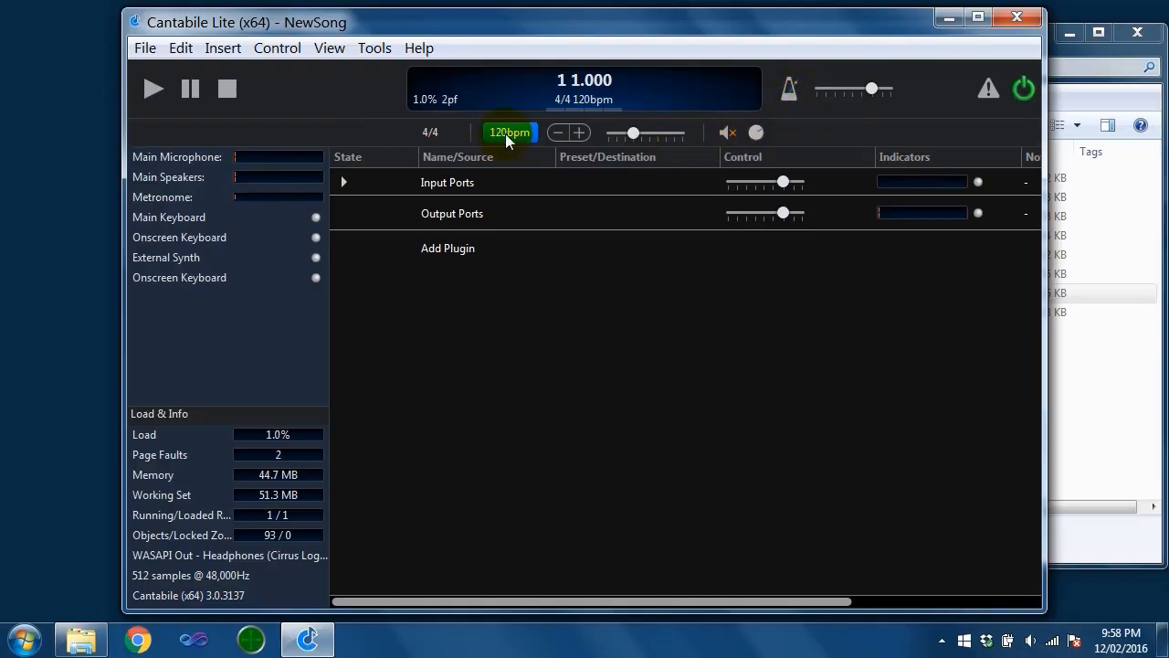
left_click(730, 135)
left_click_drag(755, 133, 759, 191)
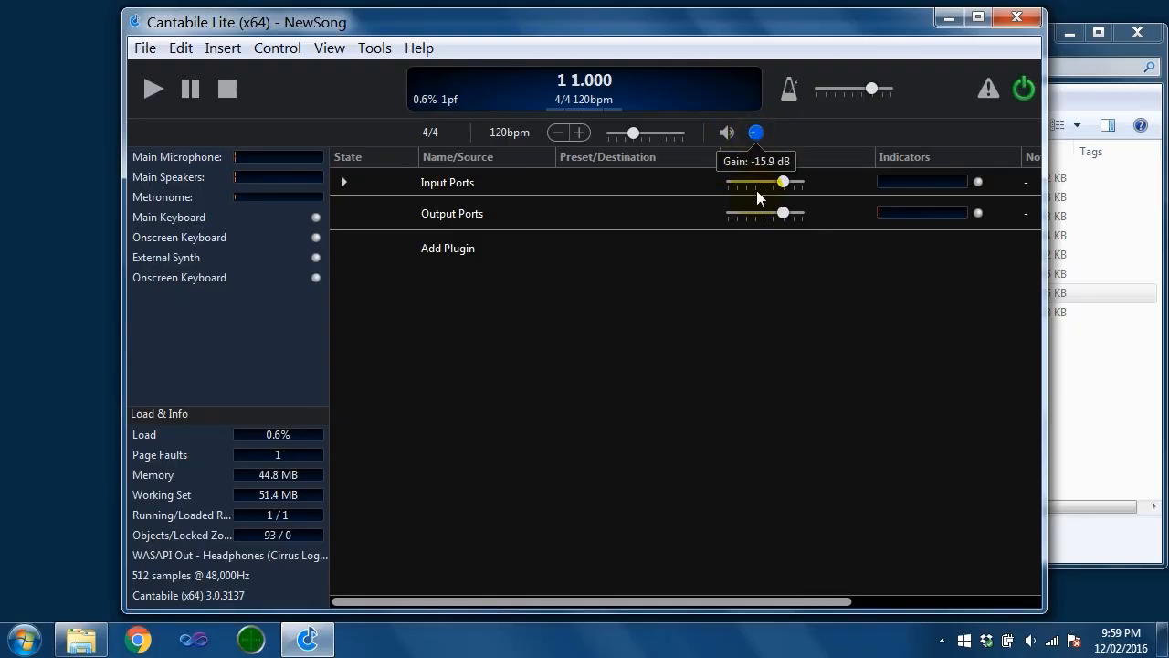
left_click(153, 89)
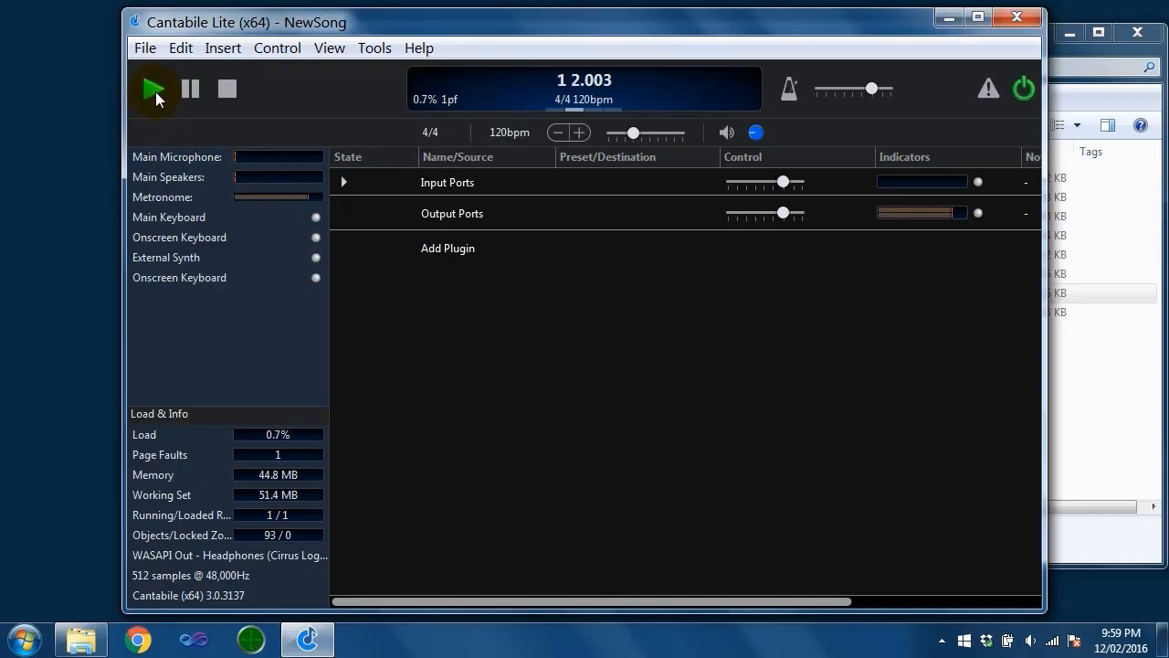
left_click(225, 92)
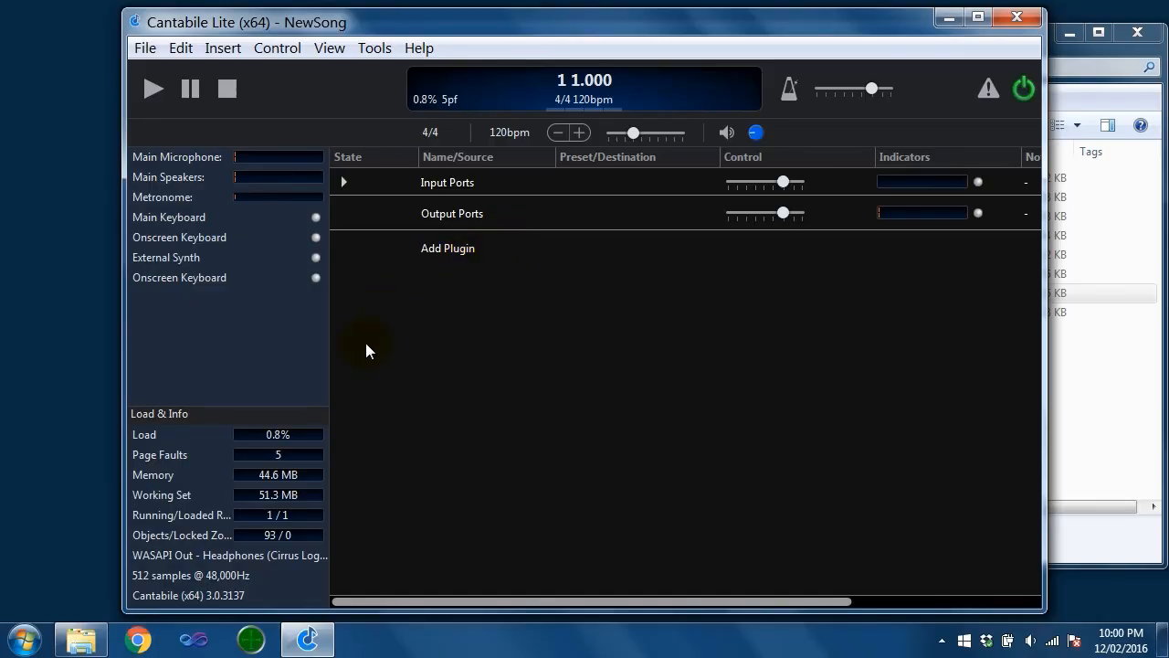
Switch to Chrome, search Google for "free vst plugins" and look over the Bedroom Producers Blog page on free VST plugins
left_click(139, 640)
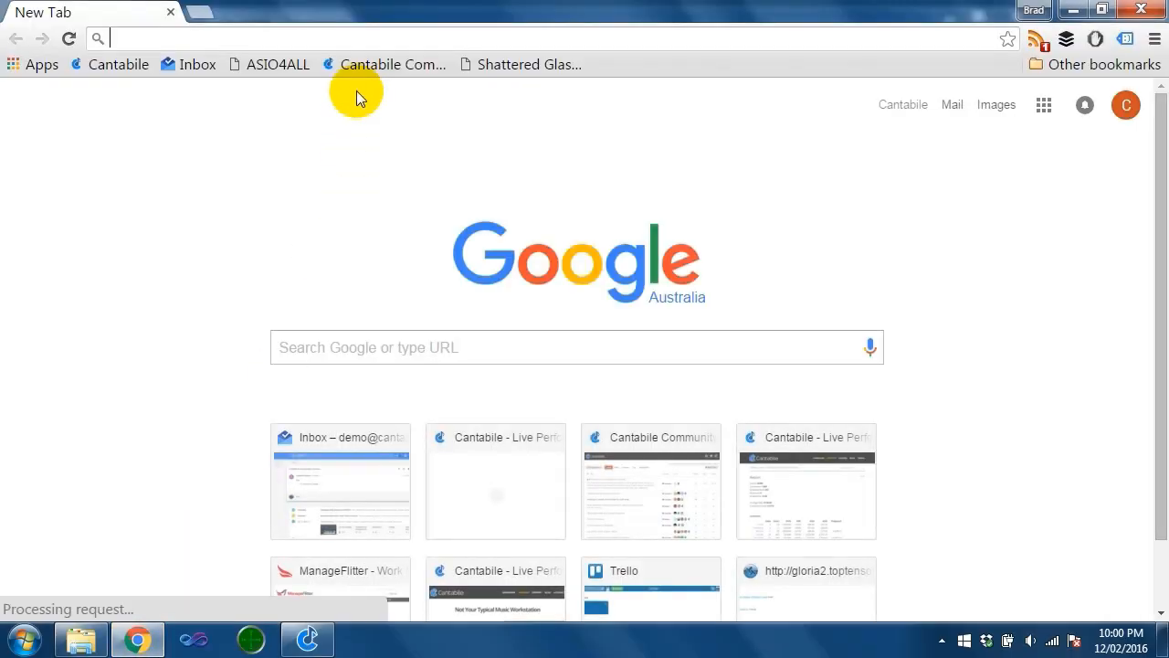
type("free vst")
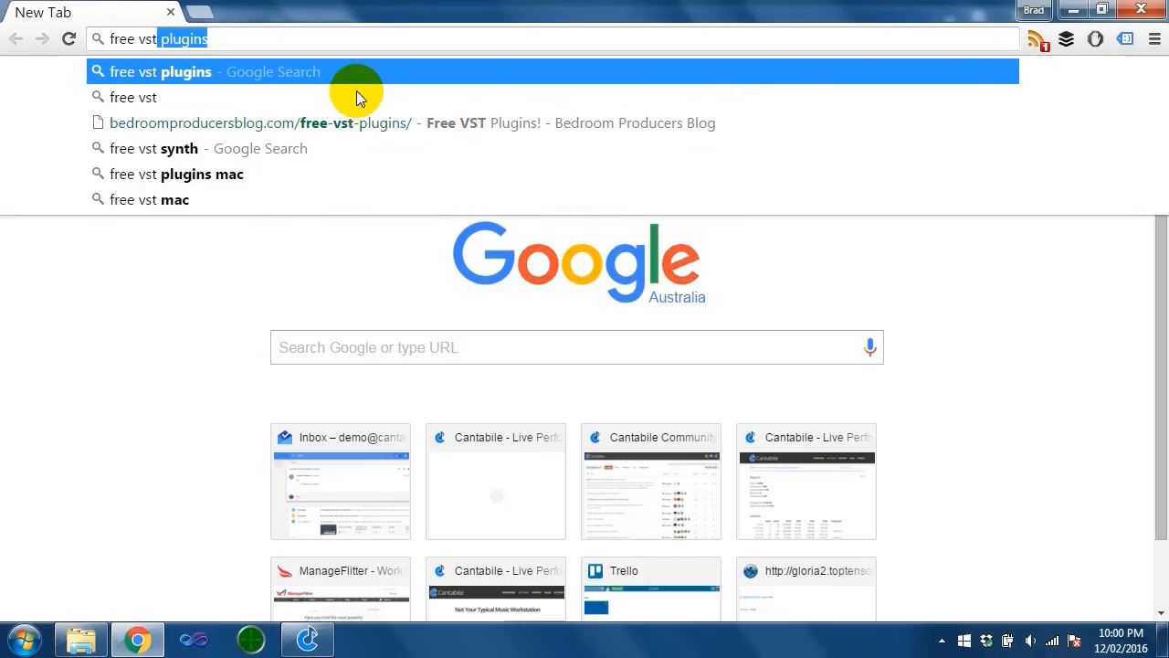
left_click(357, 91)
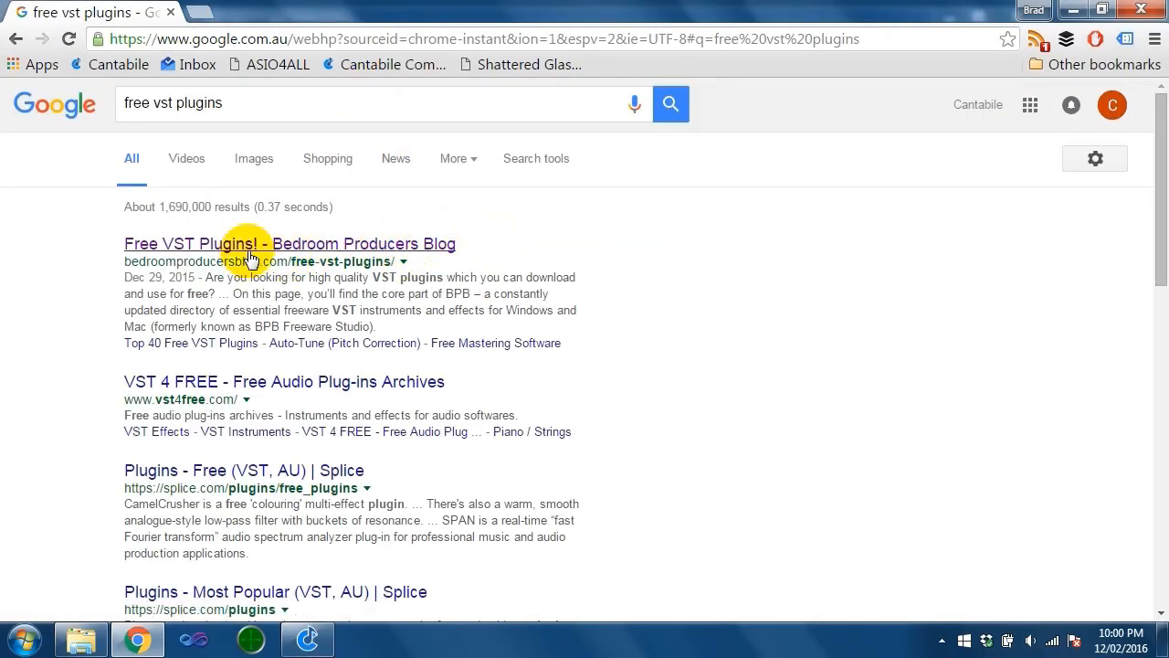
mouse_move(1163, 233)
left_mouse_down()
mouse_move(1158, 405)
mouse_move(1163, 212)
left_mouse_up()
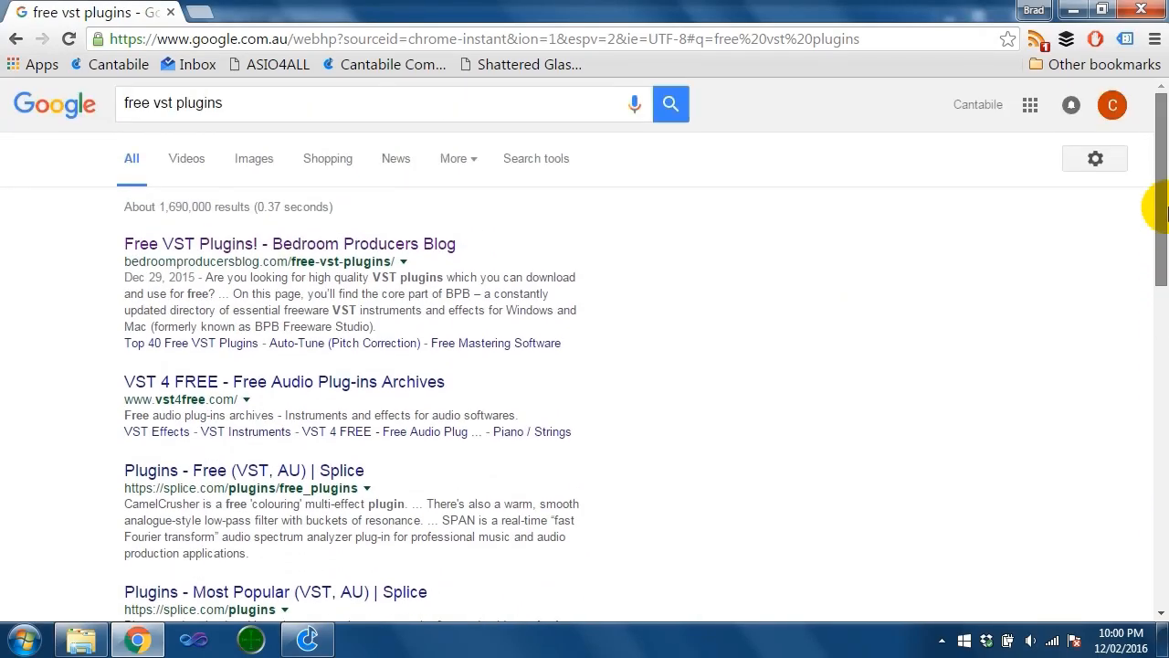
left_click(324, 255)
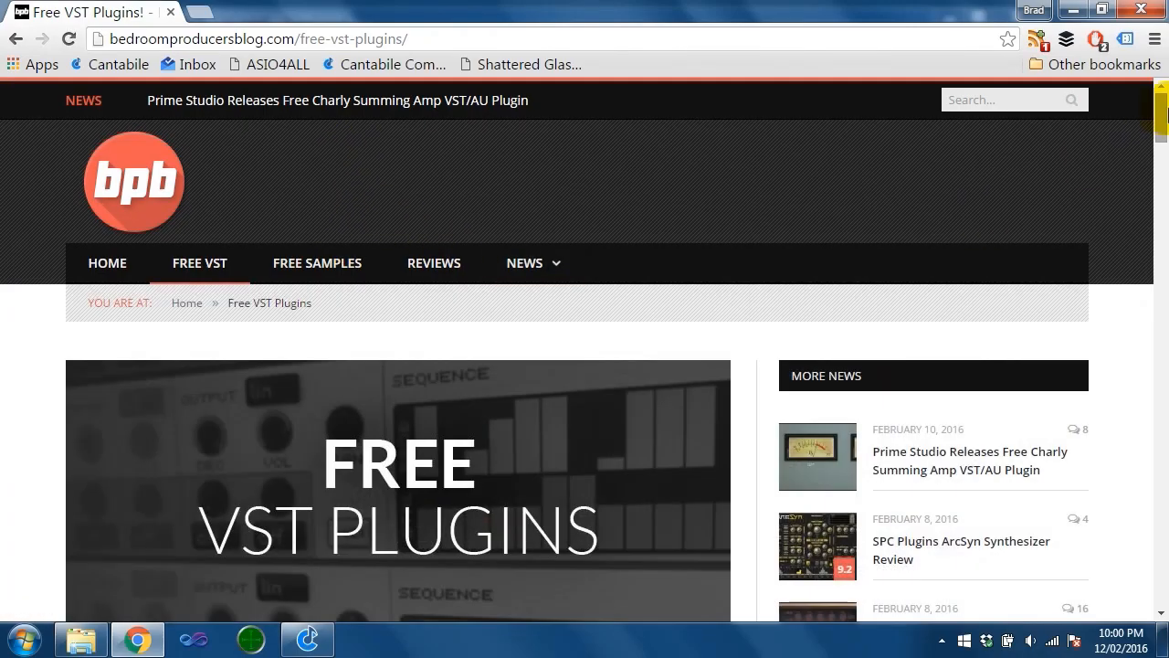
mouse_move(1162, 102)
left_mouse_down()
mouse_move(1162, 420)
mouse_move(1162, 91)
left_mouse_up()
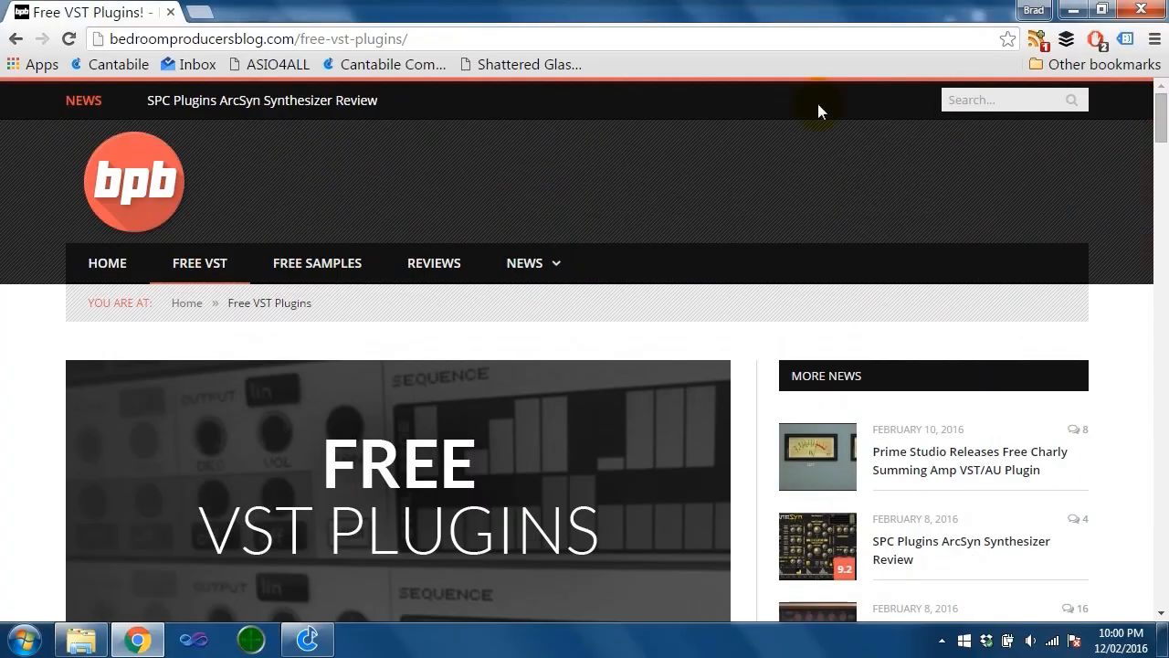
left_click(167, 92)
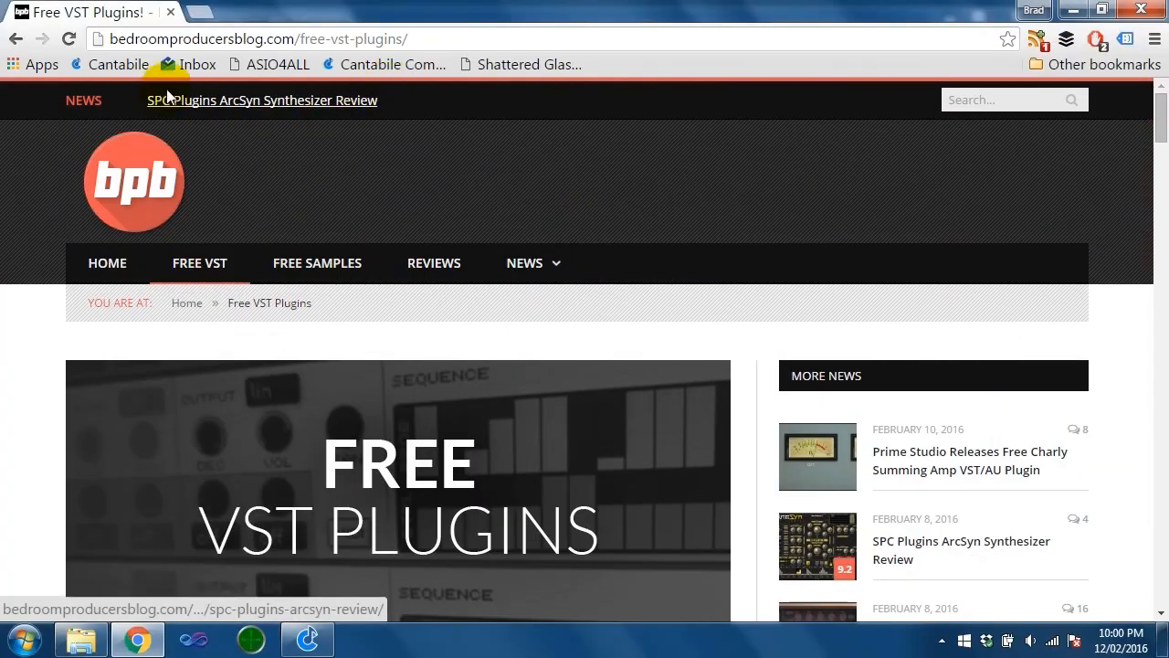
Open the bookmarked Shattered Glass Audio page for SGA1566, examine its 32bit and 64bit Windows VST downloads, and close the browser
left_click(550, 65)
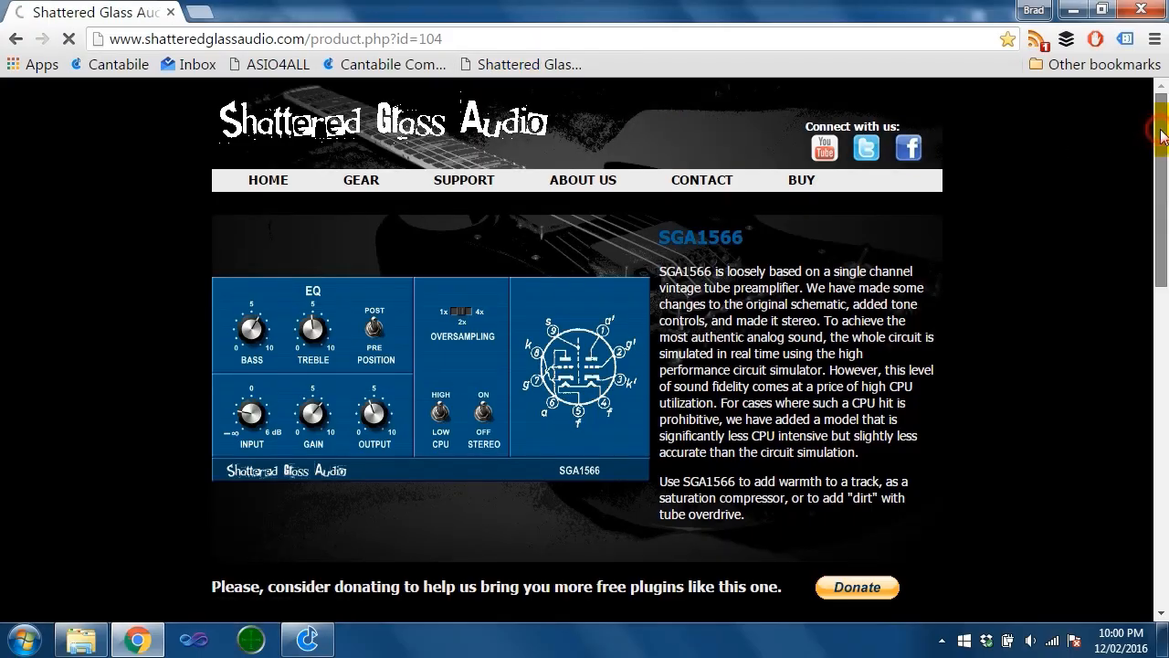
mouse_move(1163, 141)
left_mouse_down()
mouse_move(1165, 156)
mouse_move(1162, 120)
left_mouse_up()
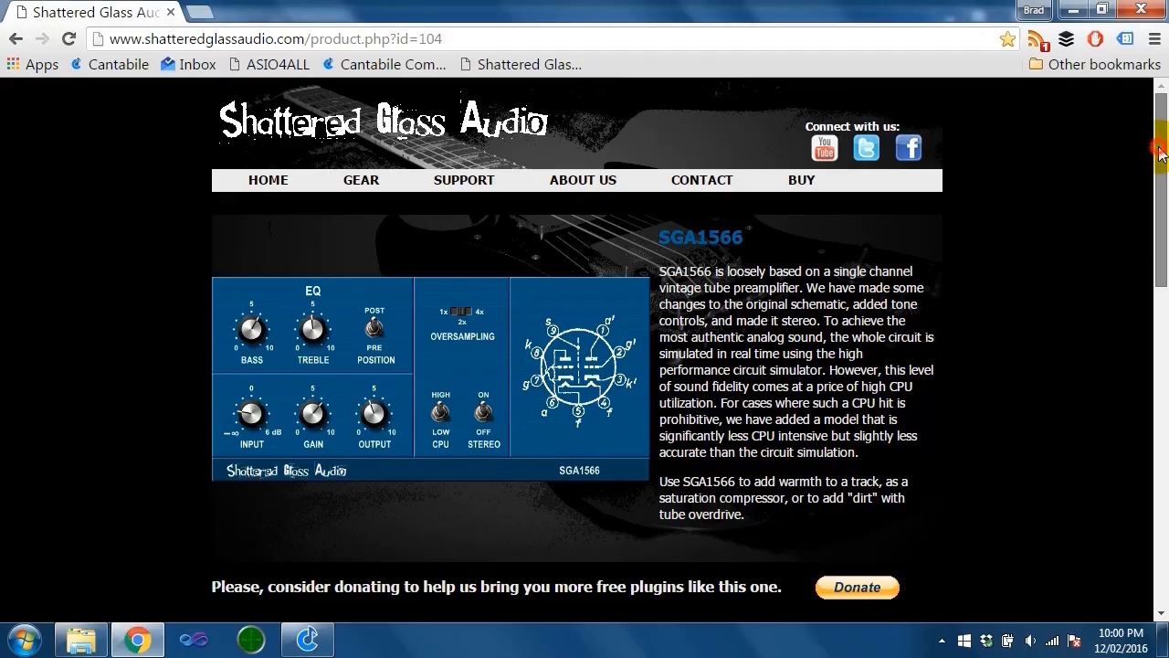
left_click_drag(1161, 155, 1160, 301)
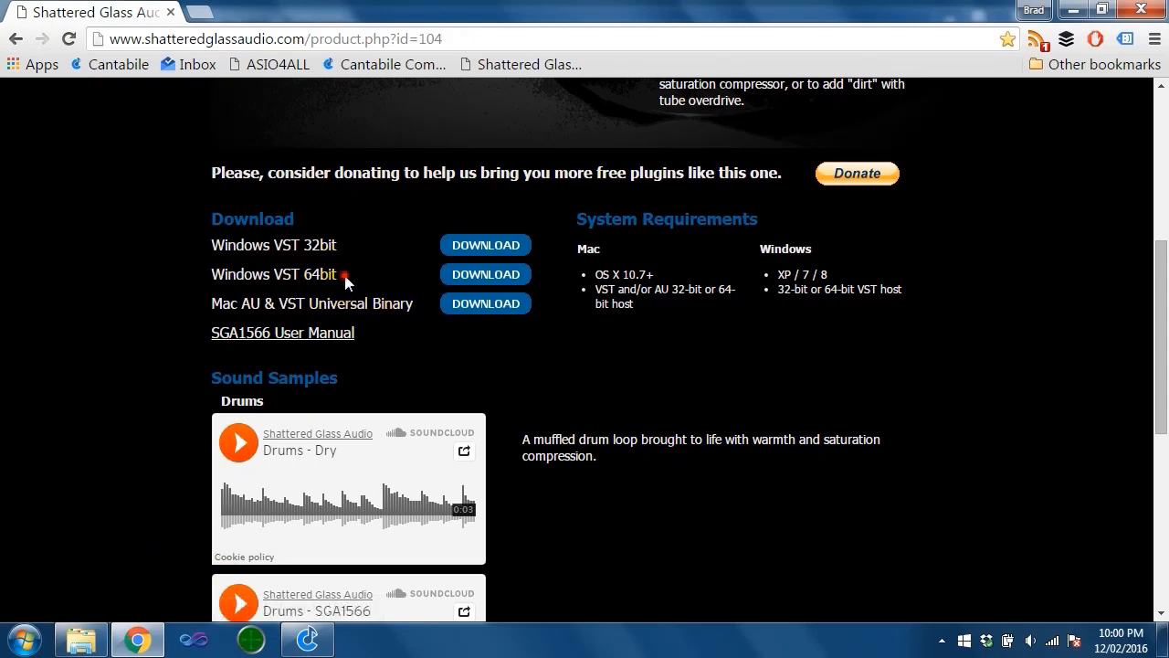
left_click_drag(338, 276, 302, 274)
left_click_drag(339, 245, 299, 244)
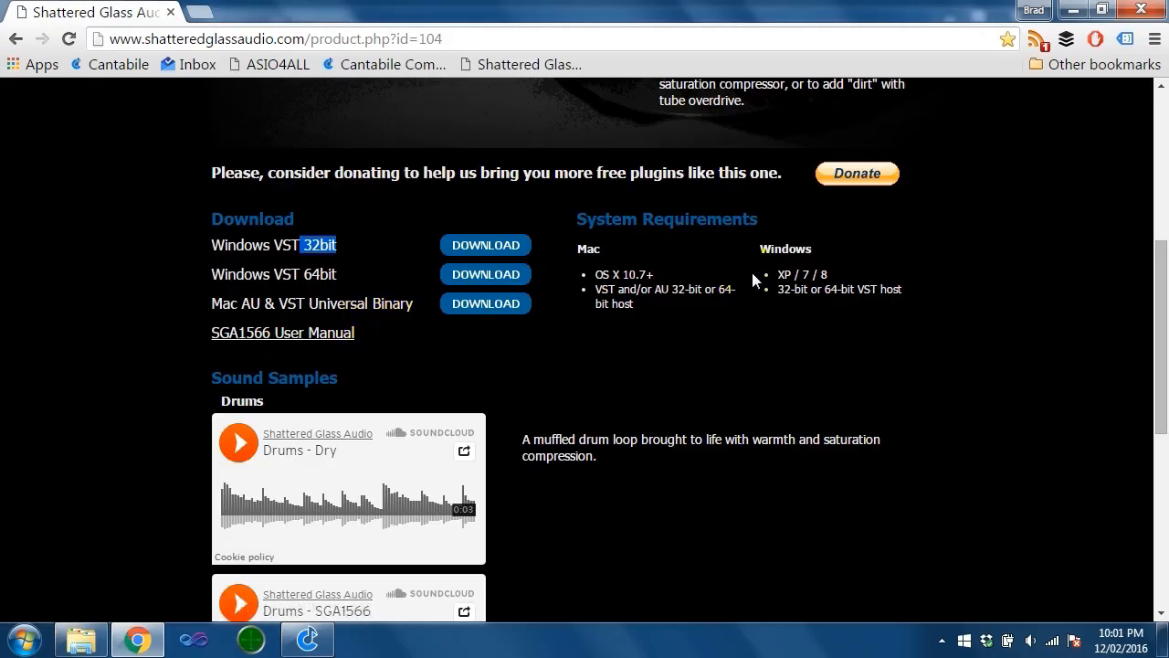
left_click_drag(1160, 331, 1160, 265)
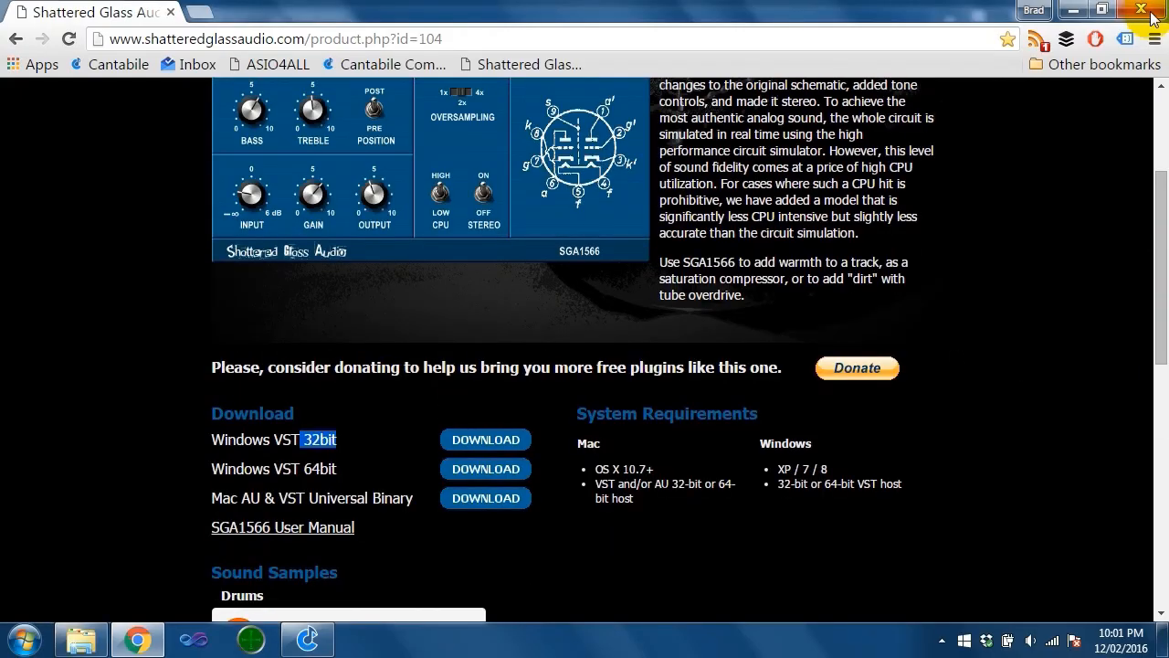
left_click(1141, 9)
Switch to the Windows Explorer window and create a folder named VstPlugins32 on the BOOTCAMP (C:) drive
left_click(67, 647)
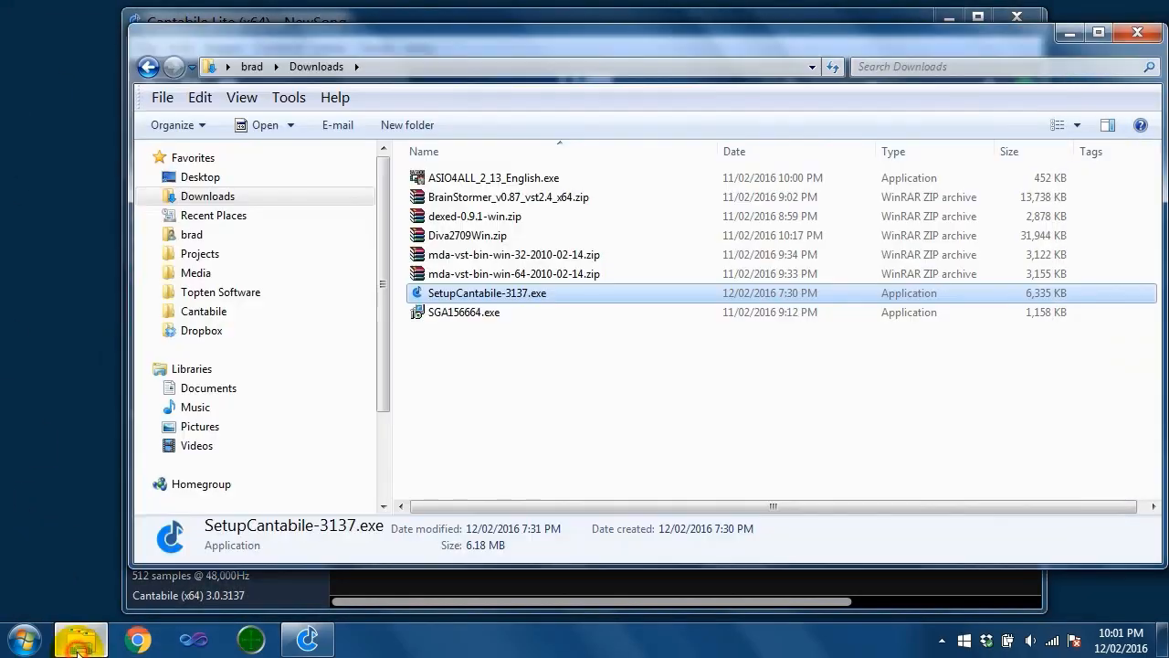
left_click(527, 199)
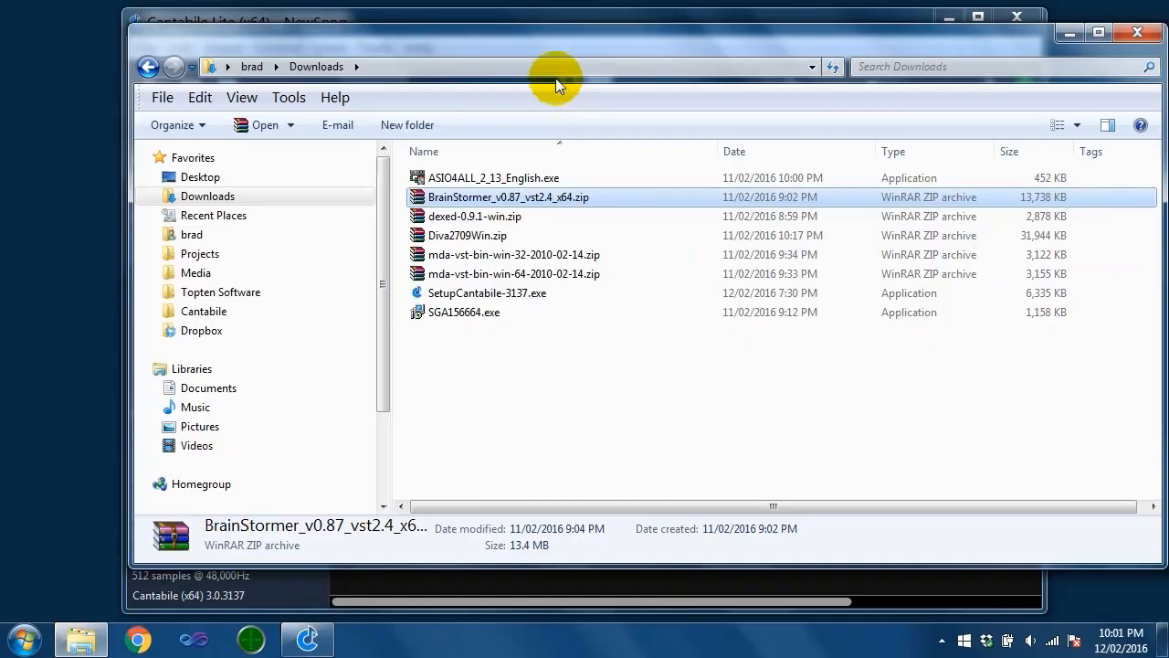
mouse_move(539, 46)
left_mouse_down()
mouse_move(579, 26)
mouse_move(559, 32)
mouse_move(560, 52)
left_mouse_up()
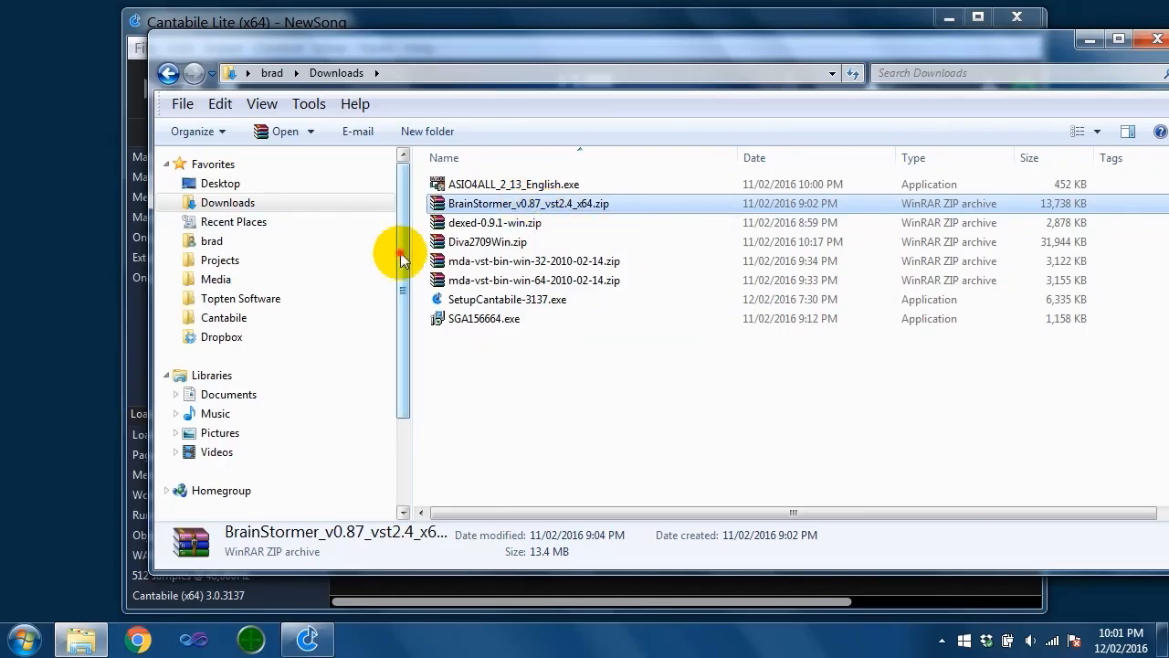
left_click_drag(402, 260, 398, 402)
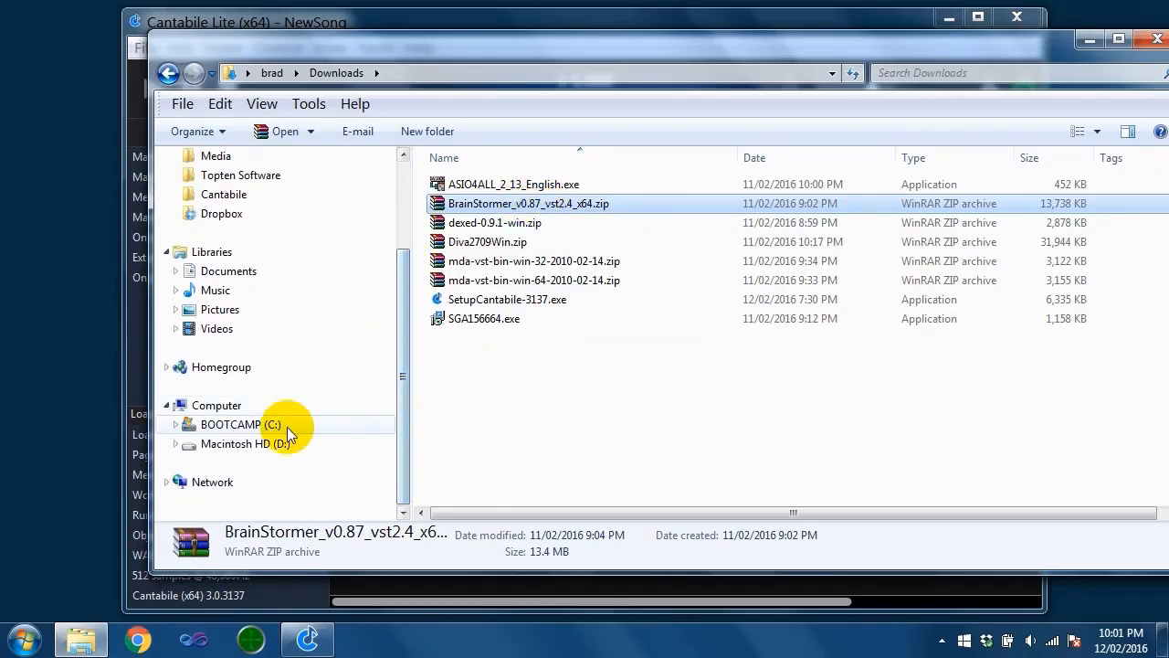
right_click(284, 433)
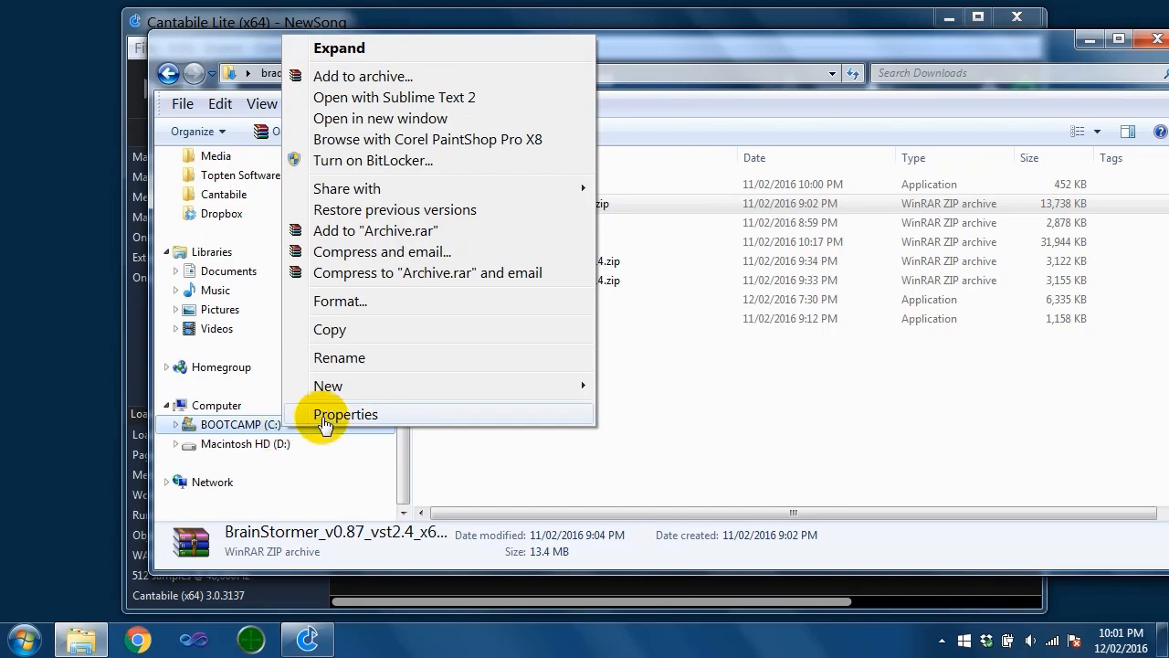
mouse_move(360, 392)
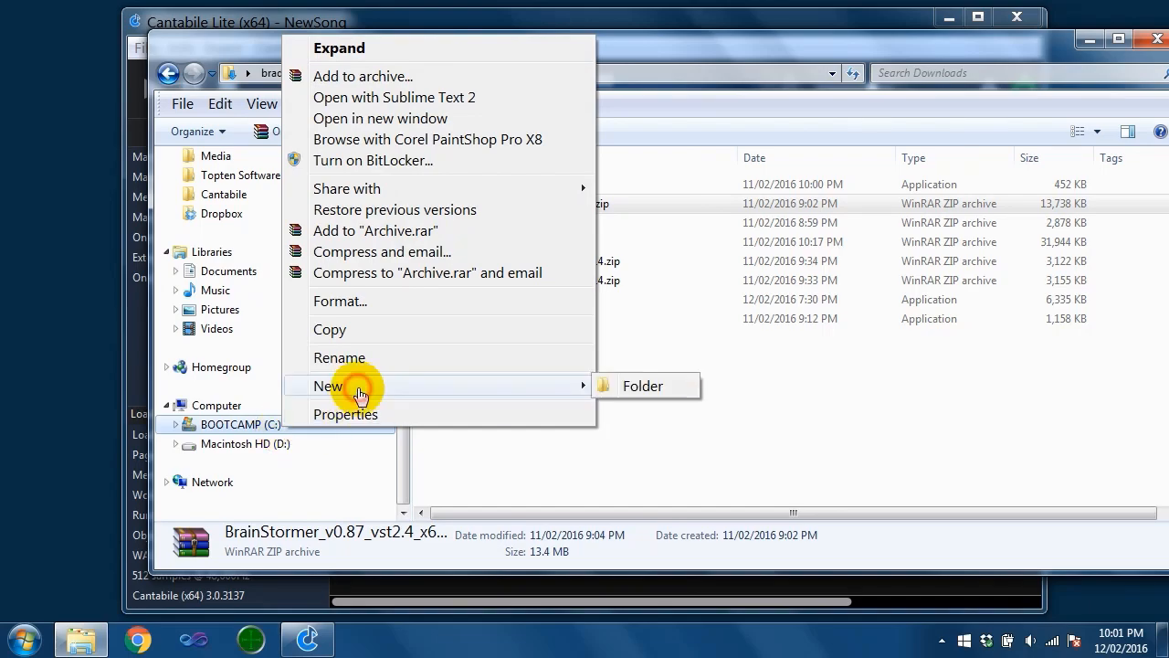
left_click(639, 386)
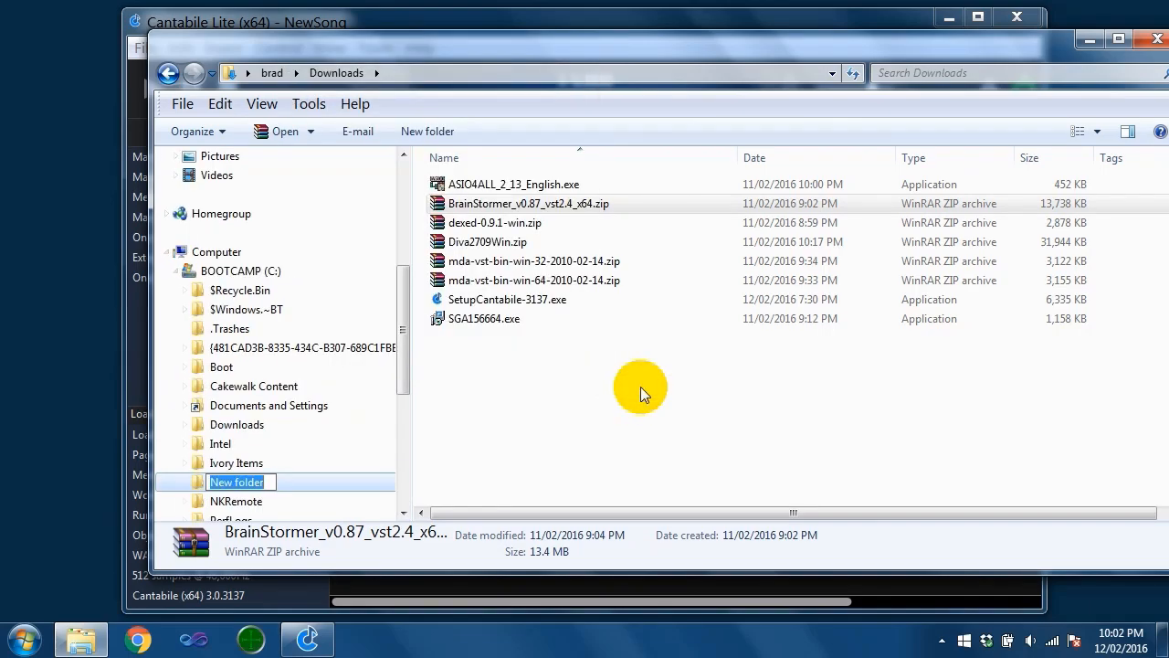
type("VstPl")
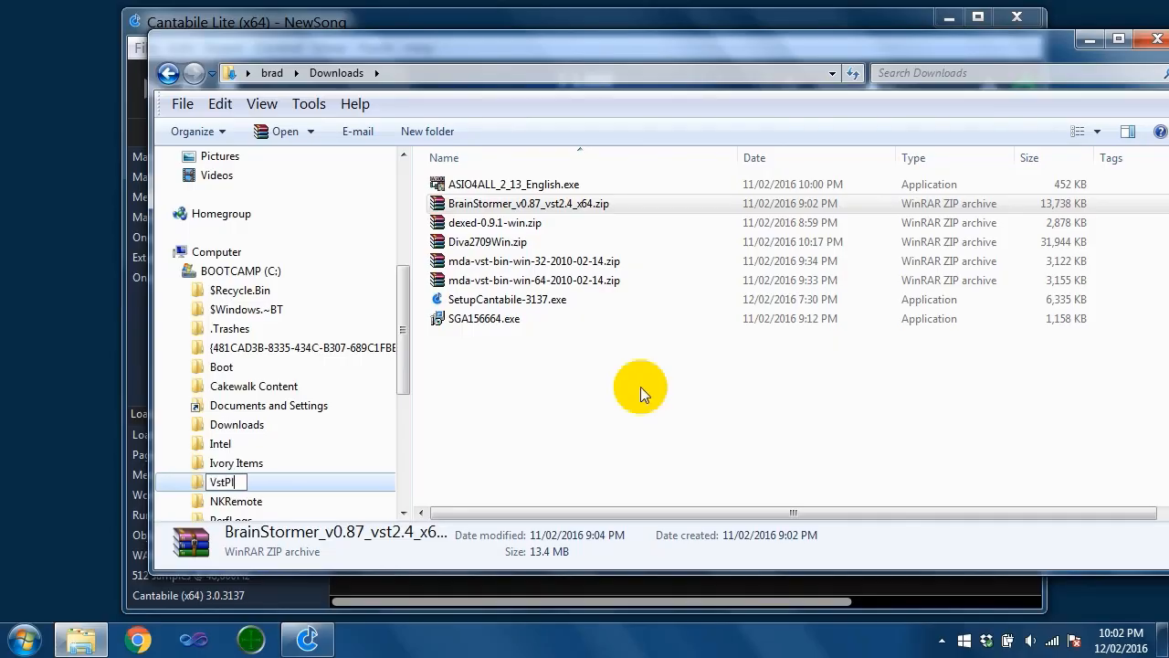
type("ugins32")
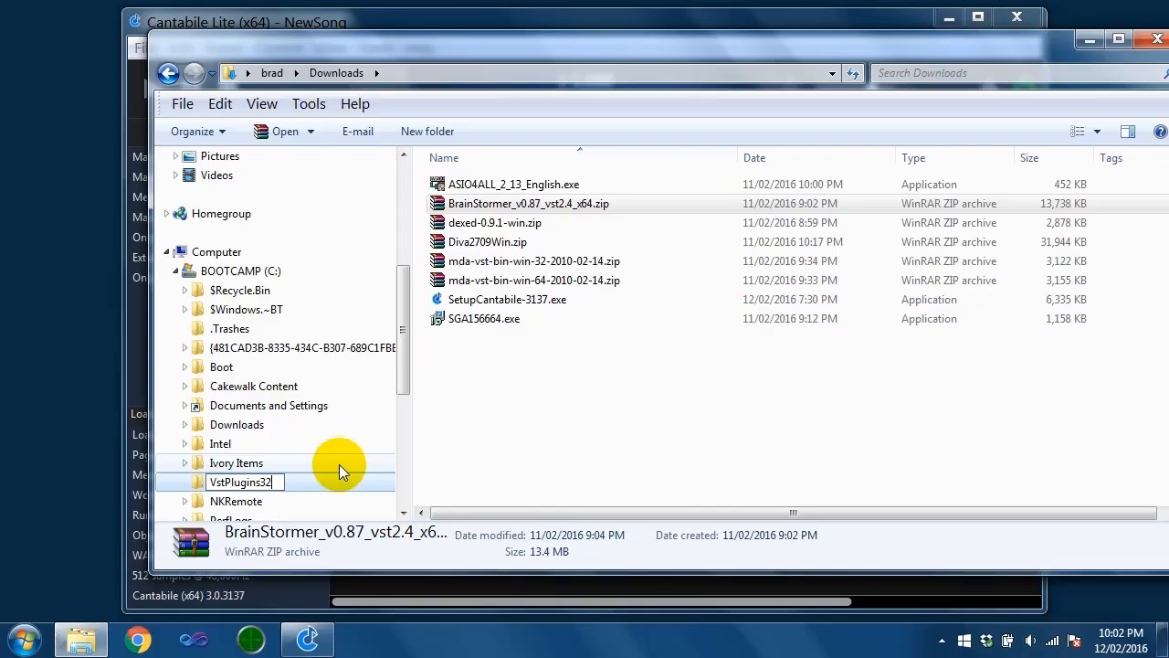
key("Return")
Create a second folder named VstPlugins64 on the BOOTCAMP (C:) drive
left_click_drag(400, 422, 319, 279)
left_click(270, 231)
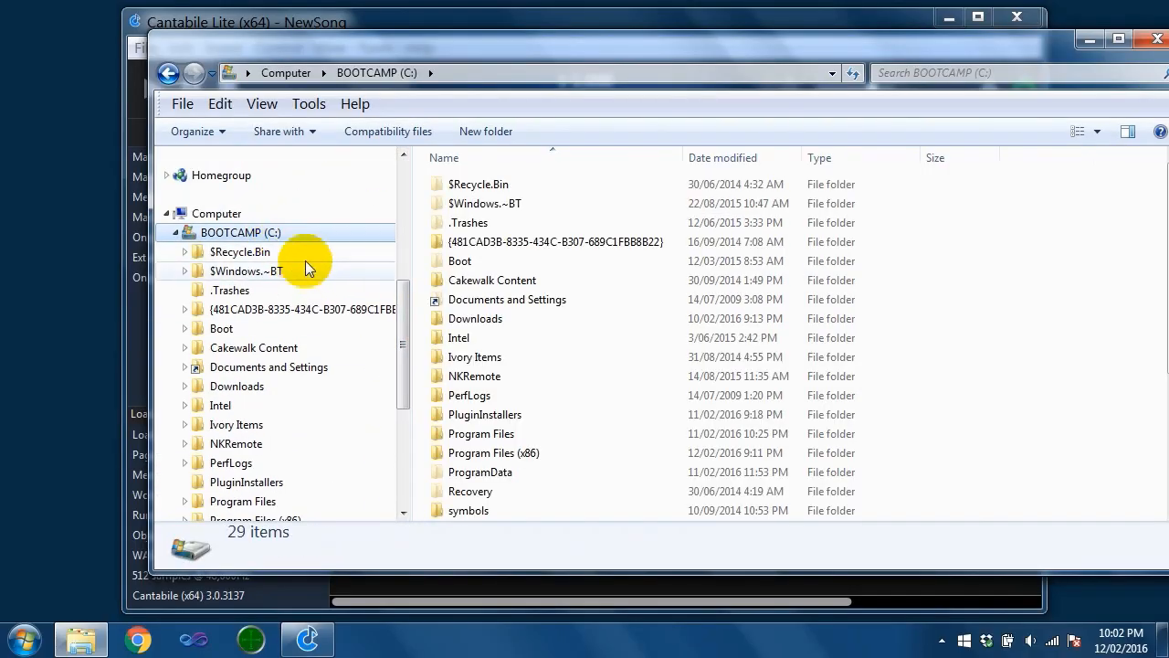
right_click(290, 232)
mouse_move(359, 582)
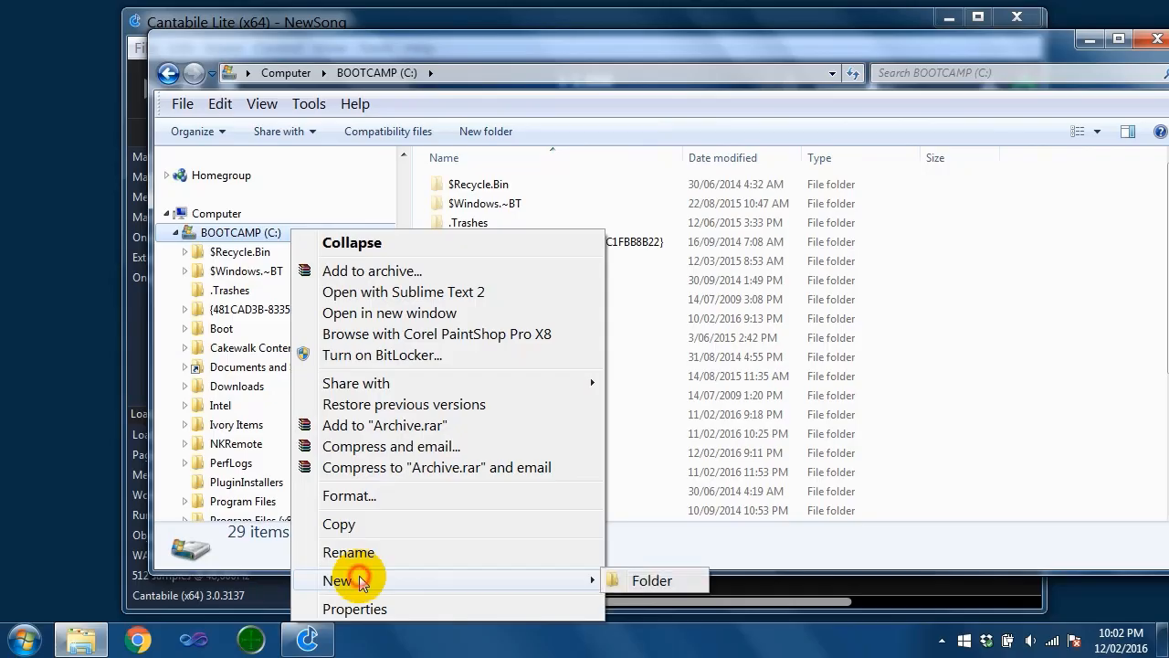
left_click(648, 580)
type("VstPl")
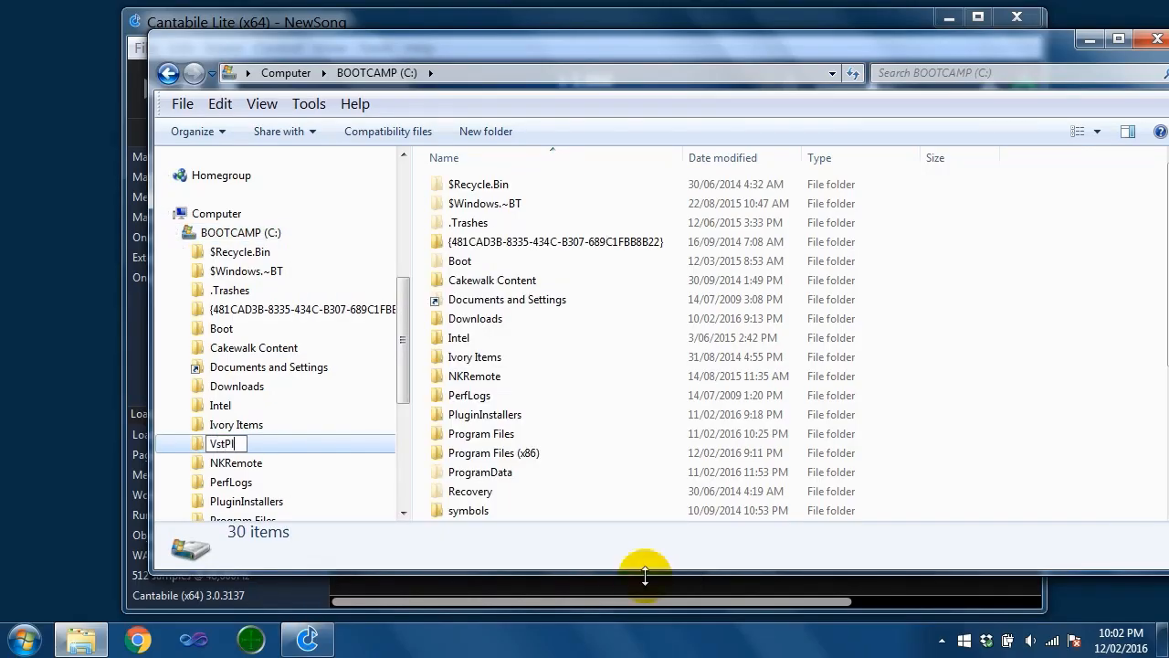
type("ugins64")
key("Return")
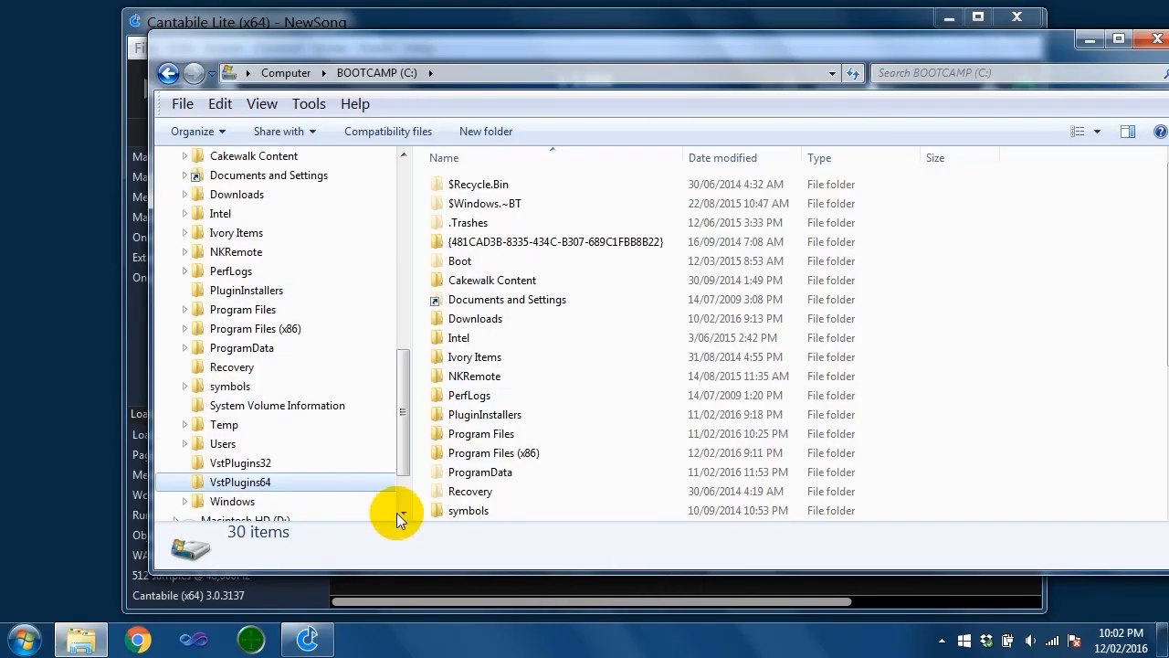
Open the VstPlugins64 folder and bring up a second Explorer window showing the Downloads folder
left_click(245, 464)
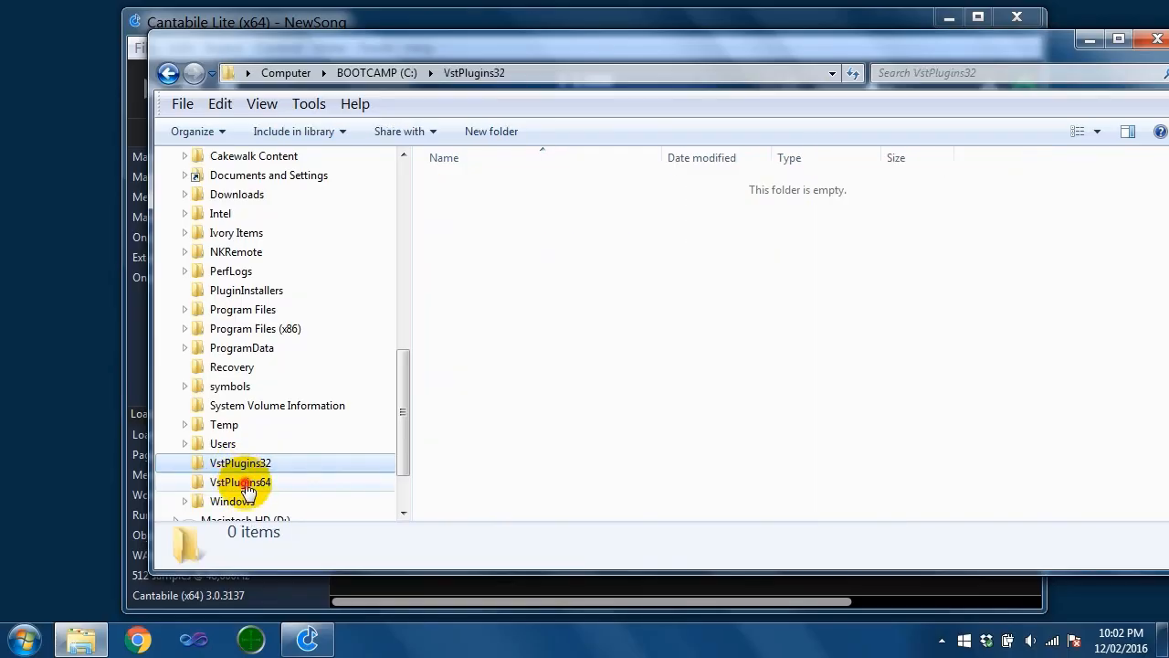
left_click(245, 484)
left_click_drag(446, 47, 331, 57)
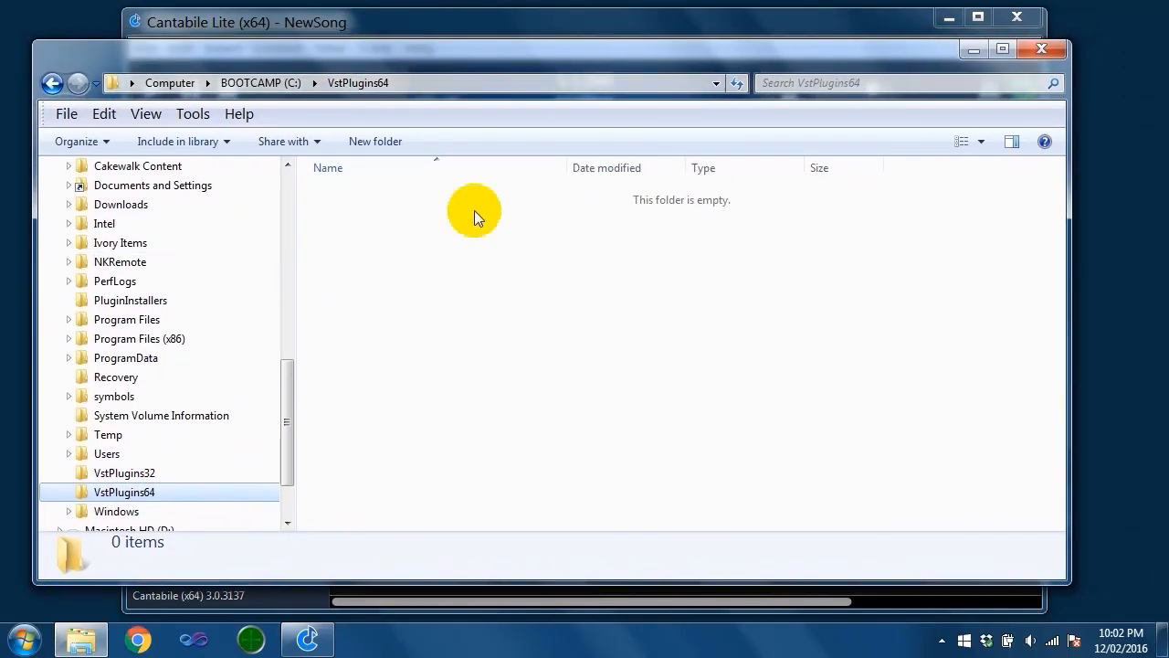
middle_click(92, 649)
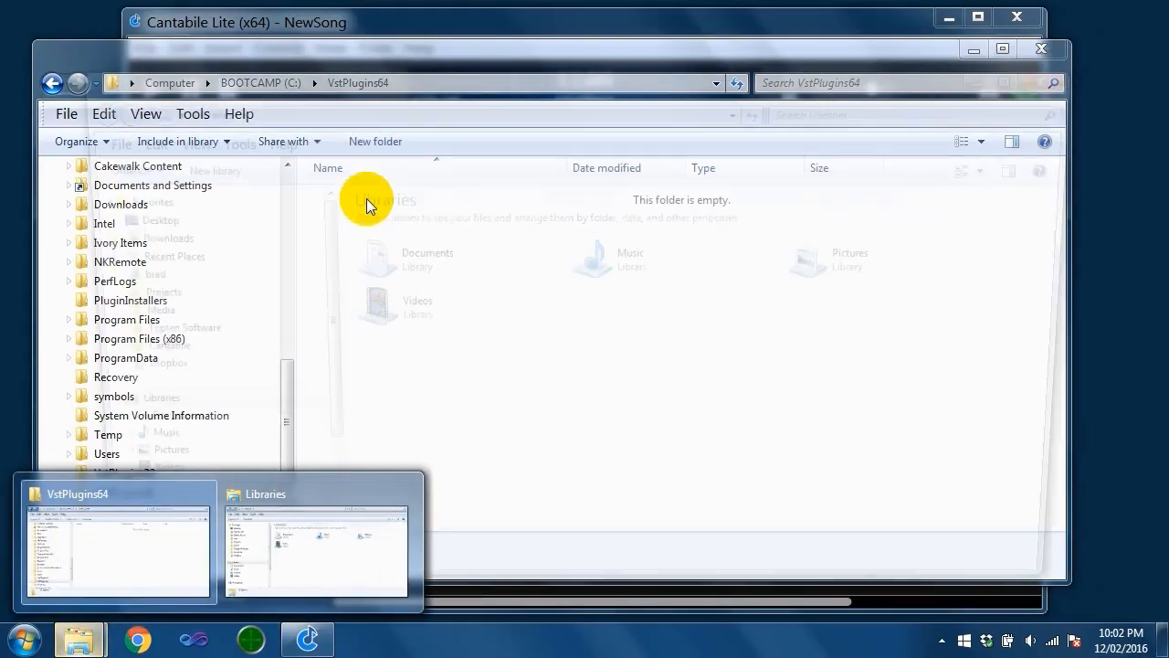
left_click(144, 236)
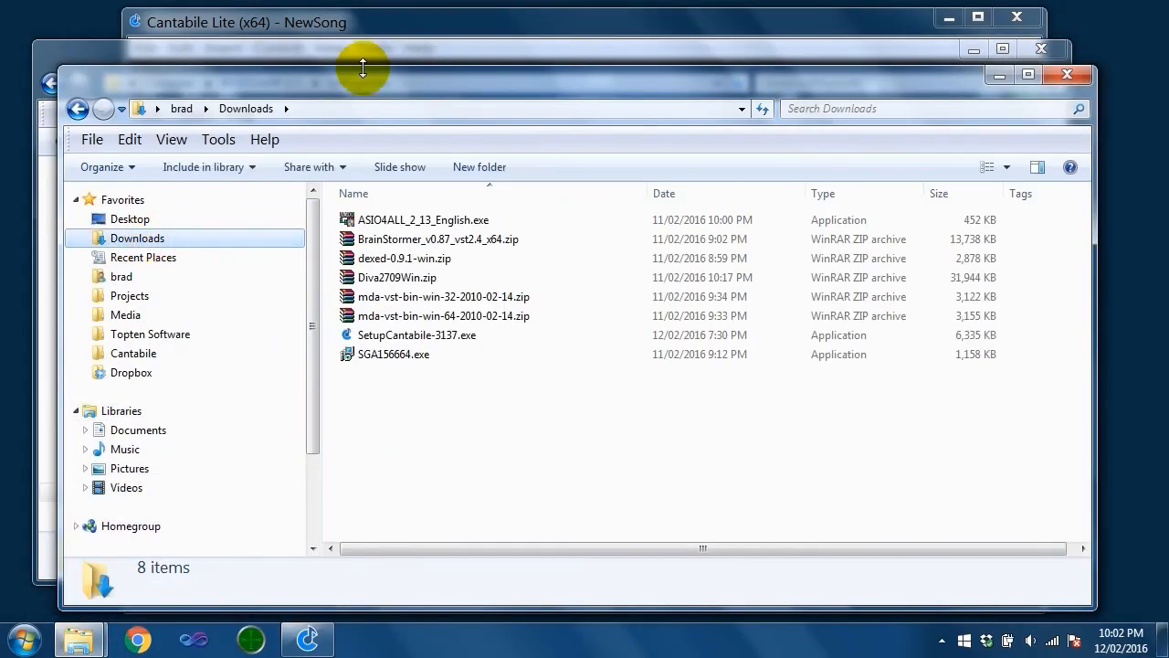
Copy BrainStormer.dll from the BrainStormer_v0.87_vst2.4_x64.zip archive into the VstPlugins64 folder and display that folder
left_click_drag(363, 71, 639, 42)
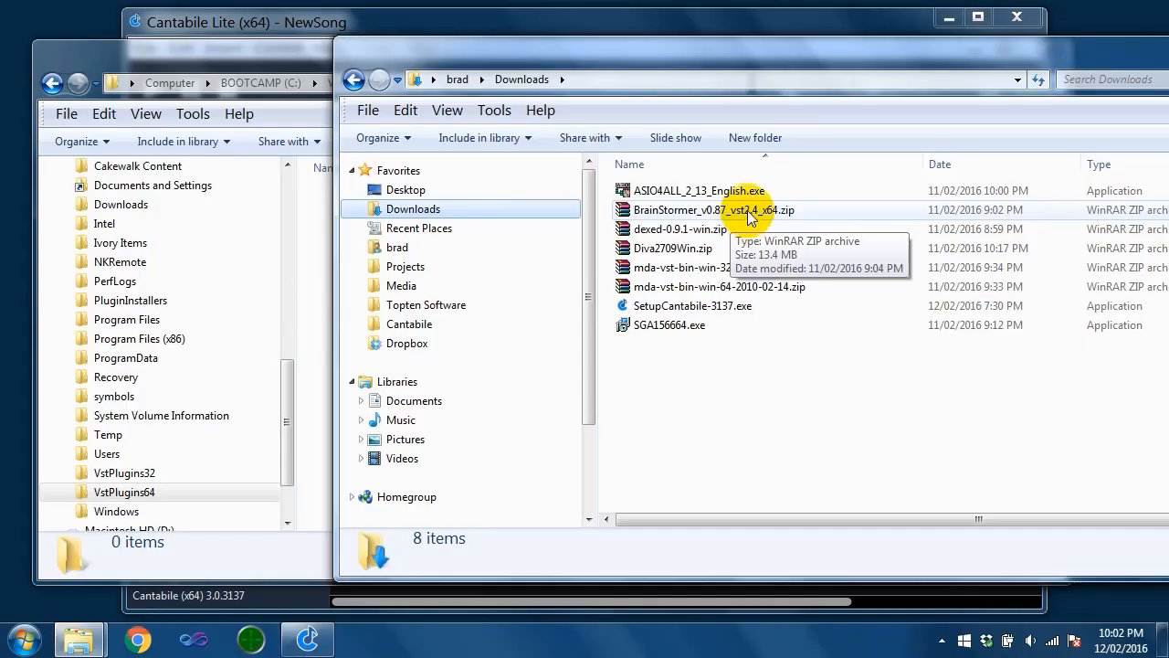
double_click(796, 211)
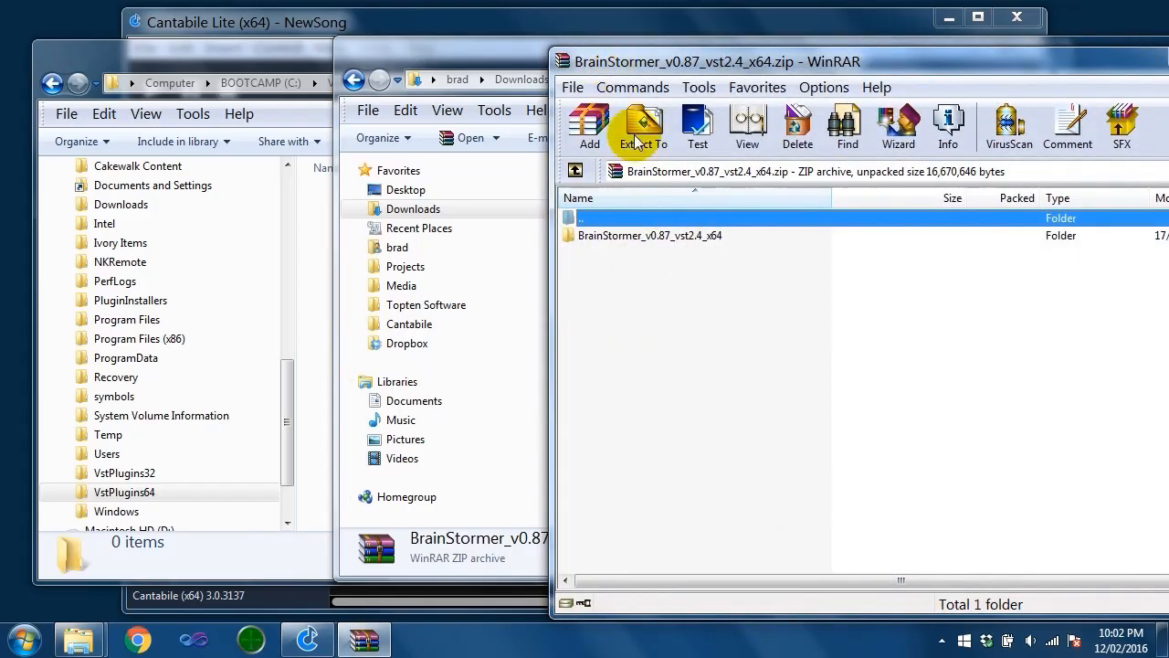
double_click(684, 239)
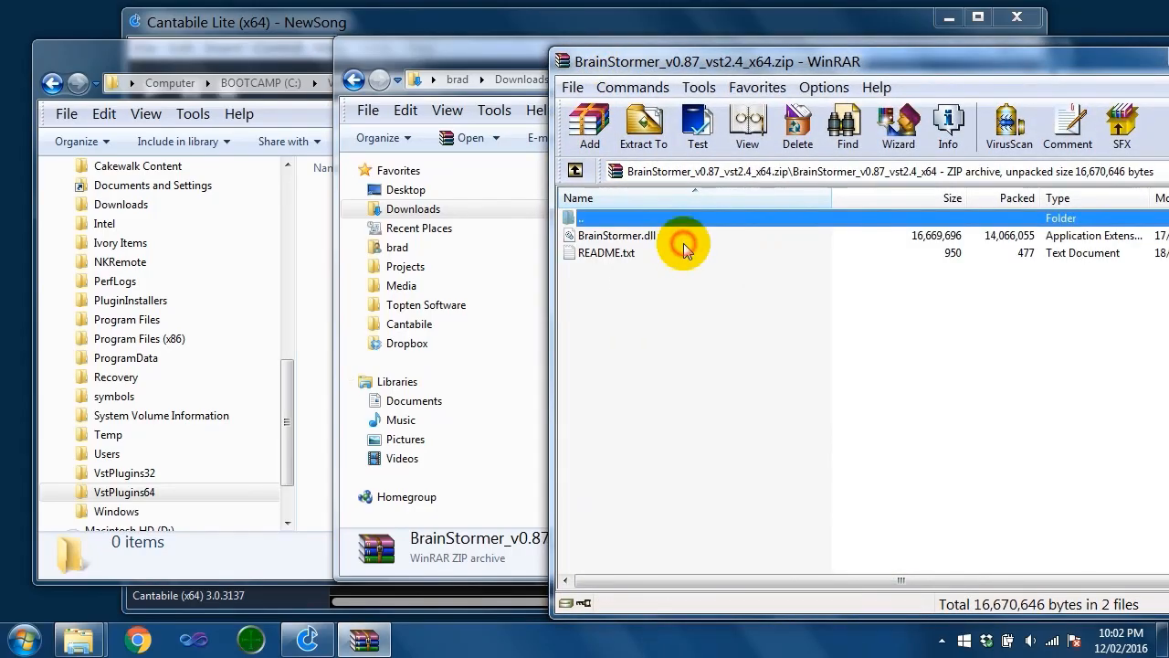
left_click(643, 239)
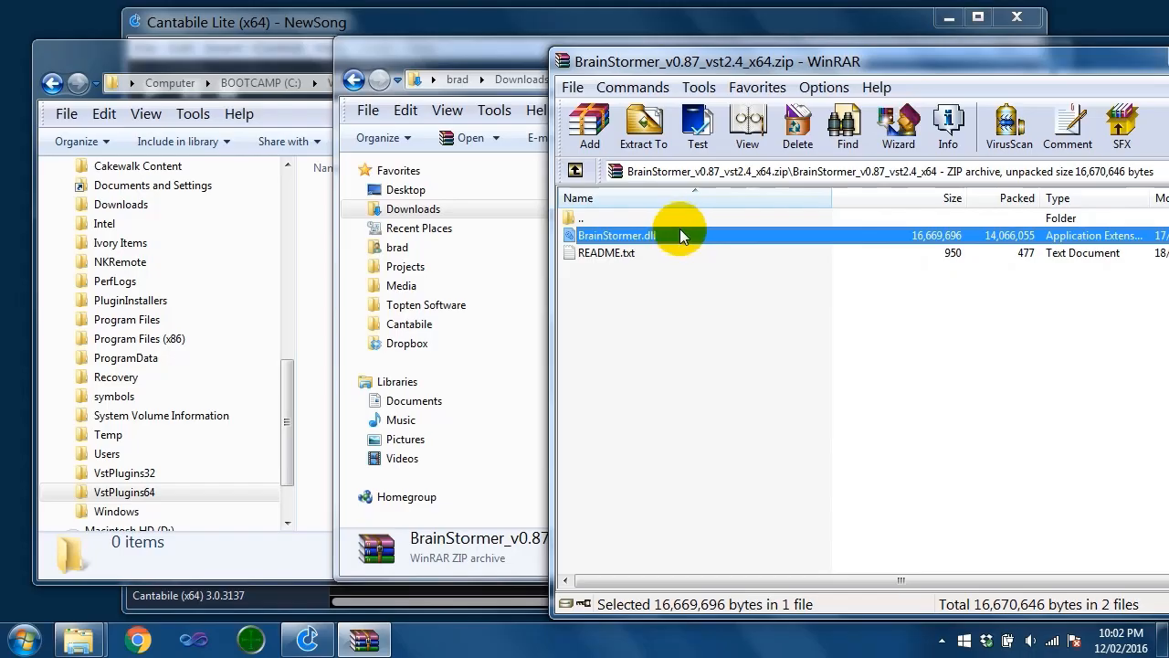
left_click_drag(666, 230, 132, 493)
left_click(128, 491)
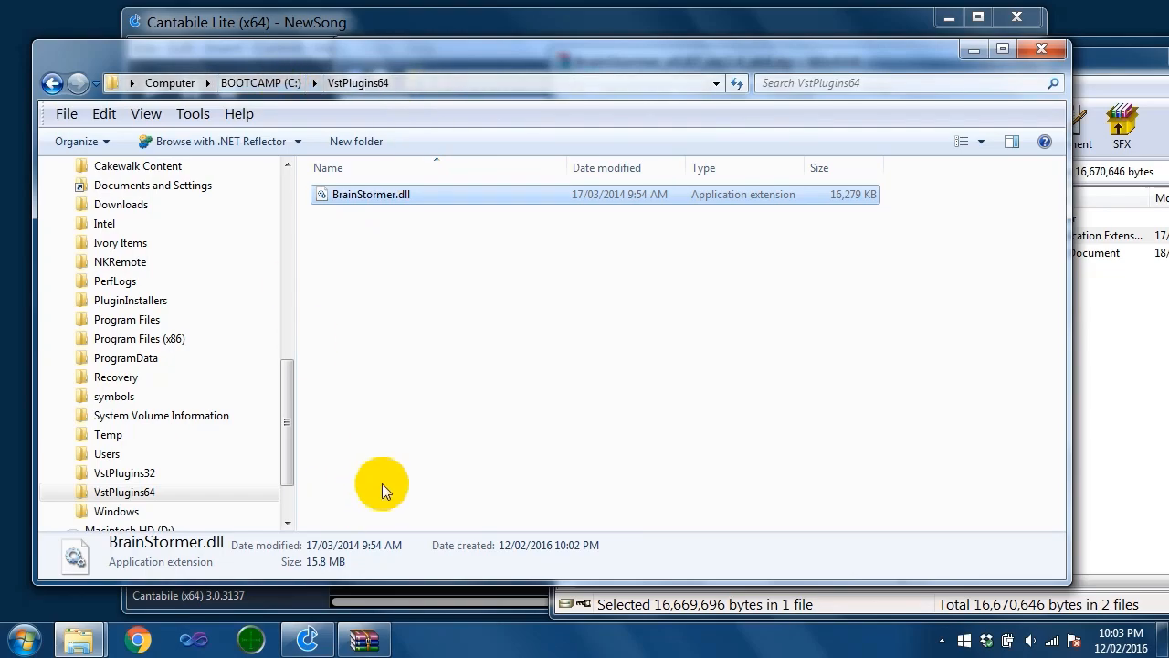
Switch to Cantabile and set the VST plugin folders path in the plugin options to c:\vstplugins64
left_click(305, 639)
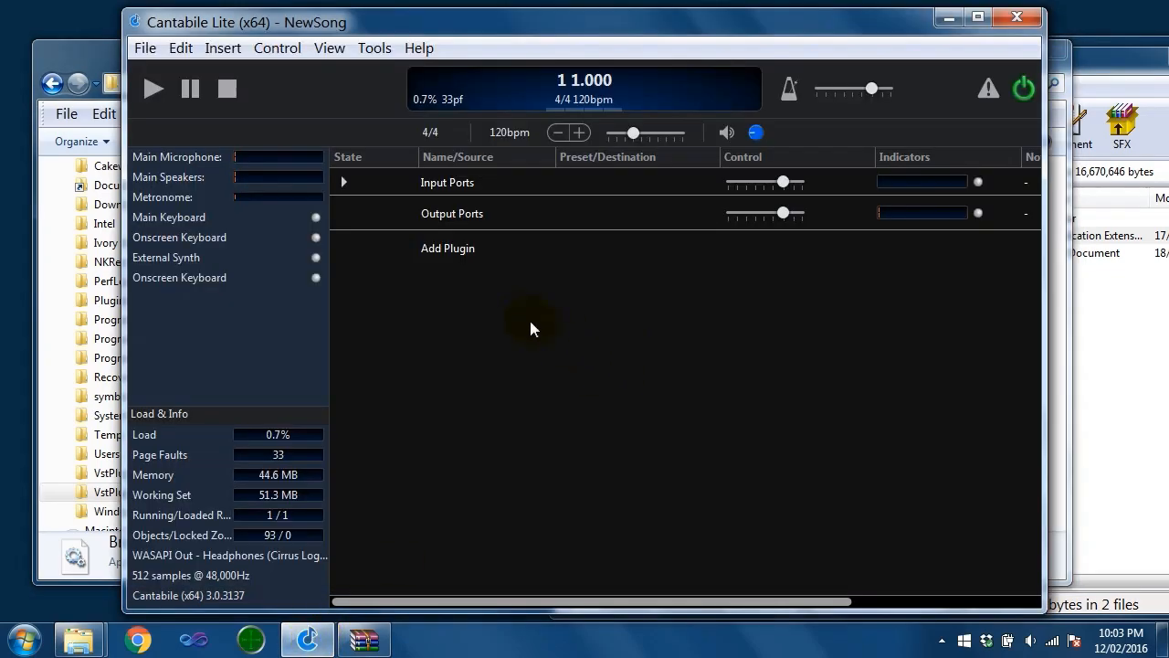
left_click(371, 52)
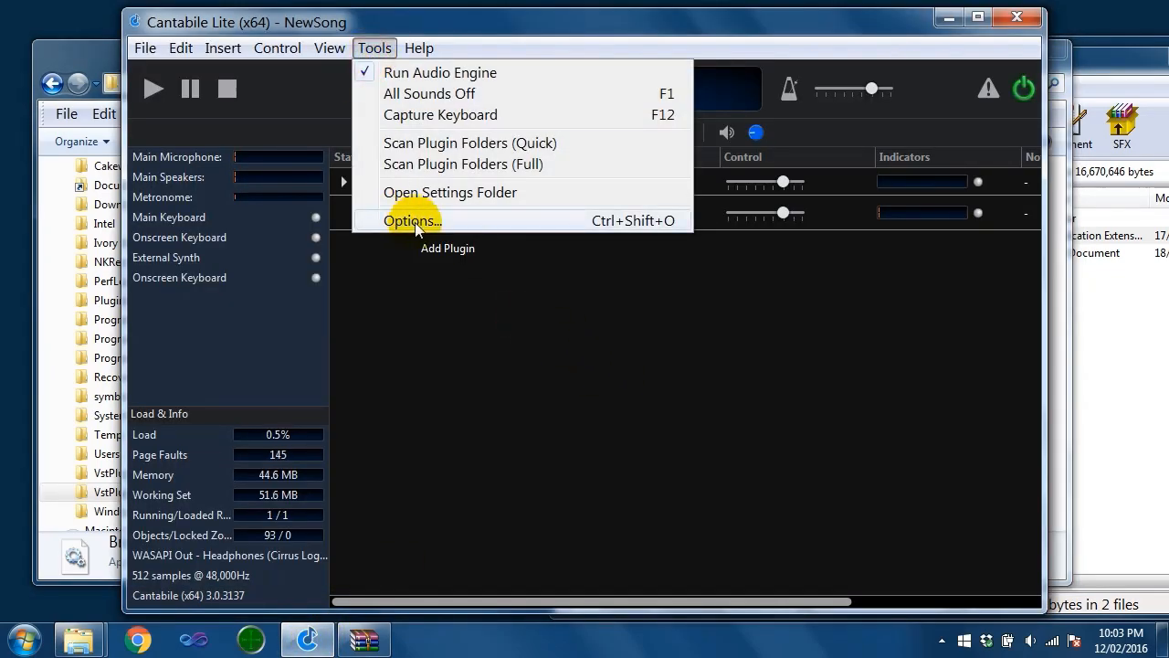
left_click(413, 220)
left_click(291, 234)
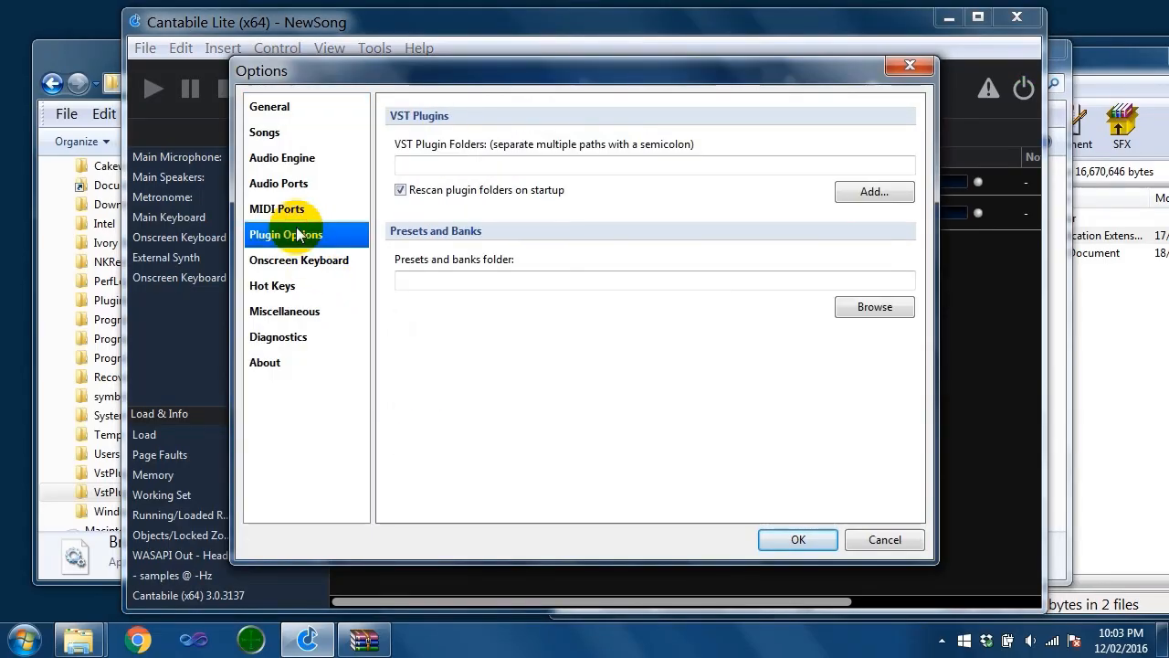
left_click(494, 167)
type("c")
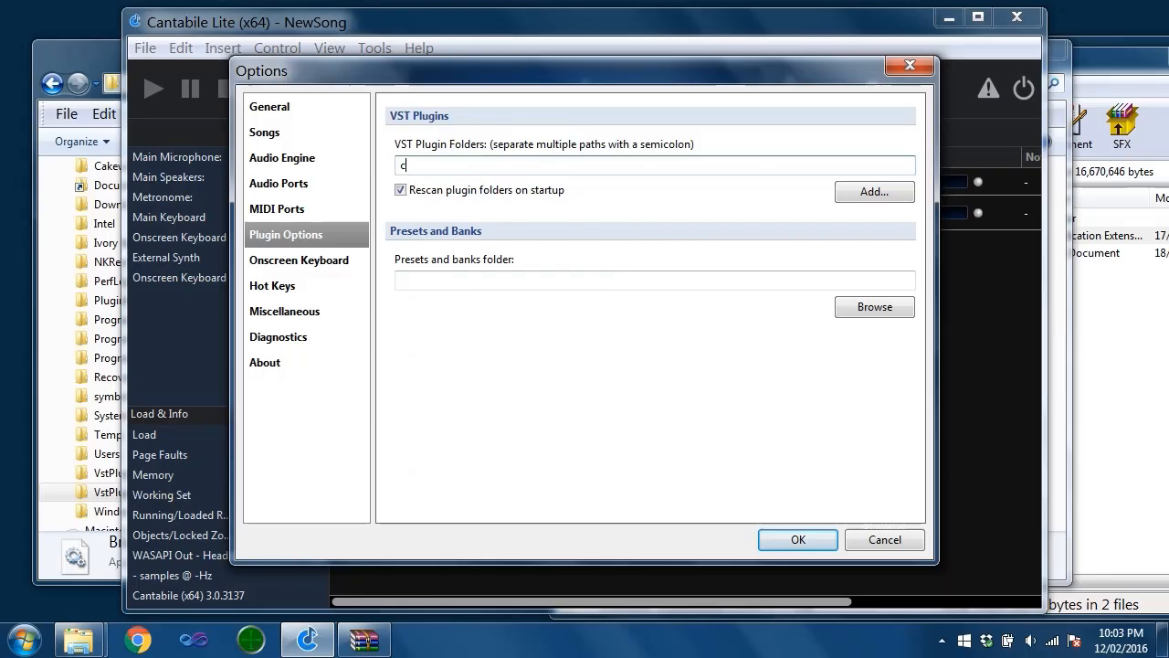
type(":\\vstplugins64")
left_click_drag(411, 167, 502, 168)
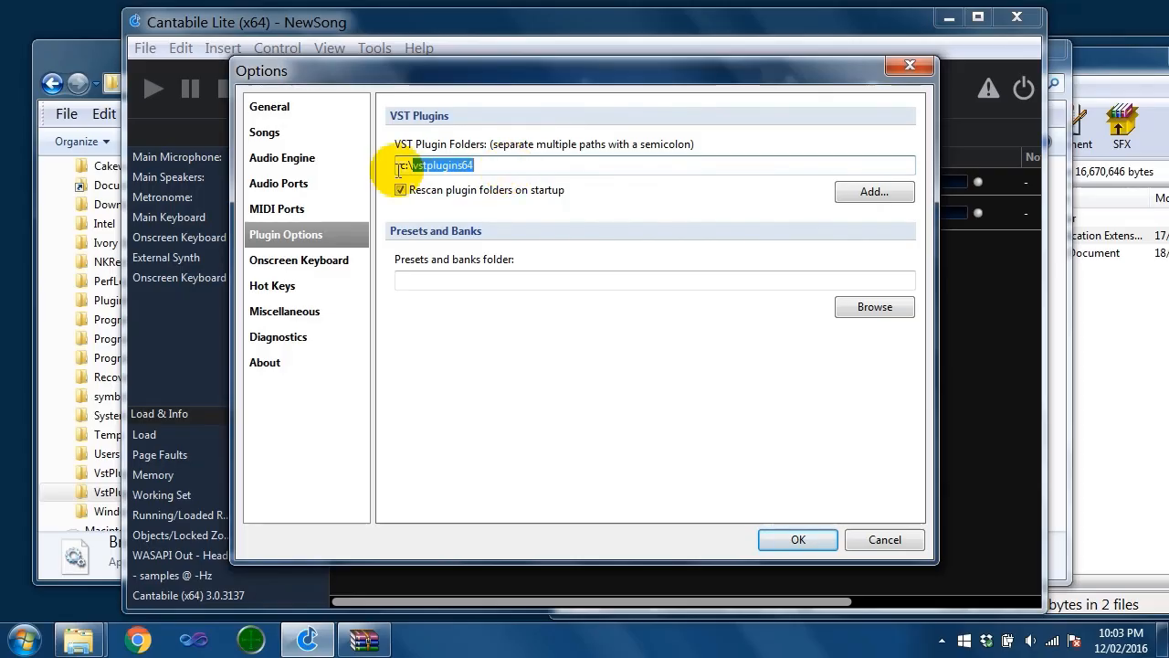
left_click_drag(398, 169, 502, 167)
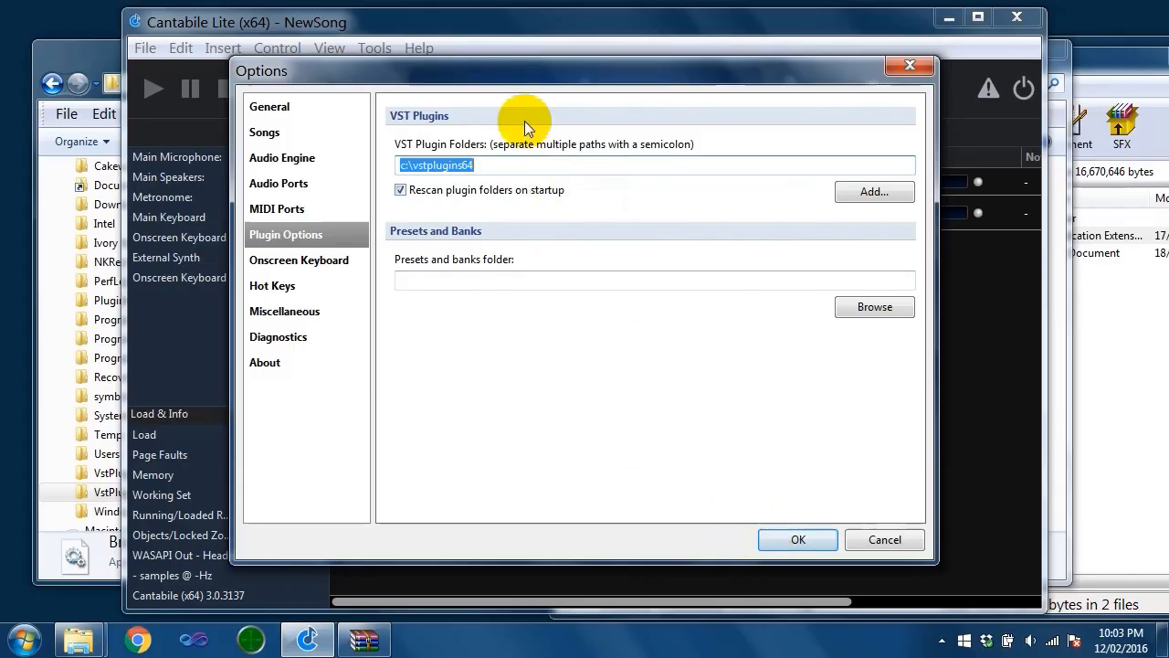
left_click(483, 165)
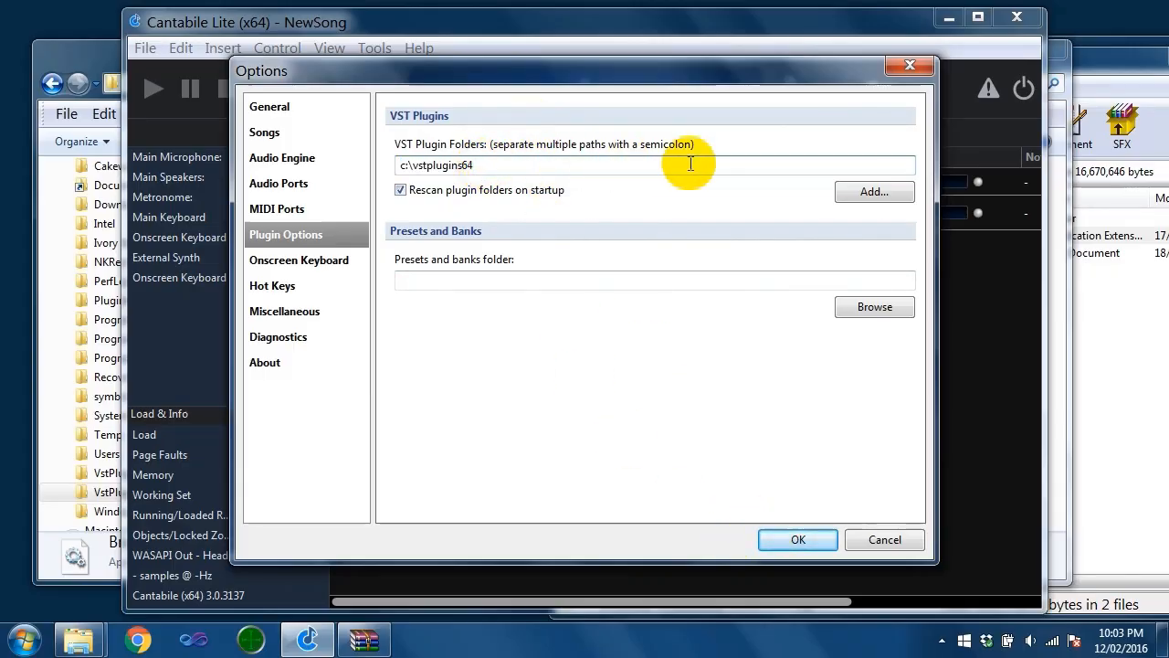
type(";c:")
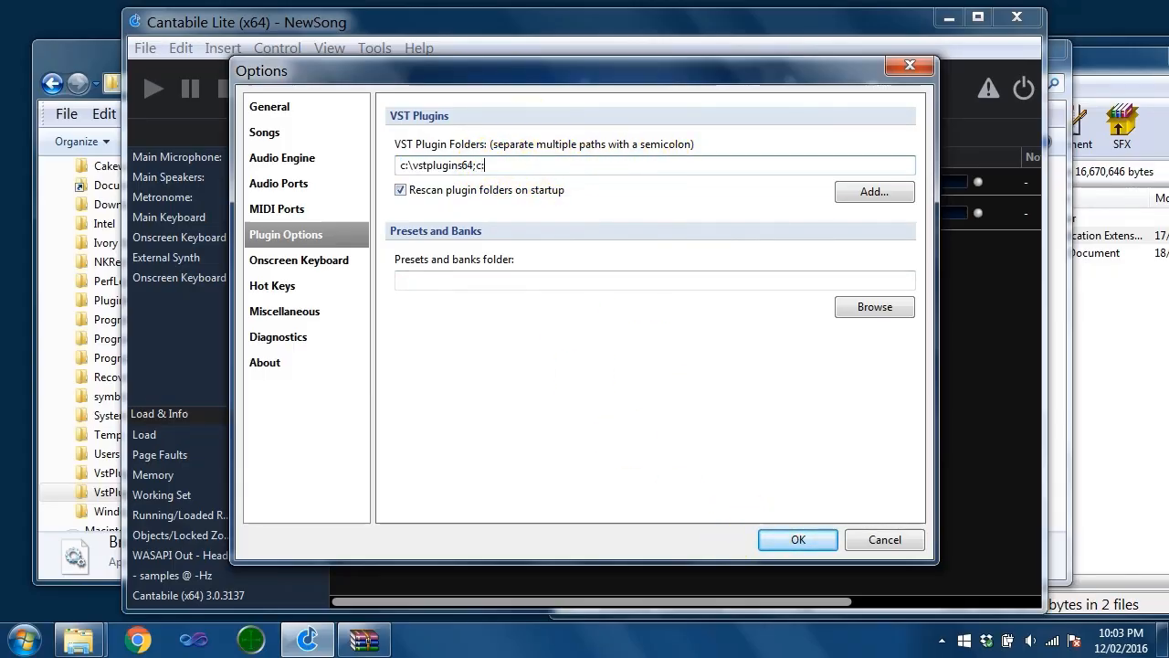
key("BackSpace")
key("BackSpace")
key("BackSpace")
key("BackSpace")
Apply the plugin options and insert the BrainStormer synth plugin into the song
left_click(788, 534)
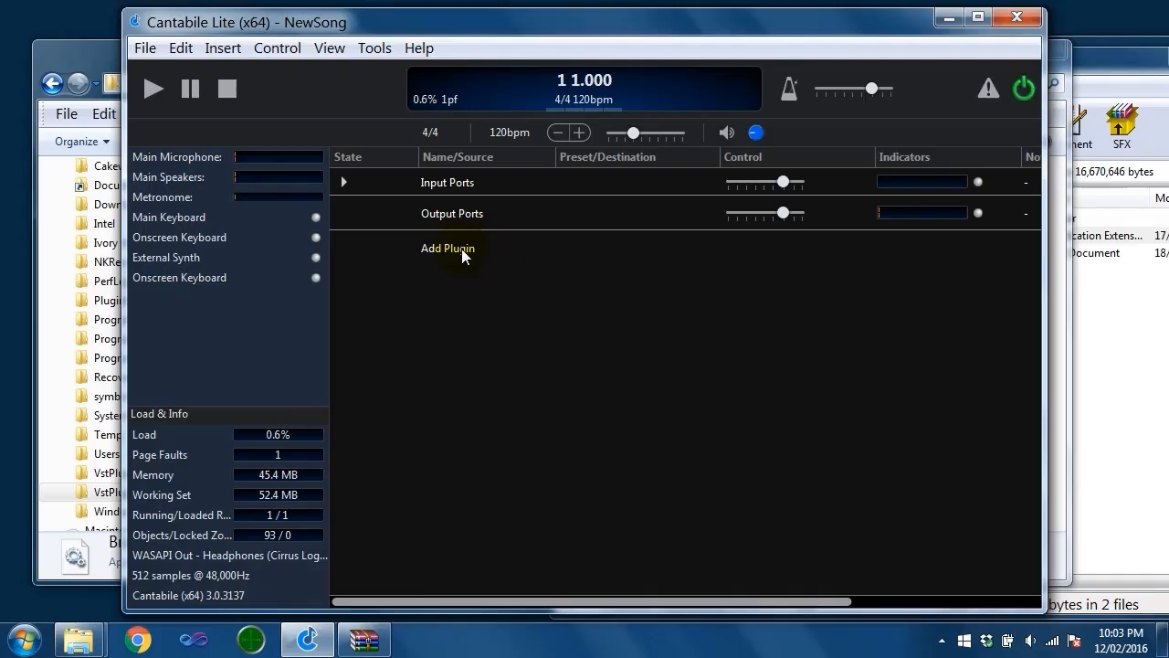
left_click(461, 249)
left_click(547, 192)
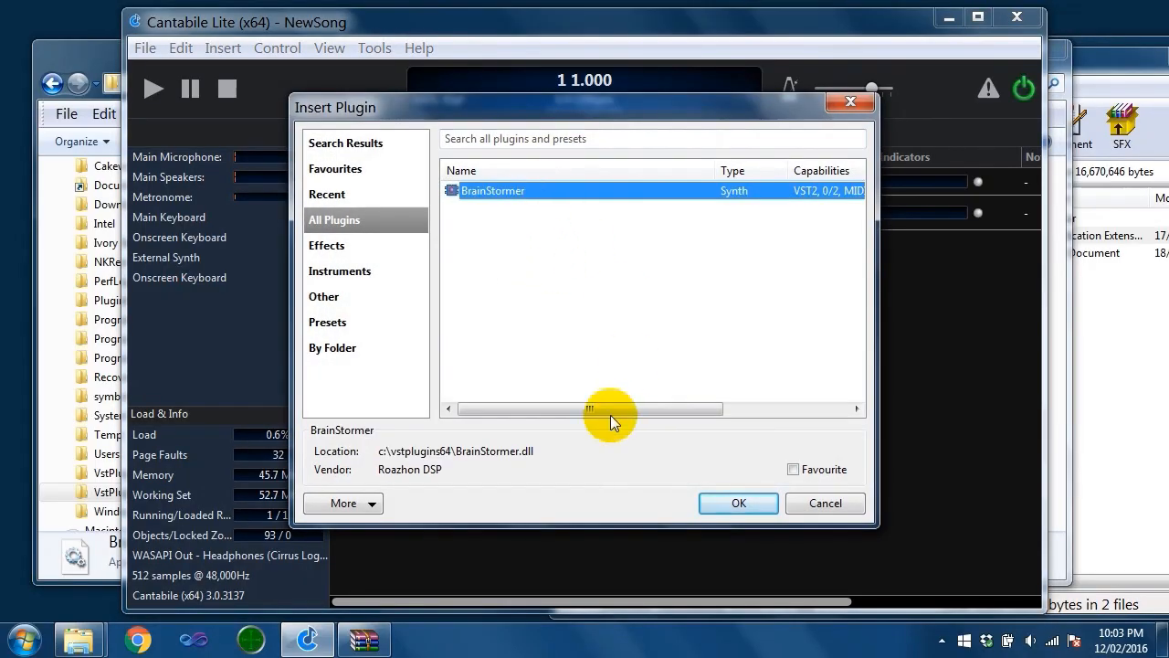
left_click_drag(610, 408, 762, 393)
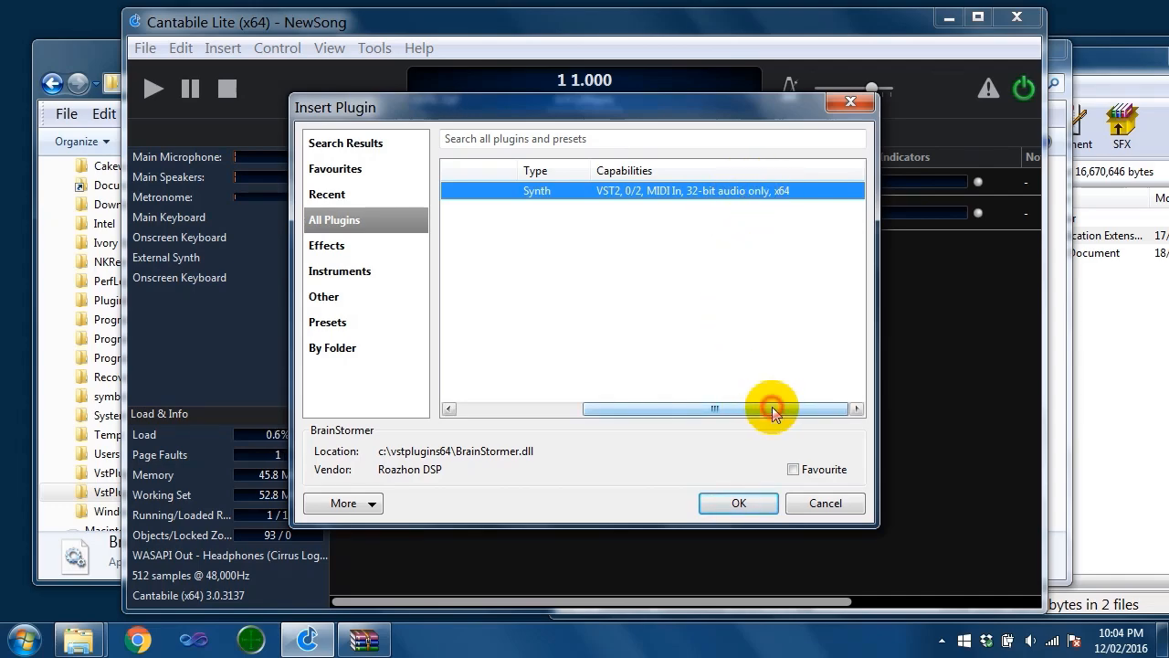
left_click_drag(772, 409, 597, 411)
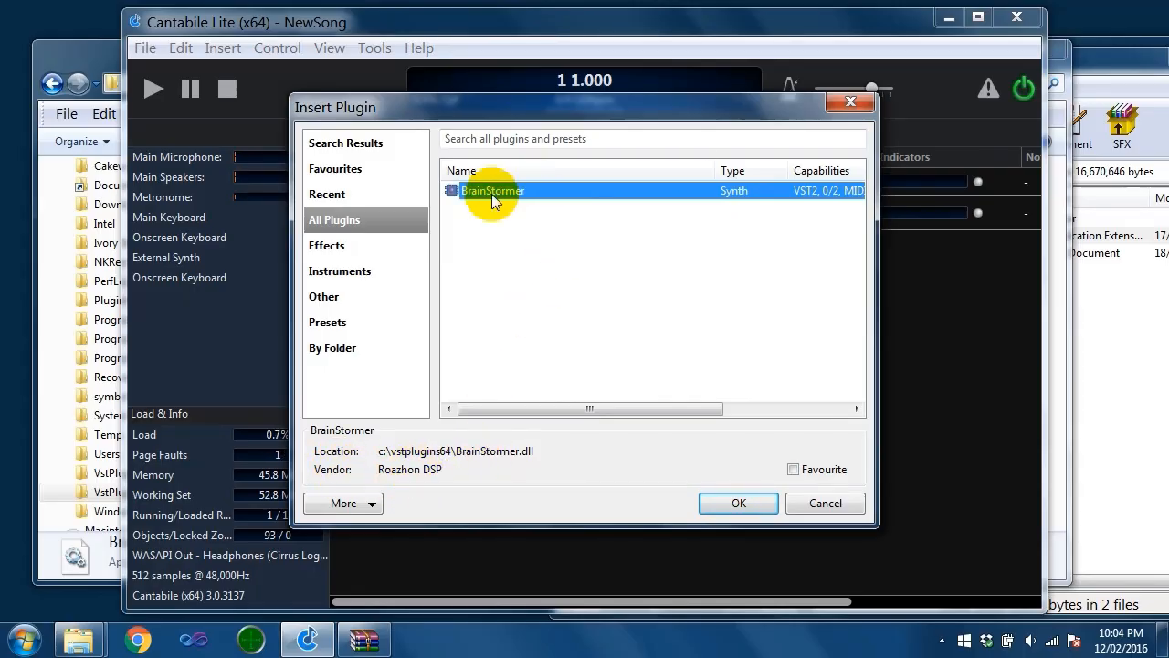
double_click(530, 200)
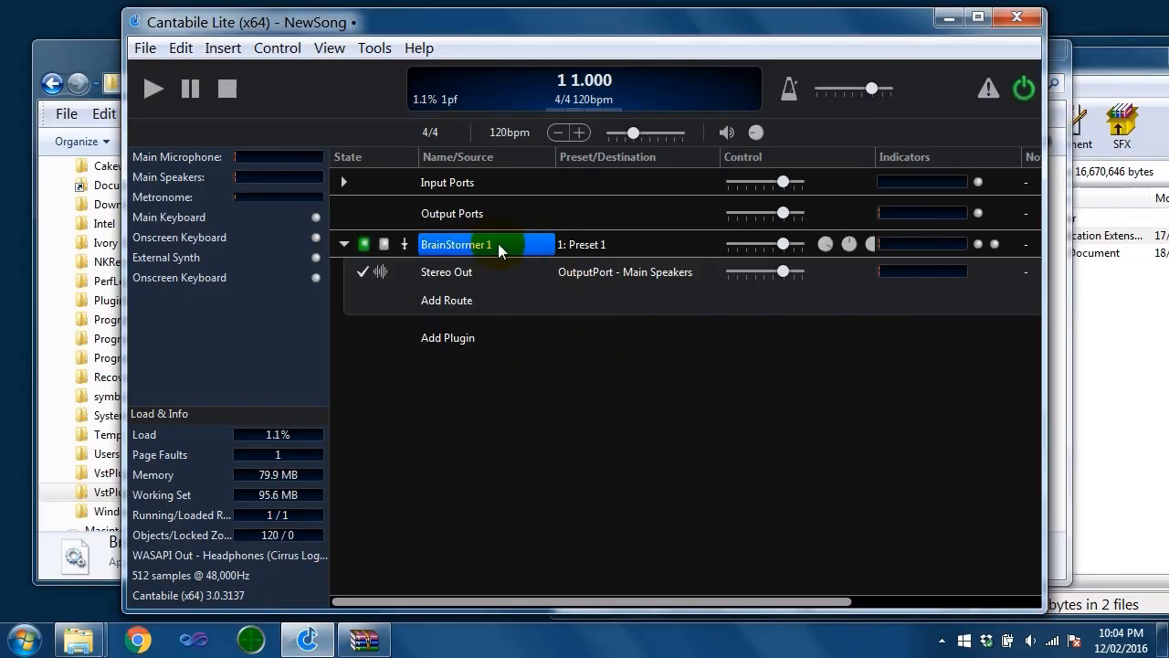
Expand the input ports and examine the available targets for the Main Keyboard and BrainStormer Stereo Out routes
left_click(448, 245)
left_click(343, 182)
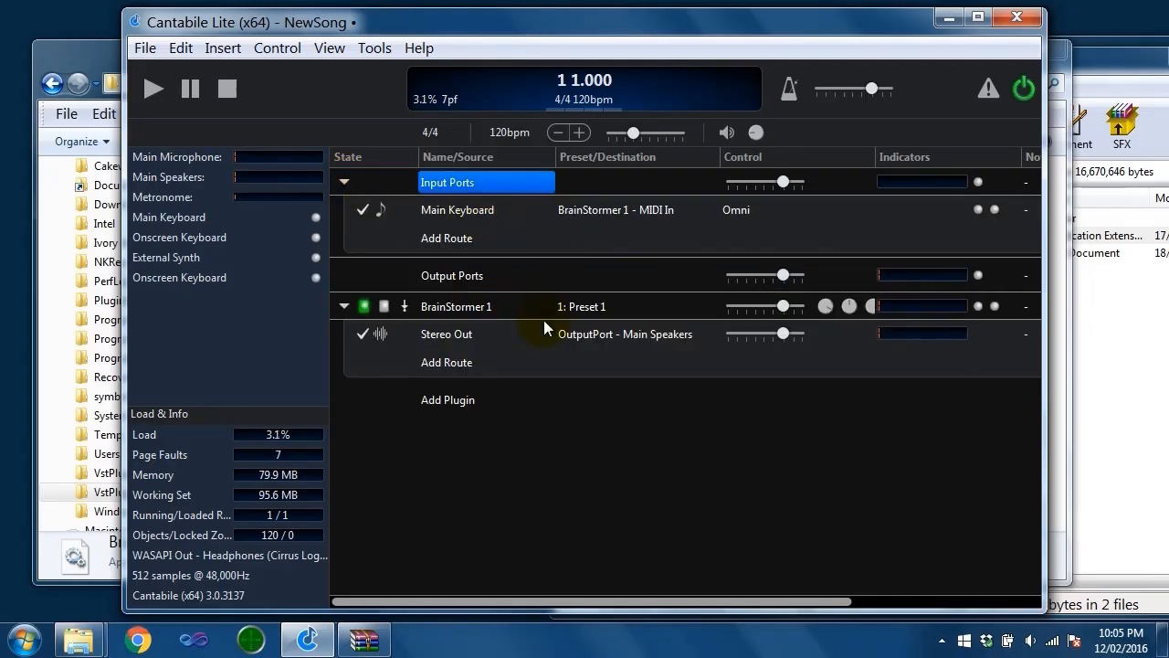
left_click(456, 212)
left_click(616, 212)
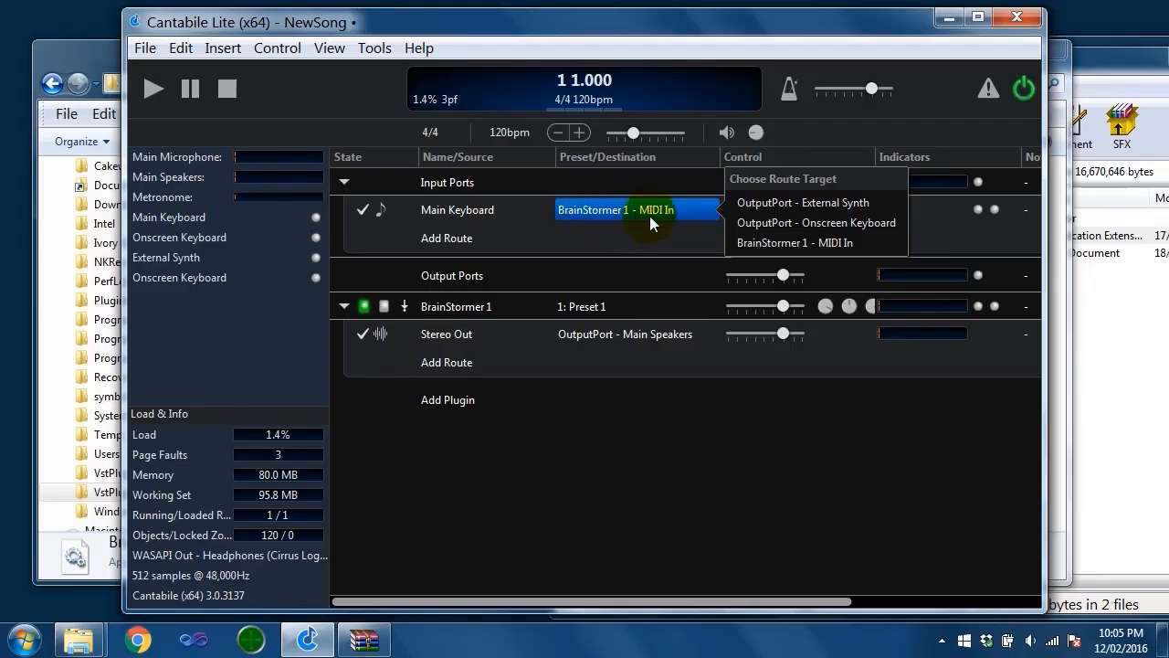
left_click(443, 336)
left_click(629, 334)
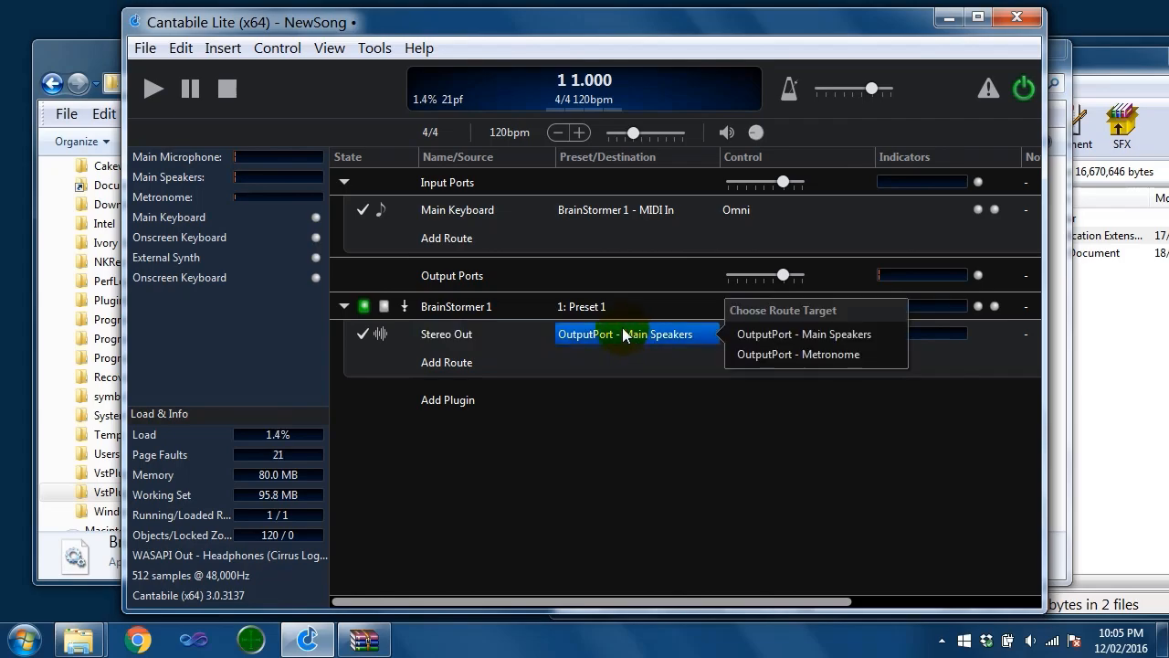
left_click(628, 334)
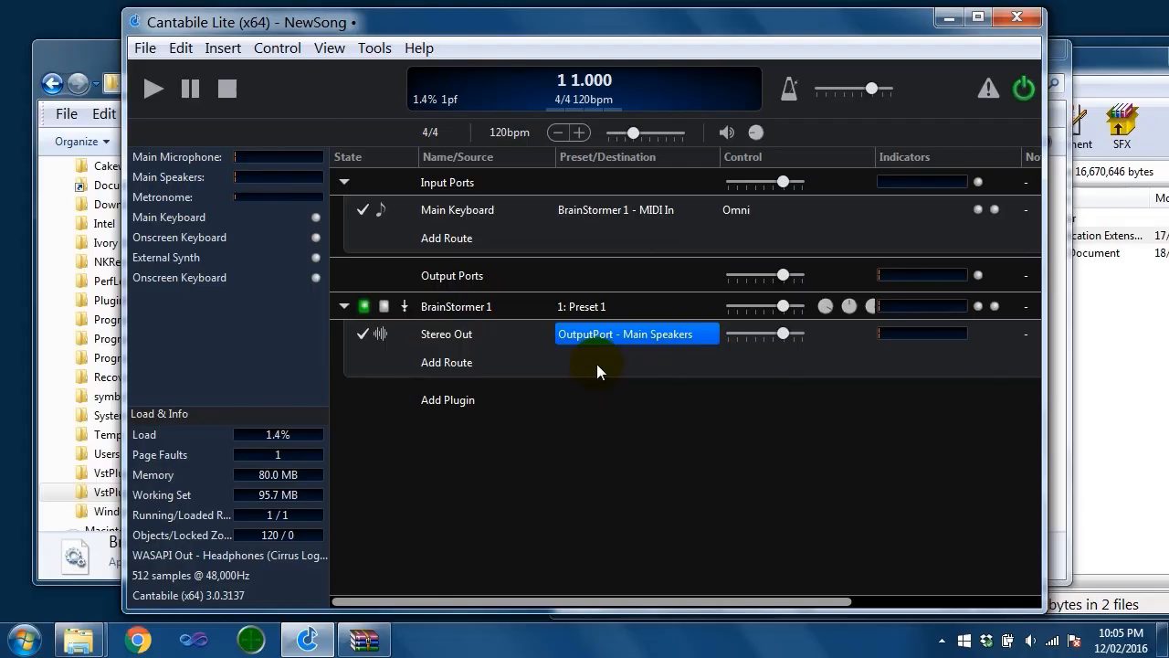
Show the onscreen keyboard, enlarge it, and play a test note around octave 4
left_click(329, 48)
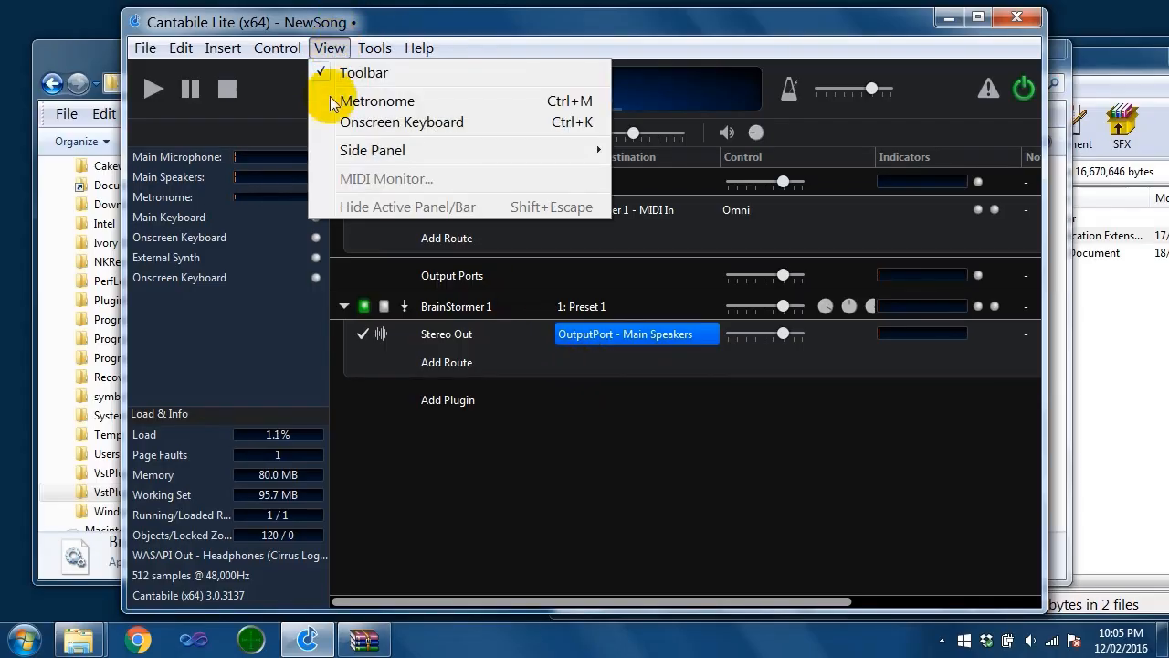
left_click(428, 123)
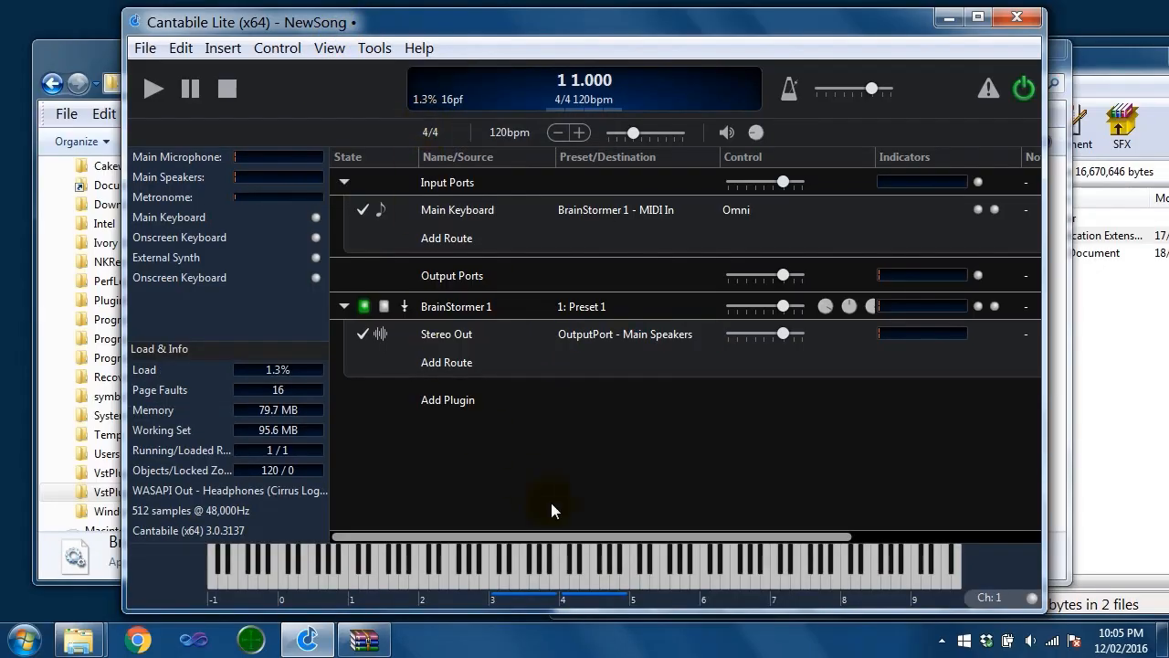
left_click_drag(571, 545, 573, 498)
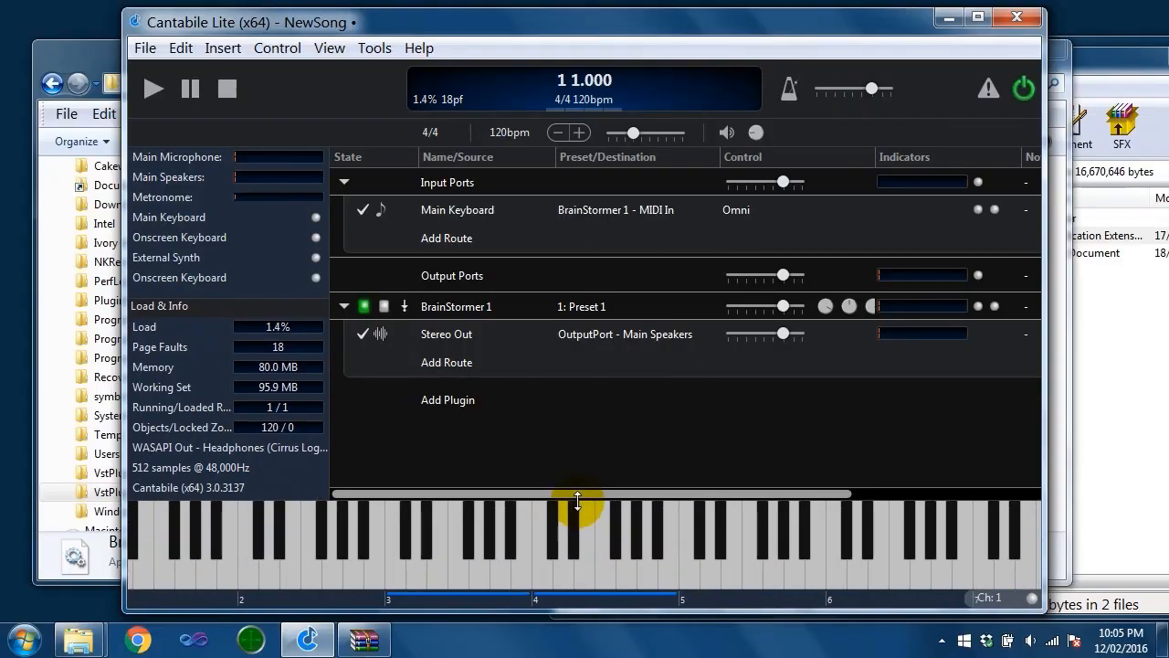
left_click(547, 574)
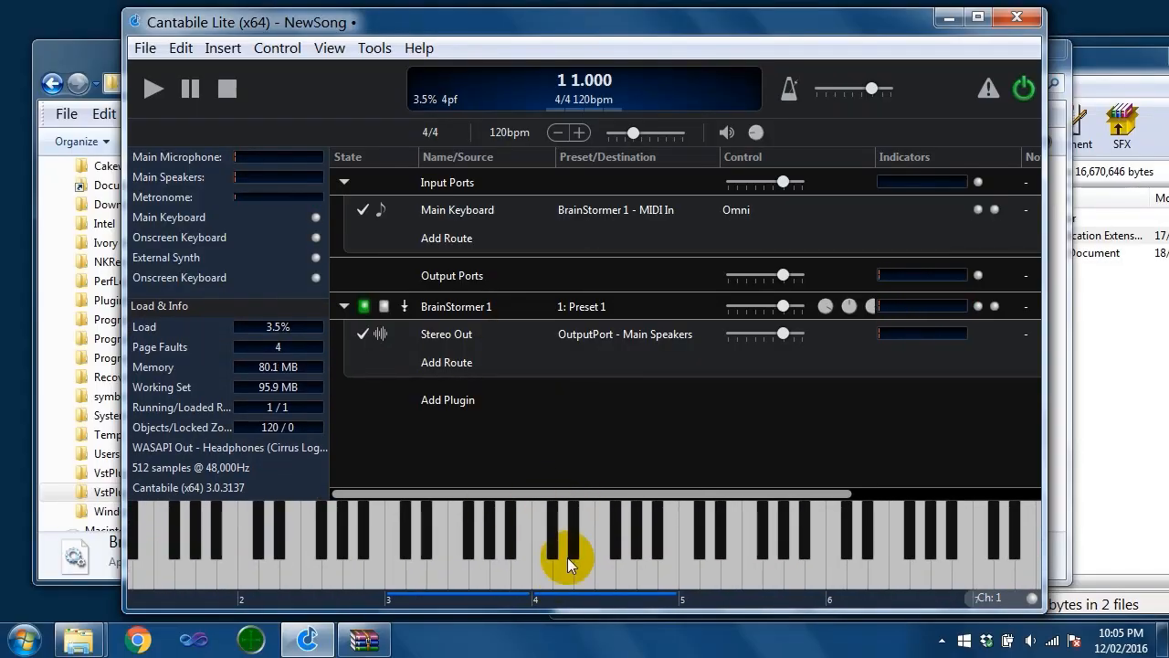
Open the BrainStormer 1 plugin editor for a quick look and close it again
double_click(479, 309)
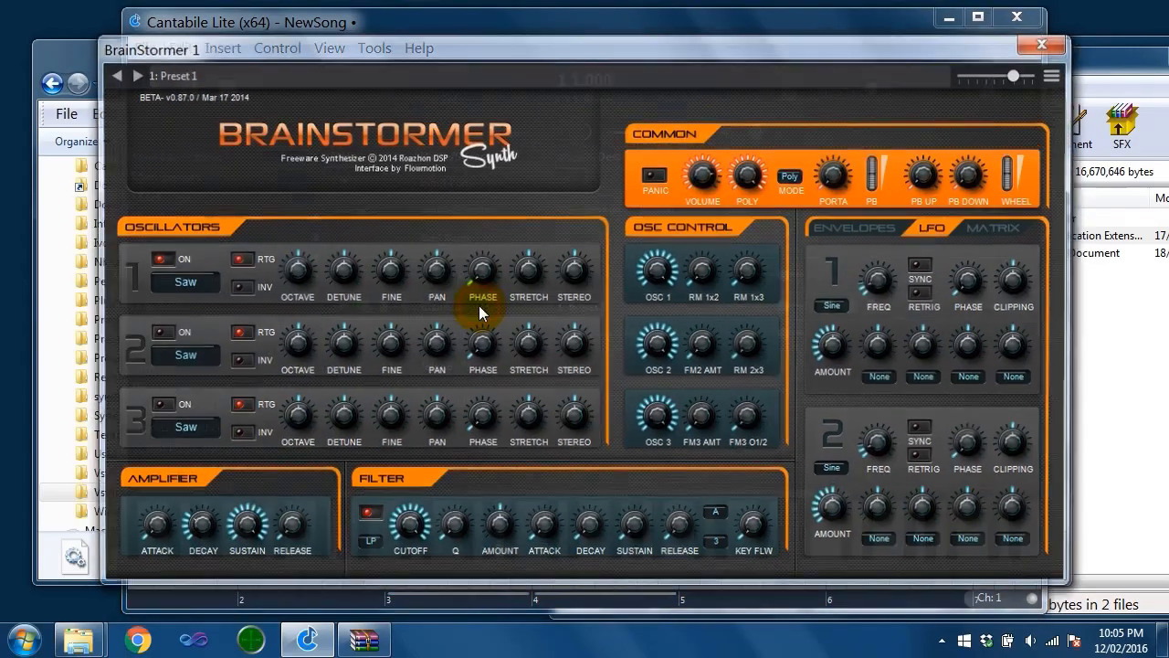
mouse_move(538, 42)
left_mouse_down()
mouse_move(560, 29)
mouse_move(551, 37)
left_mouse_up()
left_click(1064, 35)
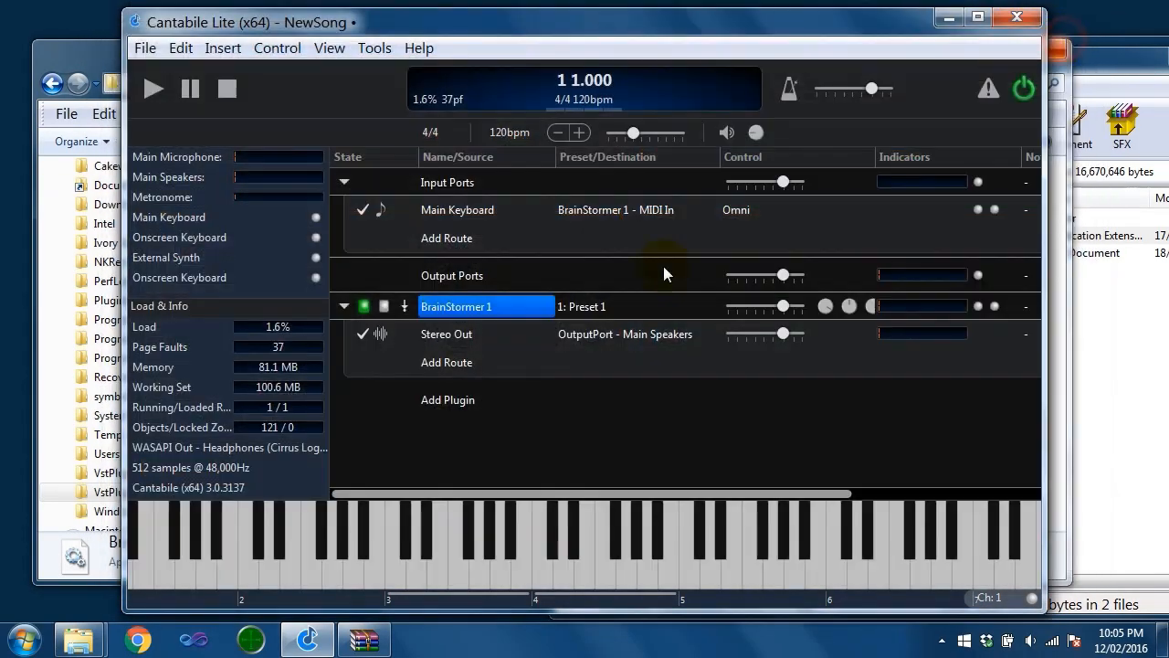
In the BrainStormer 1 editor, set oscillator 1's waveform to Sine and raise the amplifier's attack and release
left_click(471, 318)
double_click(471, 316)
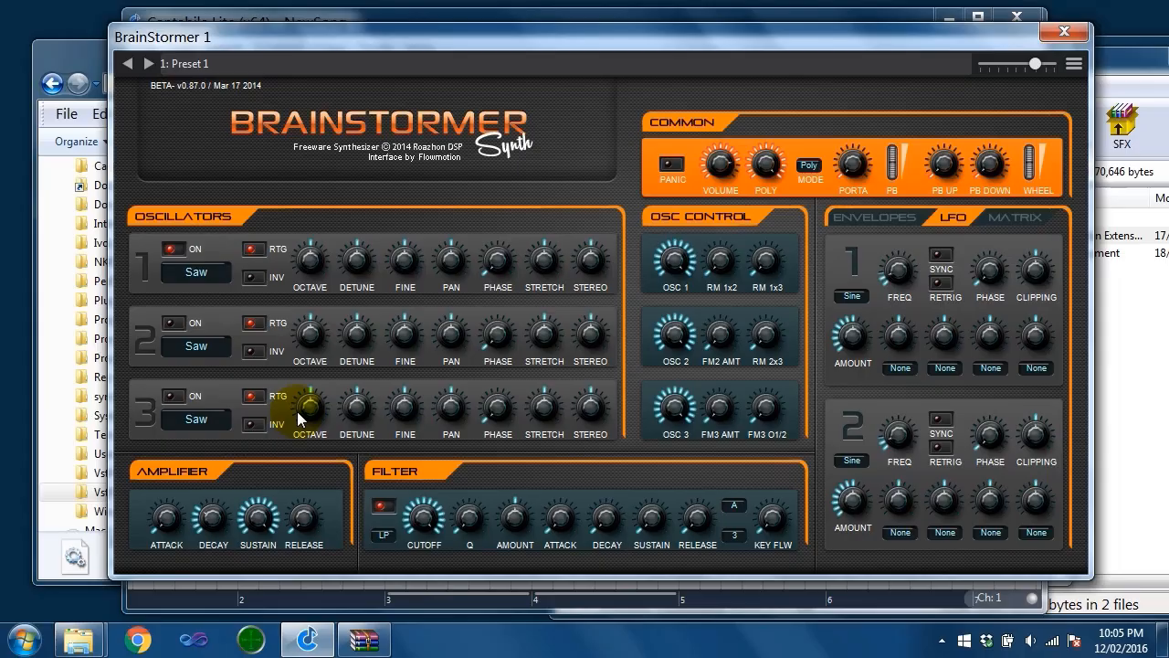
left_click(192, 273)
left_click(265, 317)
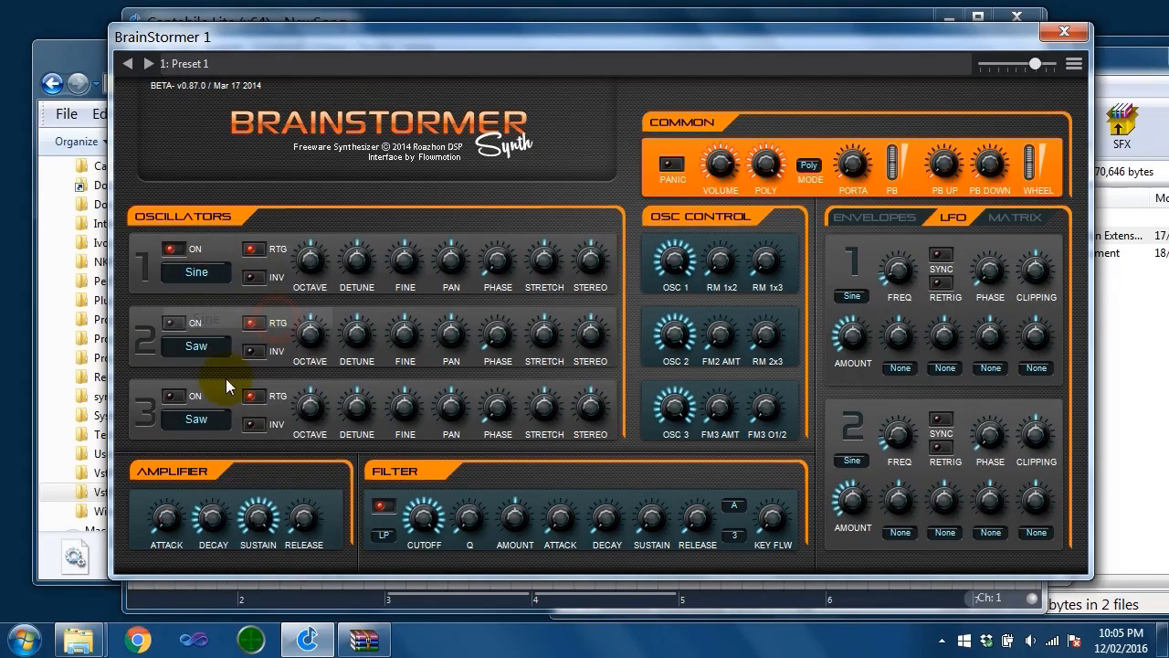
left_click_drag(144, 508, 170, 441)
left_click_drag(303, 517, 308, 456)
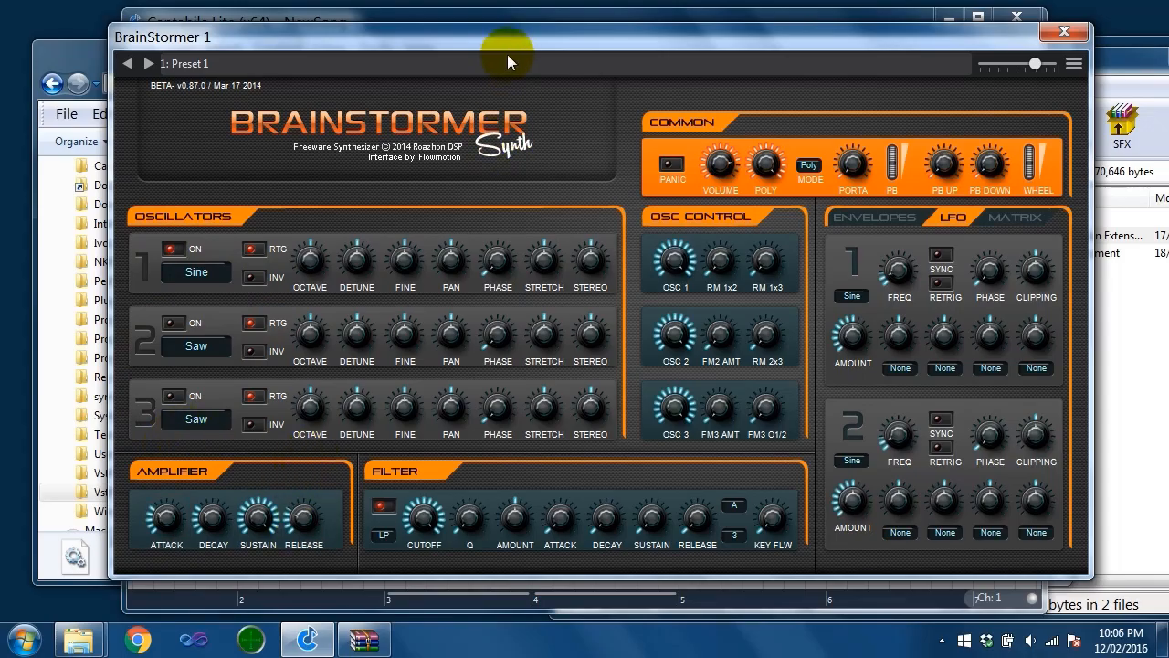
Move the BrainStormer editor clear of the onscreen keyboard and play test notes to hear the adjusted sound
left_click_drag(527, 39, 525, 18)
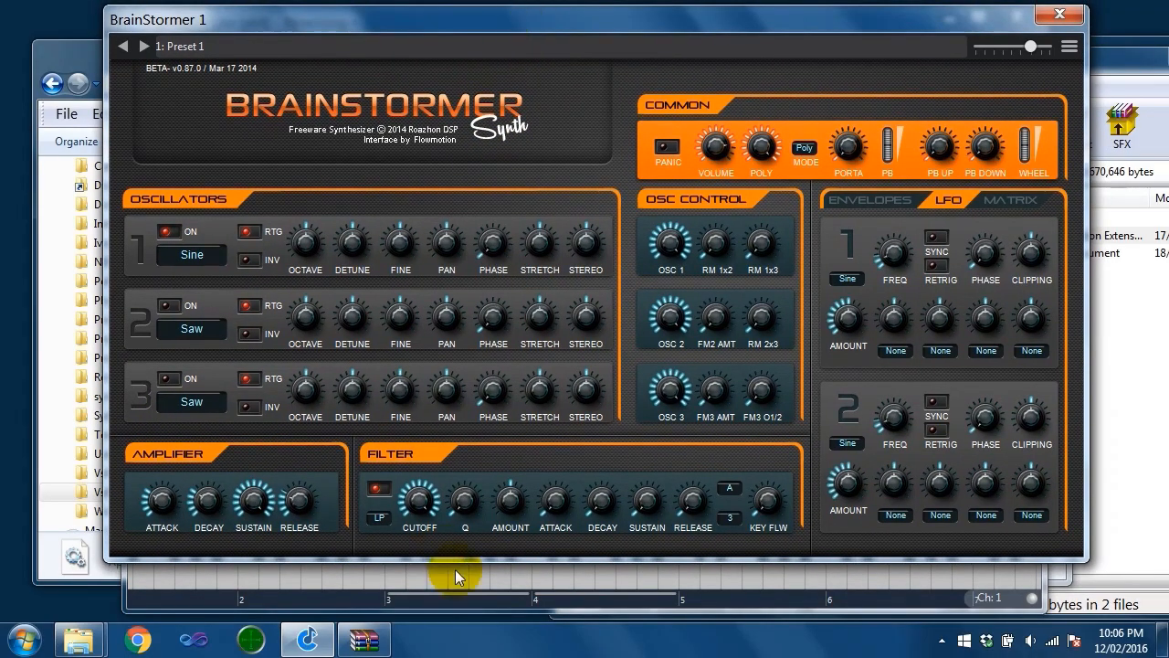
left_click(559, 583)
left_click(522, 581)
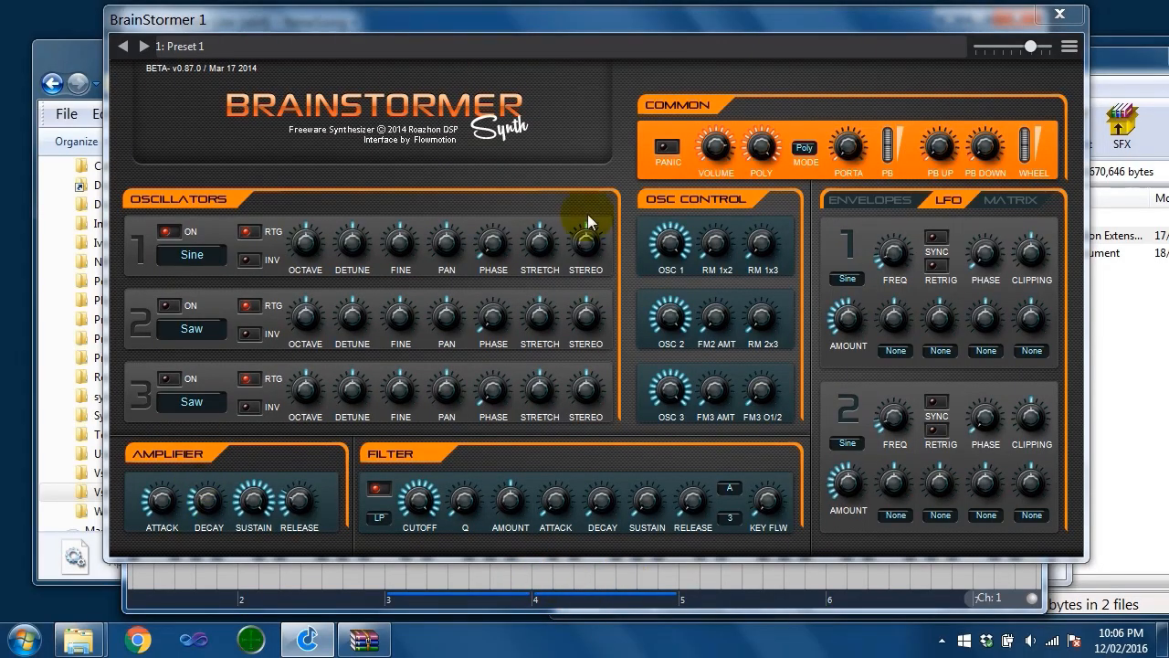
Reposition the BrainStormer editor and examine the plugin's list of presets
left_click_drag(672, 29, 682, 63)
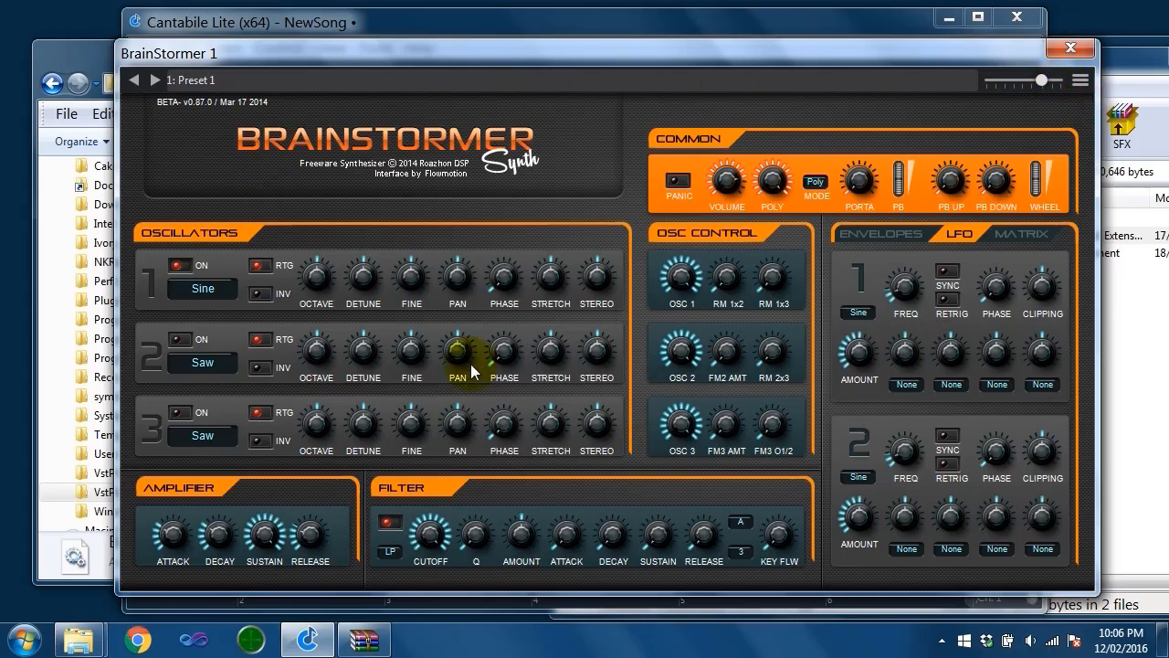
left_click(208, 79)
mouse_move(342, 147)
left_mouse_down()
mouse_move(337, 515)
mouse_move(351, 232)
mouse_move(341, 137)
left_mouse_up()
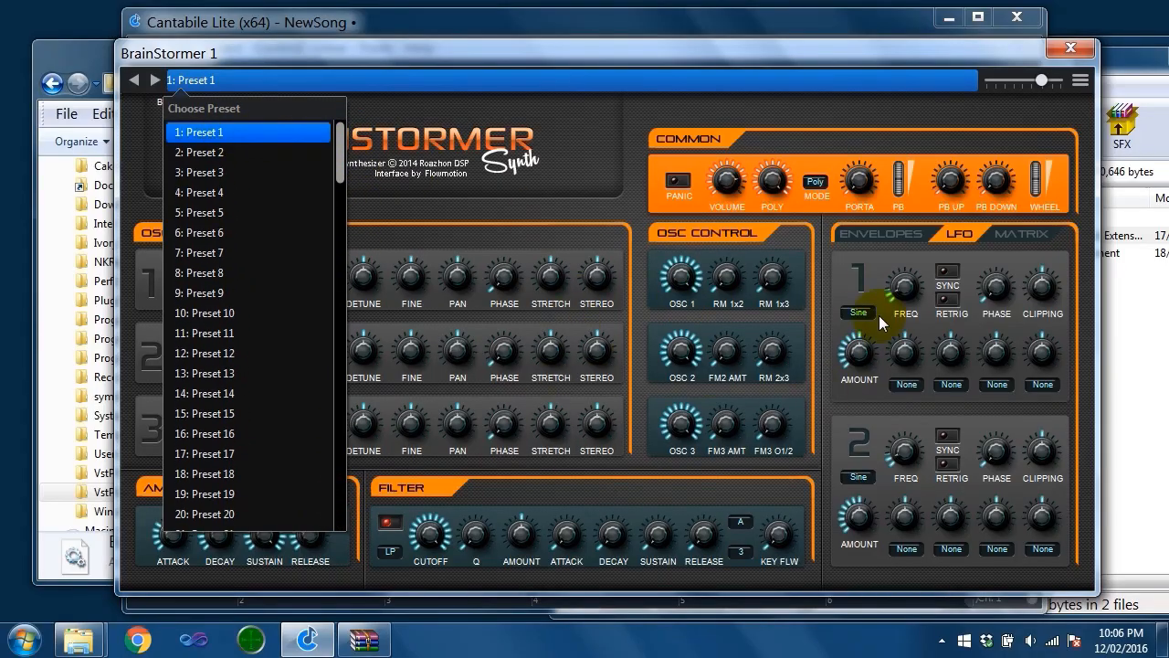
Switch the BrainStormer synth to Preset 2 and move its editor clear of the onscreen keyboard
left_click(206, 137)
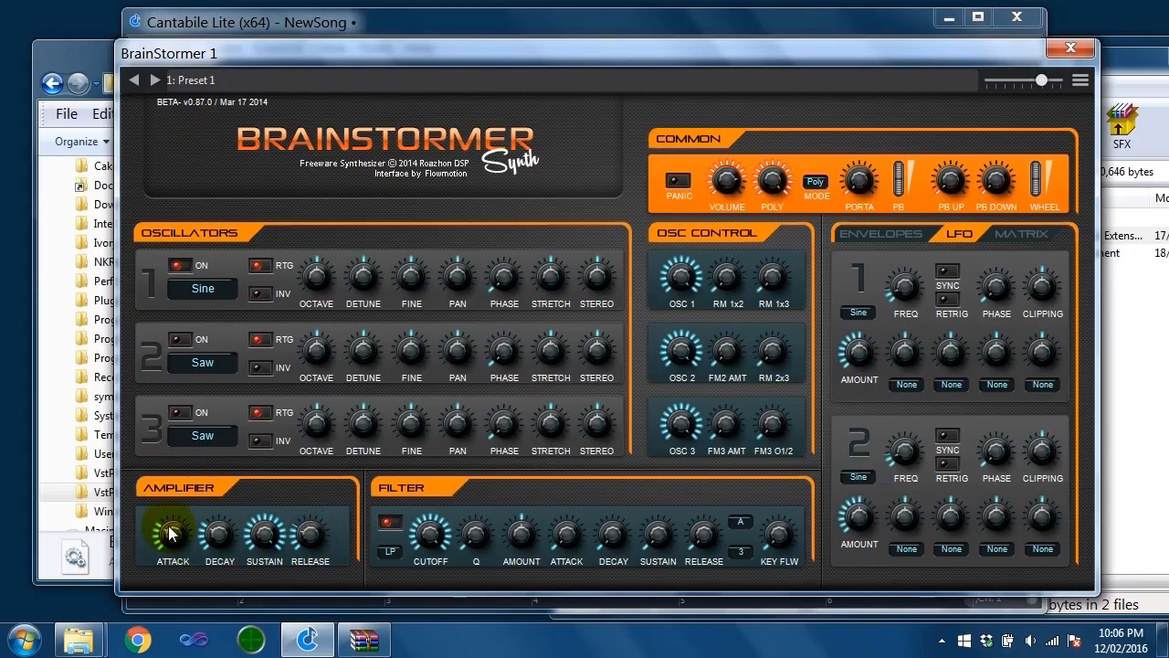
left_click(224, 79)
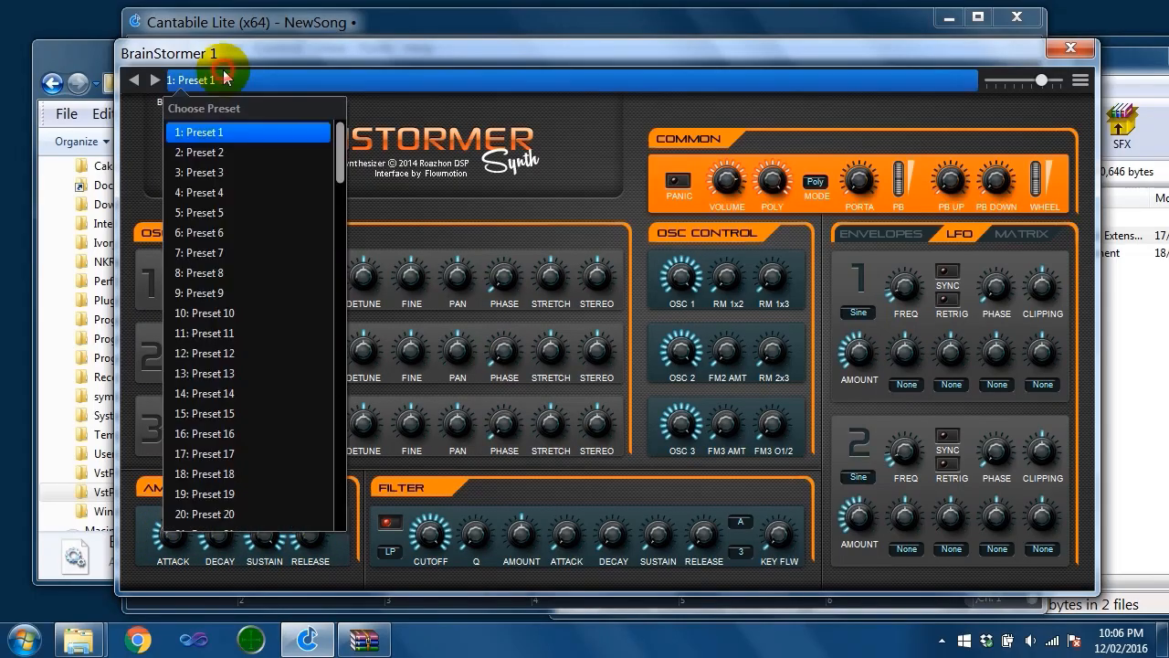
left_click(224, 79)
left_click(223, 81)
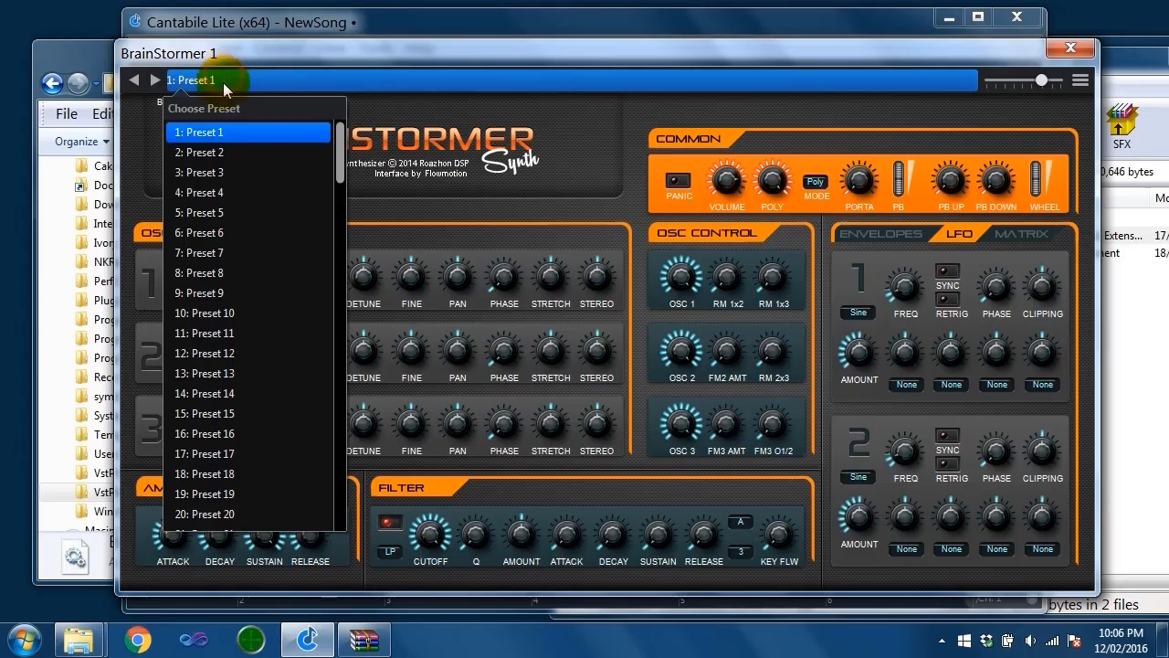
left_click(227, 153)
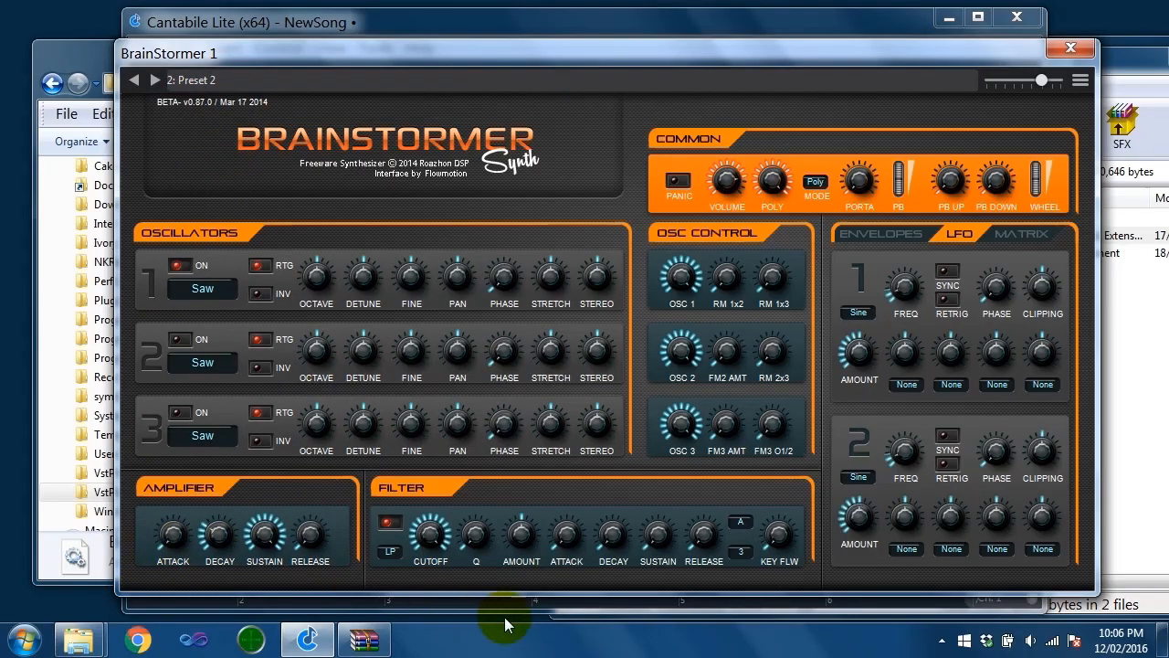
left_click_drag(674, 44, 657, 20)
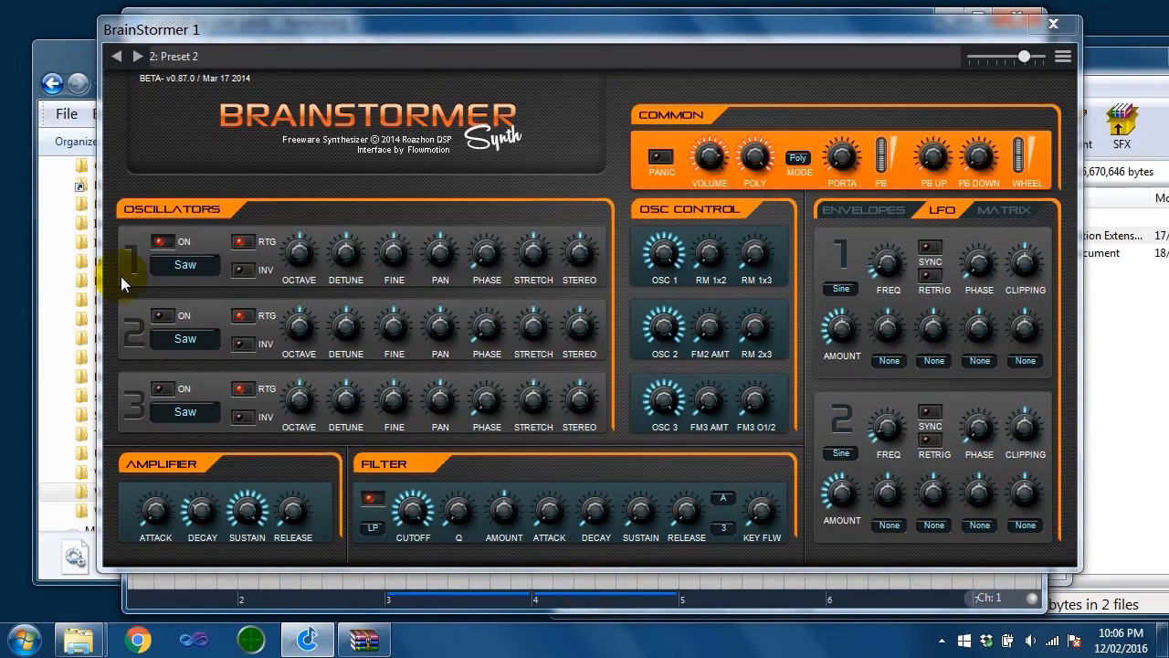
Return BrainStormer to Preset 1 and play test notes on the onscreen keyboard
left_click(203, 57)
left_click(205, 108)
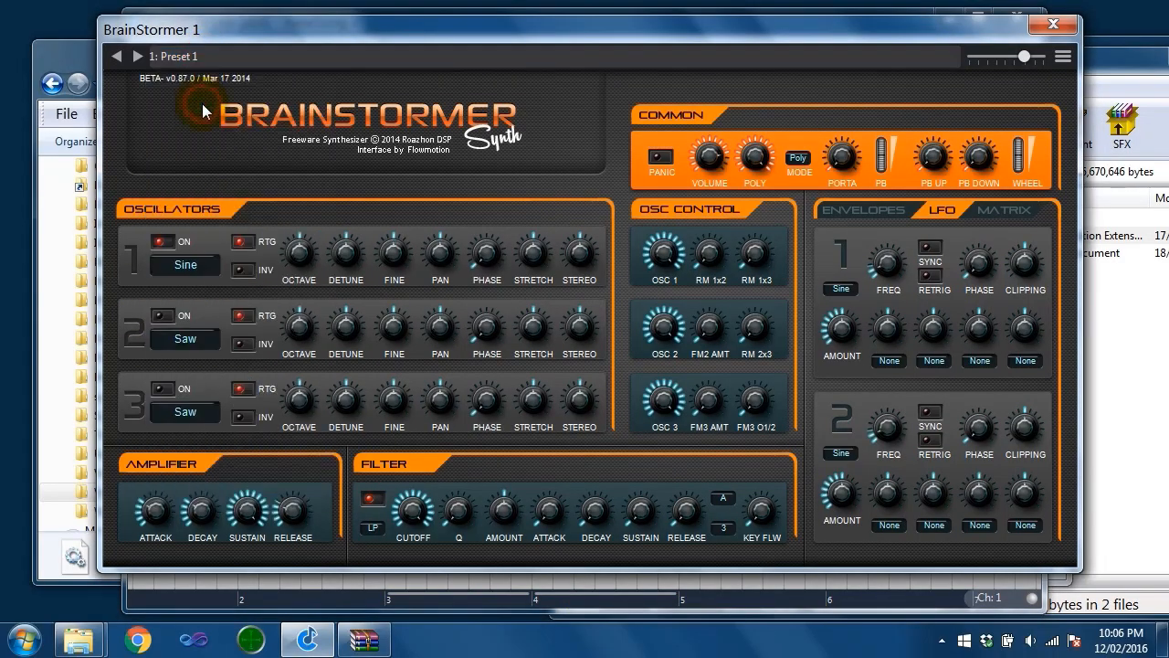
left_click(600, 581)
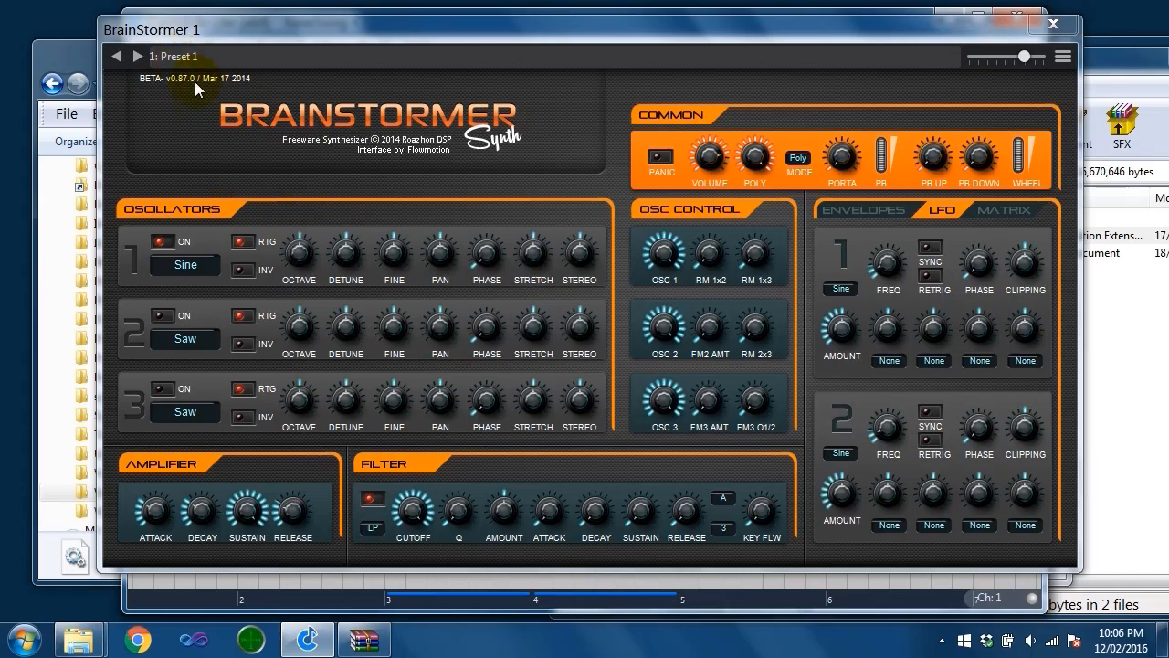
left_click(667, 402)
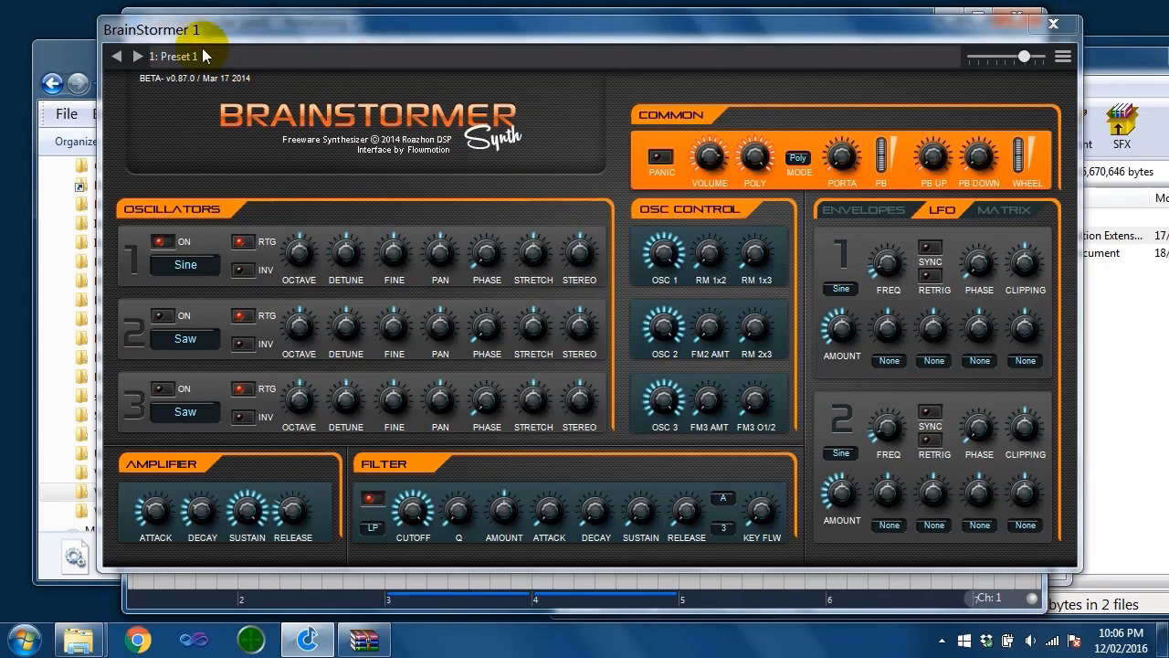
Rename BrainStormer's current program, Preset 1, as Soft
left_click(1062, 56)
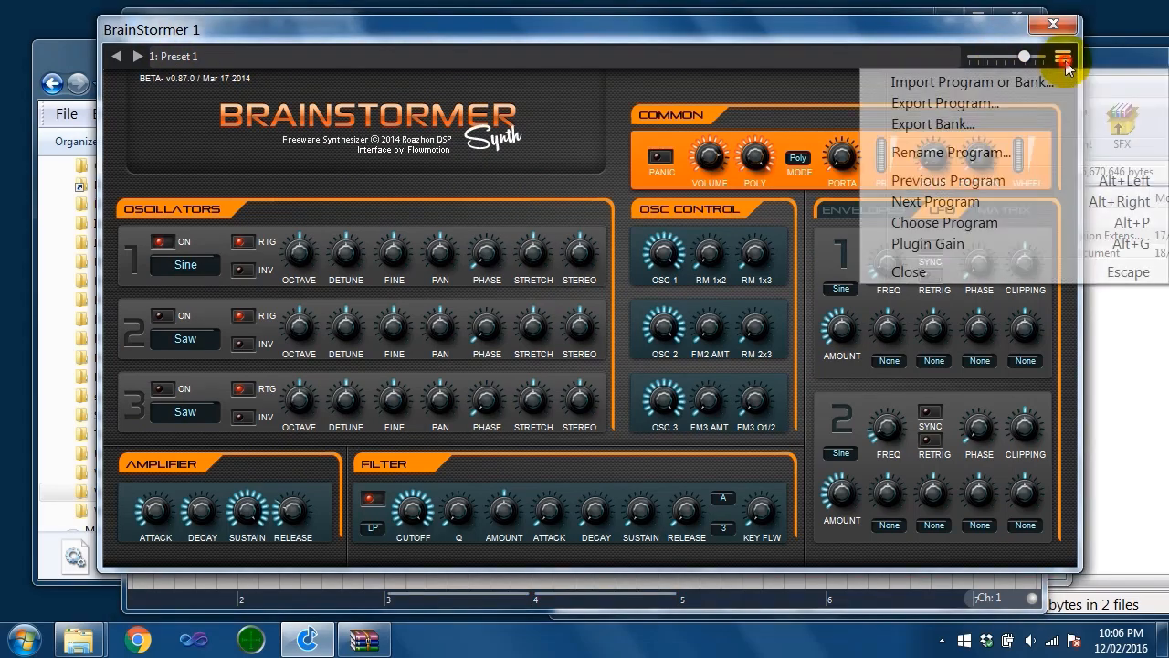
left_click(985, 153)
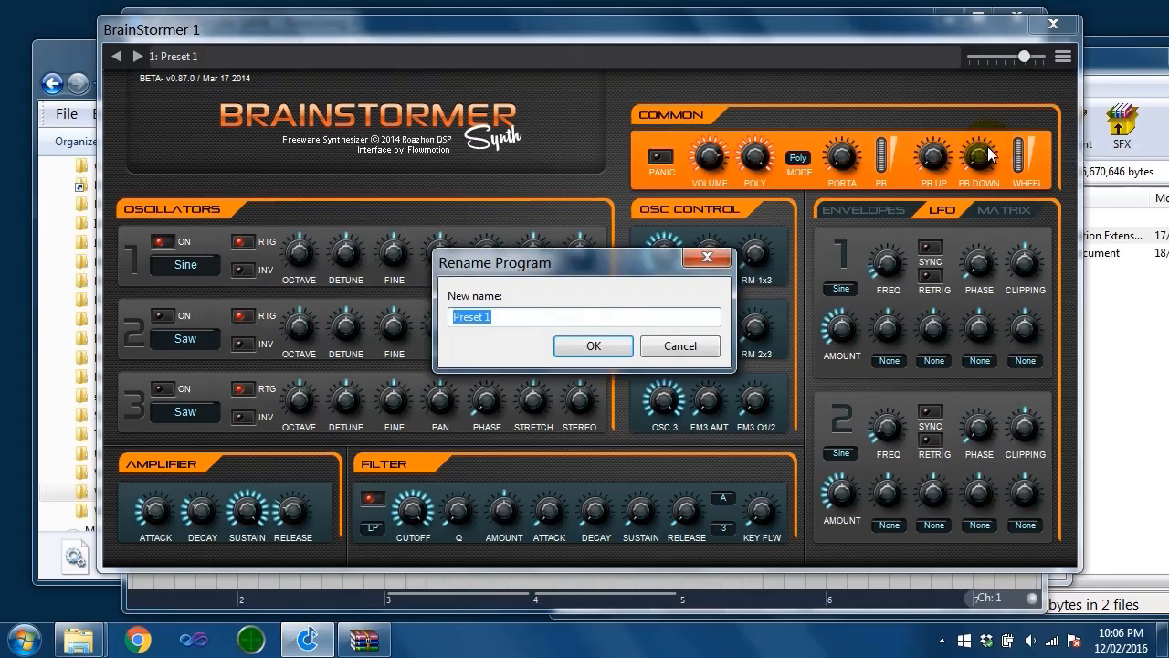
type("Soft")
key("Return")
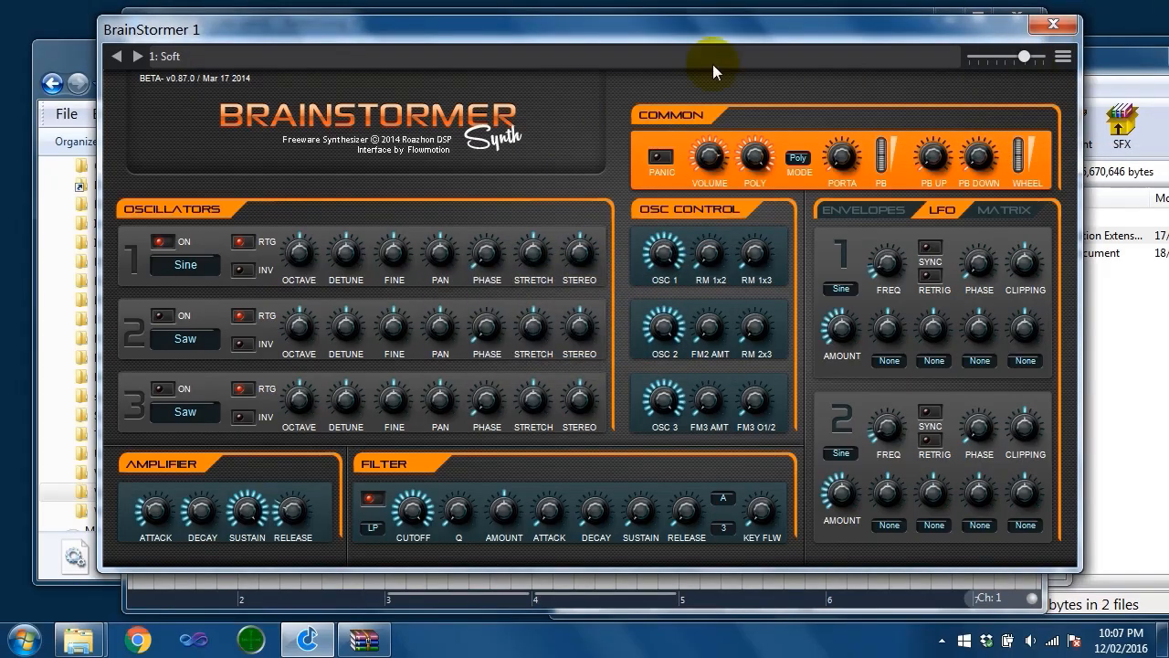
Switch BrainStormer to Preset 2 and rename that program as Harsh
left_click(274, 57)
left_click(265, 128)
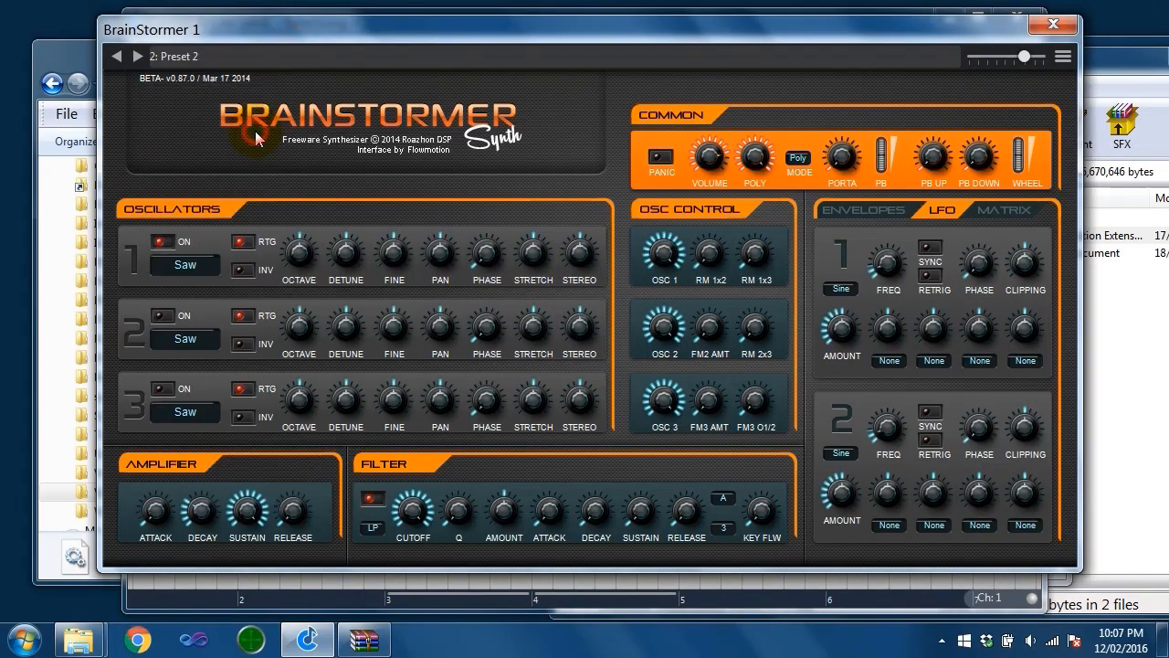
left_click(1062, 57)
left_click(1017, 152)
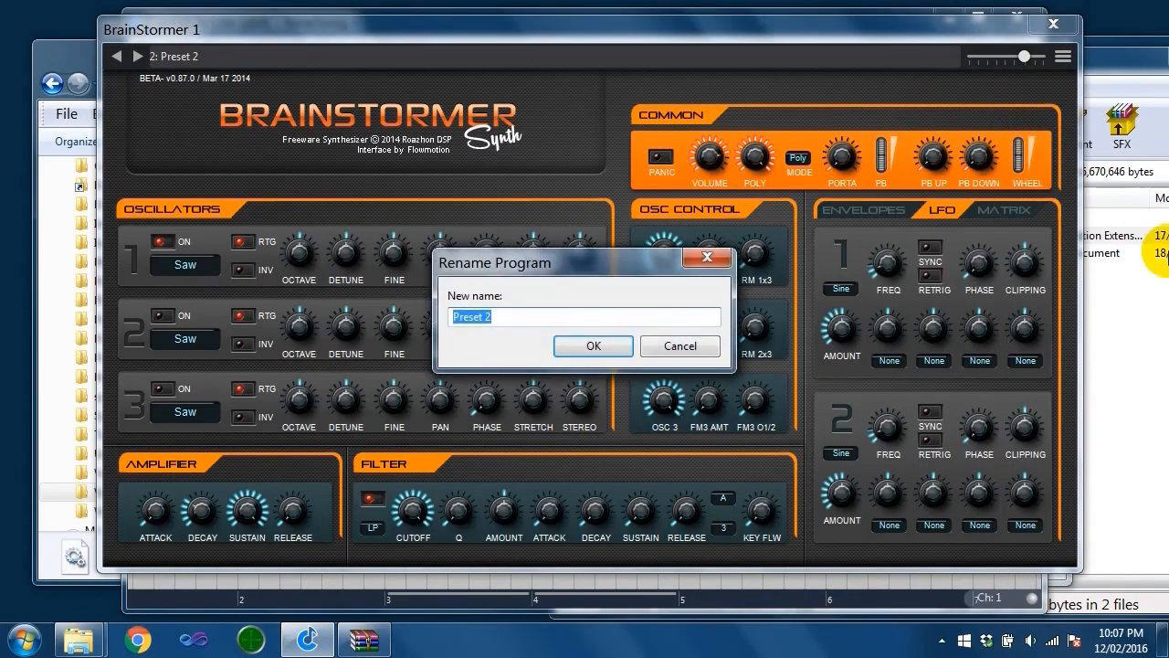
type("Harsh")
left_click(615, 349)
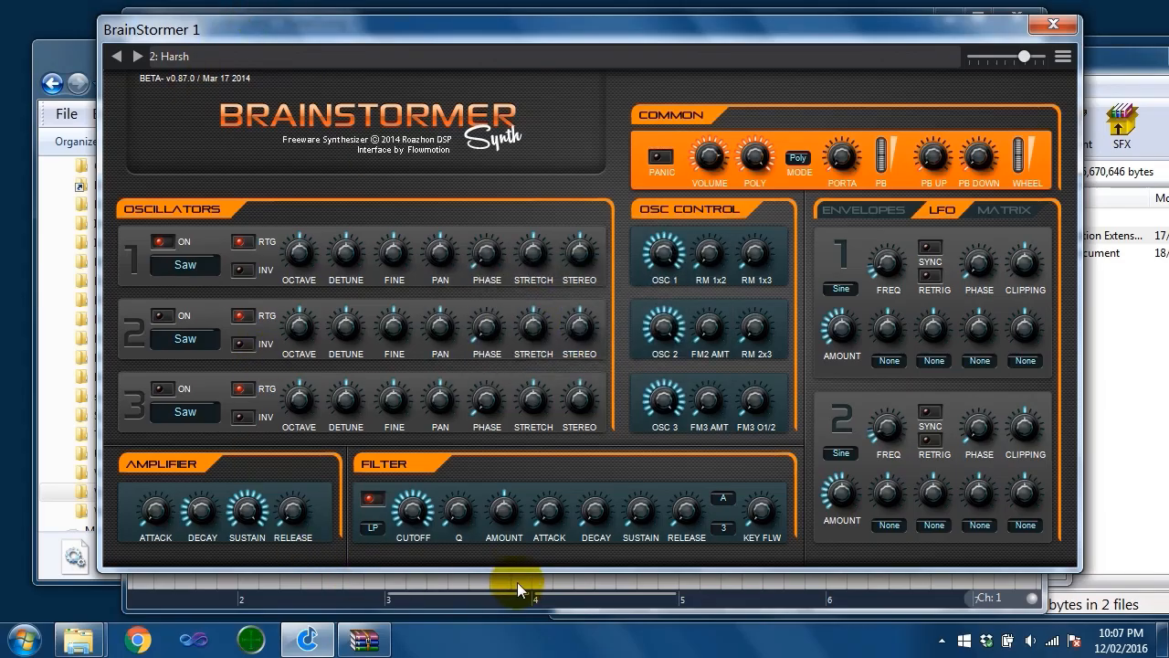
Play a test note with the Harsh preset, switch to the Soft preset and play it for comparison
left_click(517, 582)
left_click(240, 60)
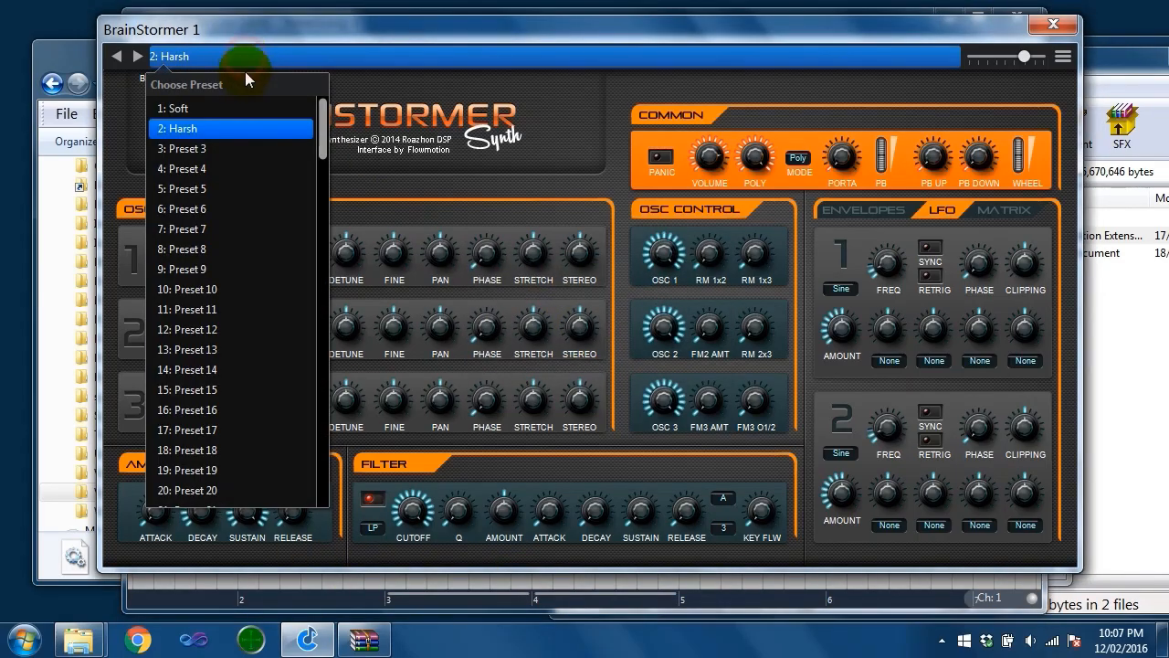
left_click(243, 64)
left_click(240, 64)
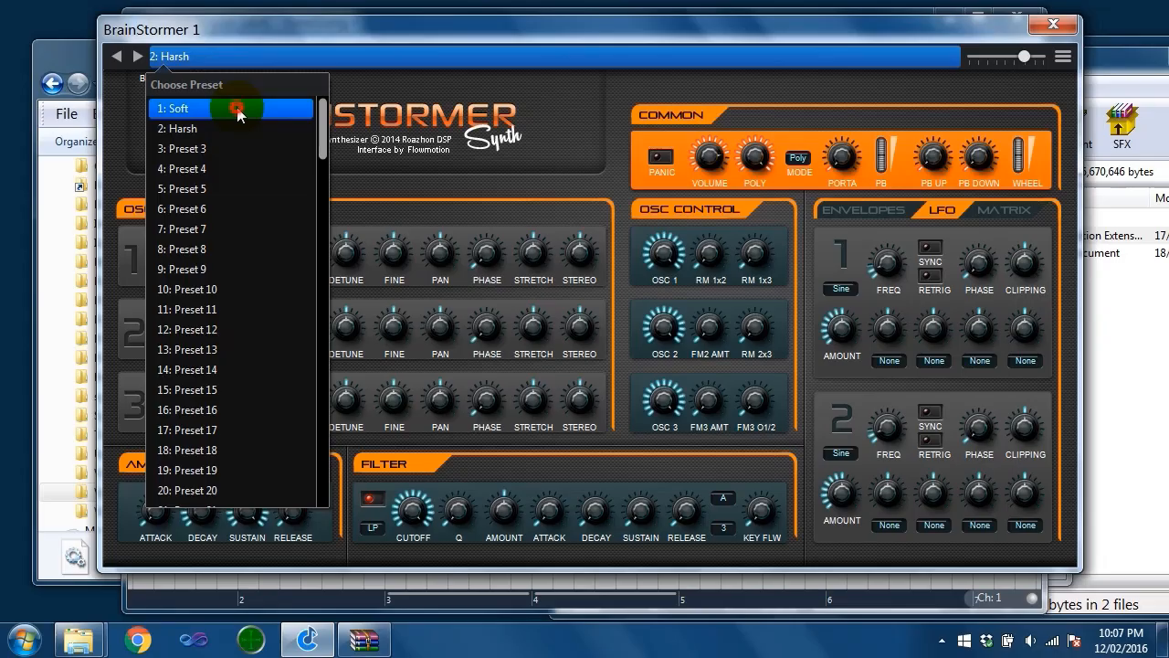
left_click(234, 108)
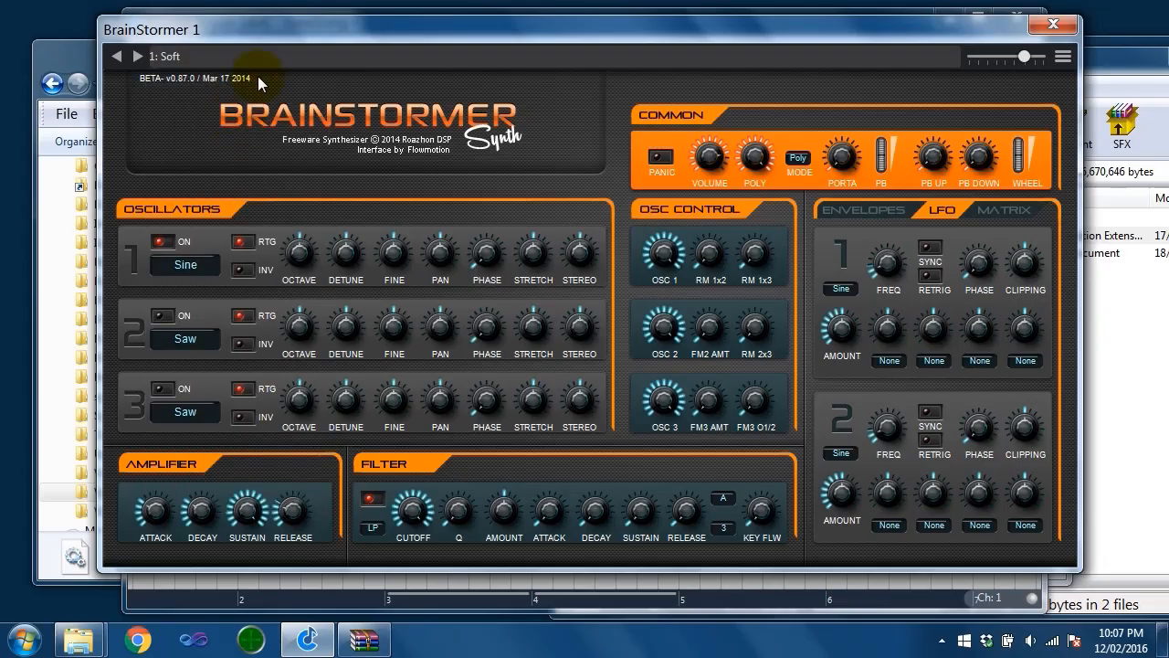
left_click(564, 585)
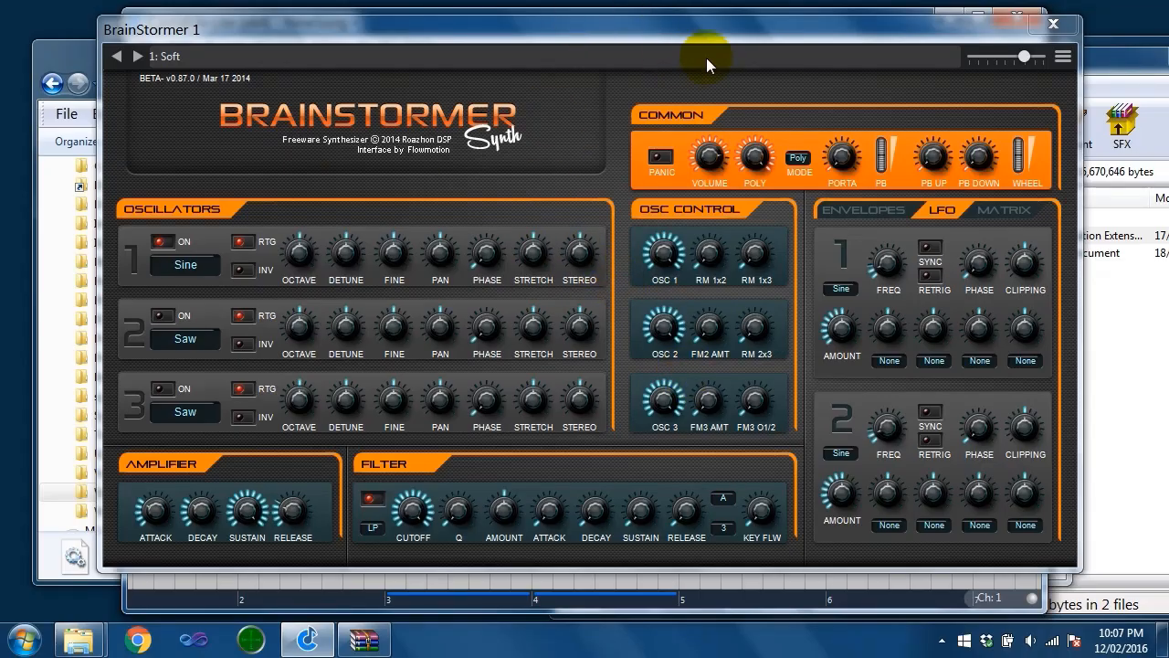
Look over the import and export options for programs and banks, and close the BrainStormer editor
left_click(1063, 58)
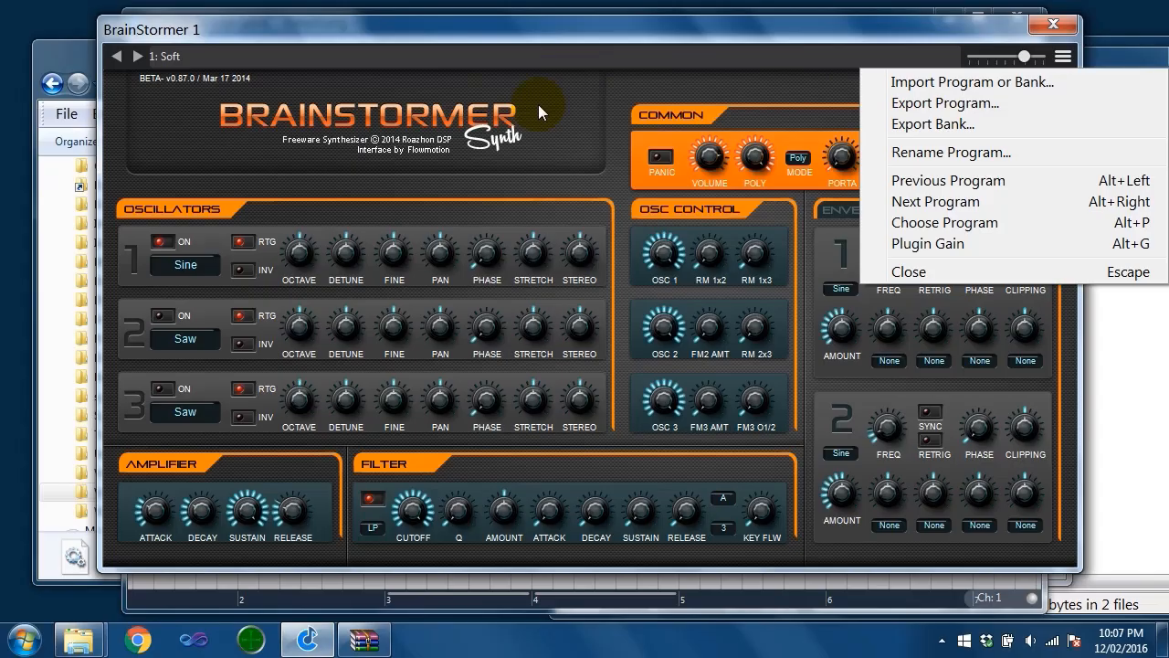
left_click(975, 45)
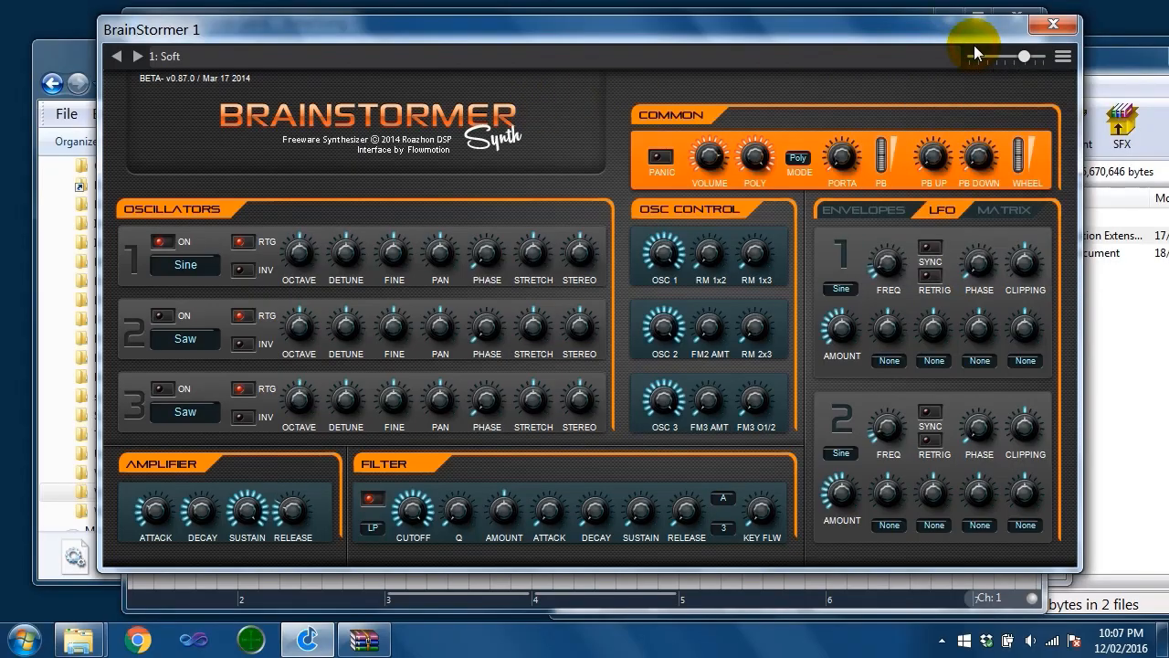
left_click(1052, 26)
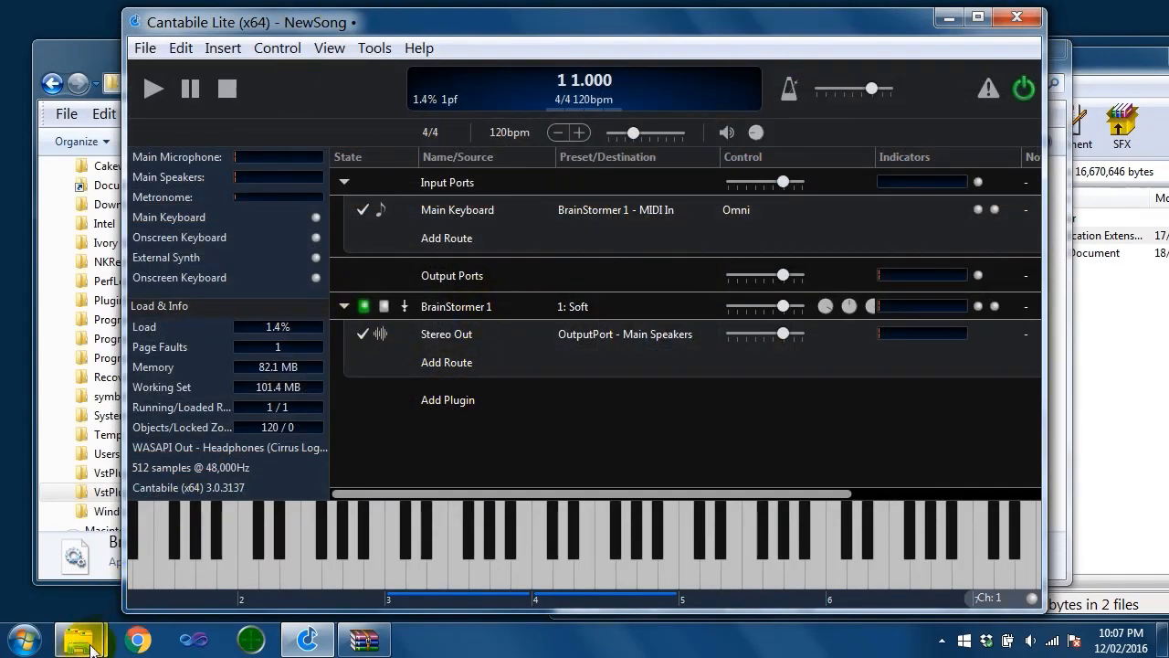
Open dexed-0.9.1-win.zip from the Downloads folder, enter its dexed-0.9.1 folder and look over the win32 and x64 folders
mouse_move(92, 648)
left_click(329, 534)
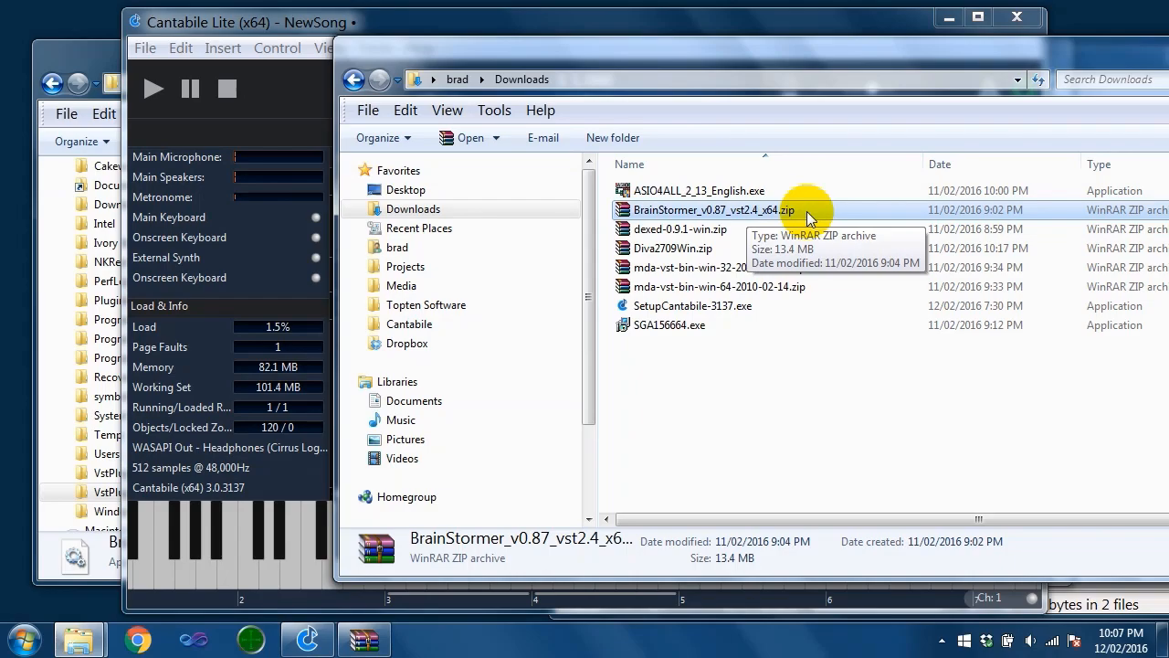
left_click(649, 230)
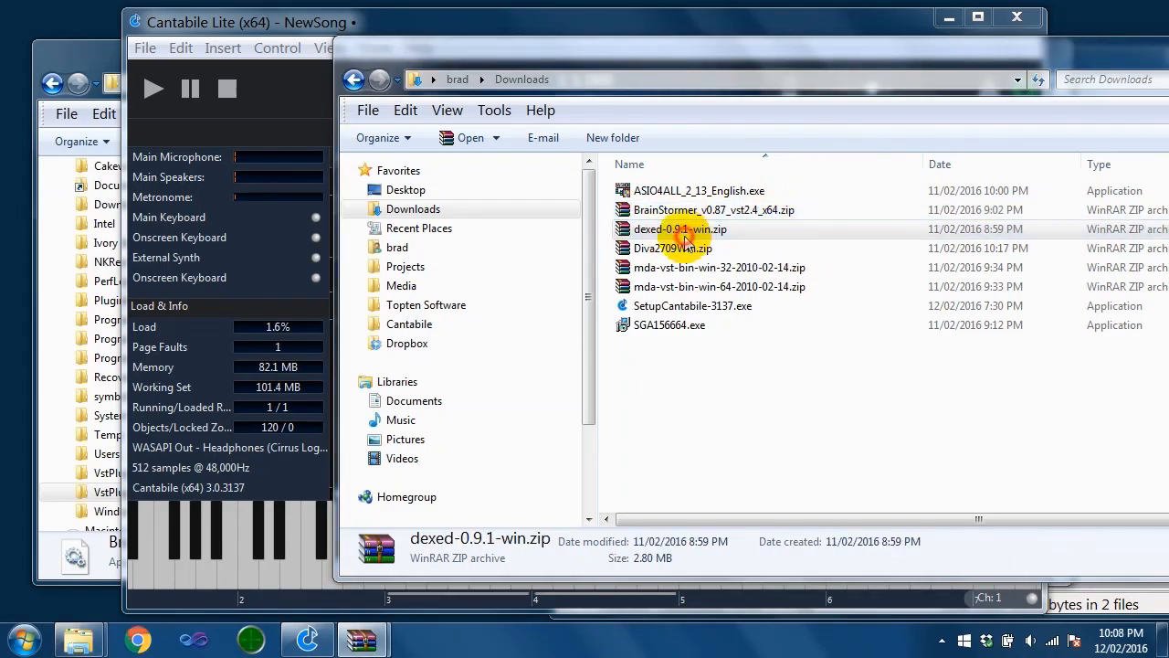
double_click(684, 236)
left_click_drag(516, 145, 838, 52)
left_click(524, 228)
double_click(524, 228)
left_click(507, 229)
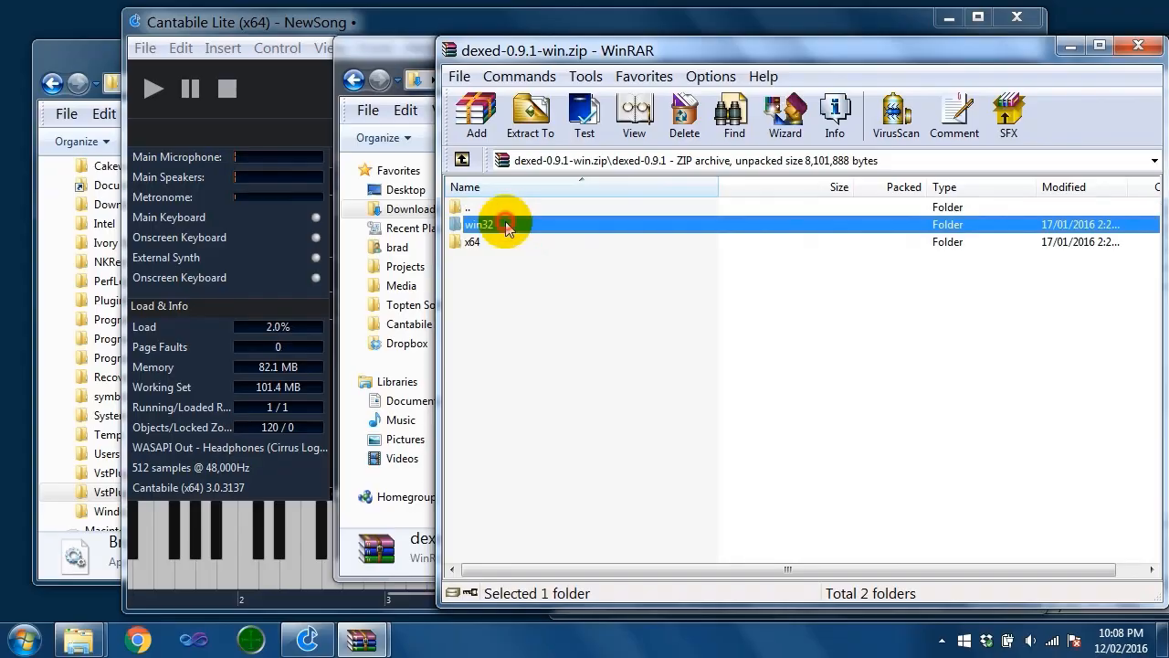
left_click(492, 242)
left_click(495, 226)
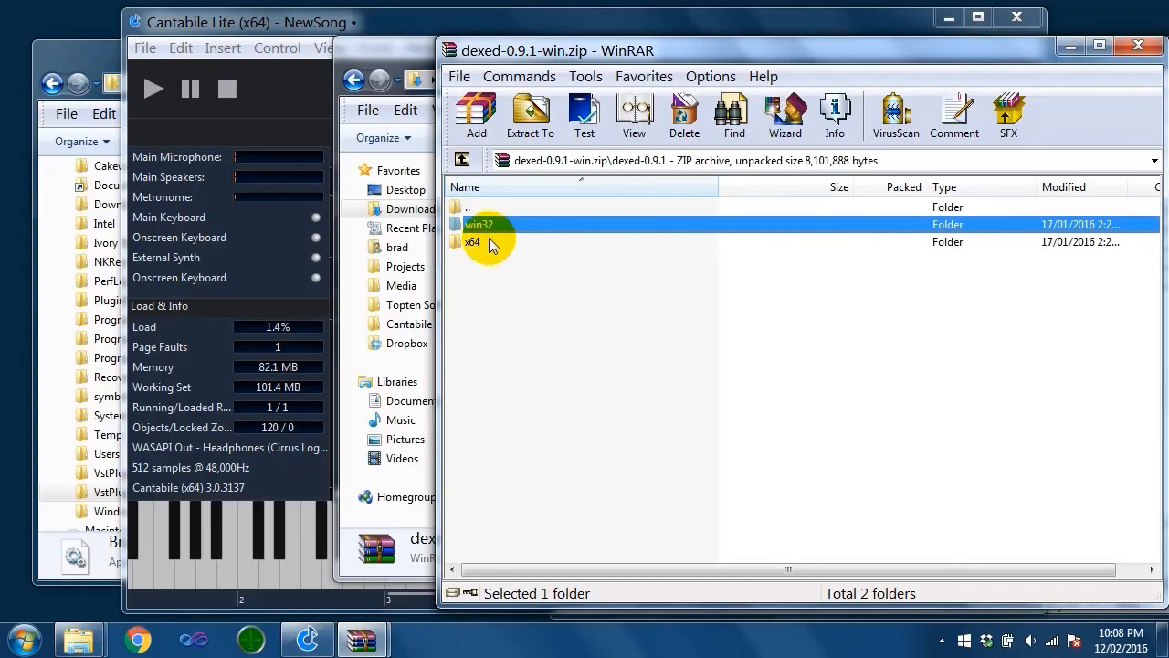
left_click(490, 242)
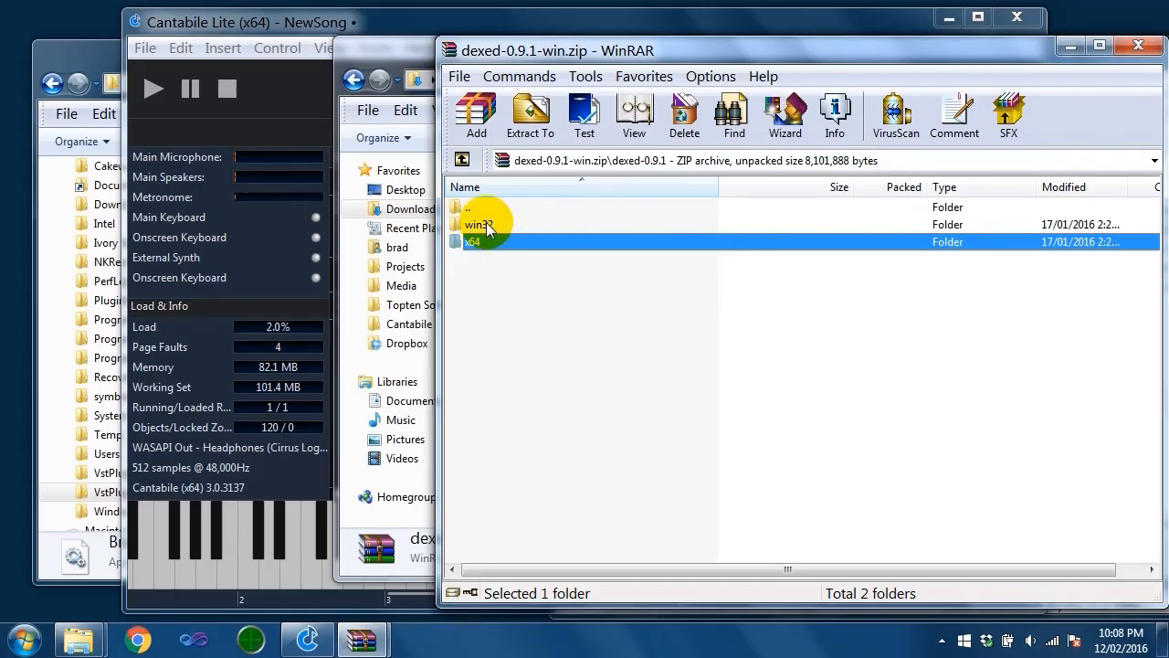
Copy Dexed.dll from the archive's win32 folder into the VstPlugins32 folder on drive C
left_click(63, 42)
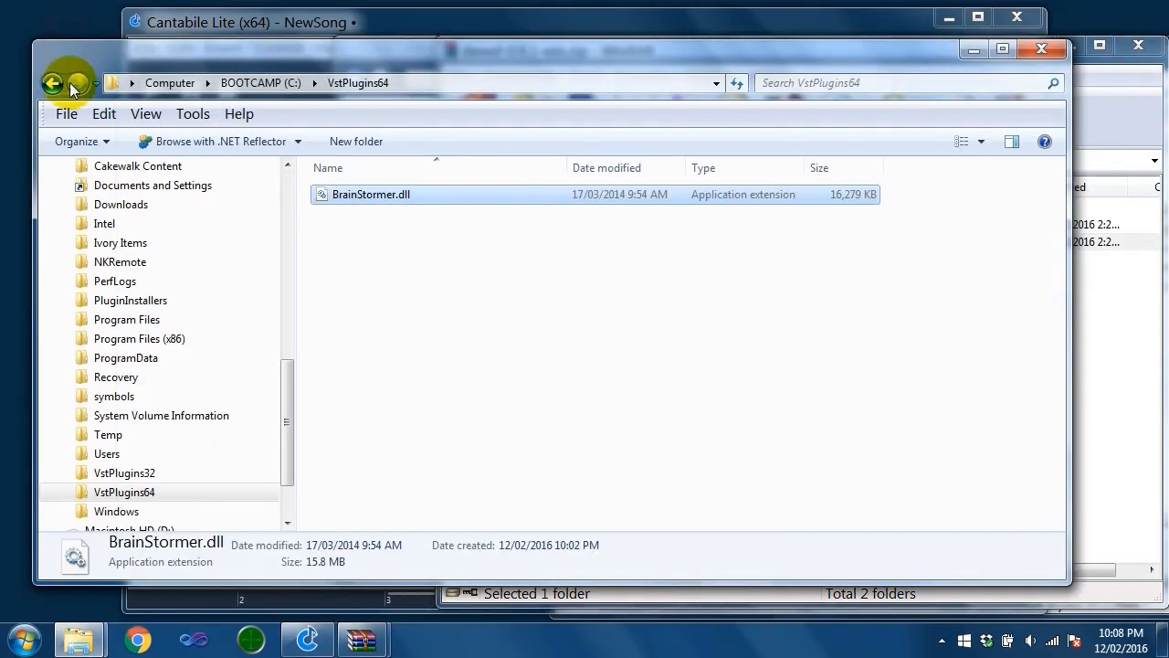
left_click(1101, 82)
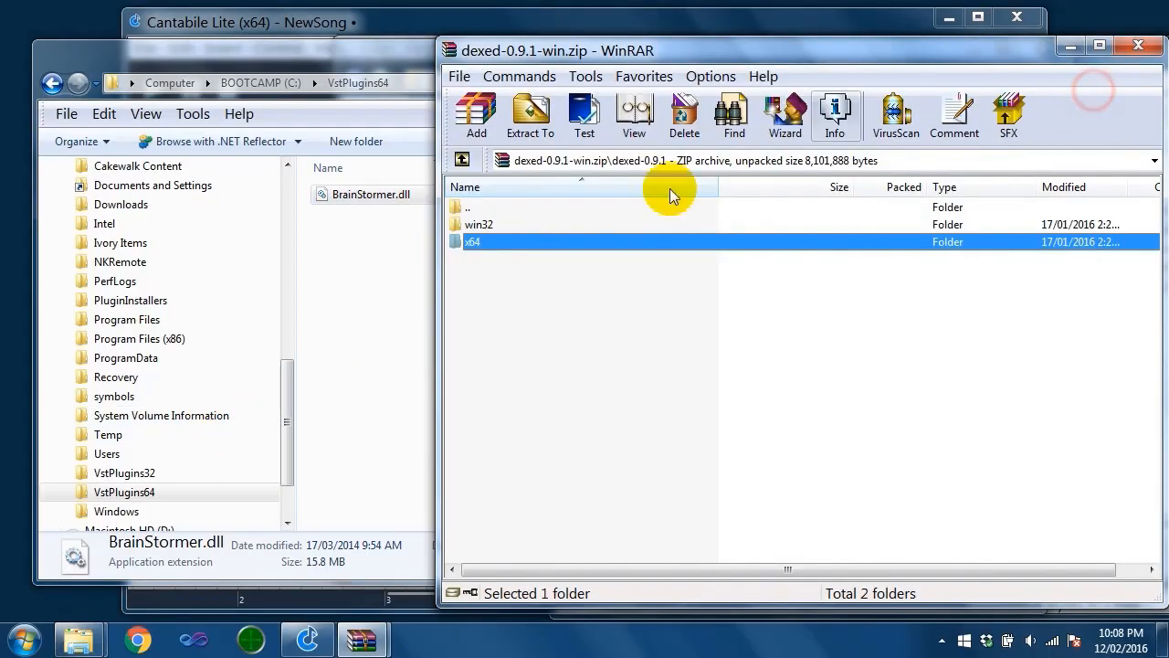
double_click(484, 224)
left_click(486, 225)
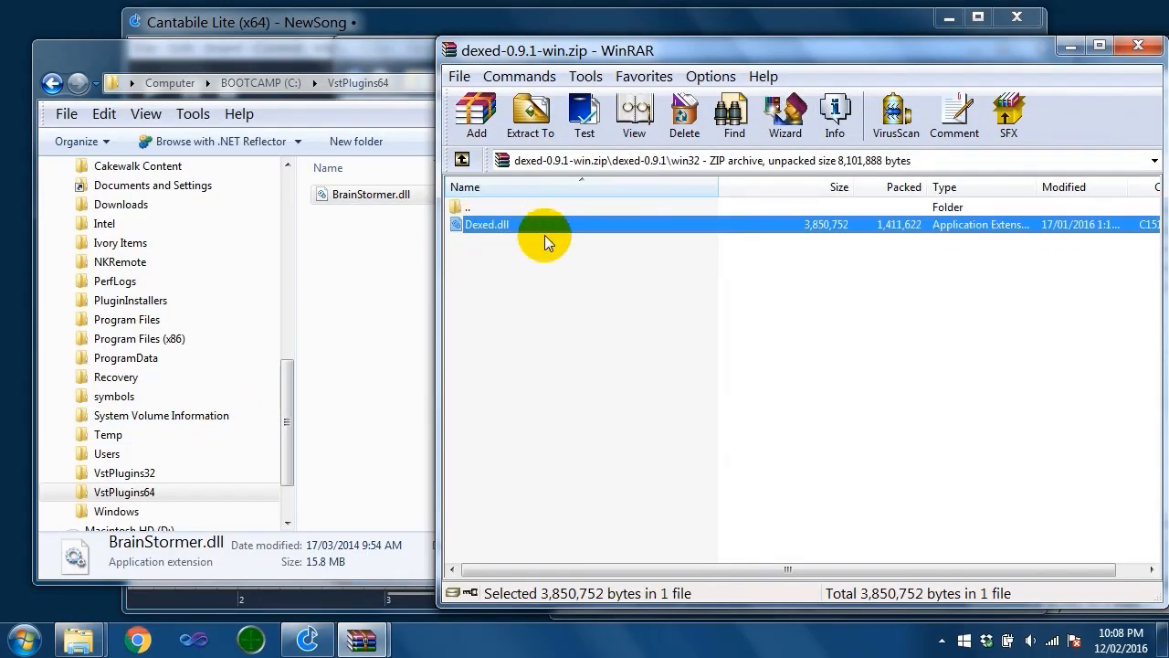
left_click_drag(535, 231, 167, 485)
left_click_drag(160, 477, 157, 477)
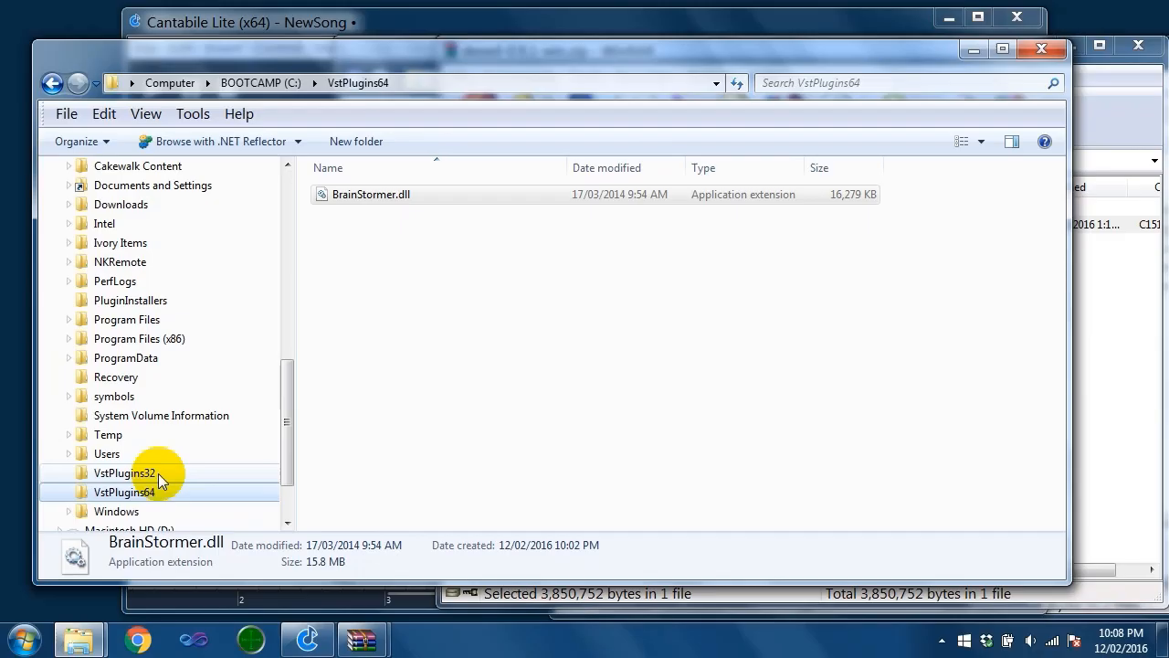
Copy Dexed.dll from the archive's x64 folder into VstPlugins64, and open VstPlugins32 to check its contents
left_click(1116, 285)
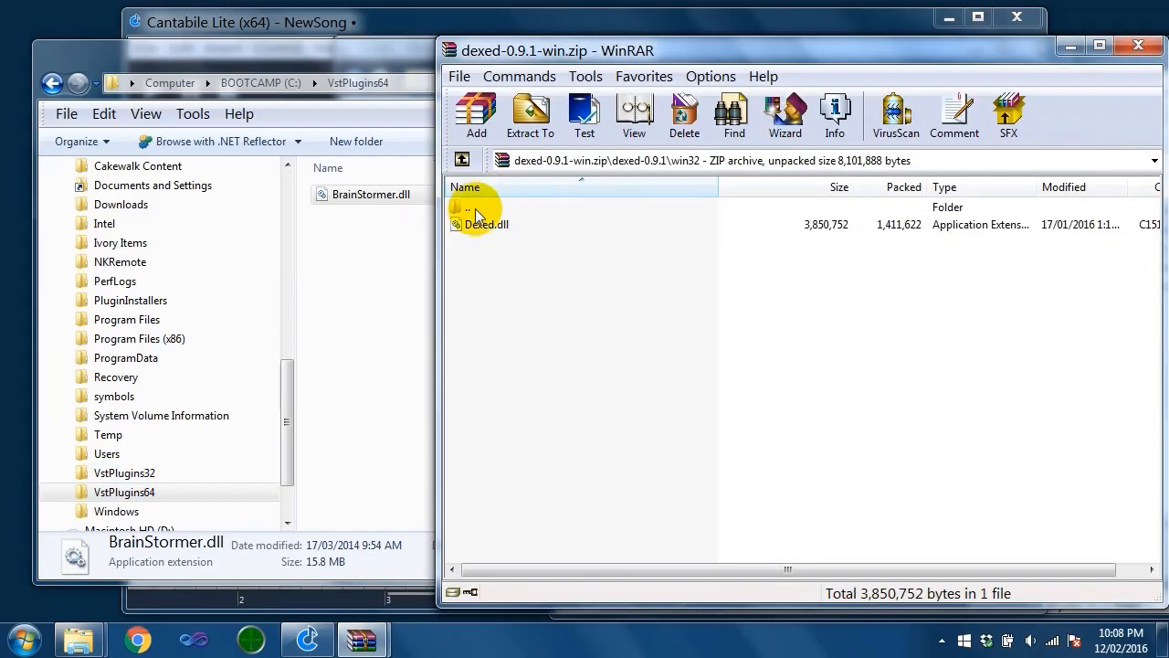
double_click(474, 210)
double_click(470, 240)
left_click(503, 228)
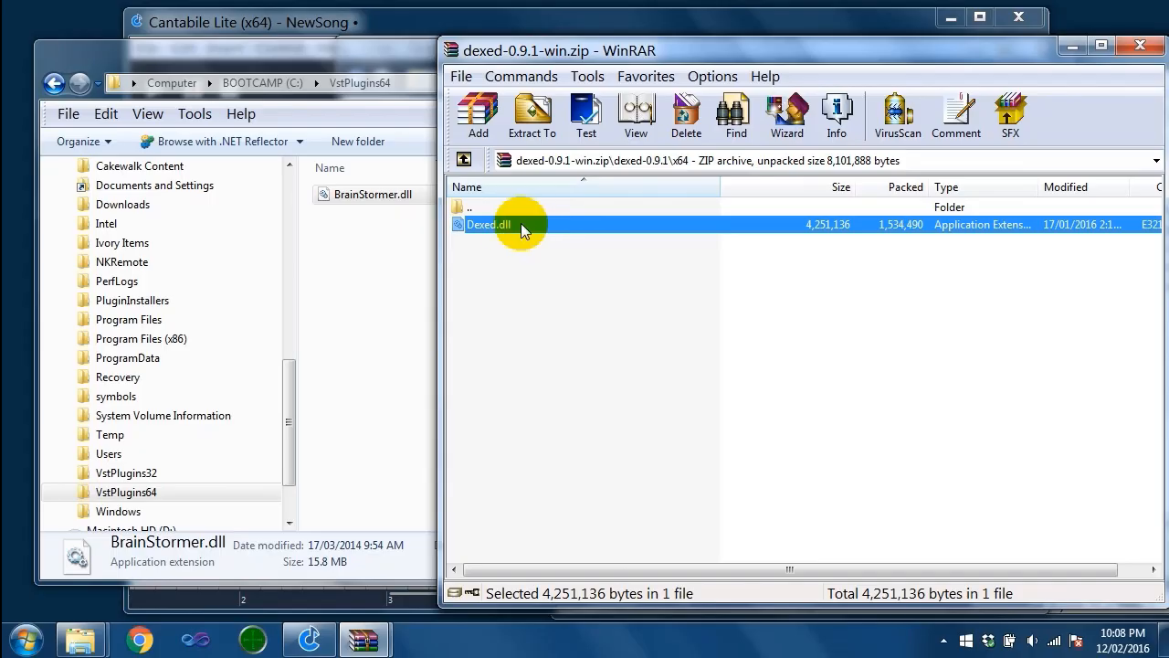
left_click(507, 222)
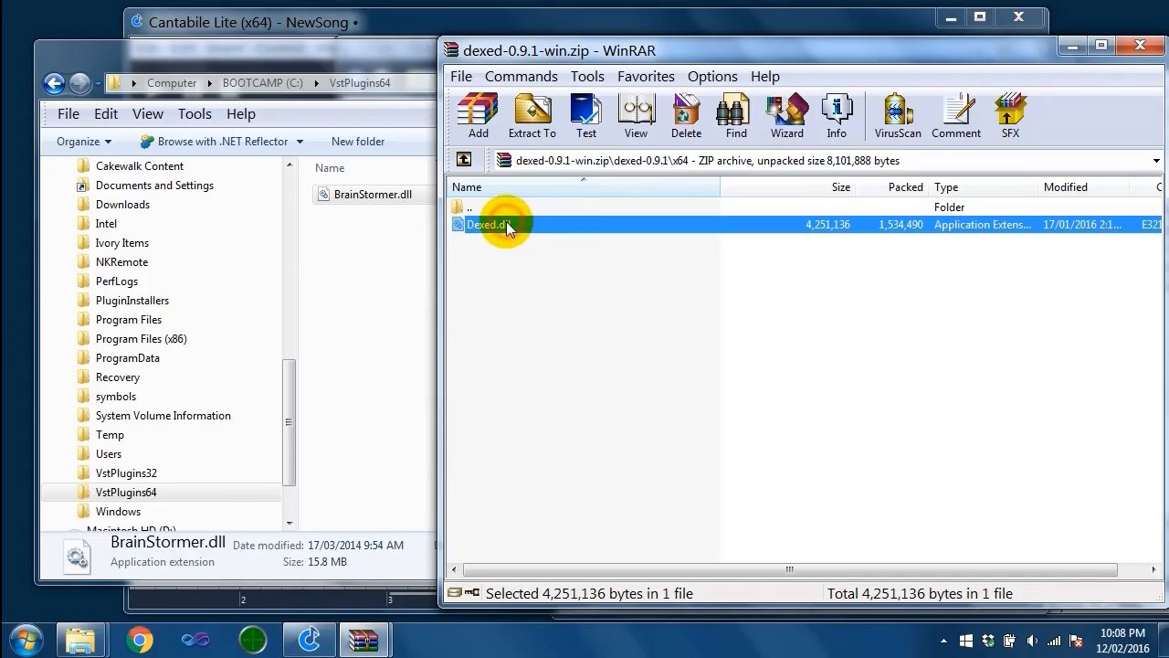
left_click_drag(506, 226, 157, 498)
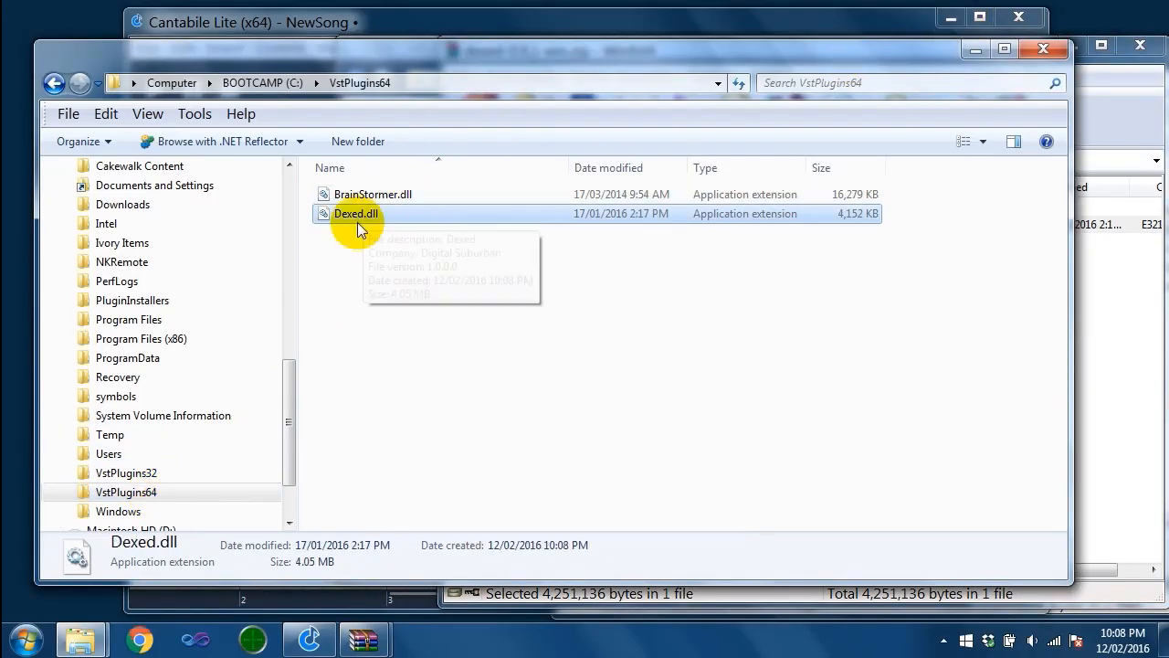
left_click(170, 472)
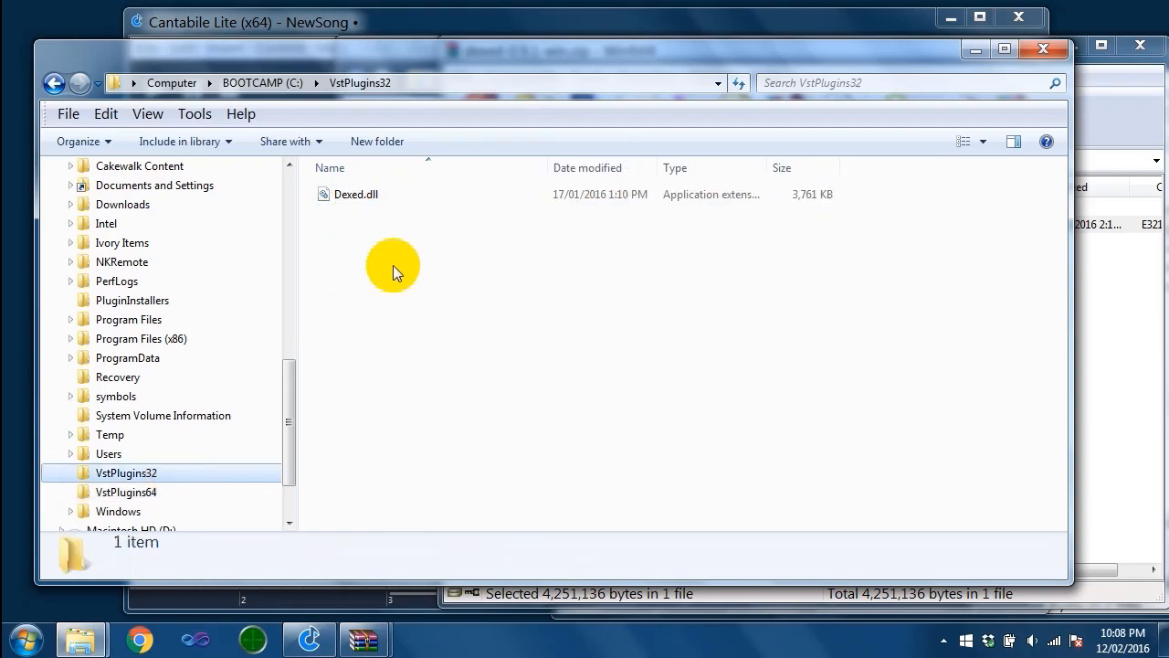
Close the Dexed archive, open Diva2709Win.zip from the Downloads folder and run Diva131Winstaller.exe from its Diva_Win folder
left_click(1104, 67)
left_click(1140, 45)
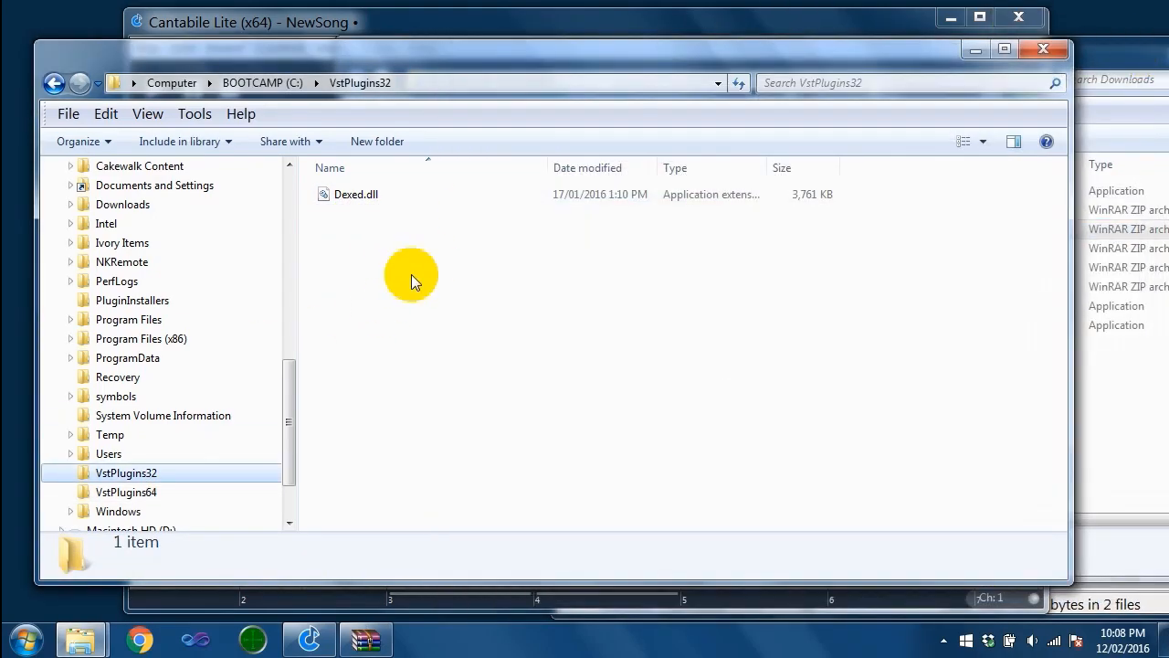
mouse_move(80, 639)
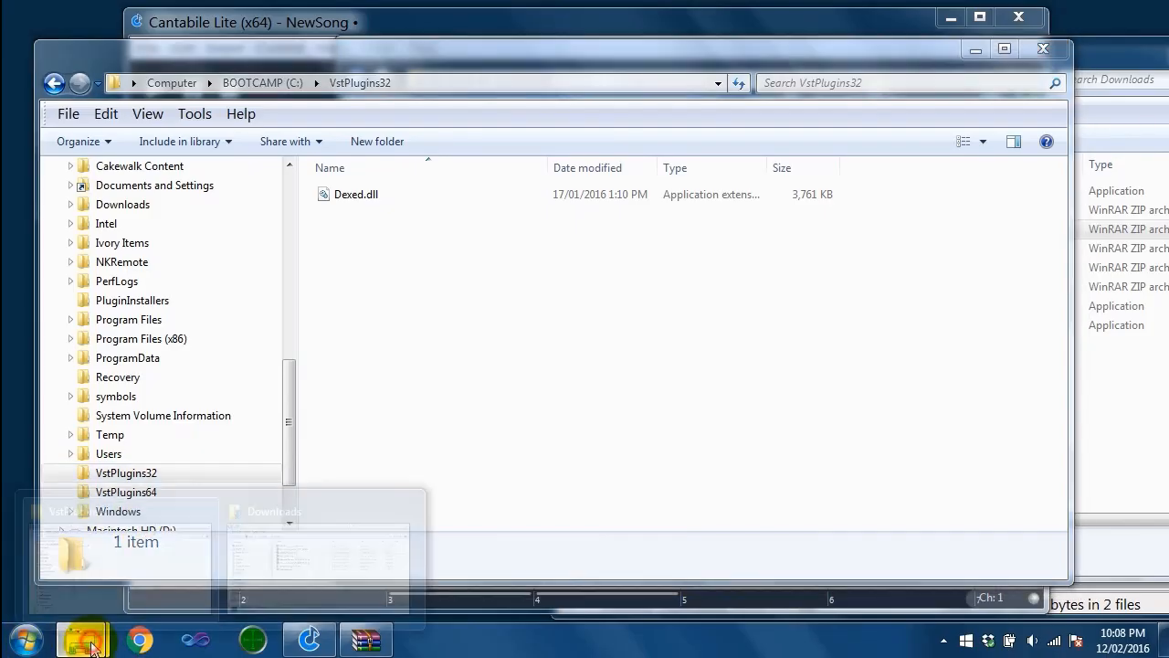
left_click(282, 558)
double_click(681, 249)
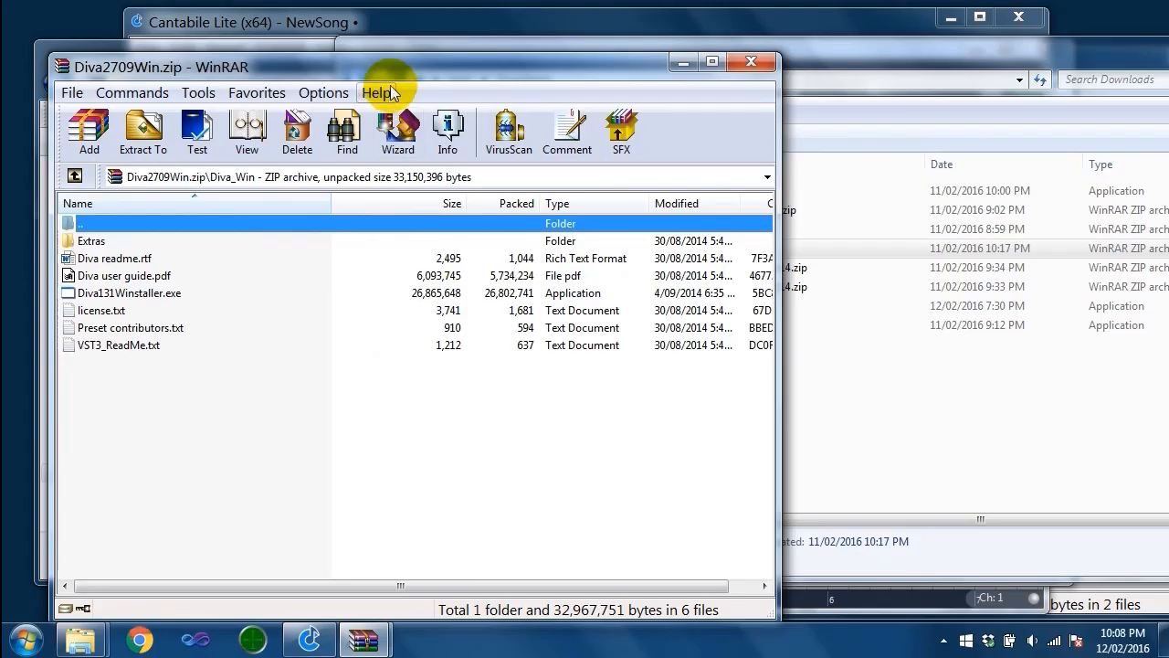
left_click_drag(380, 75, 834, 54)
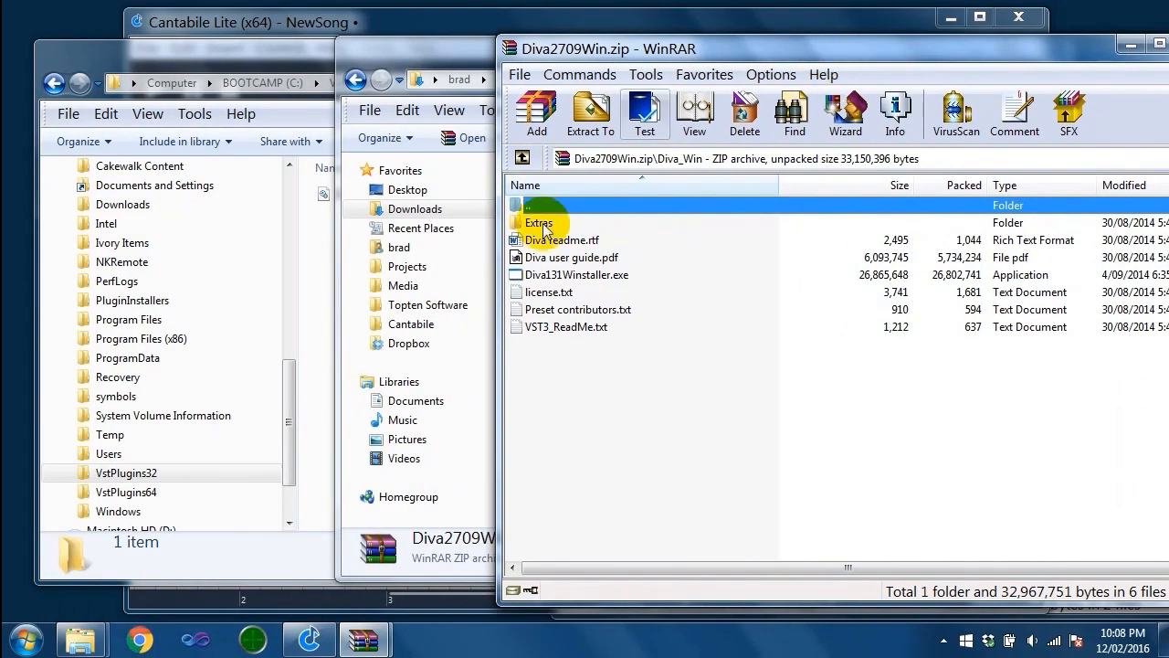
double_click(614, 275)
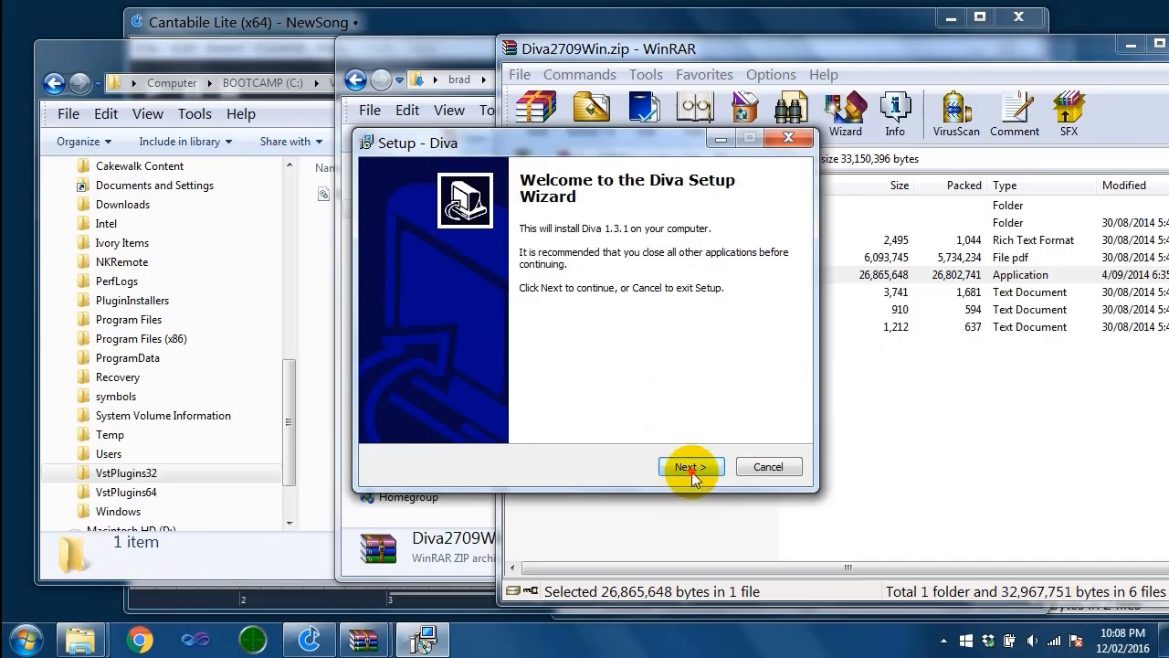
Accept the Diva license agreement and exclude the AAX 32-bit and AAX 64-bit plugins from the components to install
left_click(692, 468)
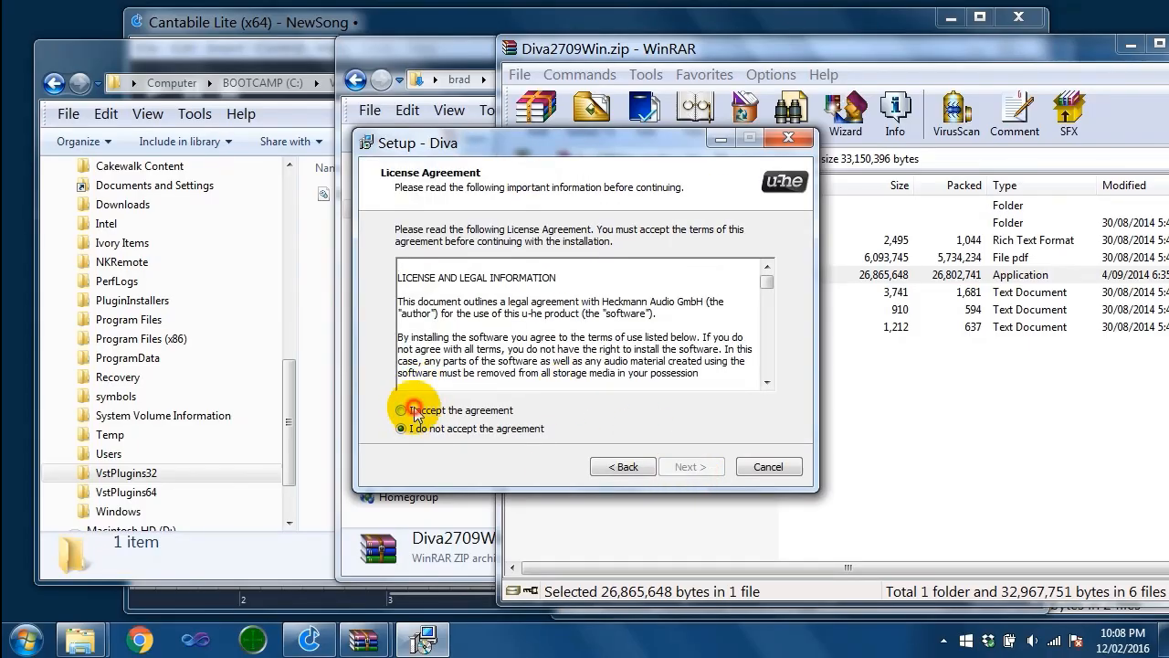
left_click(414, 411)
left_click(692, 467)
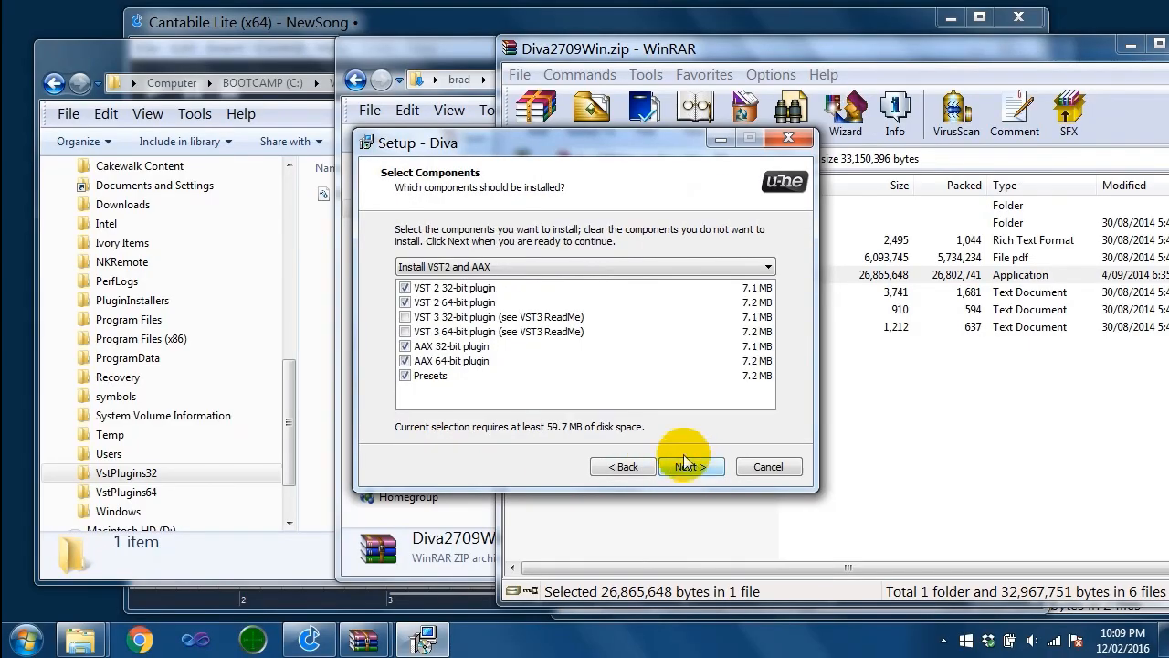
left_click(405, 346)
left_click(405, 361)
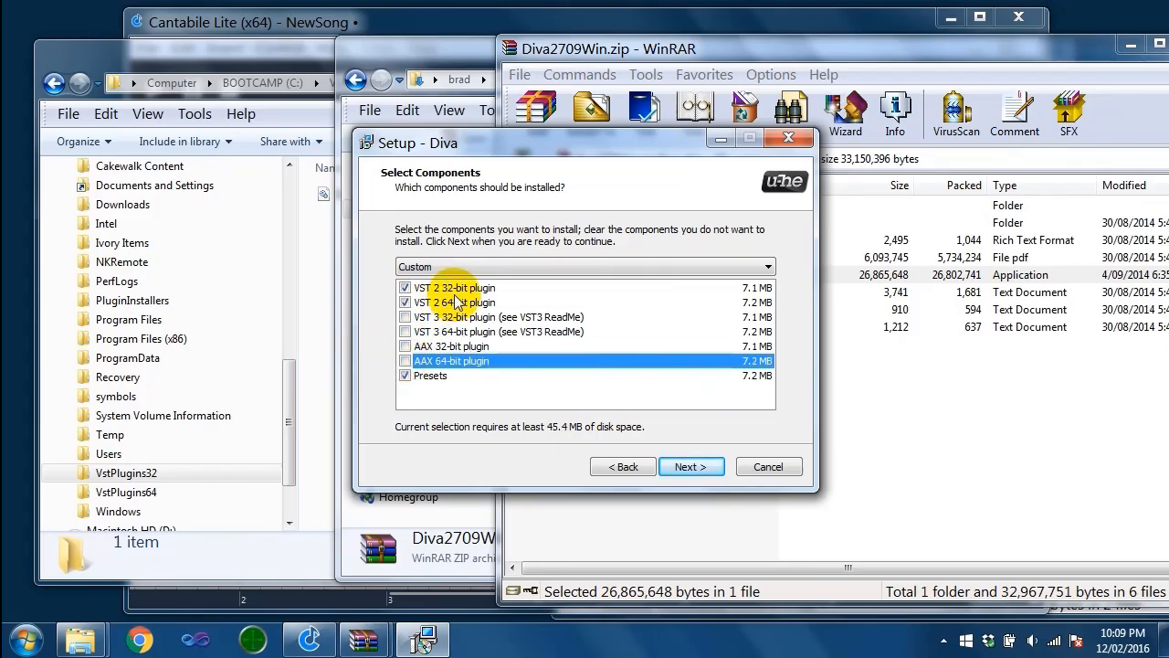
left_click(708, 474)
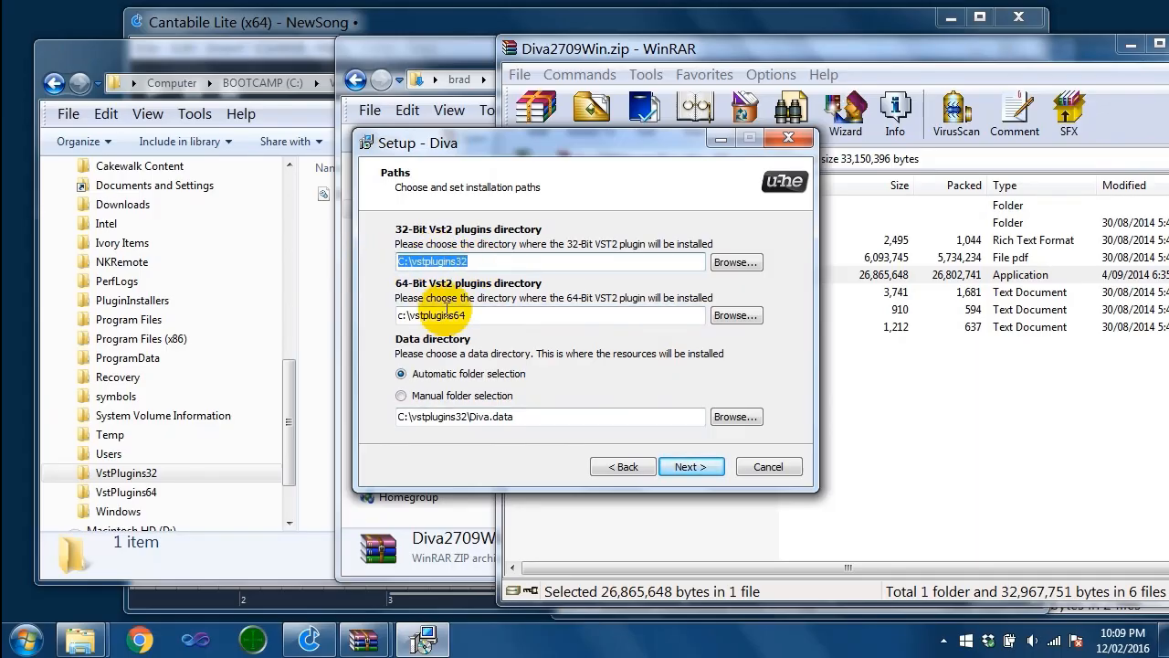
Install Diva with C:\vstplugins32 as the 32-bit VST2 directory and c:\vstplugins64 as the 64-bit one, using automatic data folder selection
left_click_drag(473, 314, 396, 314)
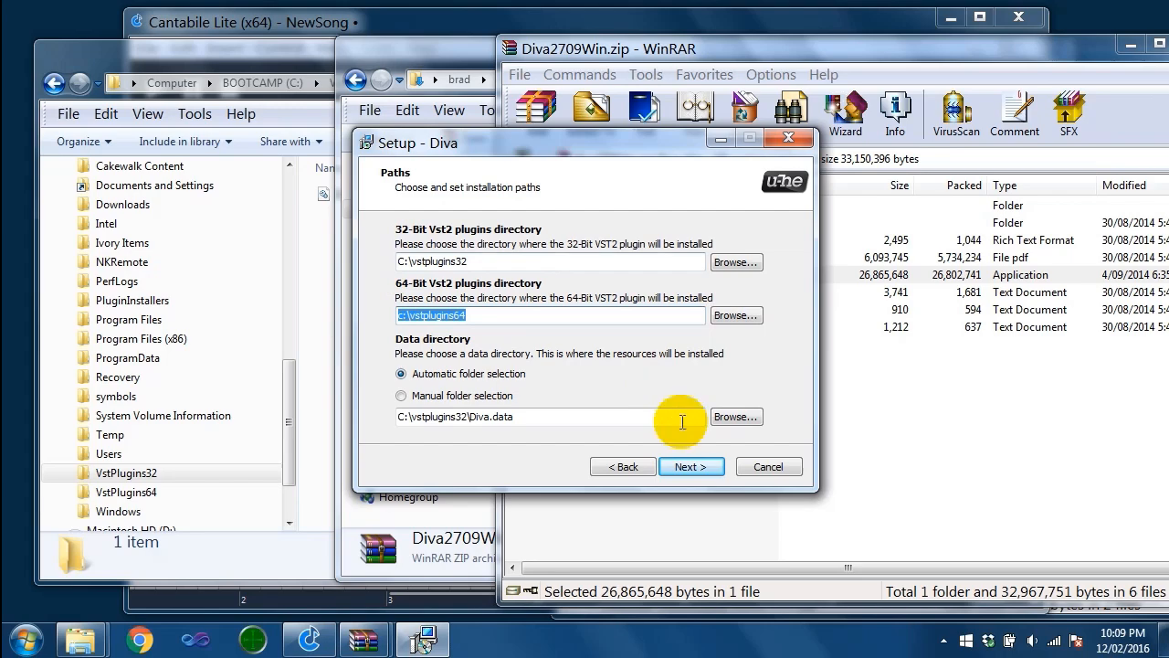
left_click(705, 466)
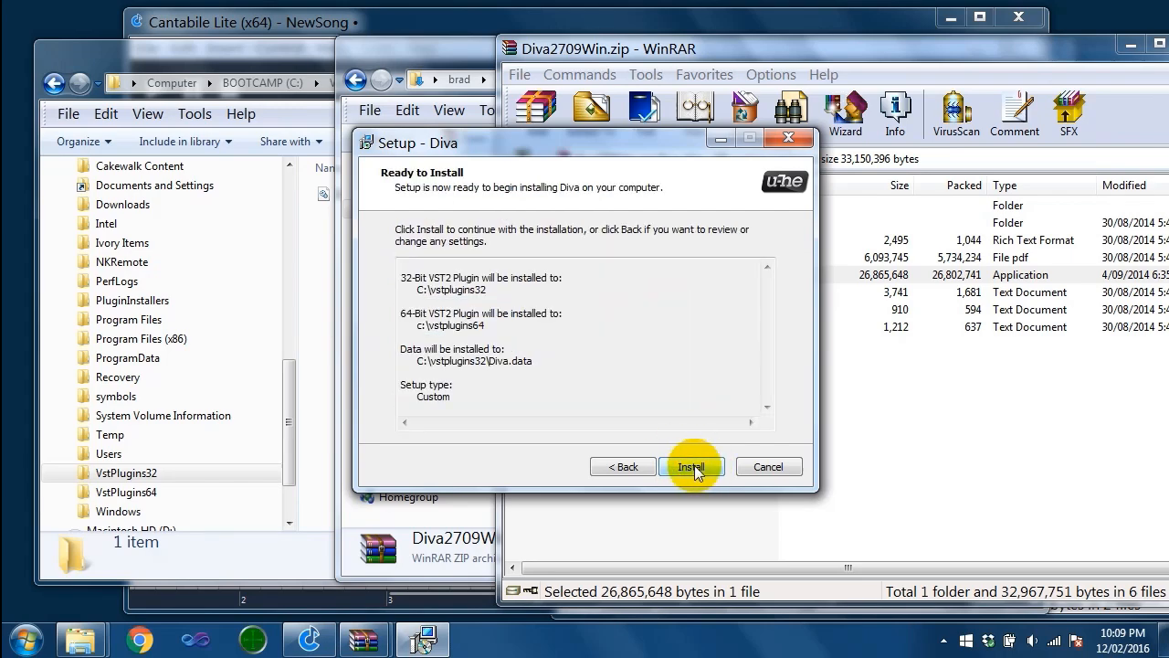
left_click(692, 467)
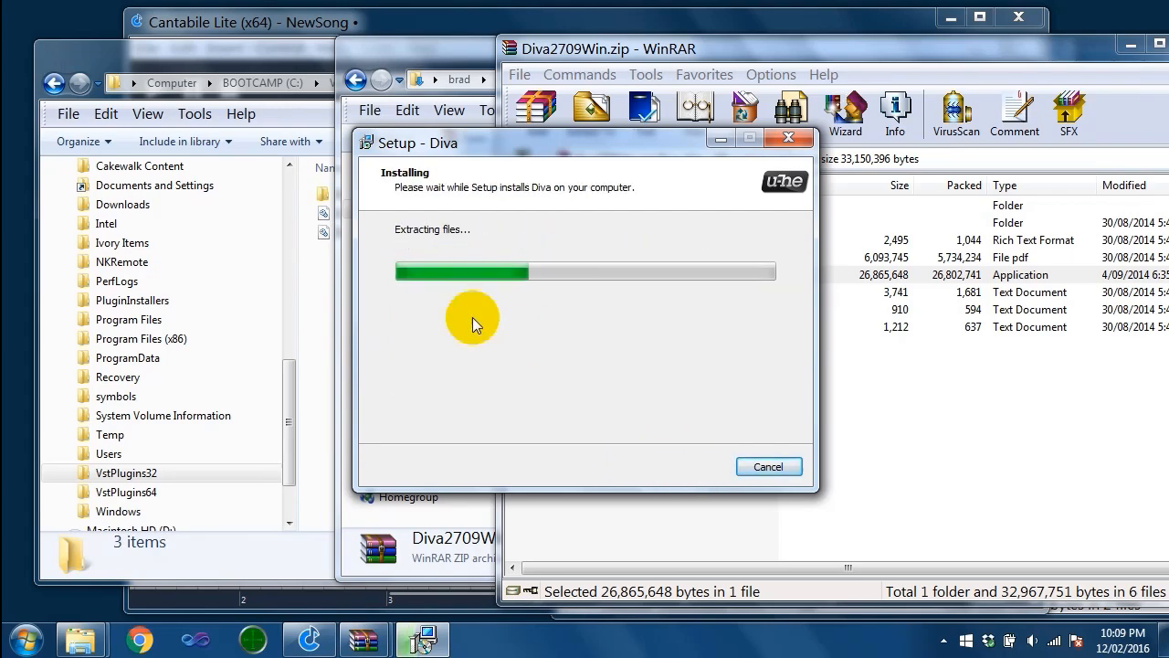
Check the VstPlugins32 and VstPlugins64 folders for the installed Diva files
left_click(317, 287)
left_click(342, 240)
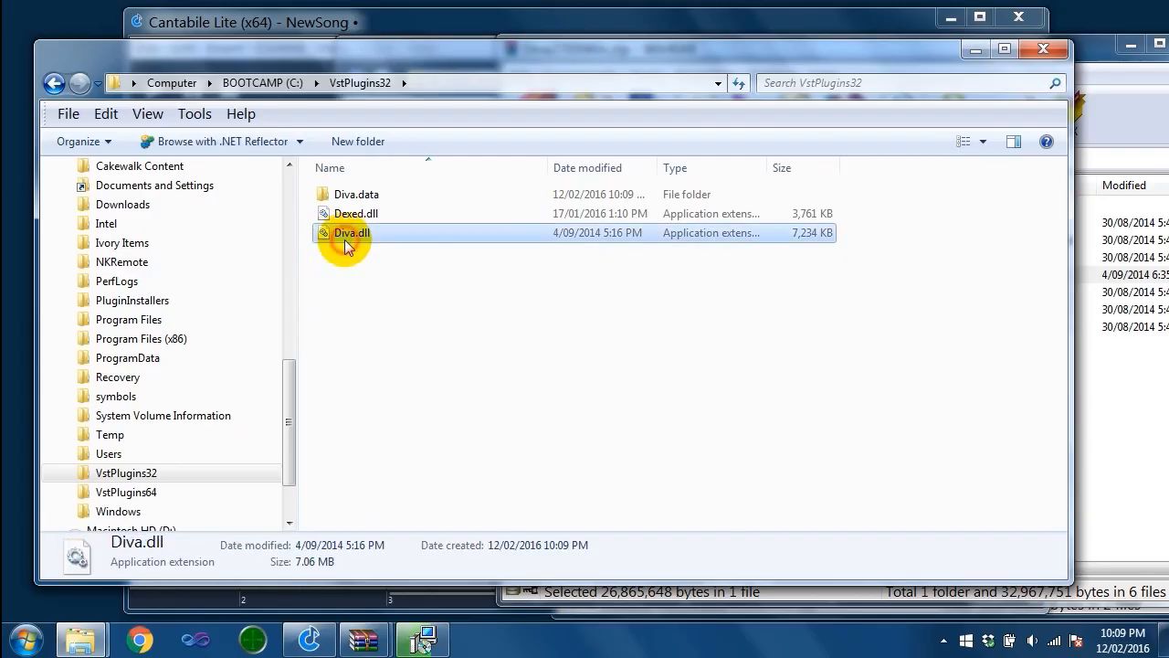
left_click(128, 491)
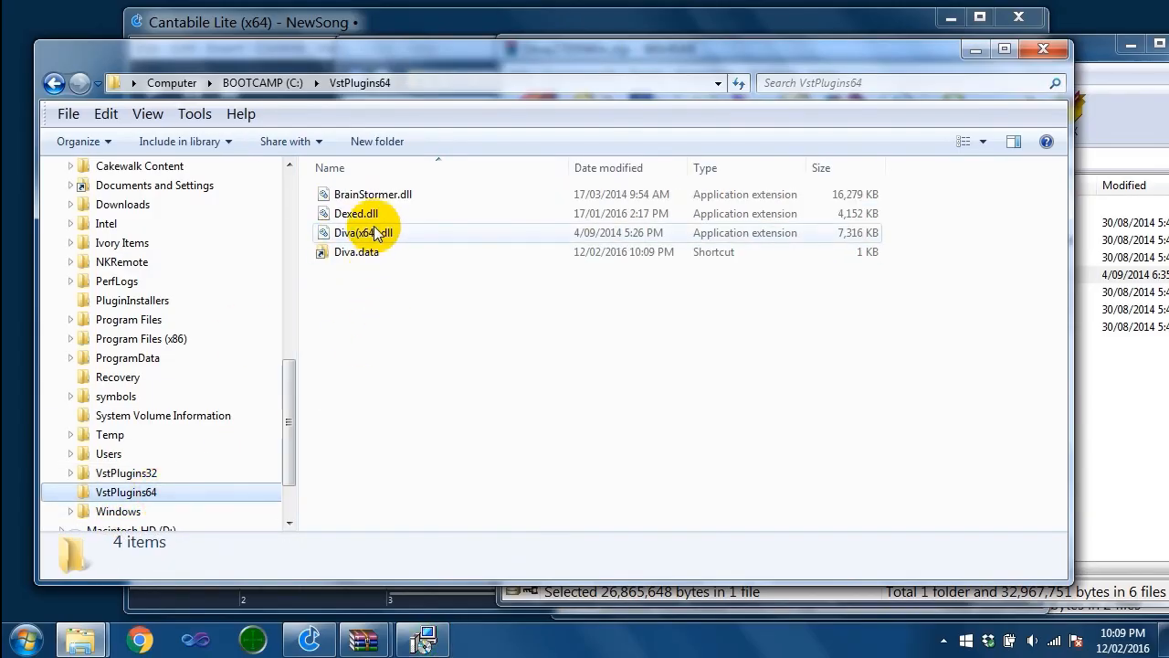
Close the Diva2709Win.zip archive and open mda-vst-bin-win-32-2010-02-14.zip from the Downloads folder
left_click(1136, 490)
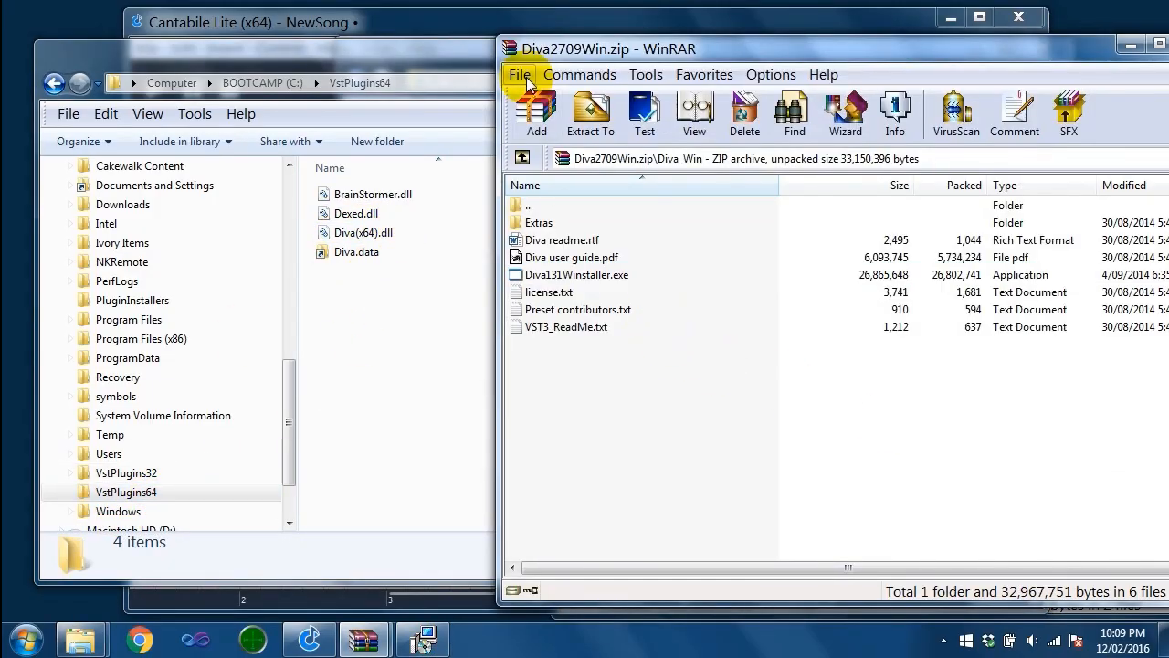
left_click(508, 50)
left_click(508, 50)
left_click(509, 51)
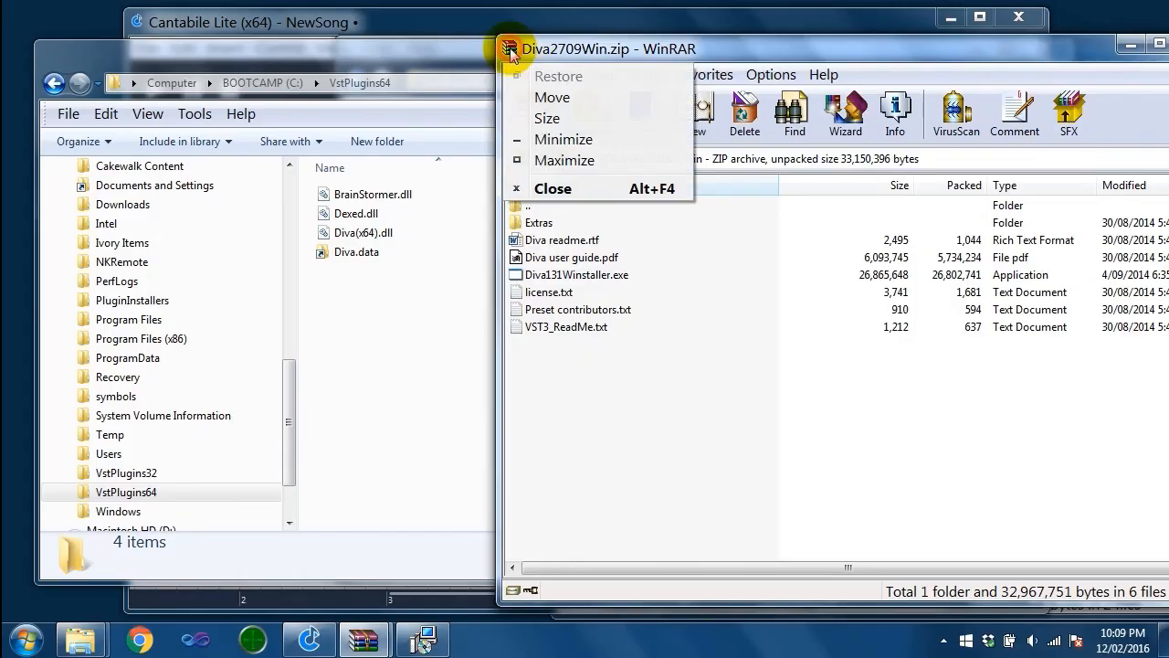
double_click(510, 52)
left_click(83, 642)
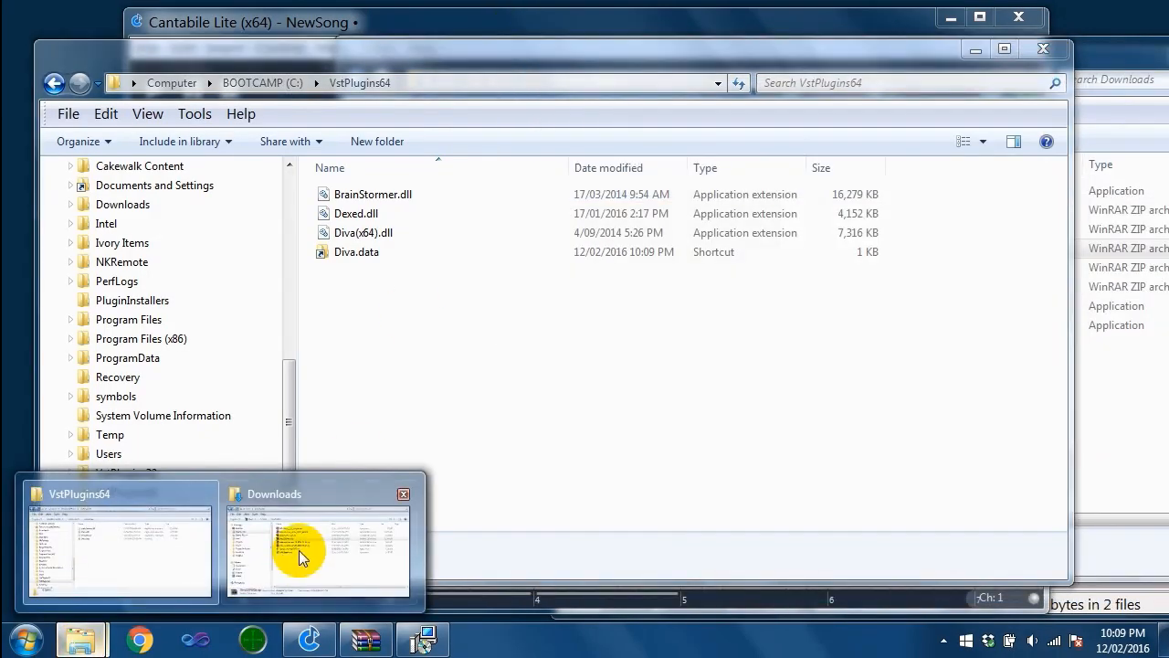
left_click(299, 554)
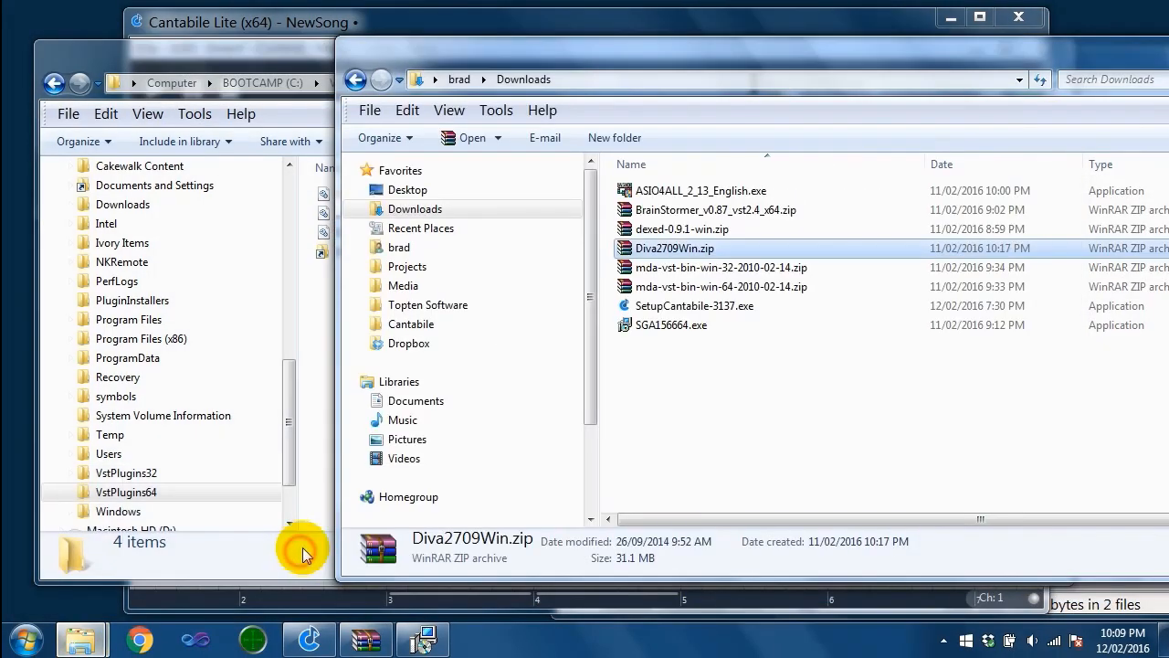
double_click(770, 267)
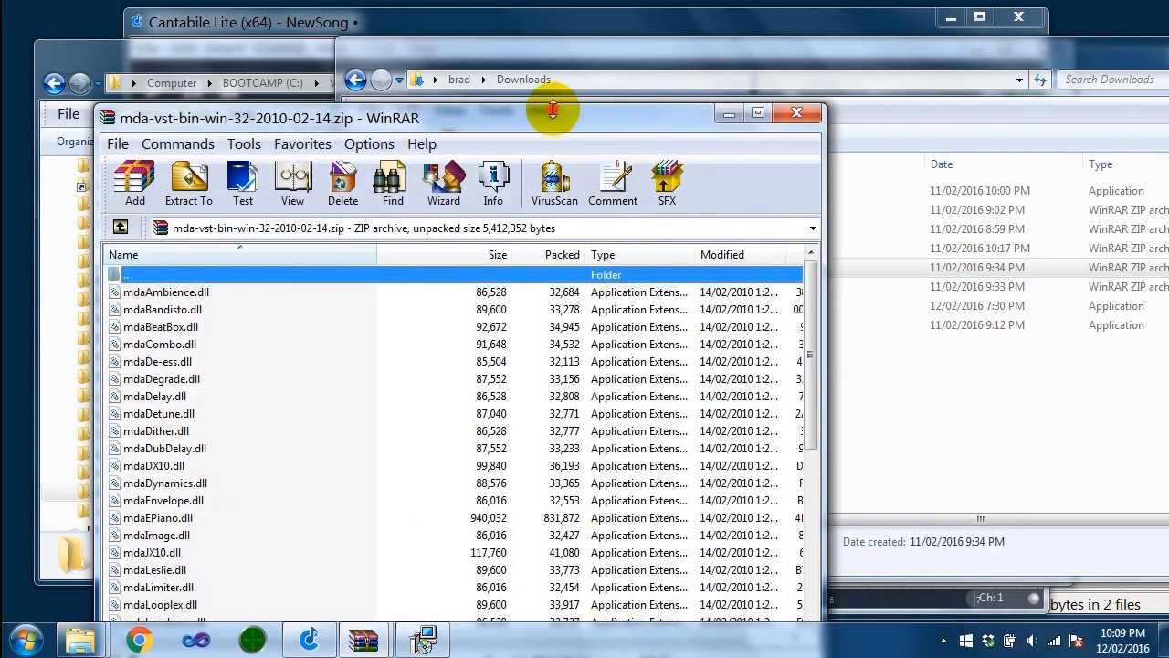
left_click_drag(516, 128, 948, 38)
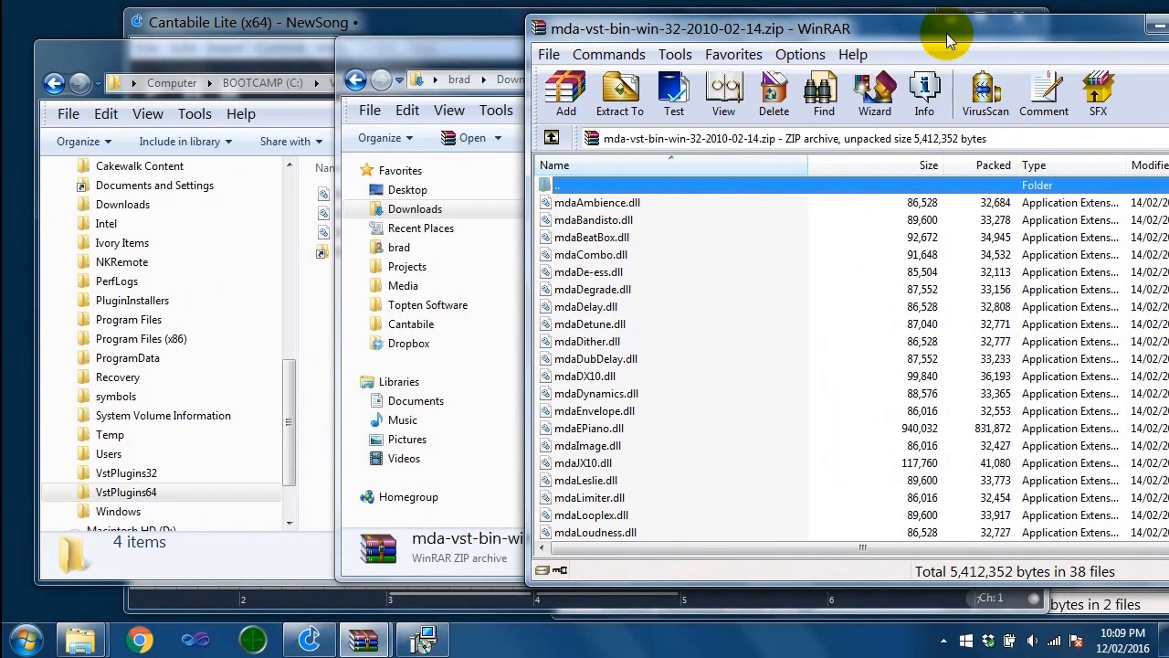
Copy all the 32-bit mda plugin DLLs from the archive into the VstPlugins32 folder and close the archive
left_click(697, 297)
key("ctrl+a")
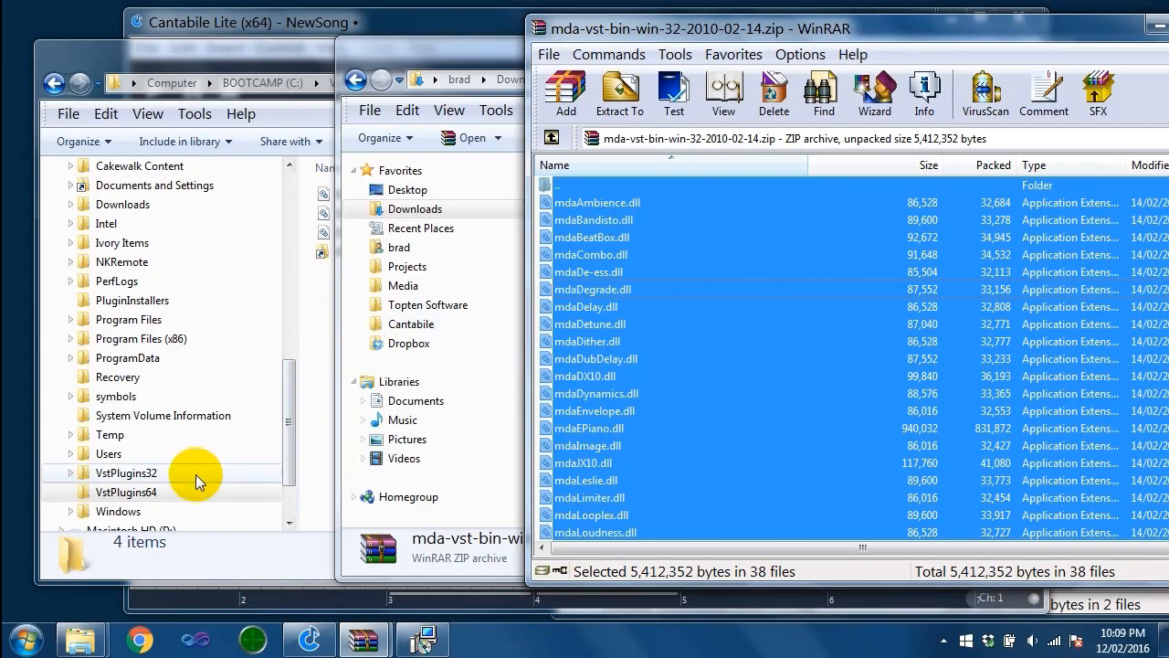
left_click_drag(734, 351, 187, 475)
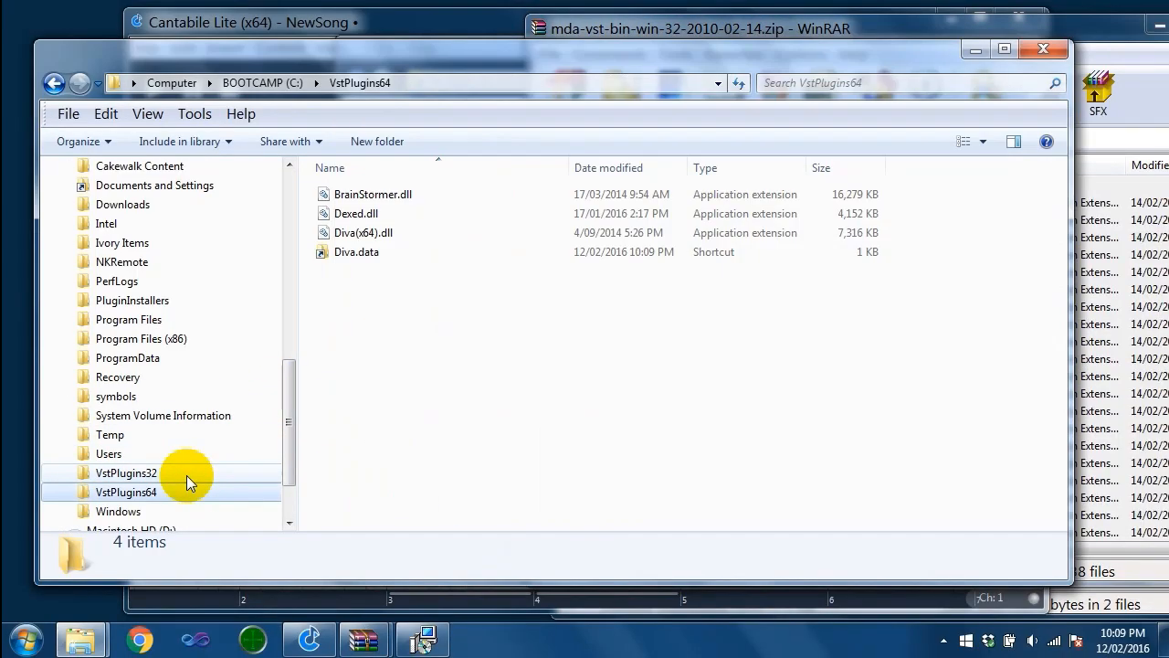
left_click(1085, 27)
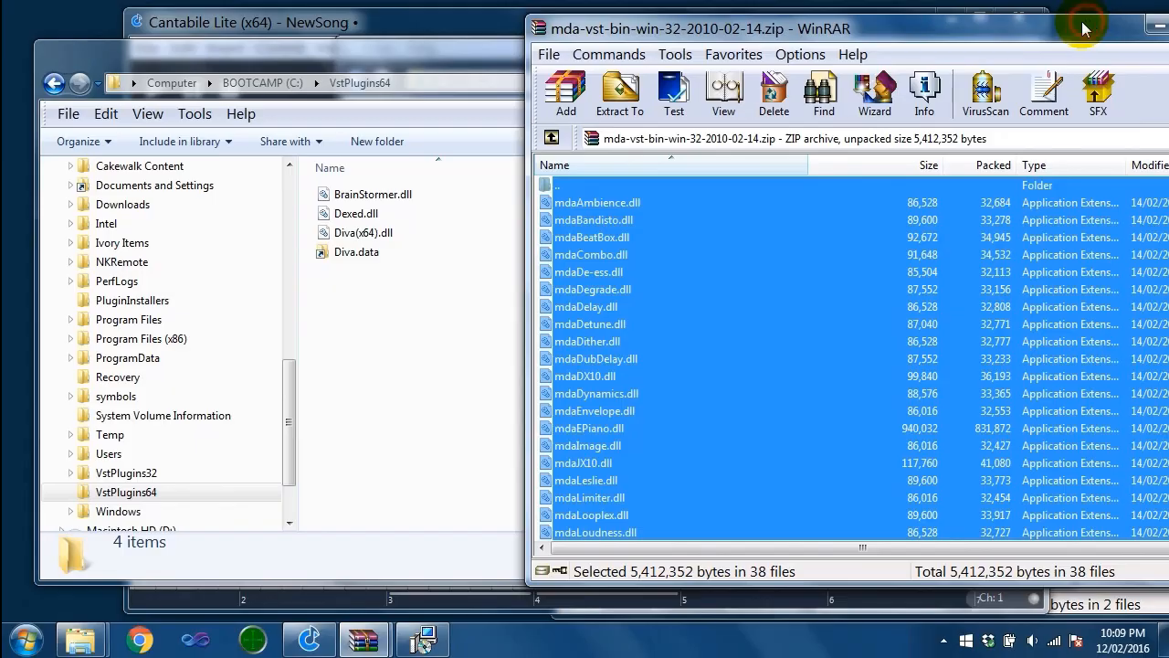
double_click(538, 29)
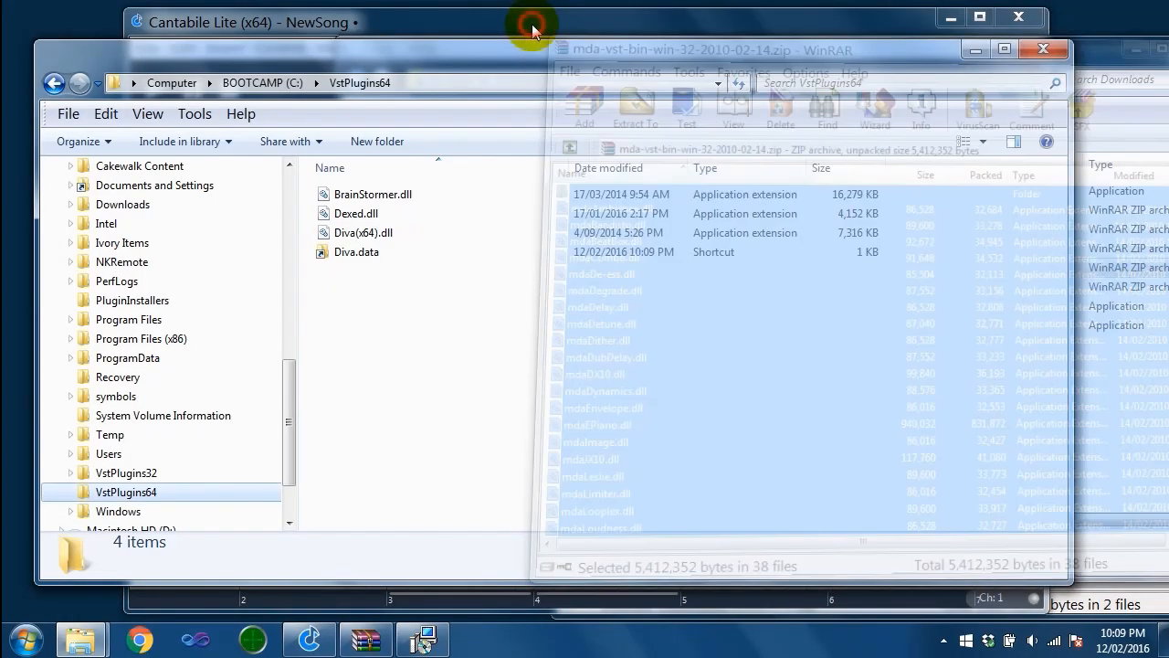
Copy every DLL from mda-vst-bin-win-64-2010-02-14.zip in Downloads into the VstPlugins64 folder and close the archive
left_click(1087, 63)
double_click(792, 285)
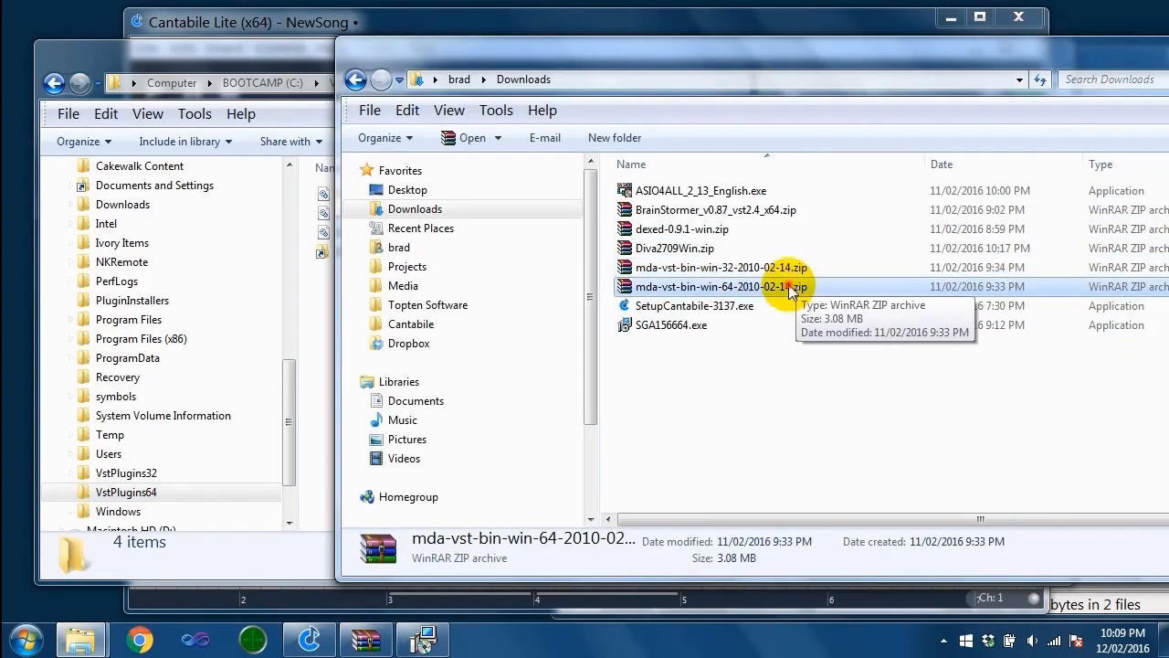
key("ctrl+a")
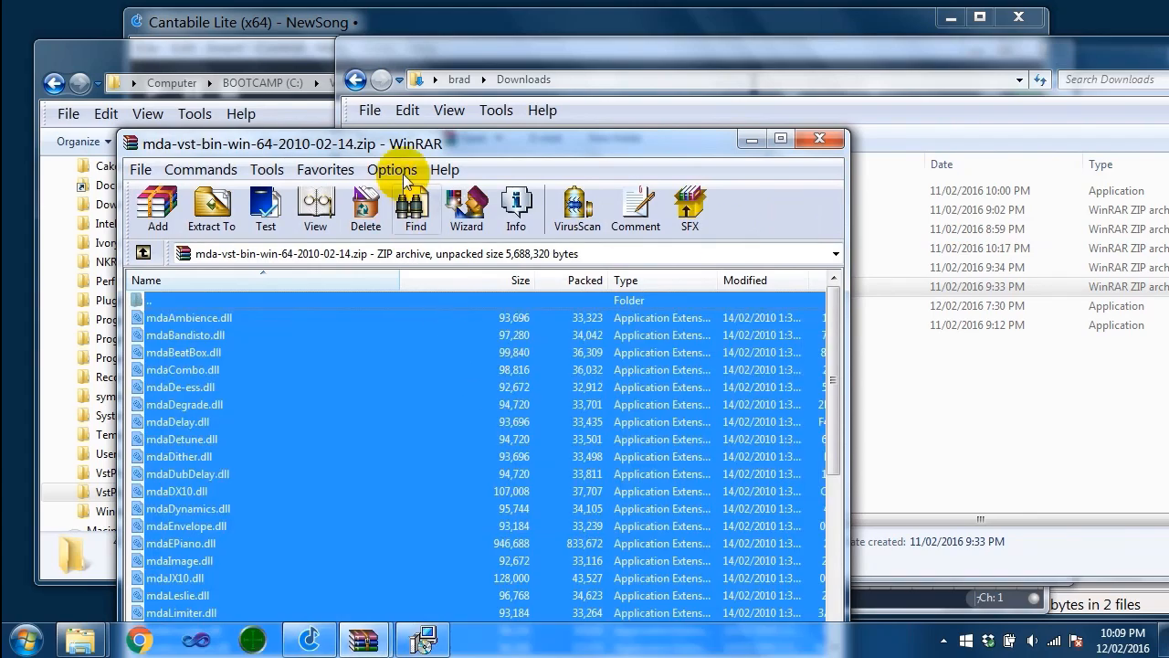
left_click_drag(416, 155, 959, 158)
left_click_drag(816, 401, 191, 487)
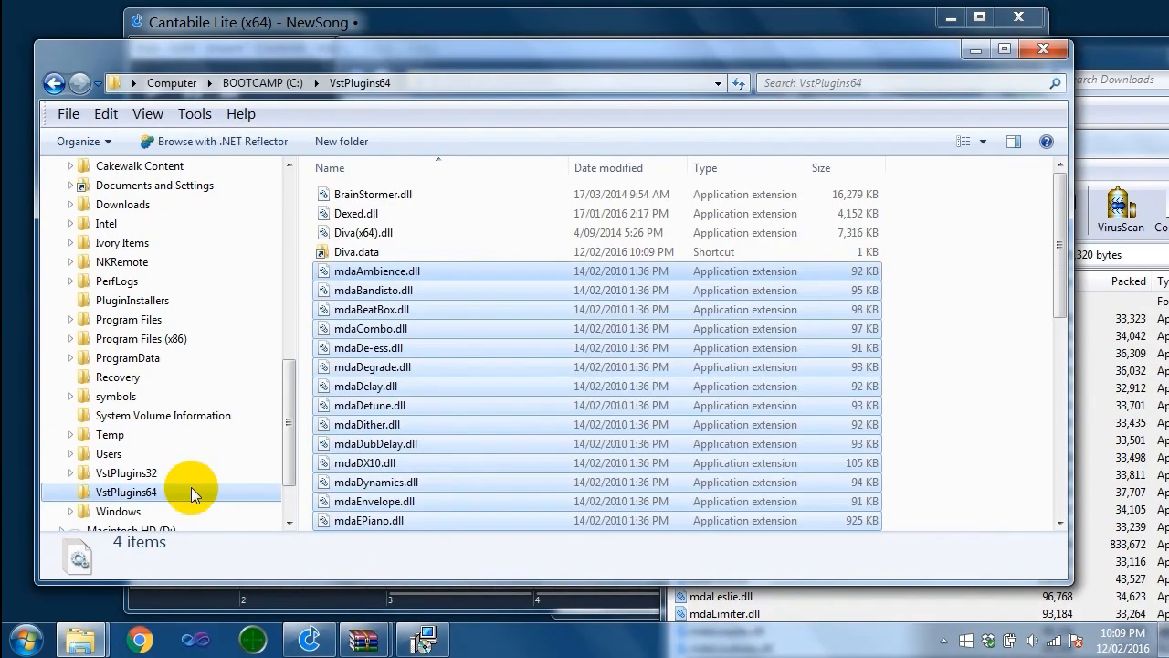
left_click(1156, 111)
double_click(672, 151)
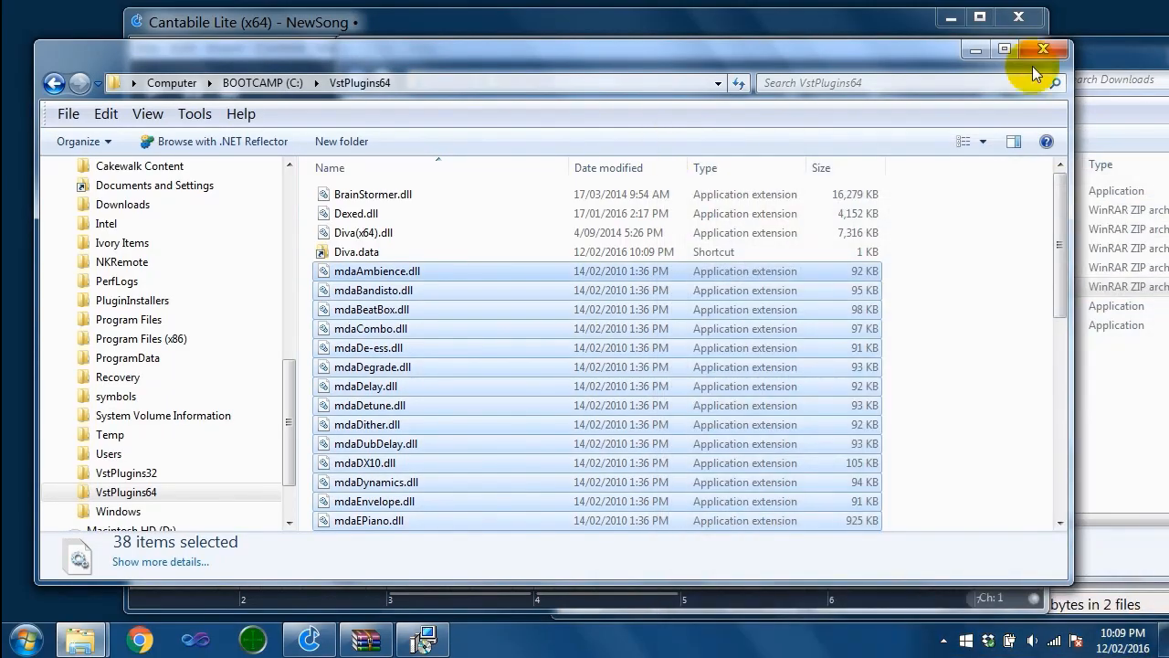
Run the SGA156664.exe installer from the Downloads folder and finish the Diva setup wizard
left_click(1102, 55)
left_click(695, 325)
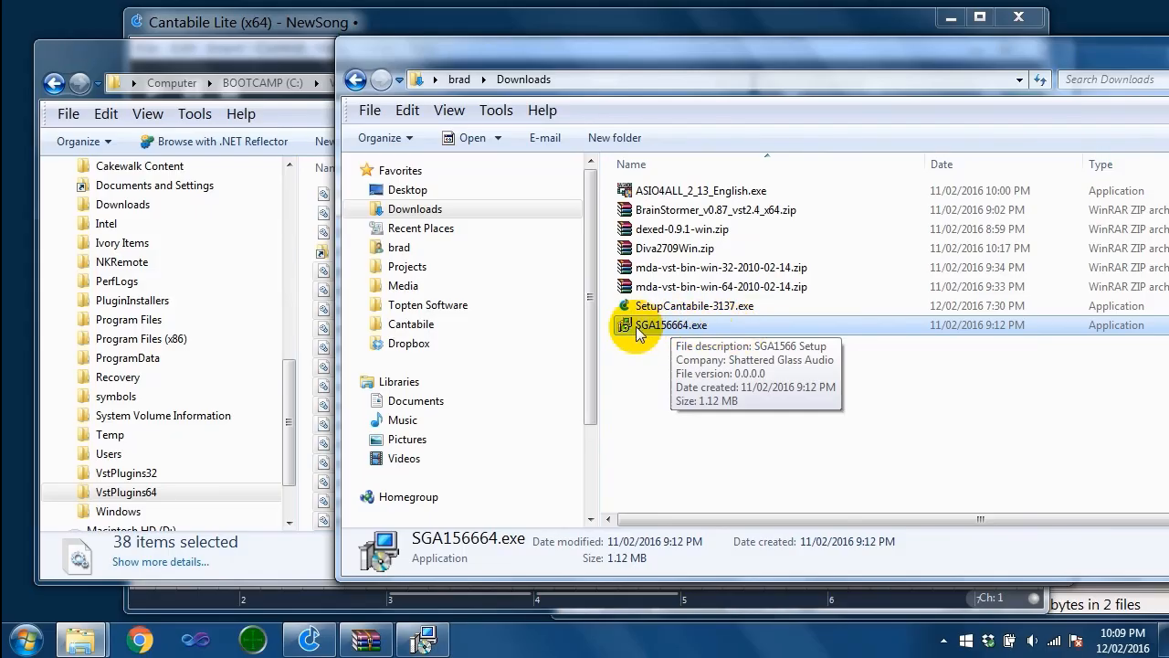
left_click(700, 331)
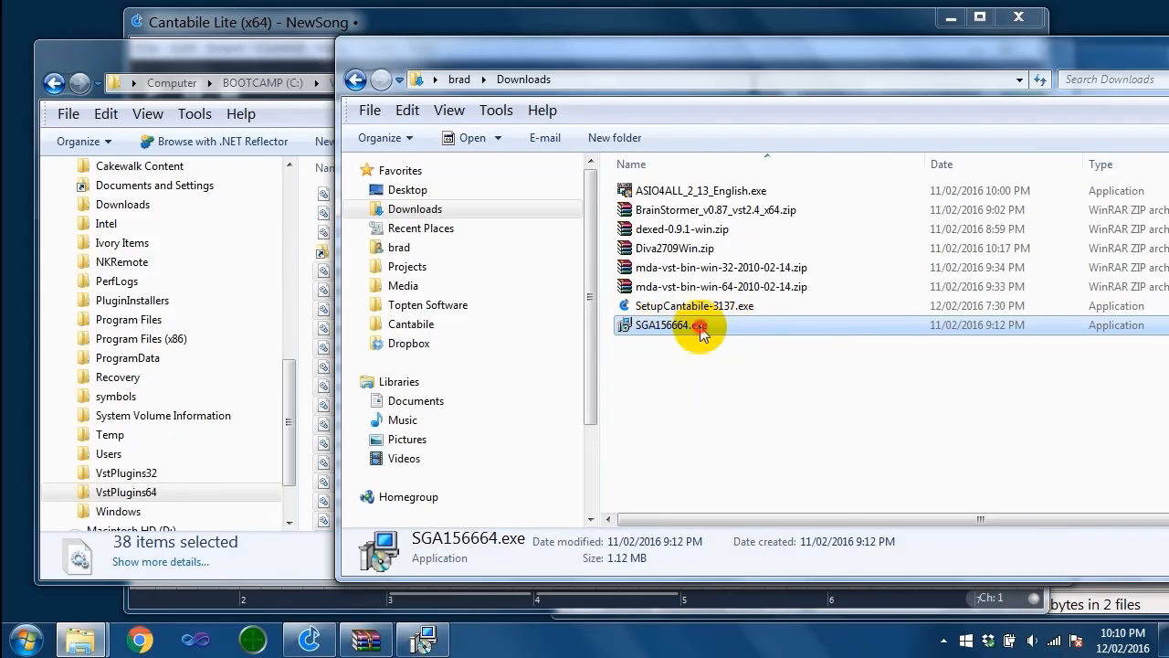
left_click(662, 336)
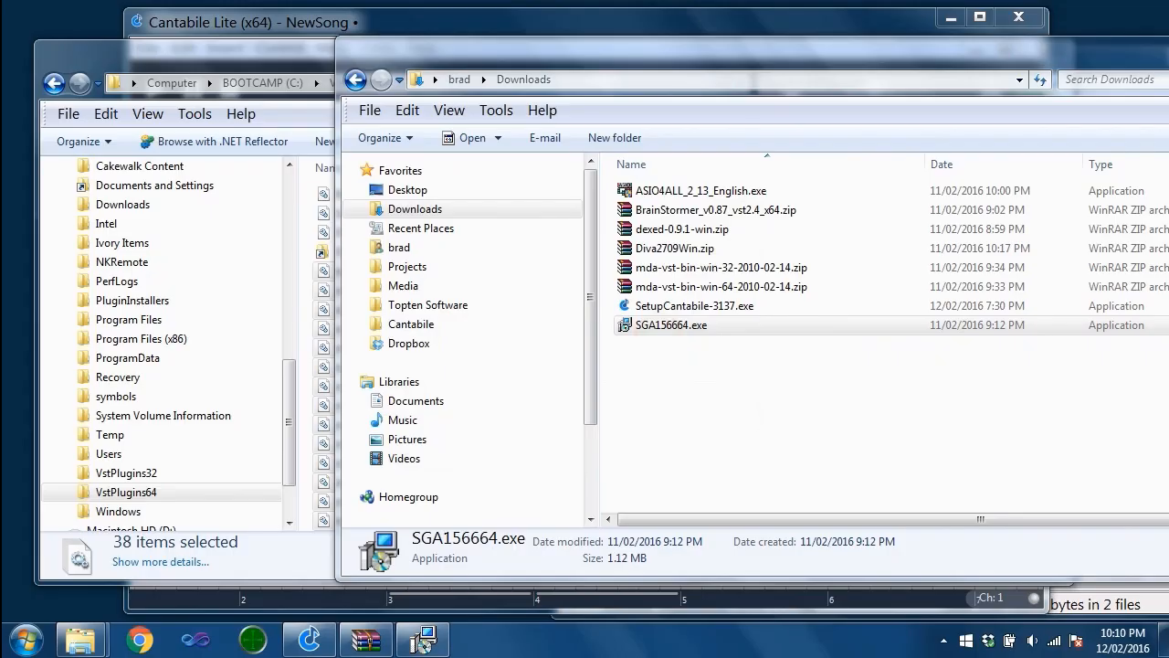
left_click(661, 342)
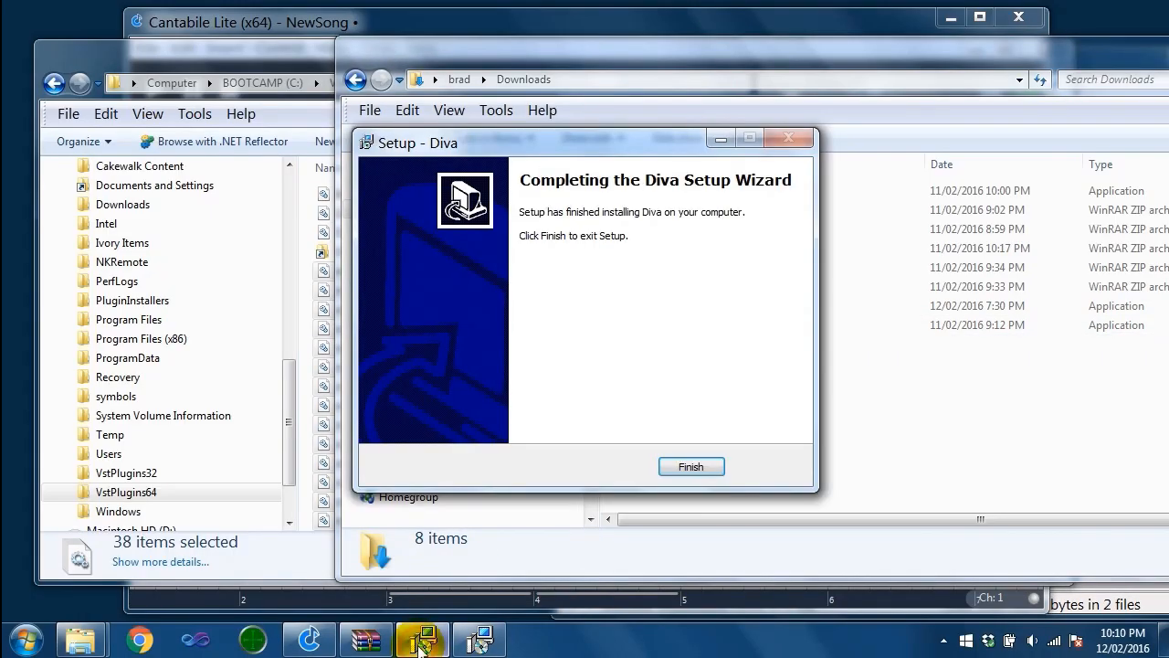
left_click(676, 468)
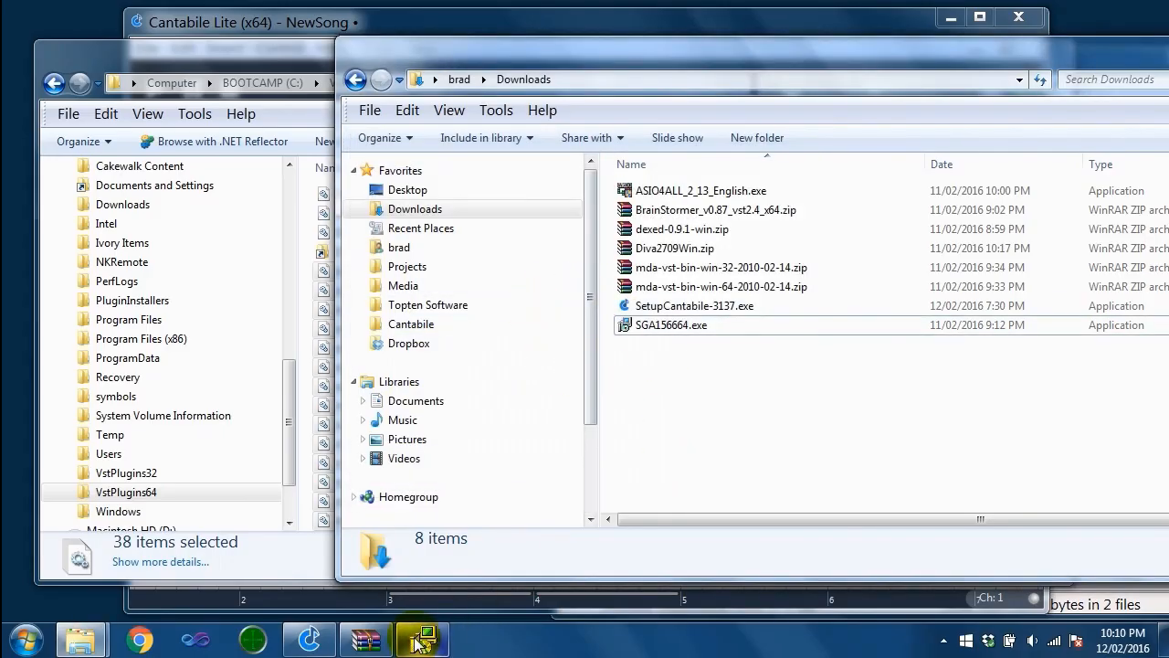
Bring up the SGA1566 setup wizard, accept the license agreement and continue to the destination location
left_click(425, 641)
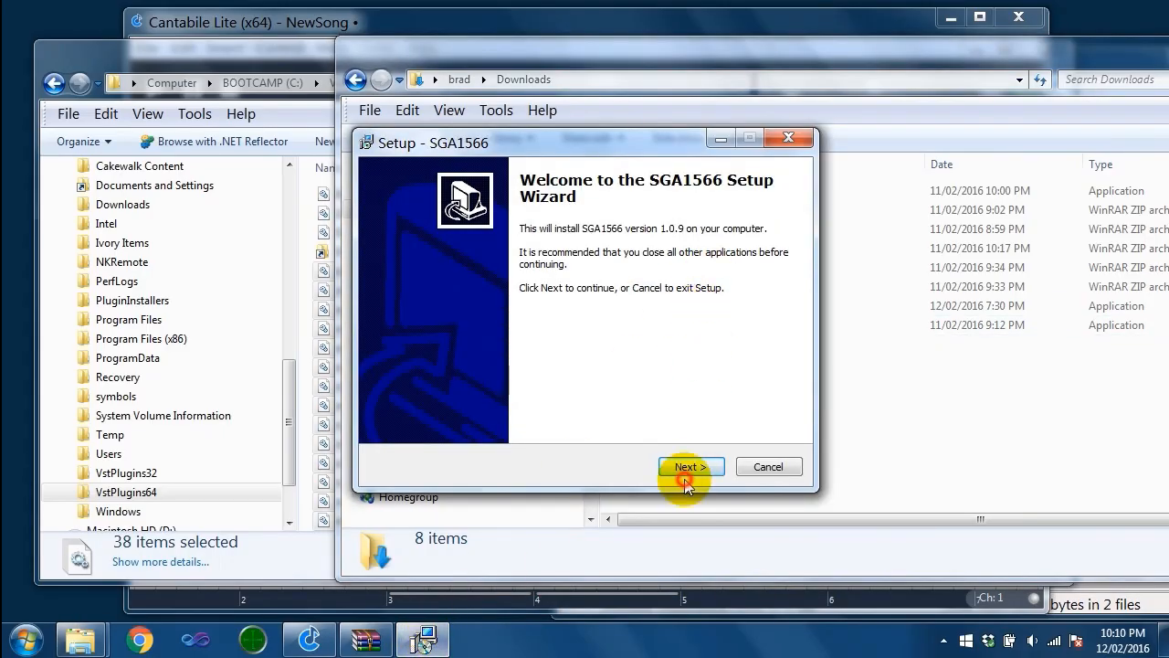
left_click(692, 471)
left_click(484, 411)
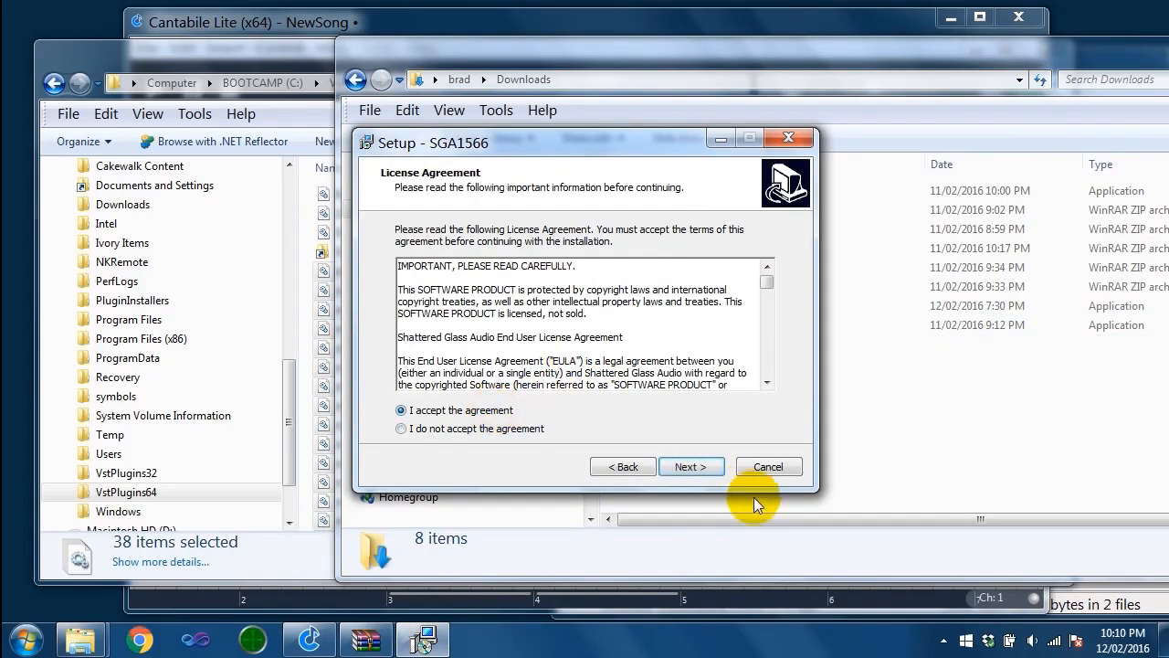
left_click(714, 462)
left_click(704, 473)
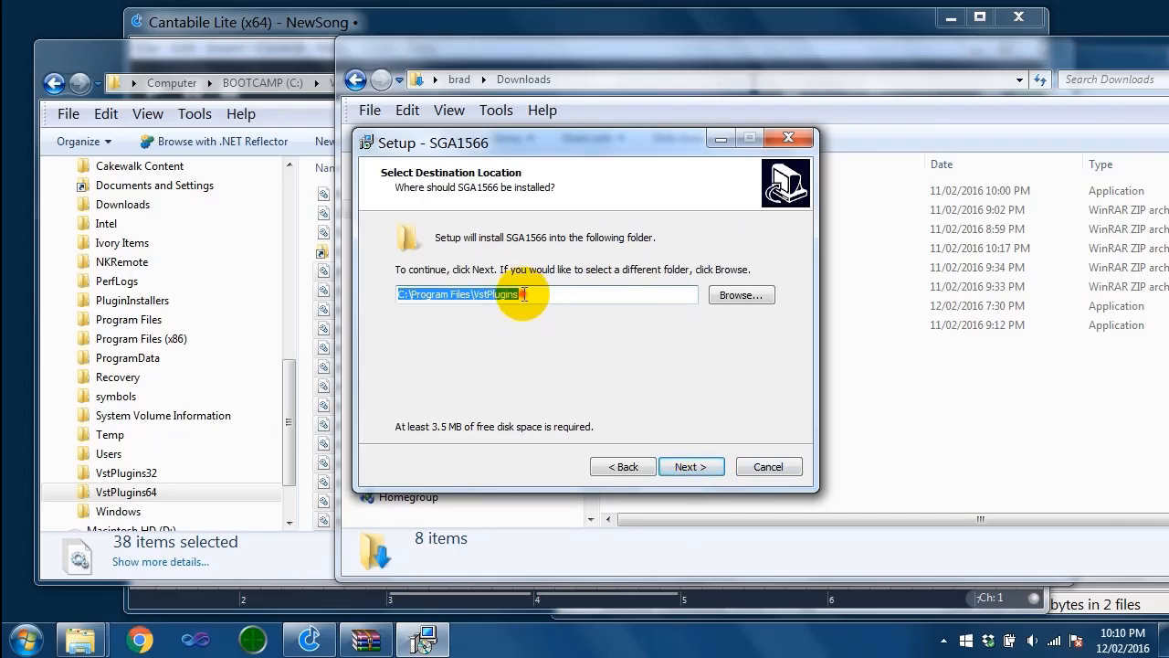
Set the SGA1566 install folder to C:\VstPlugins64\SGA1566, run the installation and finish the wizard
left_click_drag(528, 294, 422, 299)
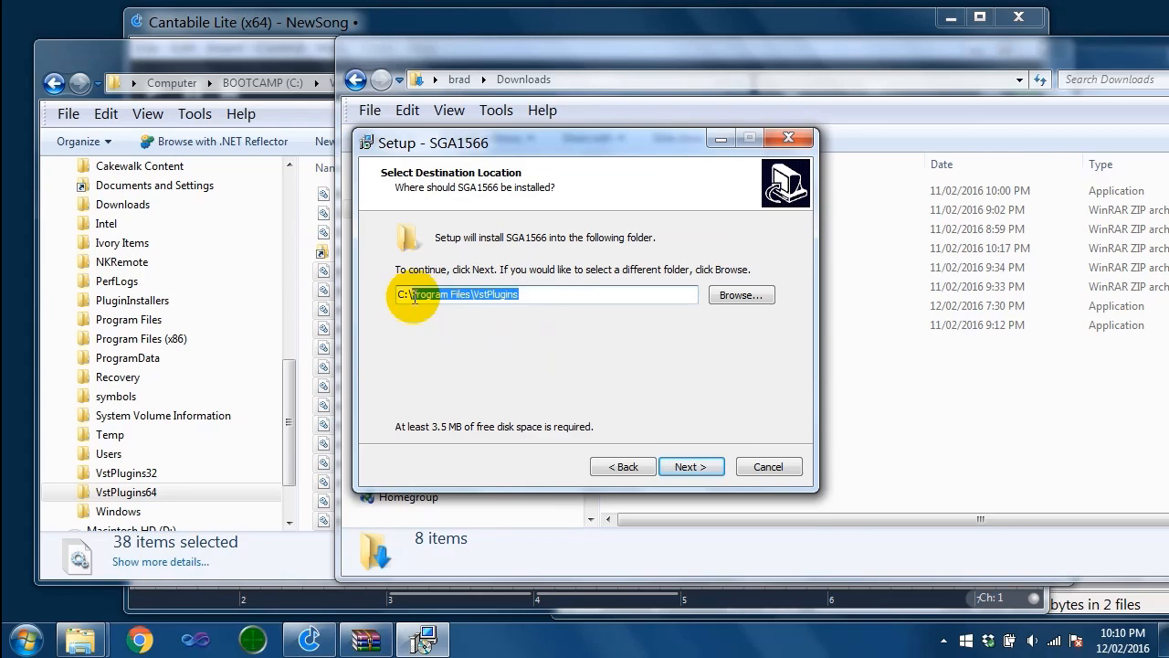
type("VstPlugin")
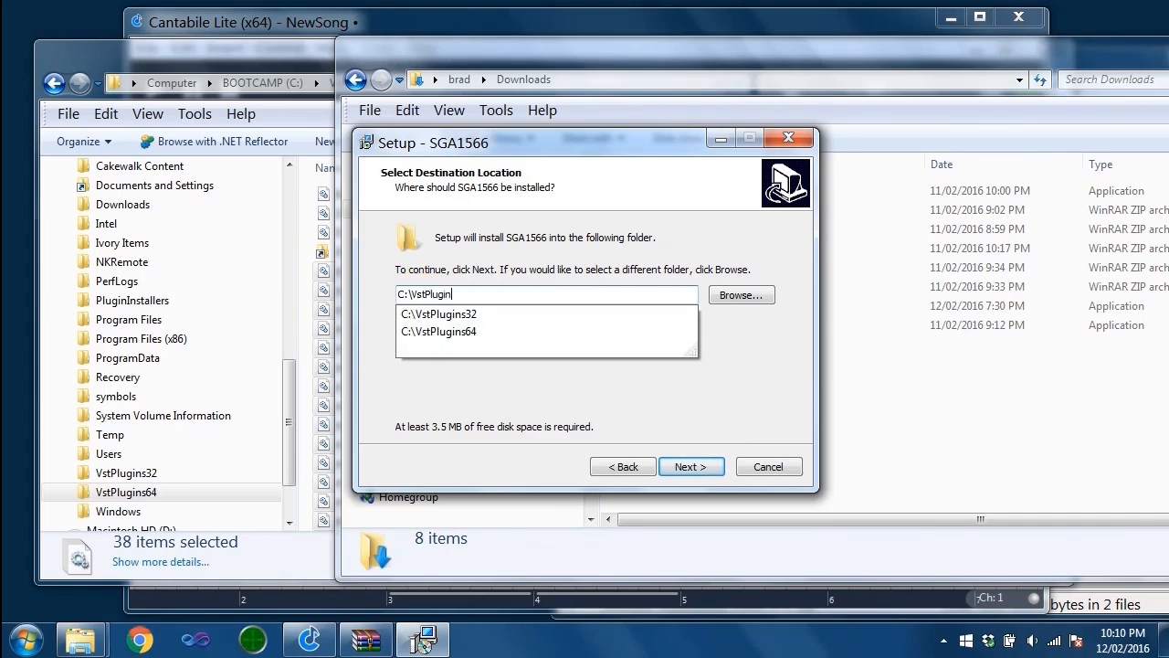
type("s64\\SGA1566")
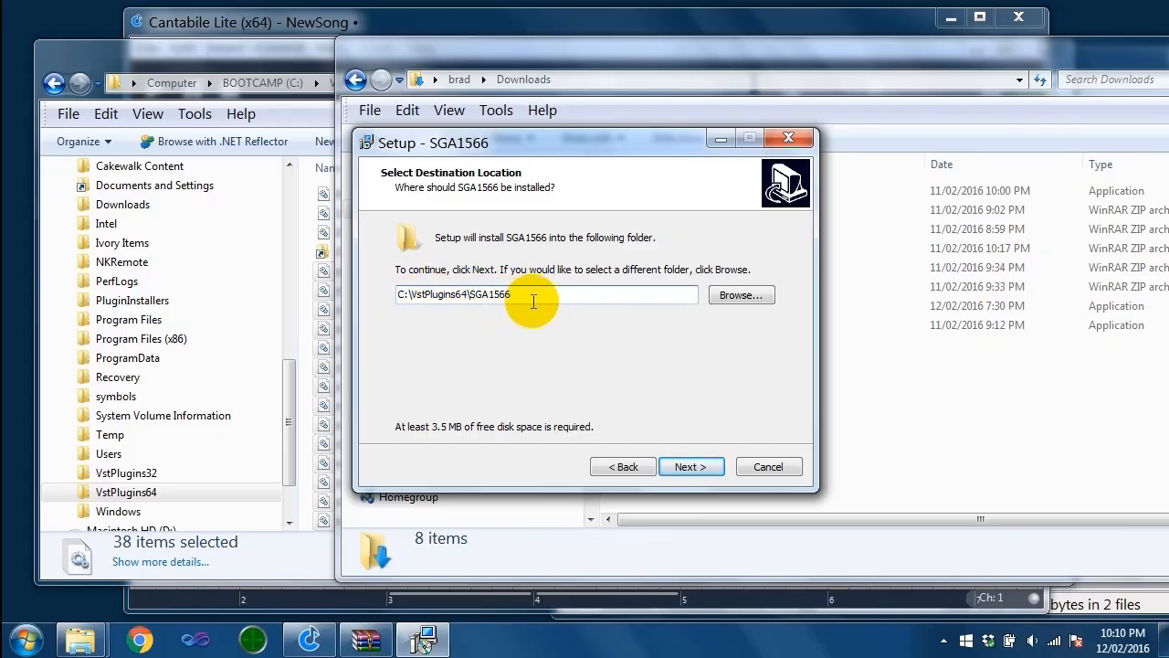
left_click(715, 474)
left_click(696, 469)
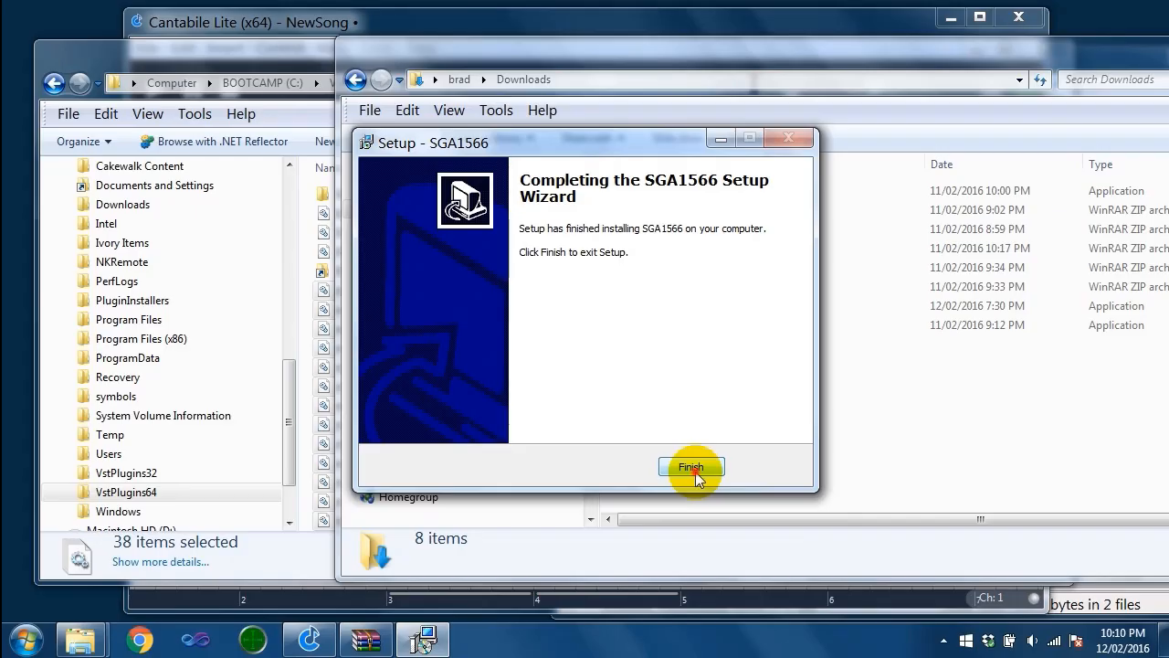
left_click(695, 471)
Check the contents of the SGA1566 subfolder in VstPlugins64 and return to the VstPlugins64 folder
left_click(257, 55)
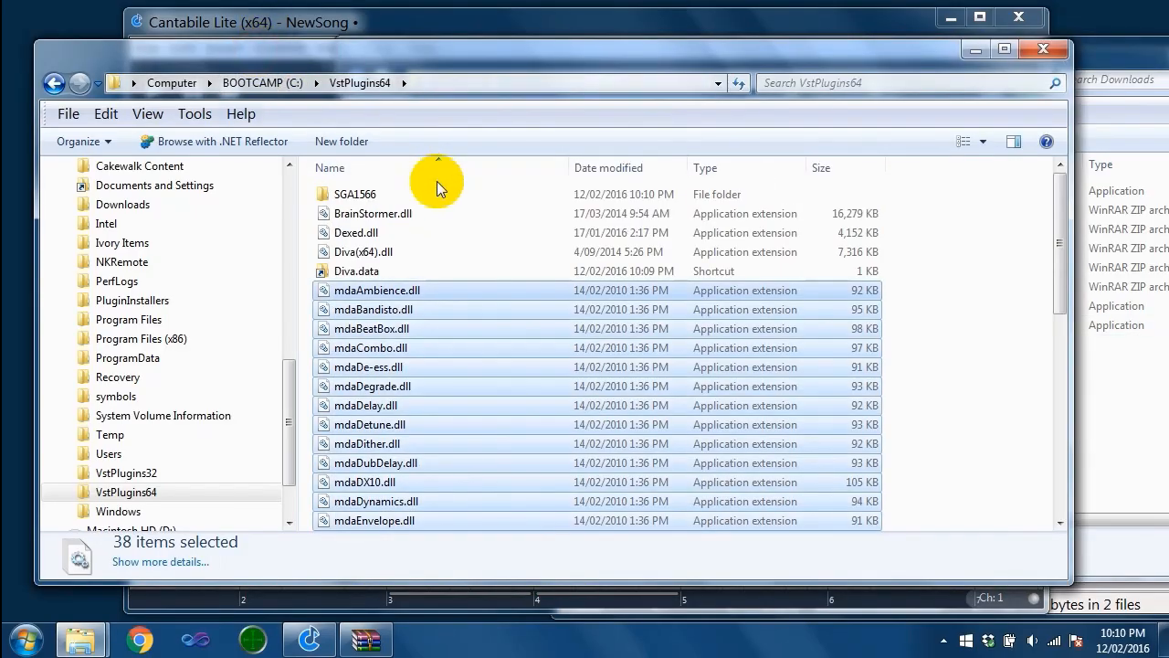
double_click(388, 195)
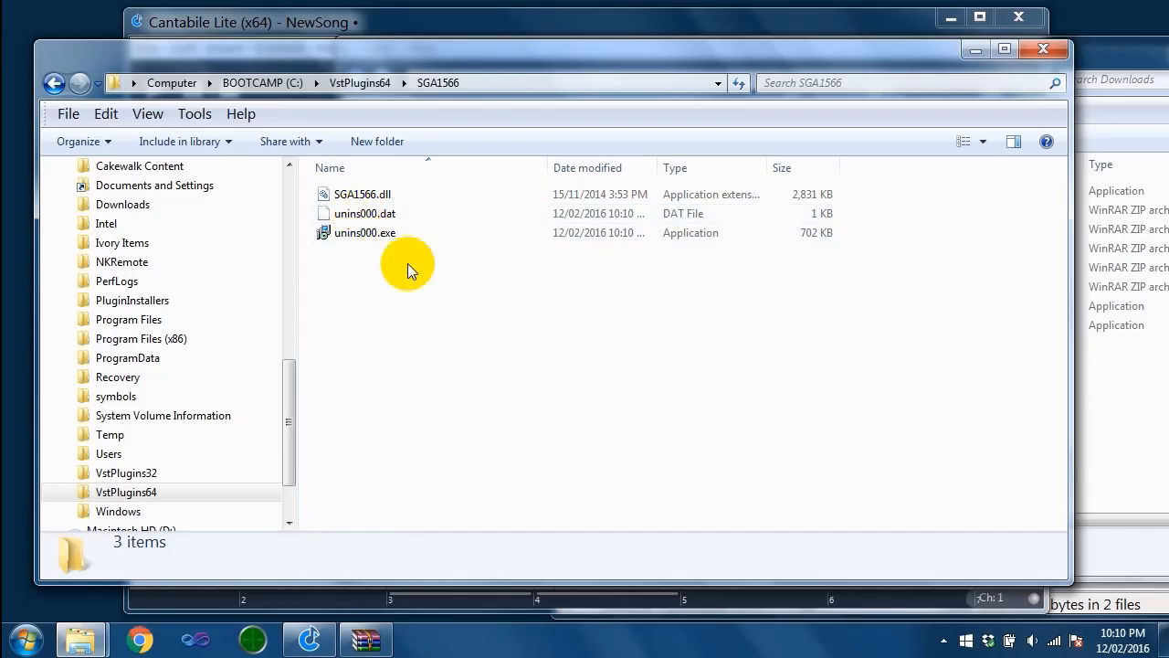
left_click(360, 82)
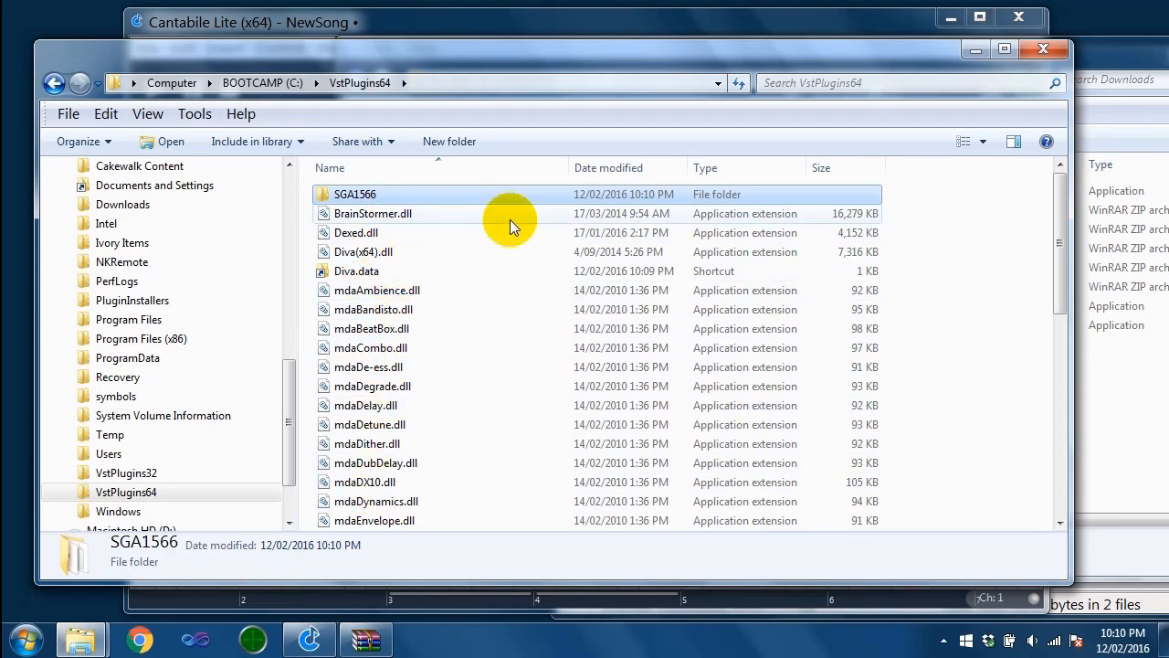
Switch to Cantabile, check which plugins the insert list offers and close it without adding one
left_click(619, 37)
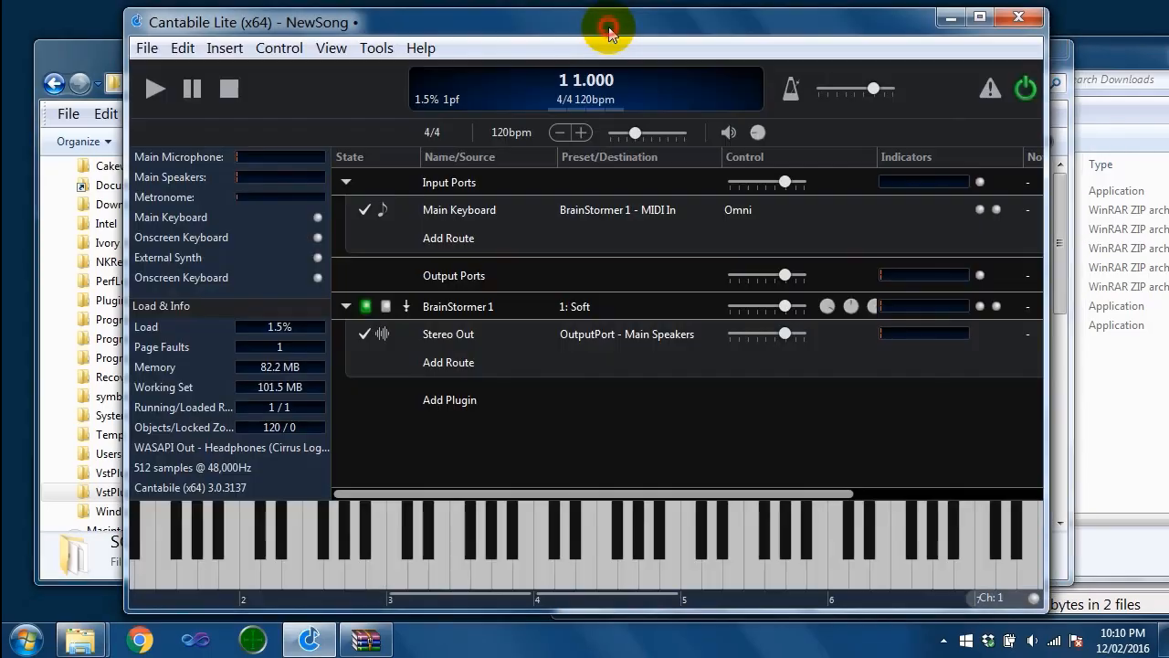
left_click(470, 402)
left_click(486, 194)
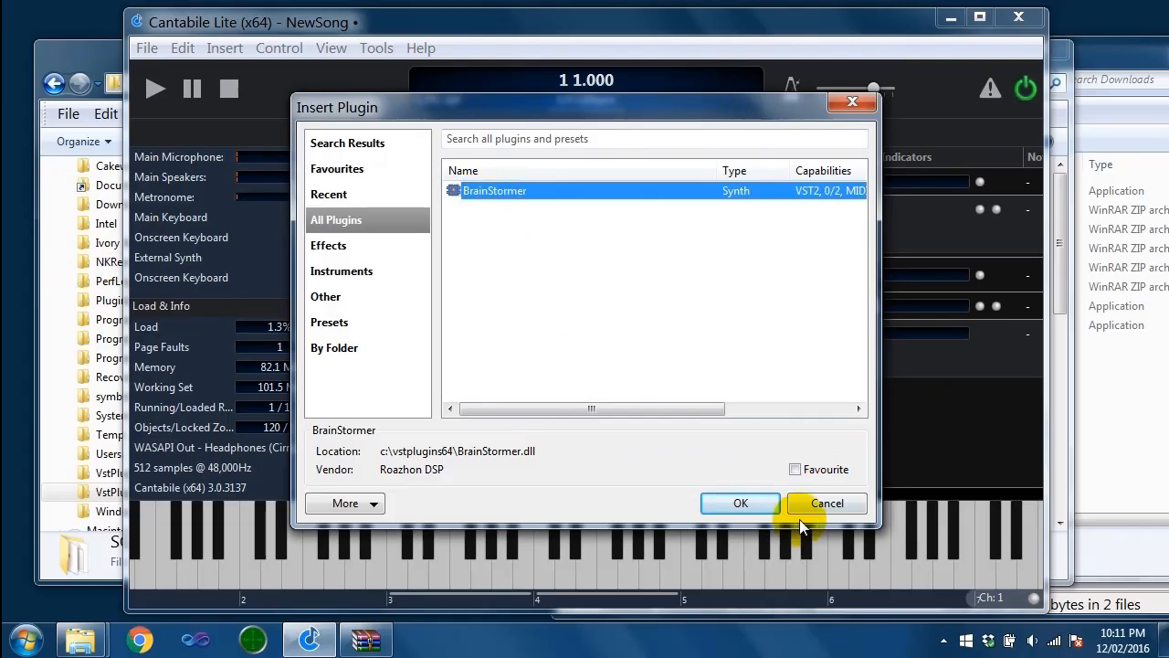
left_click(741, 503)
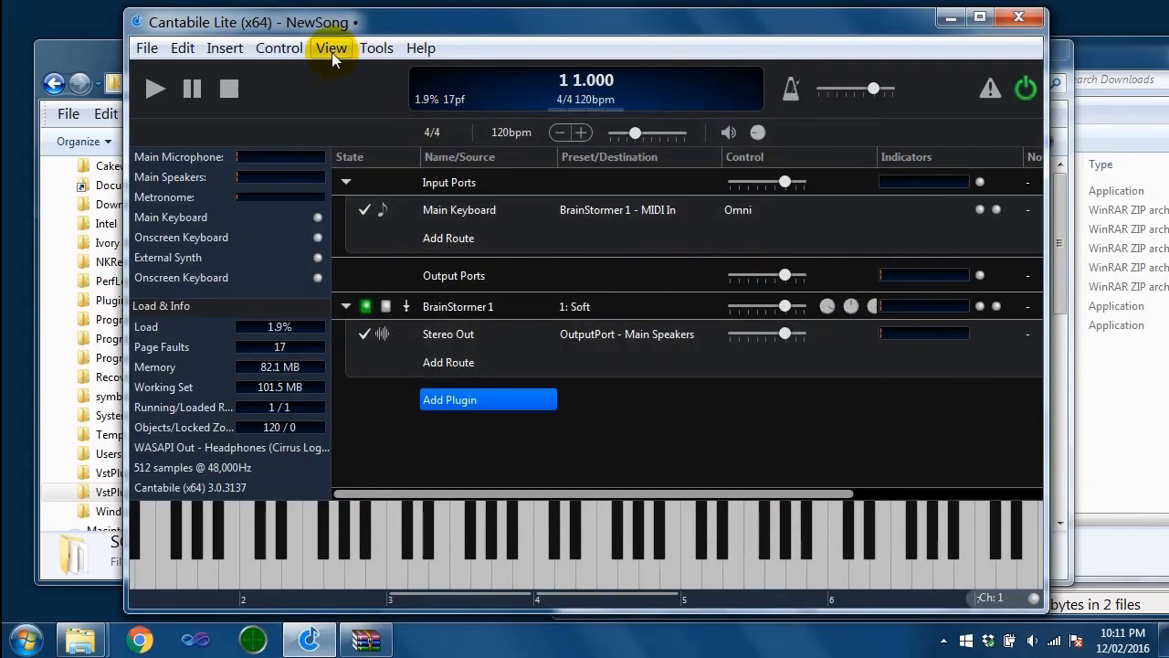
Run a quick scan of the plugin folders
left_click(381, 50)
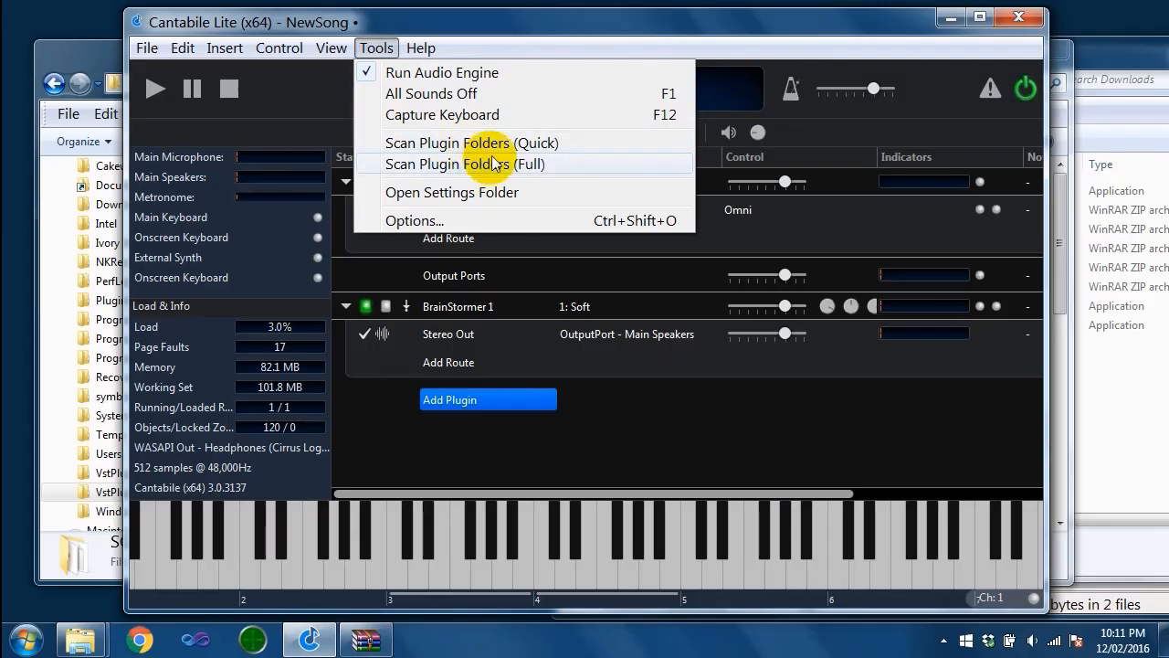
left_click(558, 144)
left_click(722, 357)
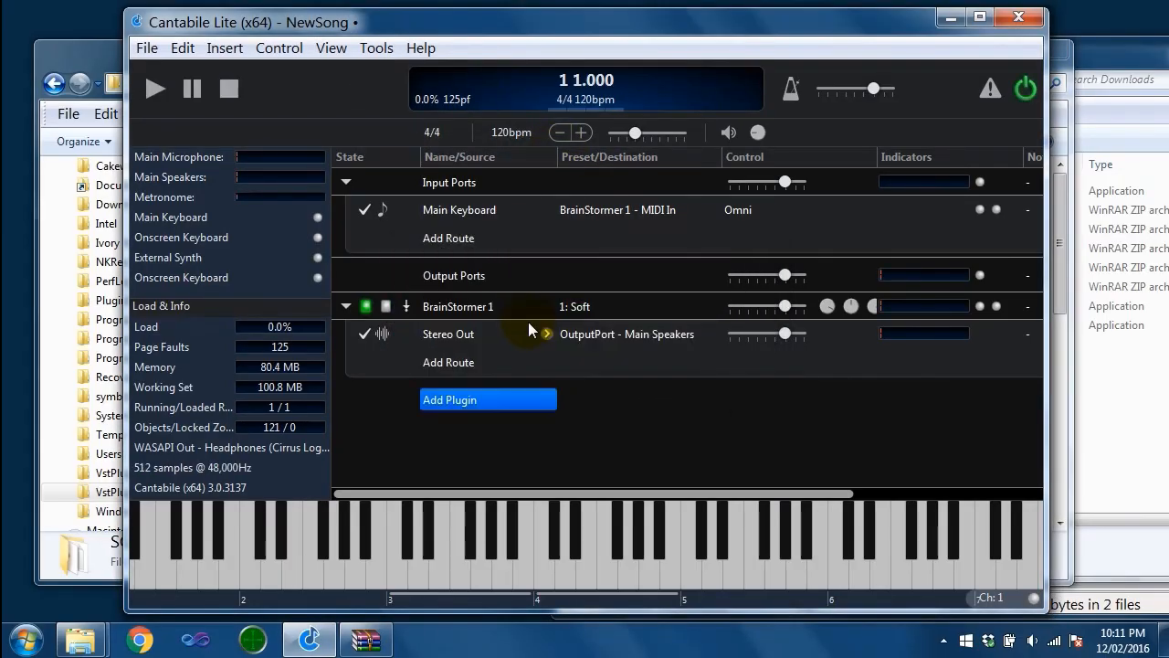
Review the full list of insertable plugins and cancel without adding one
left_click(466, 309)
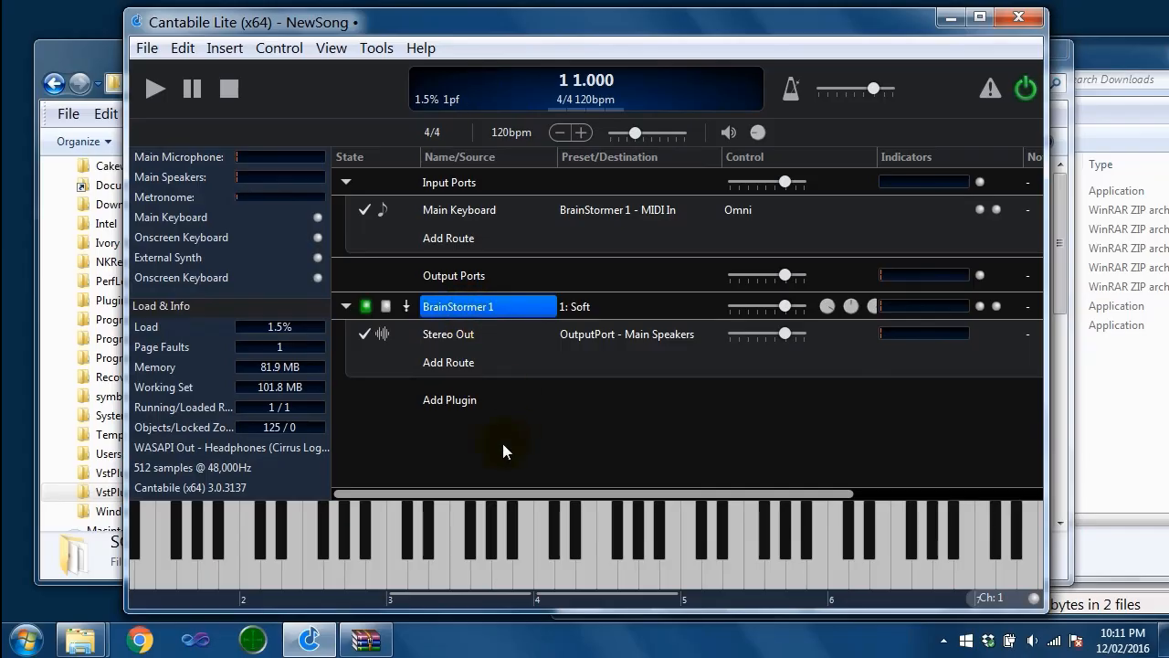
double_click(469, 399)
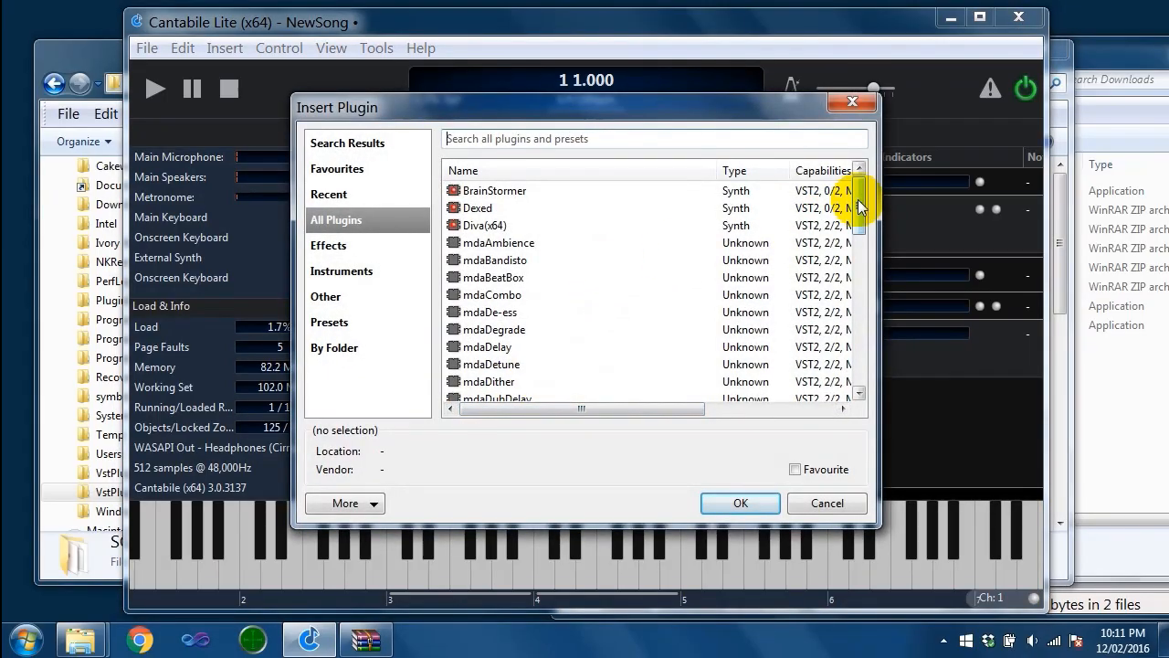
mouse_move(857, 199)
left_mouse_down()
mouse_move(872, 360)
mouse_move(848, 274)
mouse_move(852, 182)
left_mouse_up()
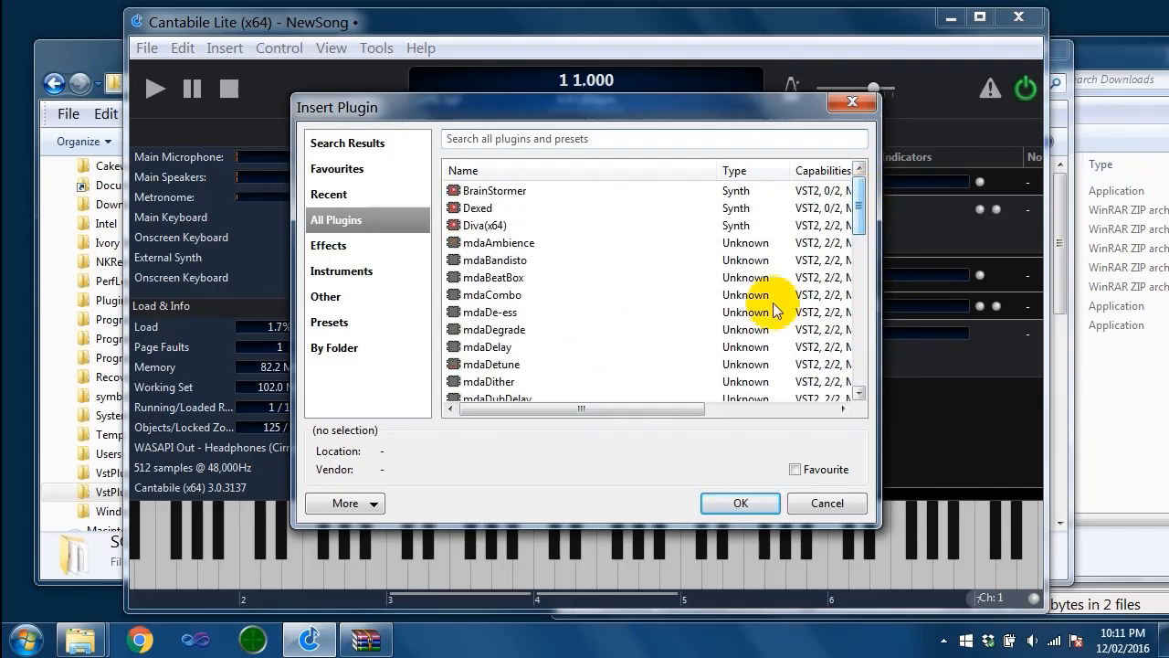
left_click(826, 503)
Remove the BrainStormer plugin from the song and insert Diva(x64) in its place
left_click(454, 308)
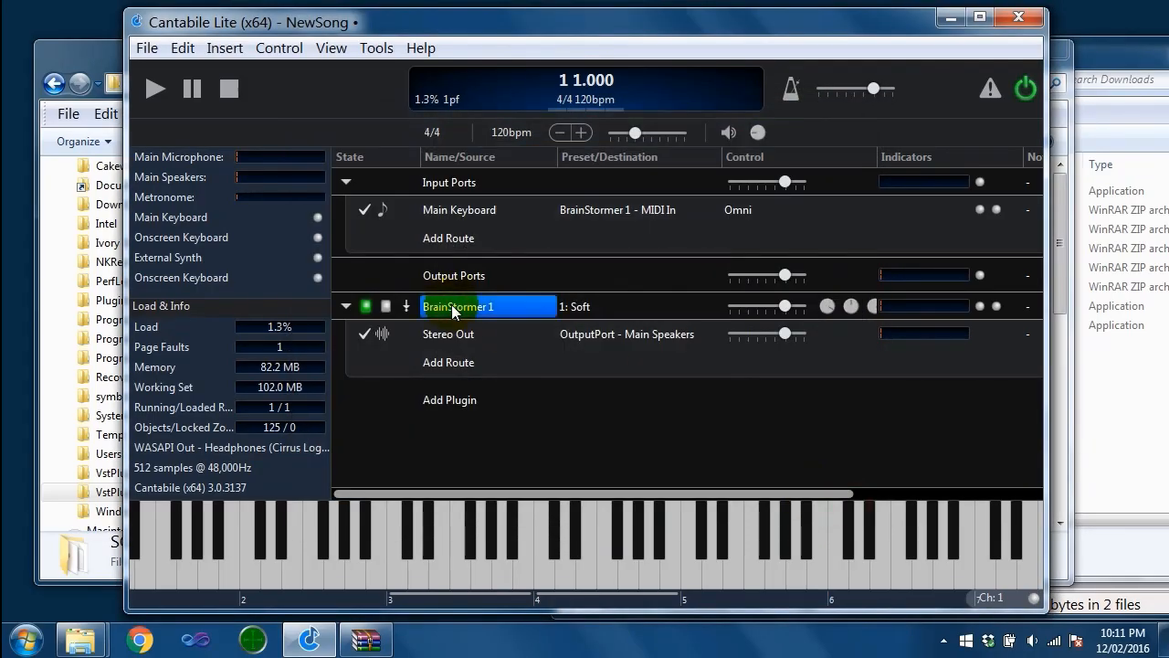
key("Delete")
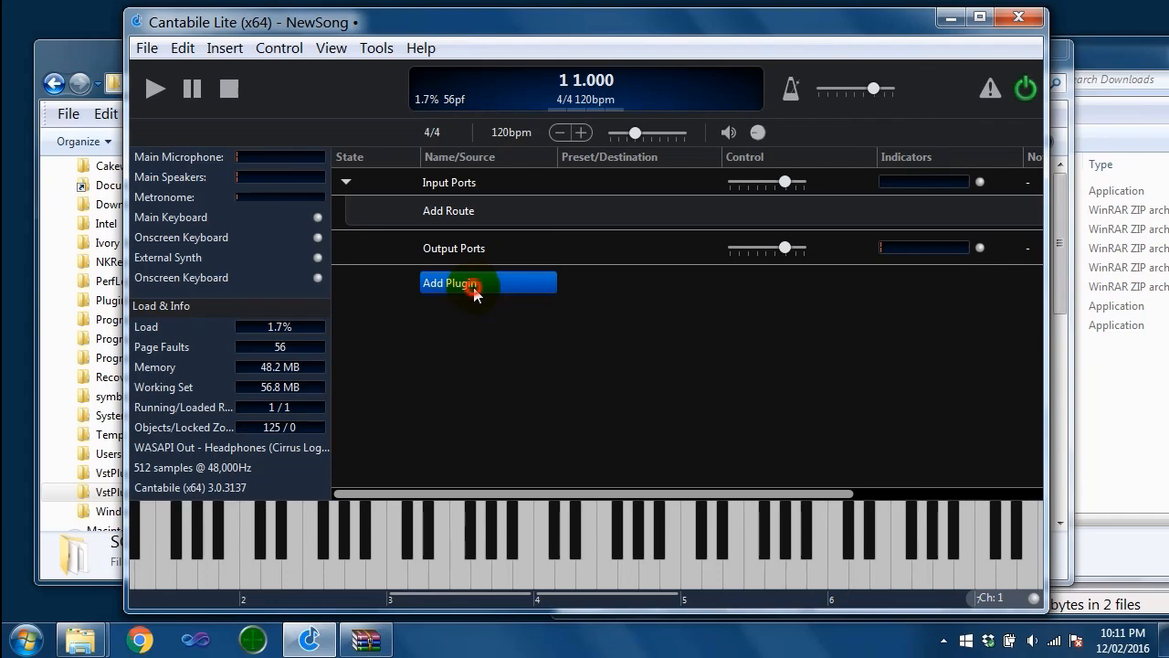
double_click(475, 284)
mouse_move(862, 202)
left_mouse_down()
mouse_move(848, 261)
mouse_move(851, 201)
left_mouse_up()
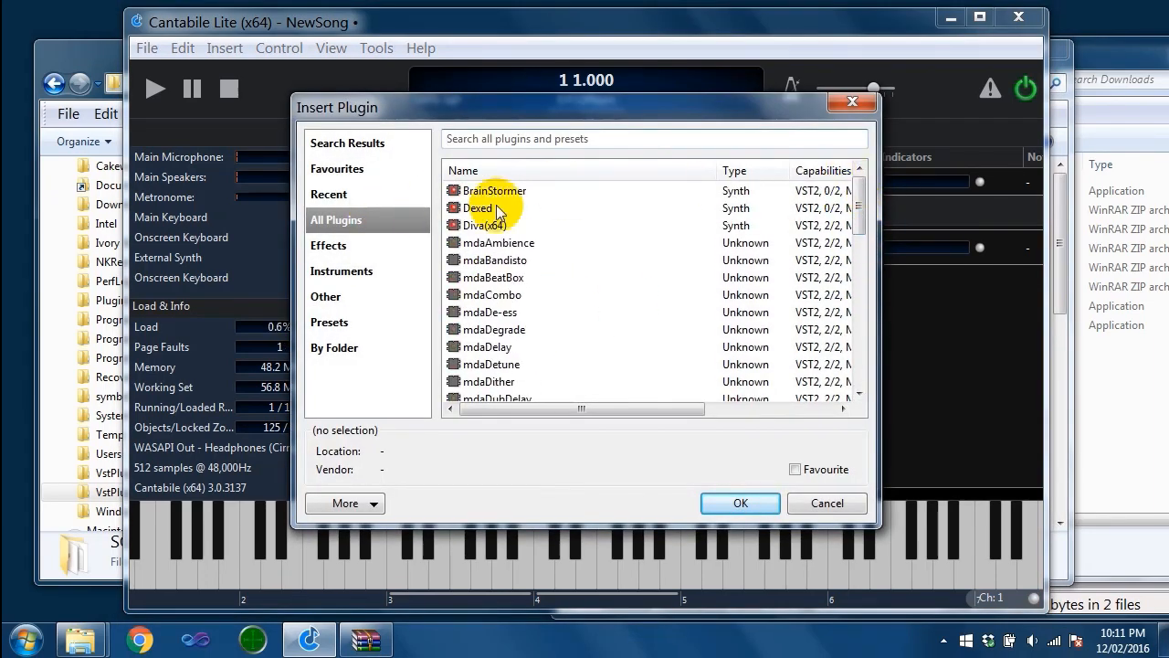
double_click(528, 225)
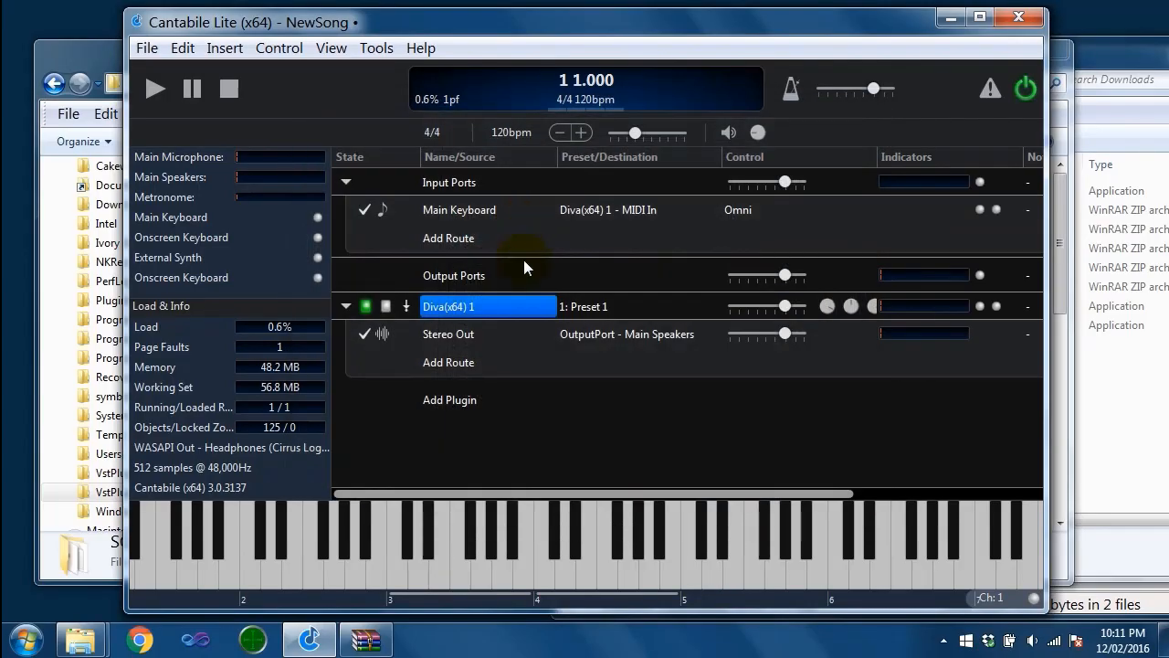
Open the Diva editor, dismiss the demo notice, load the HS Gammond preset and close the editor
double_click(509, 308)
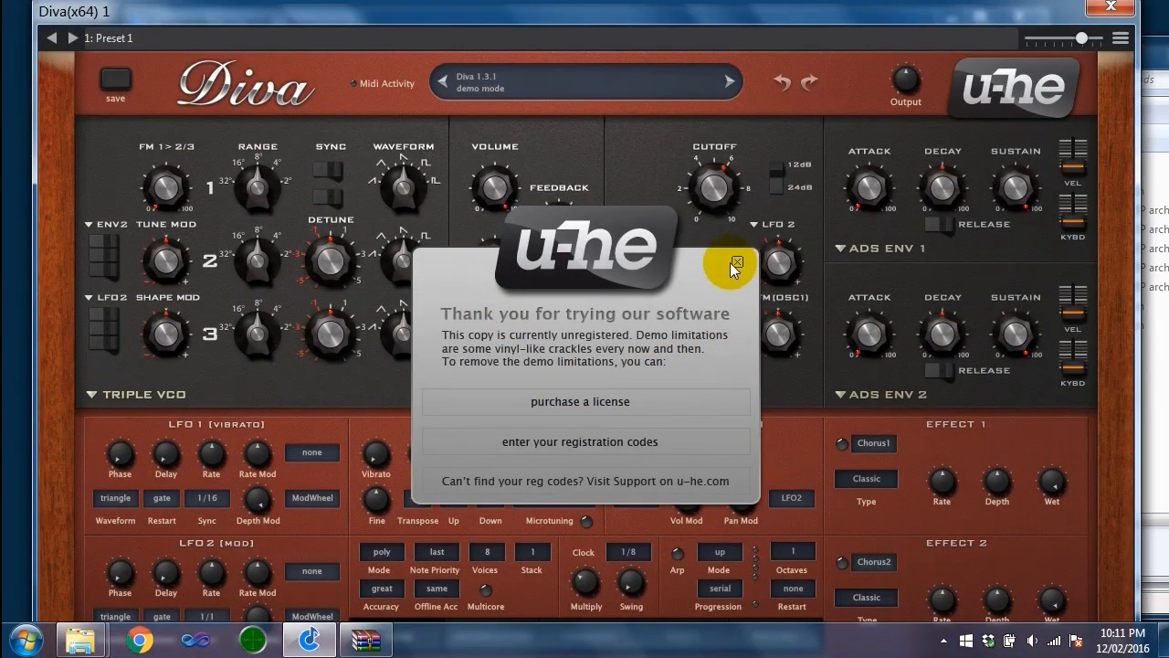
left_click(736, 264)
left_click(537, 103)
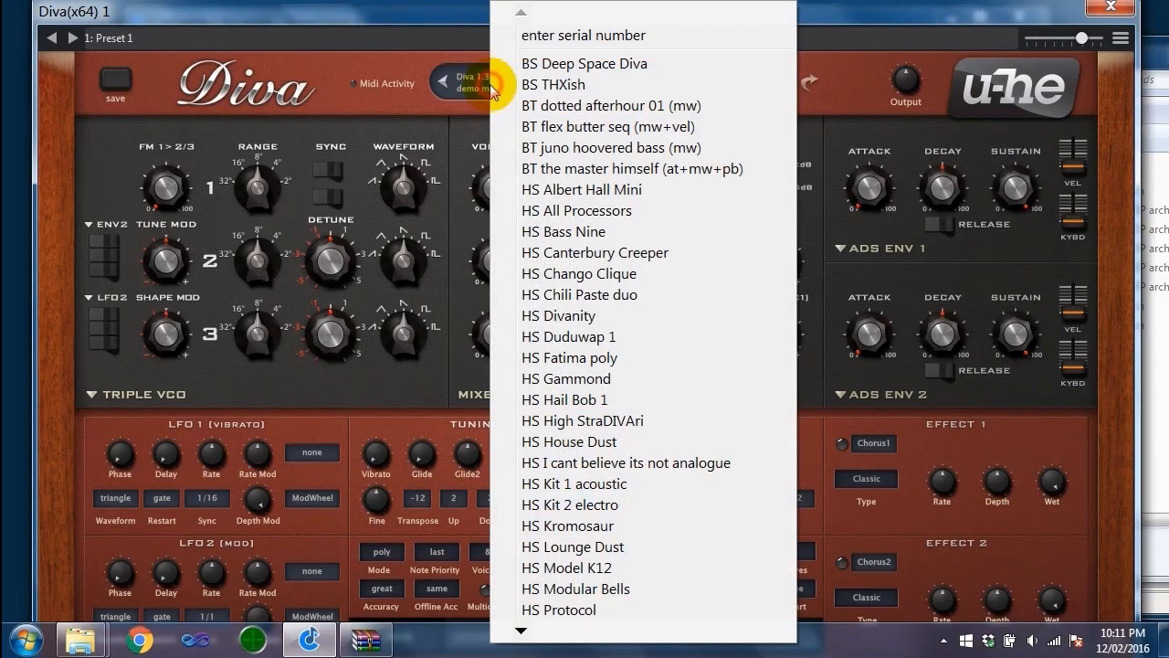
left_click(625, 382)
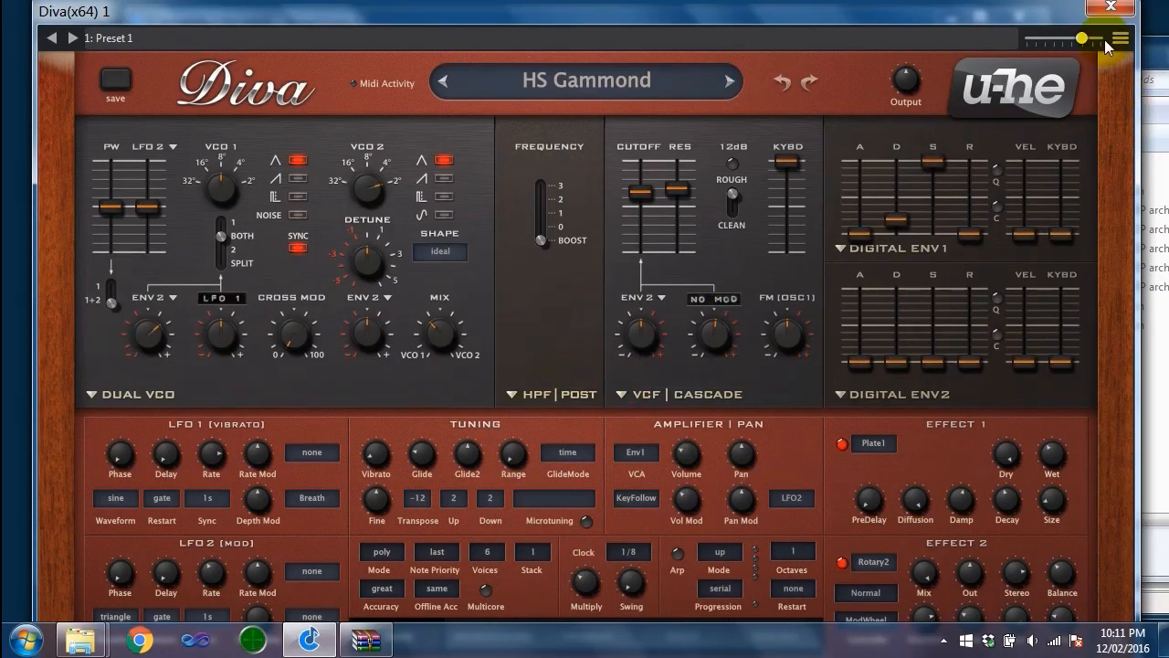
left_click(1111, 8)
Play several notes around octave 4 on the onscreen keyboard to test the Diva sound
left_click(595, 551)
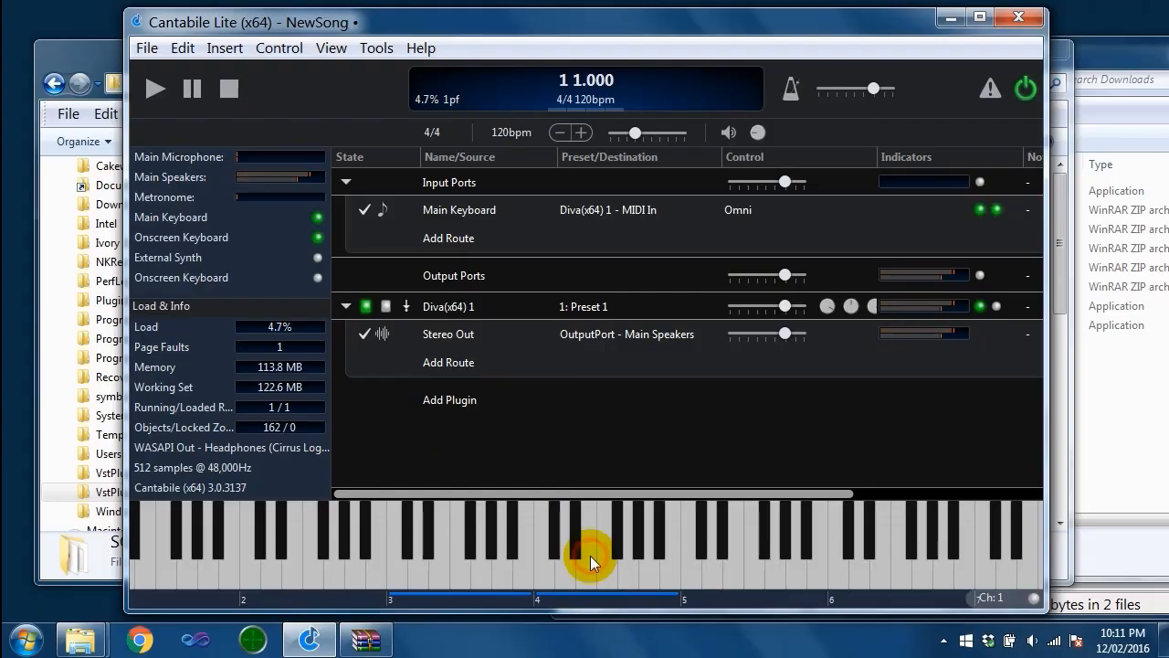
left_click(553, 557)
left_click(548, 526)
left_click(544, 523)
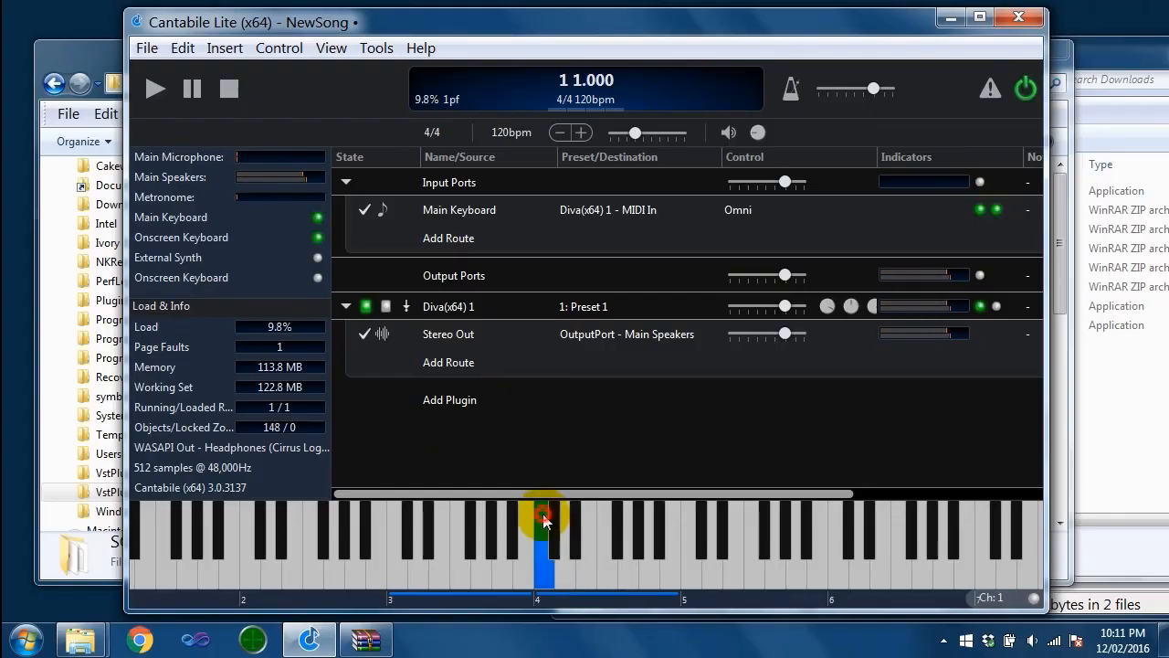
left_click(539, 572)
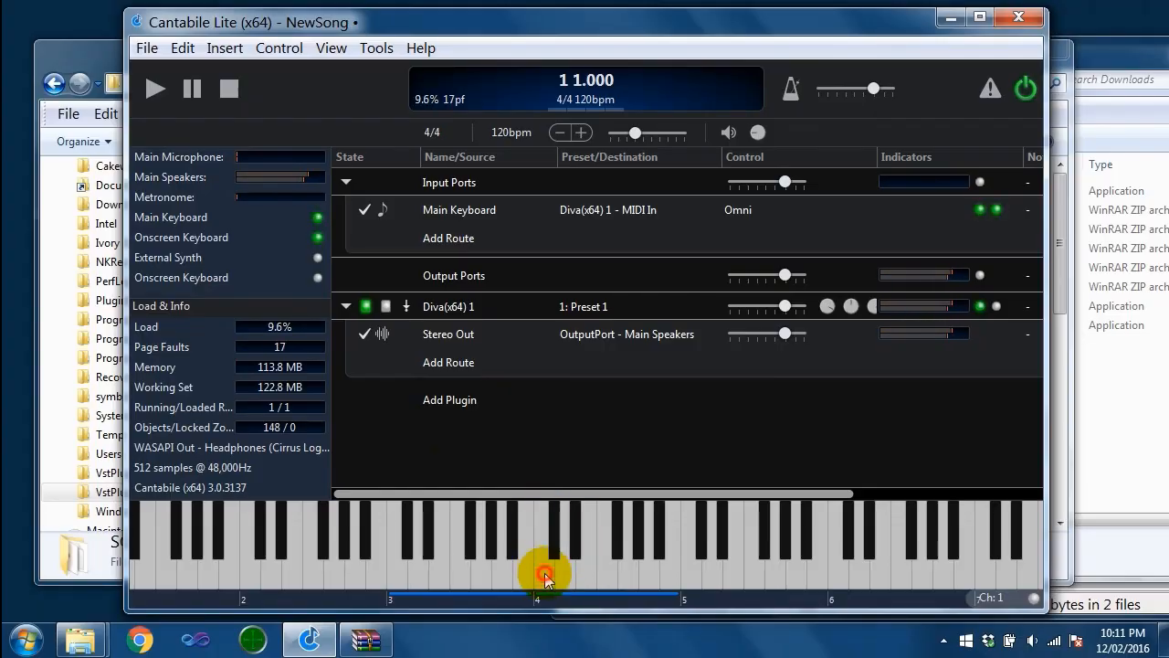
Replace the Diva(x64) plugin with mdaPiano, found by searching for "piano", and play test notes on the onscreen keyboard
left_click(507, 315)
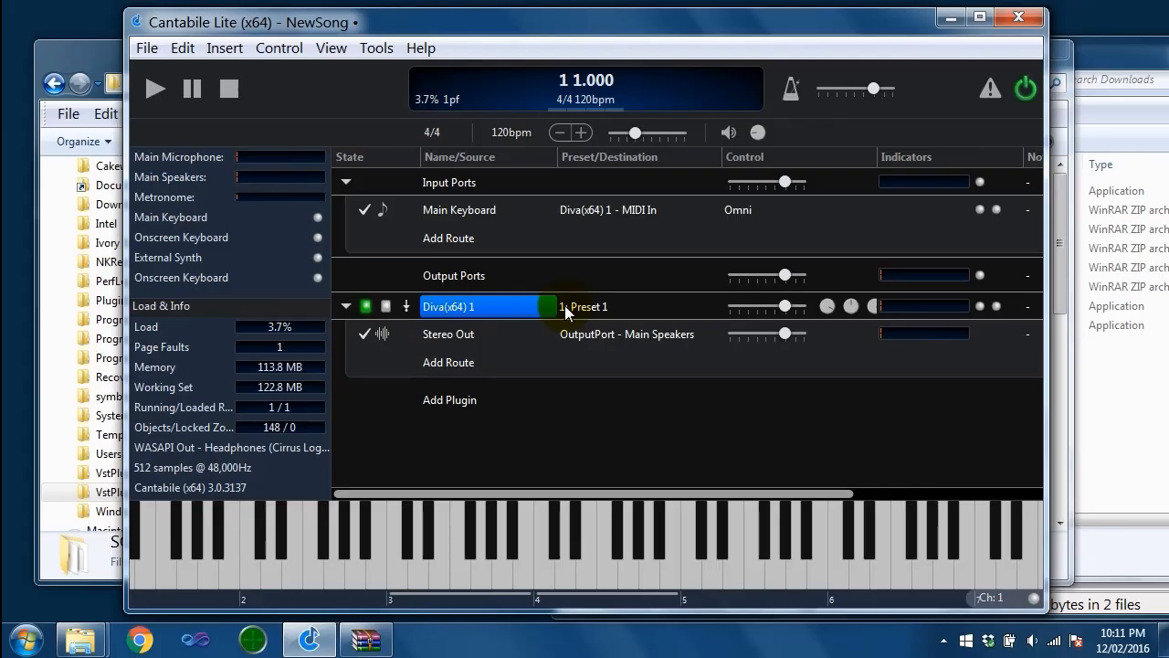
key("Delete")
left_click(477, 285)
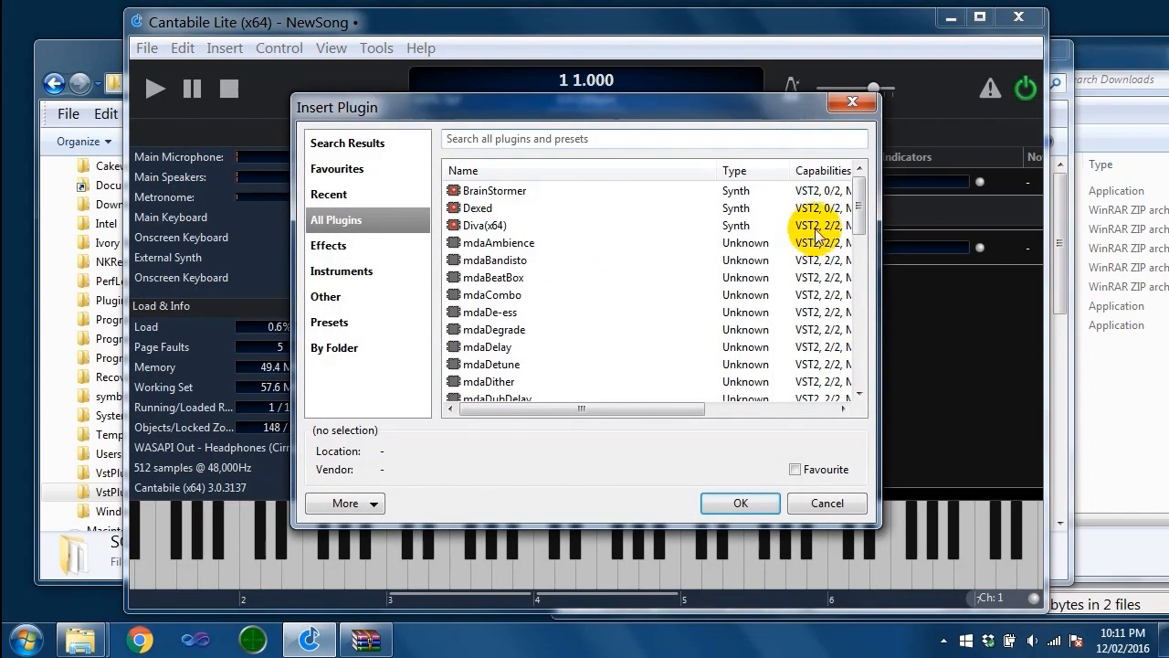
type("iano")
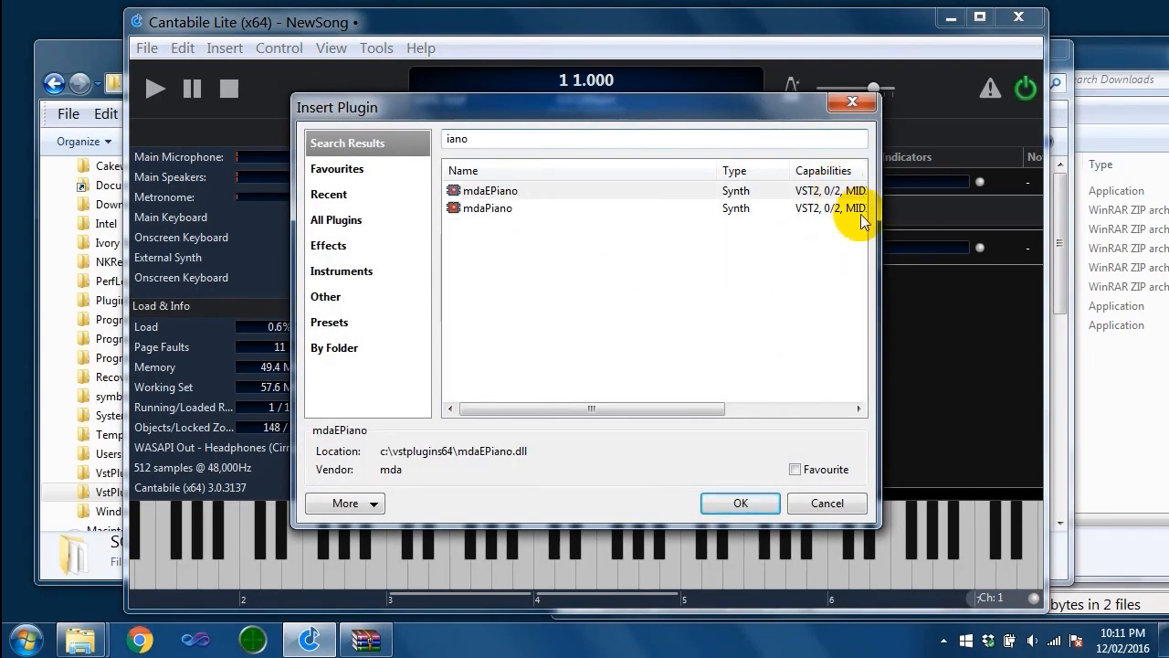
key("BackSpace")
key("BackSpace")
key("BackSpace")
key("BackSpace")
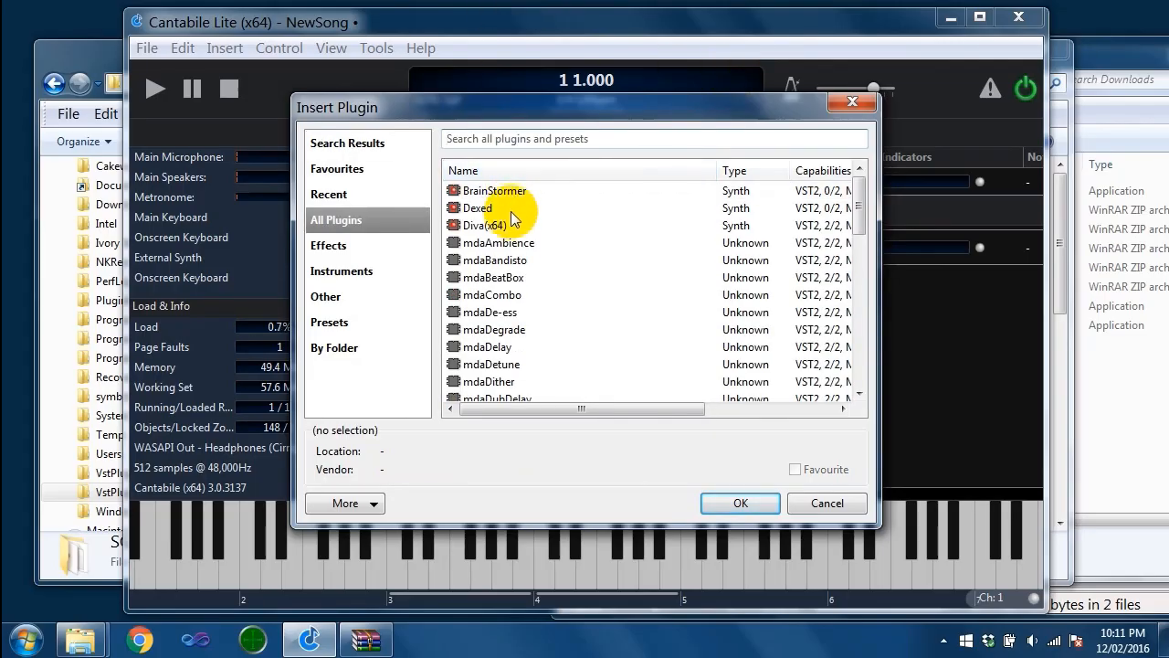
type("piano")
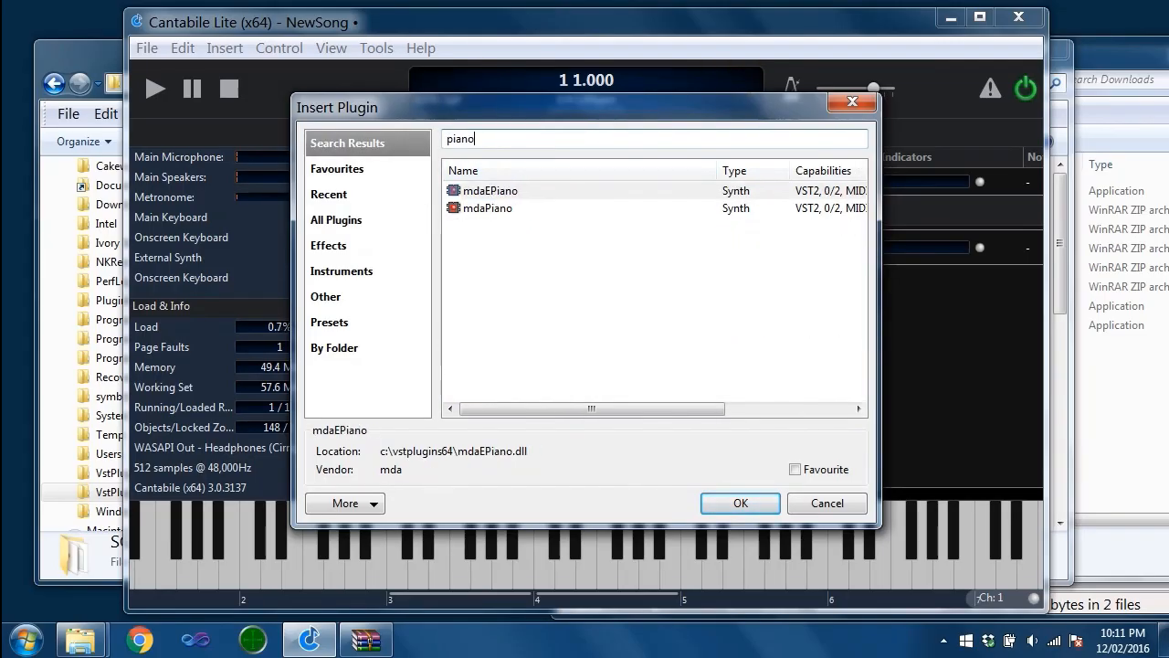
double_click(508, 214)
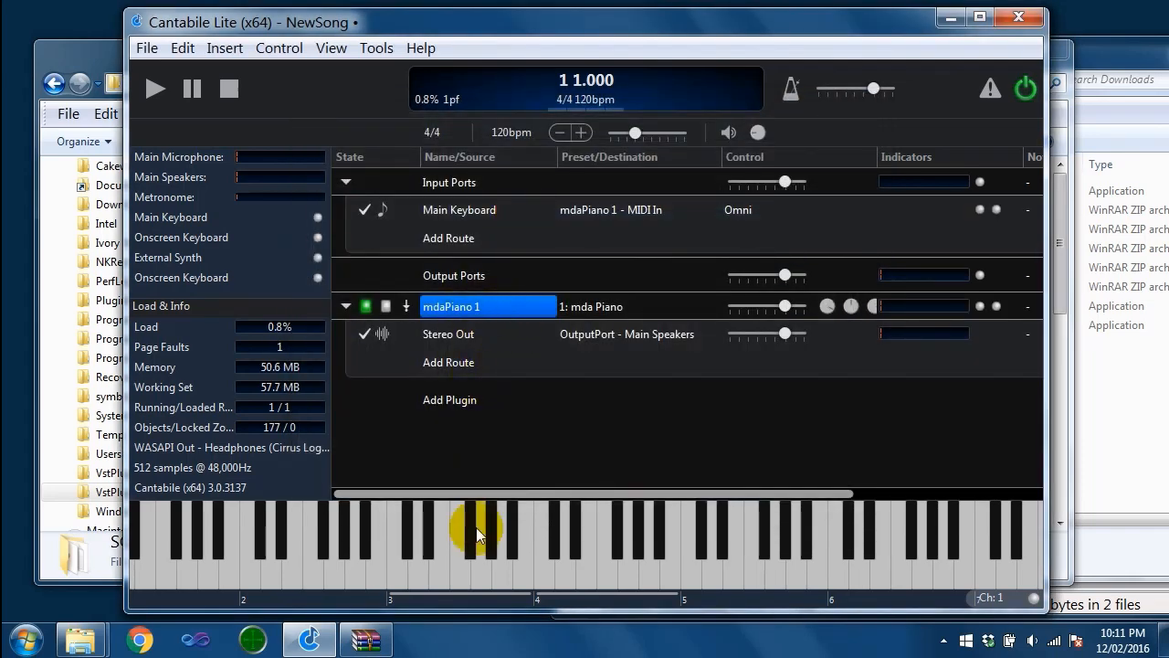
left_click(548, 573)
left_click(541, 514)
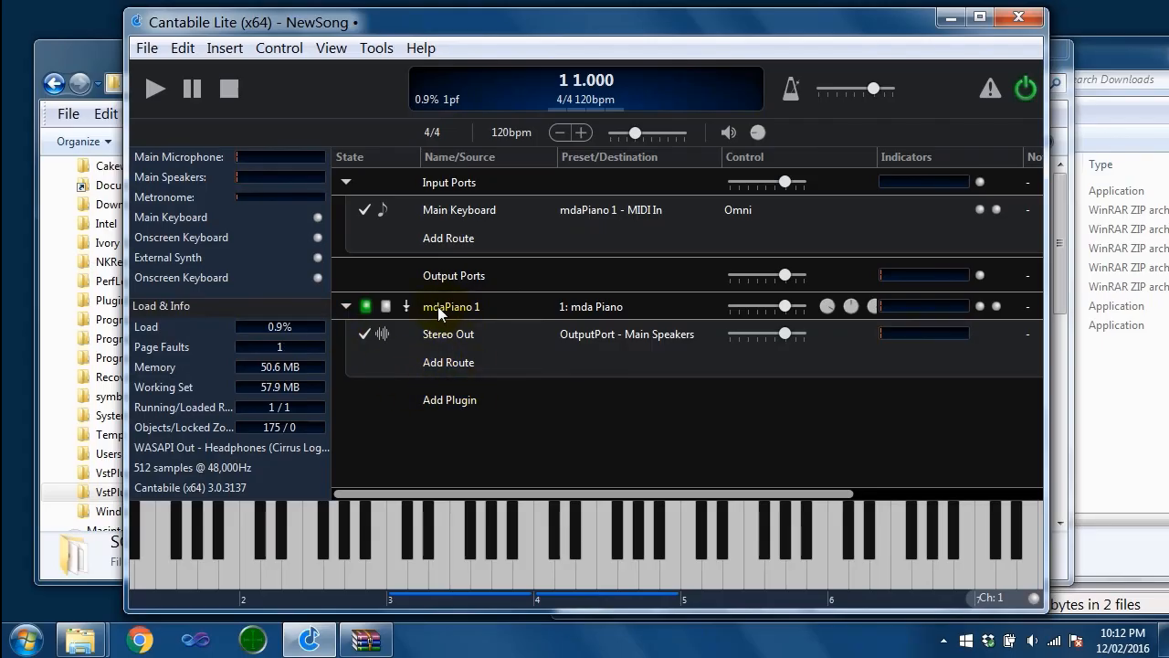
Add the mdaLeslie plugin to the song below mdaPiano 1
left_click(449, 399)
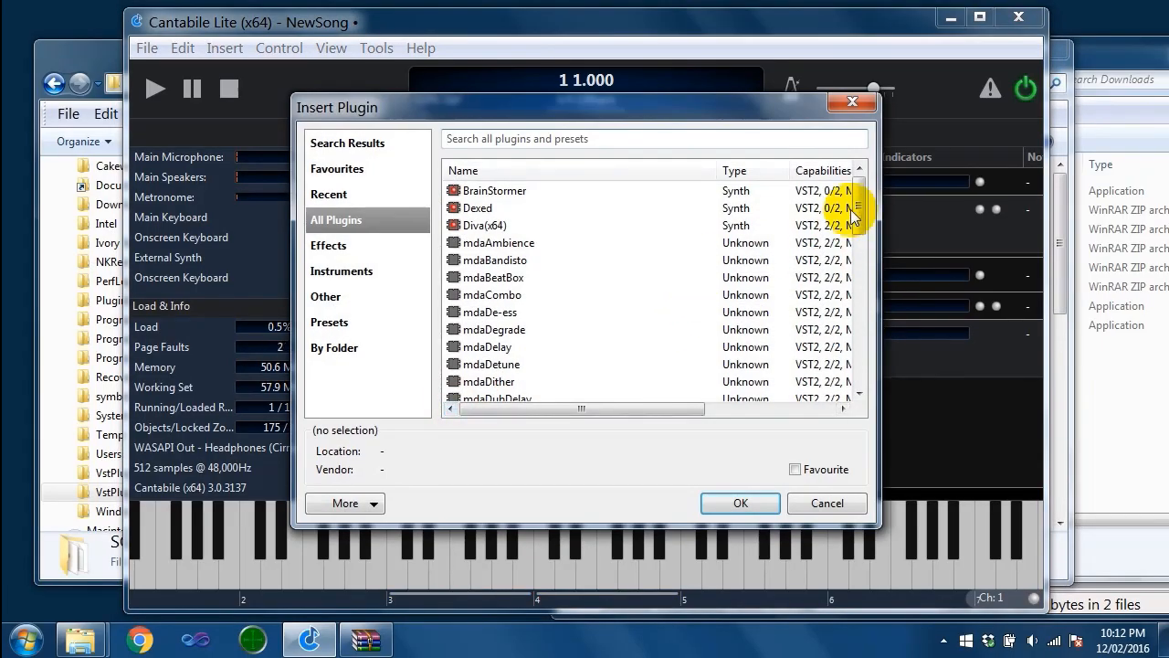
left_click_drag(861, 212, 858, 281)
double_click(508, 277)
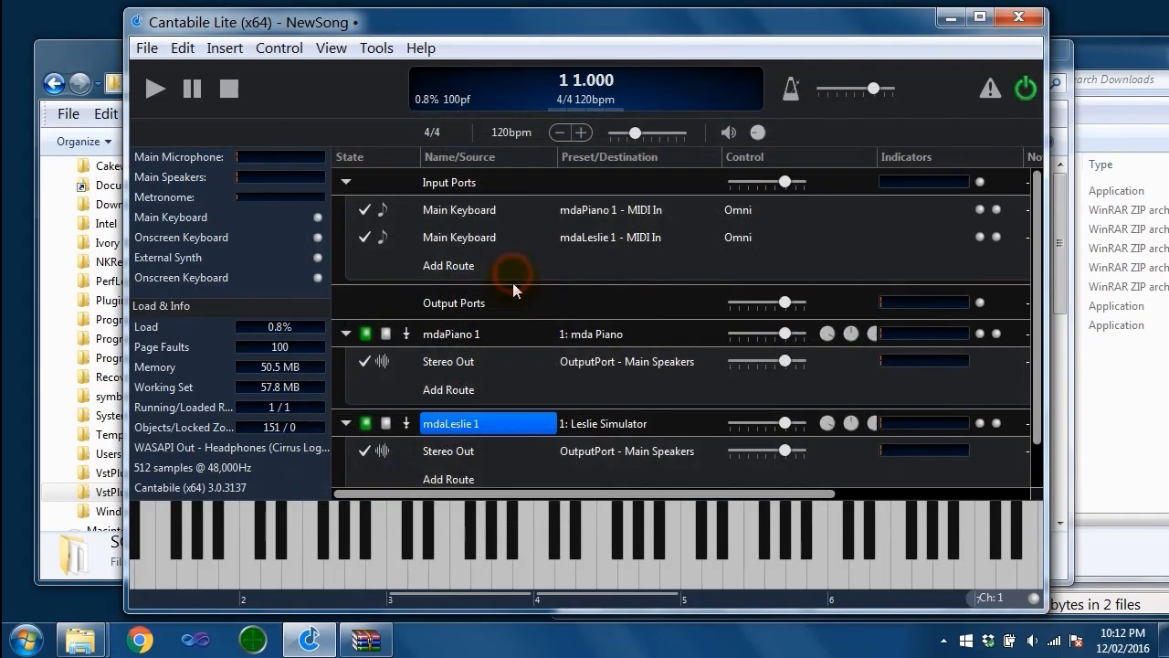
Route mdaPiano 1's Stereo Out to mdaLeslie 1 - Stereo In and play test notes on the onscreen keyboard
left_click(452, 363)
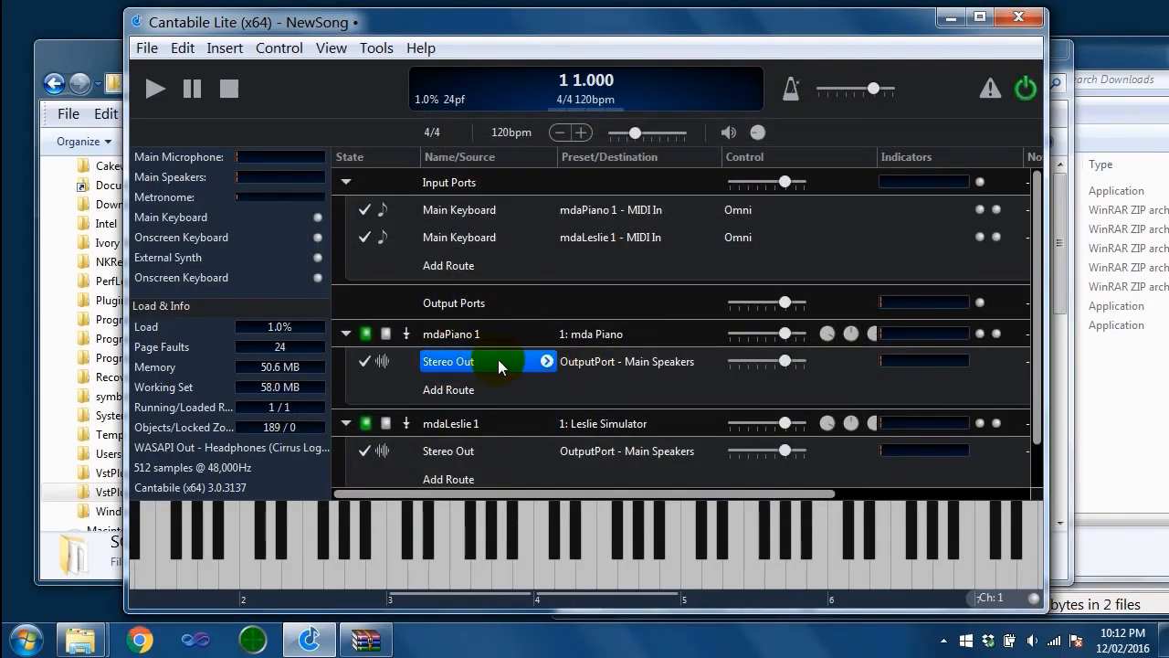
left_click(676, 366)
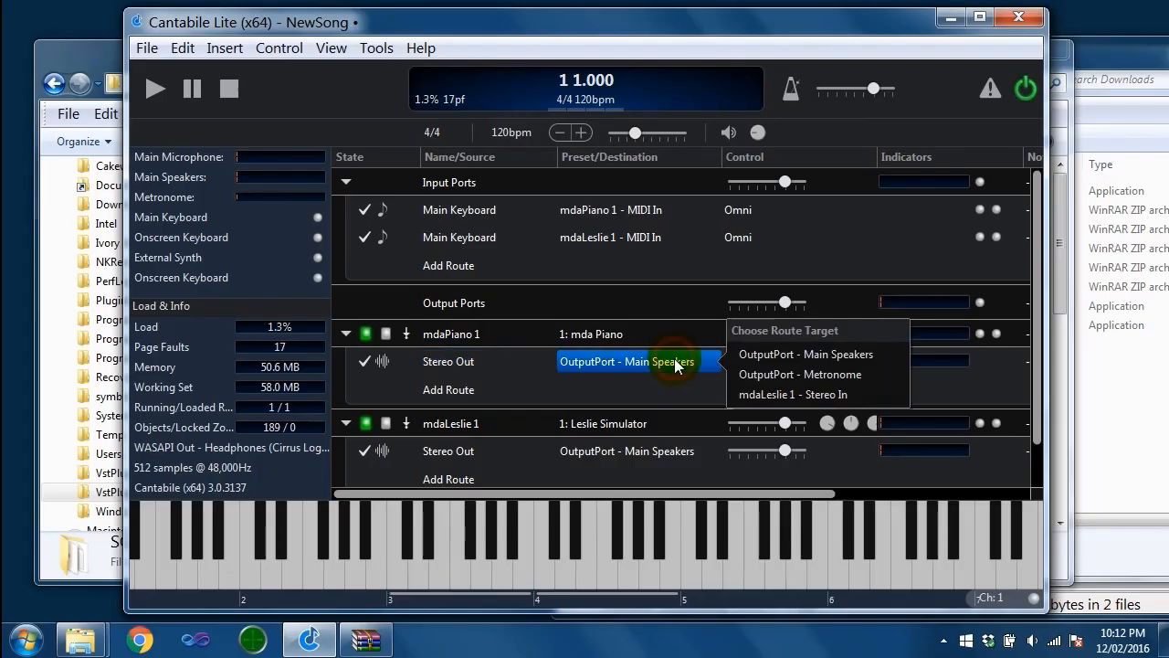
left_click(791, 395)
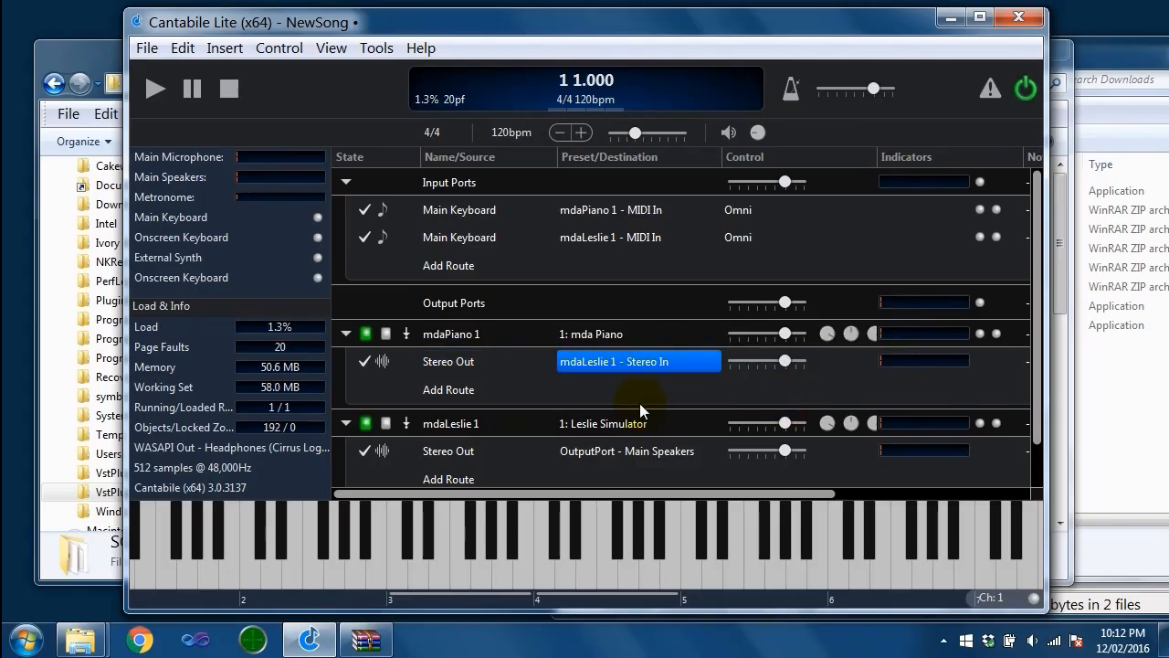
left_click(537, 589)
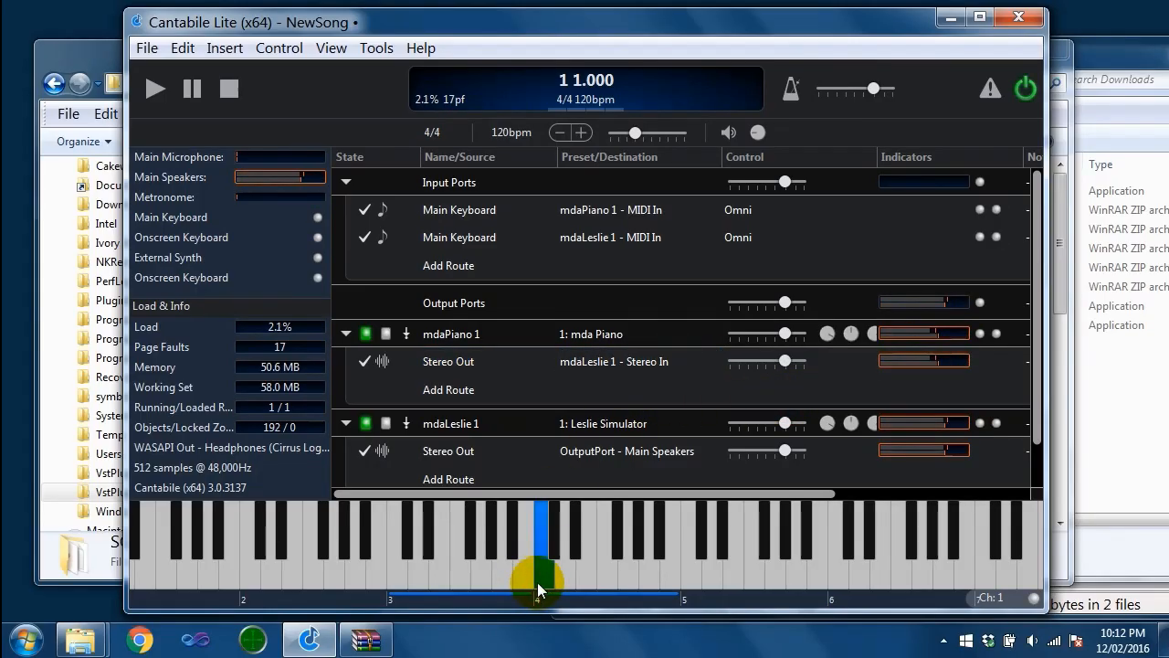
left_click(538, 586)
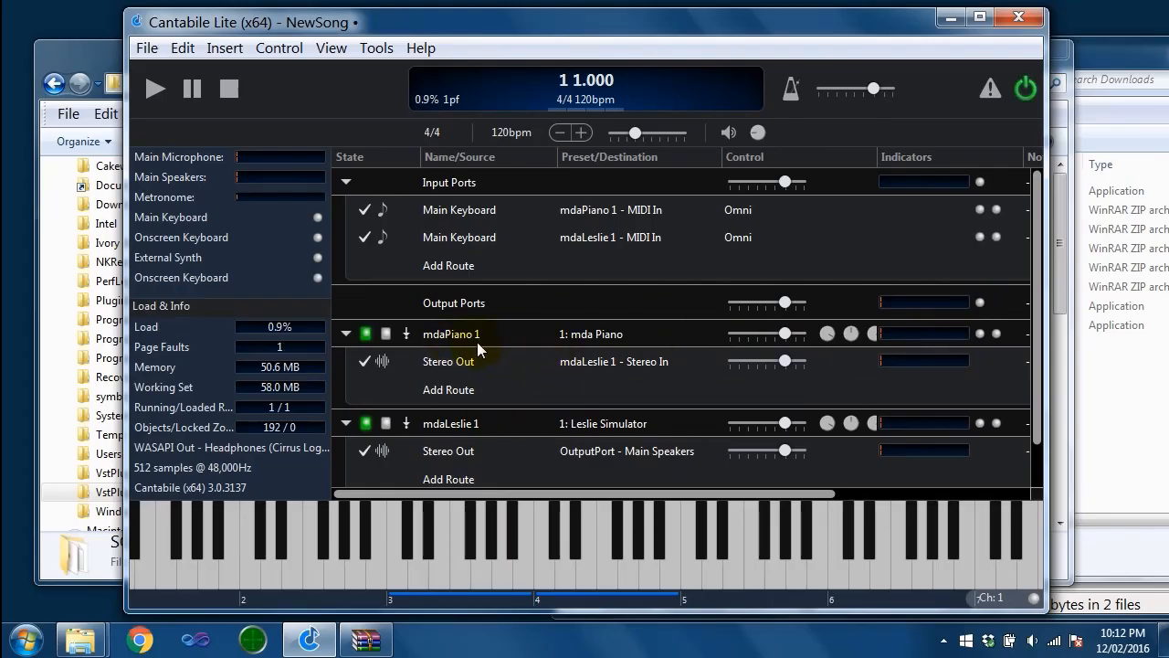
Maximize the Cantabile window and suspend the mdaPiano 1 plugin
double_click(613, 28)
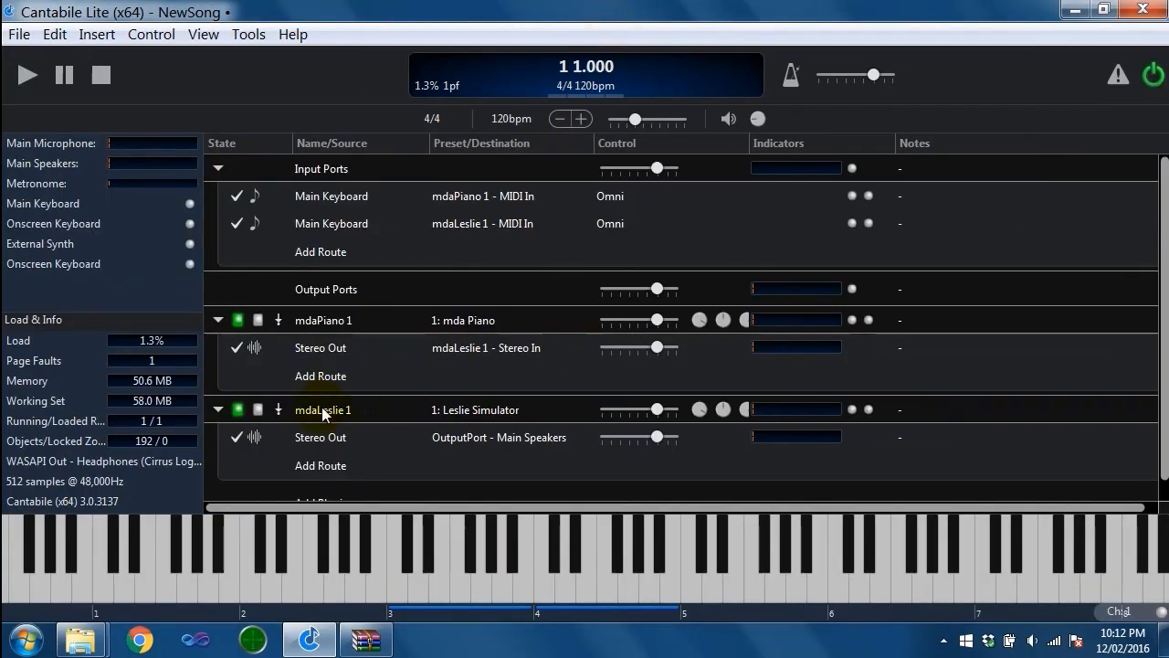
left_click(259, 325)
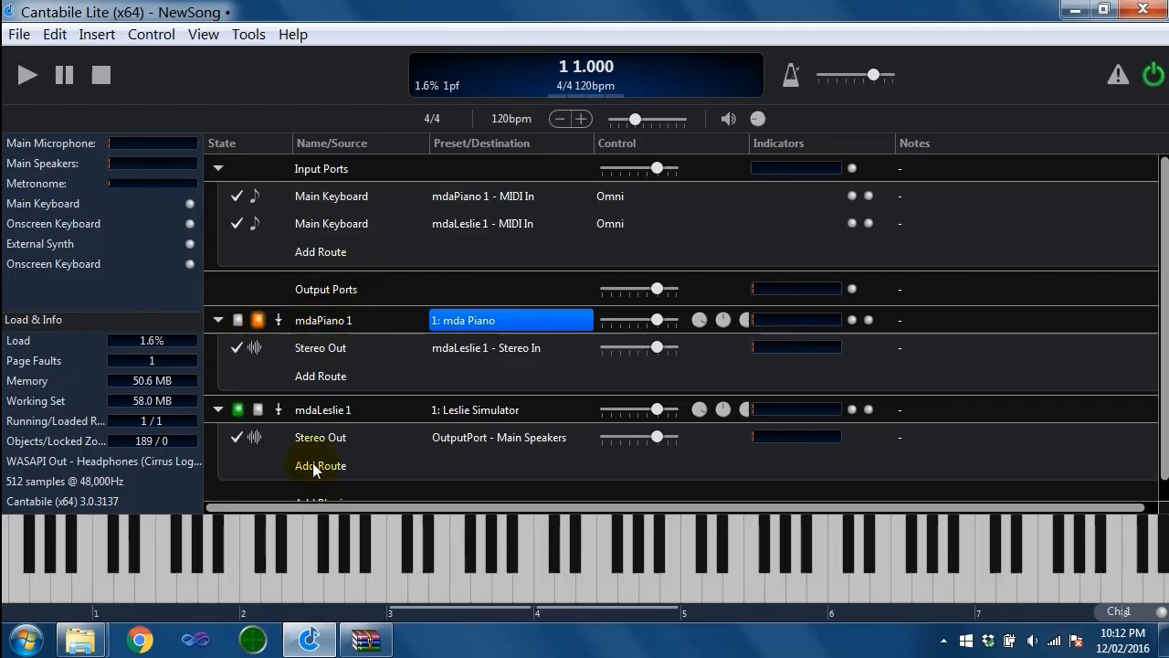
left_click(278, 321)
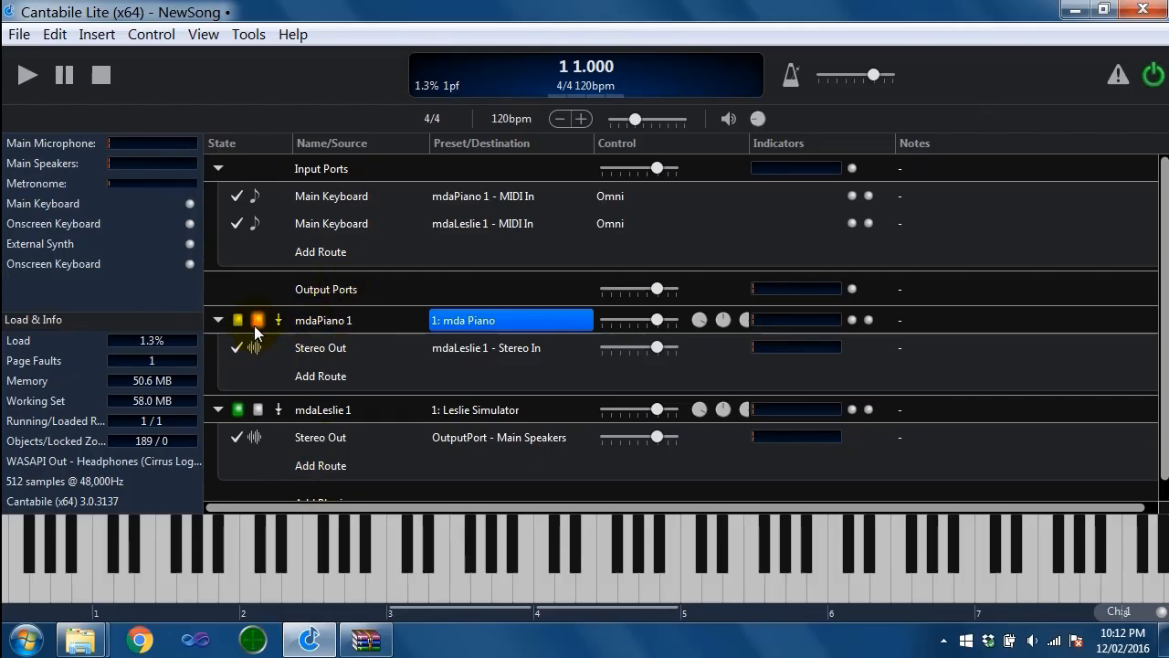
left_click(349, 320)
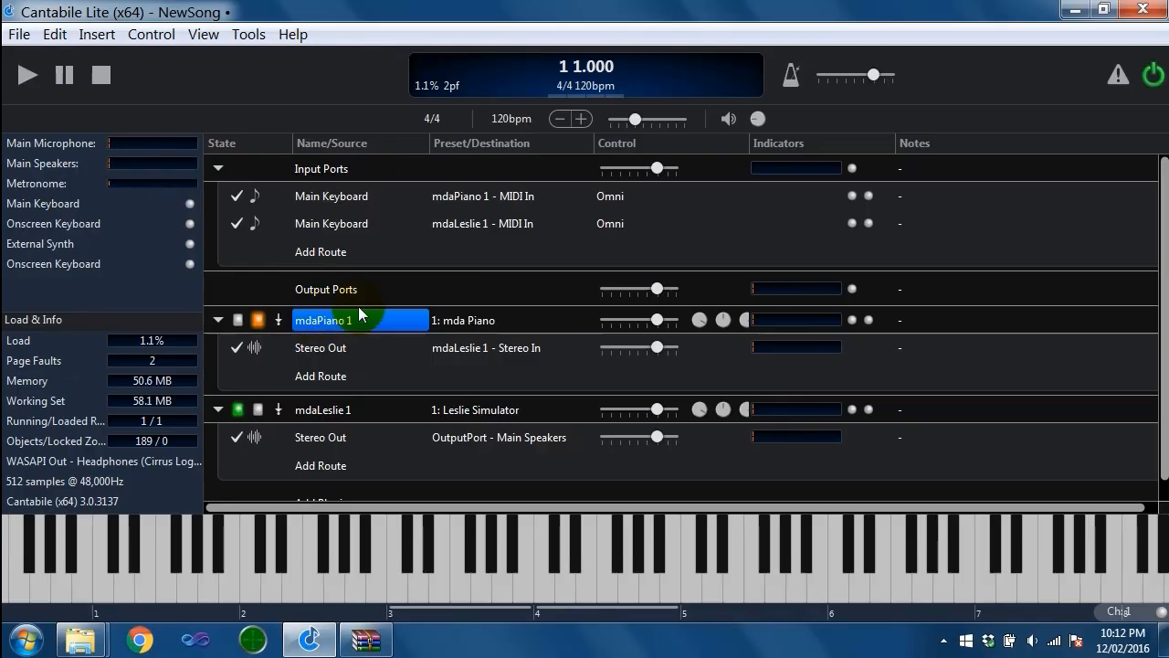
Choose the School Piano preset for mdaPiano 1 and play test notes near octave 4 with the plugin running again
left_click(507, 320)
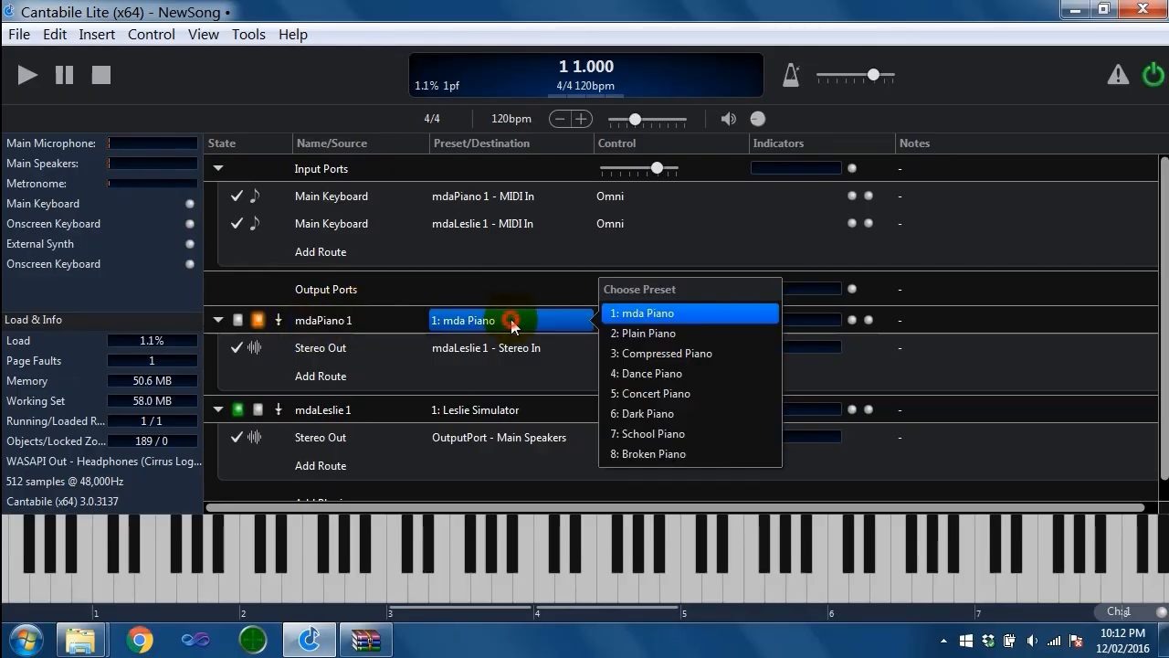
left_click(649, 435)
left_click(540, 559)
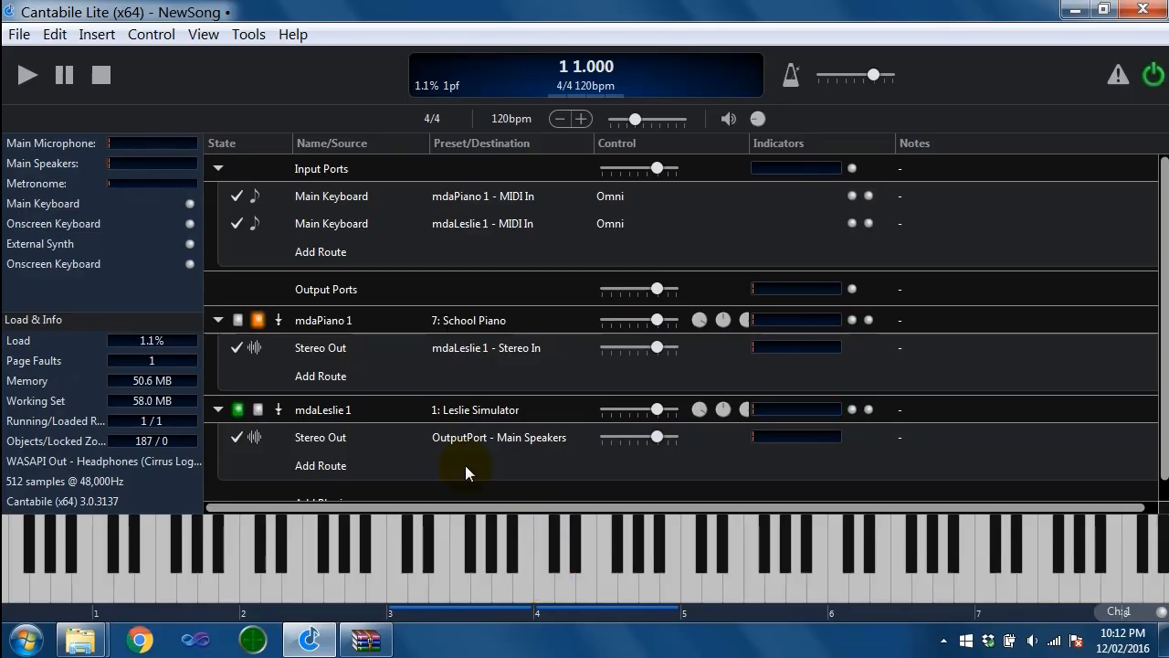
left_click(544, 561)
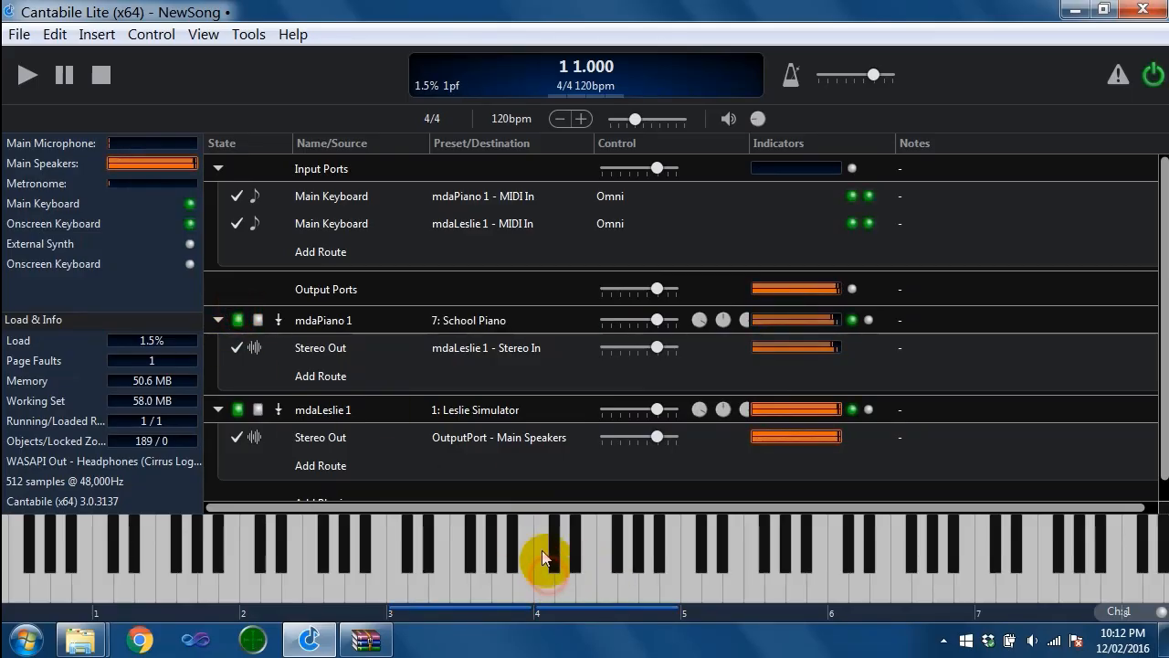
Open the mdaPiano 1 editor, look through its preset list and parameters, and close the editor
double_click(347, 320)
left_click(502, 181)
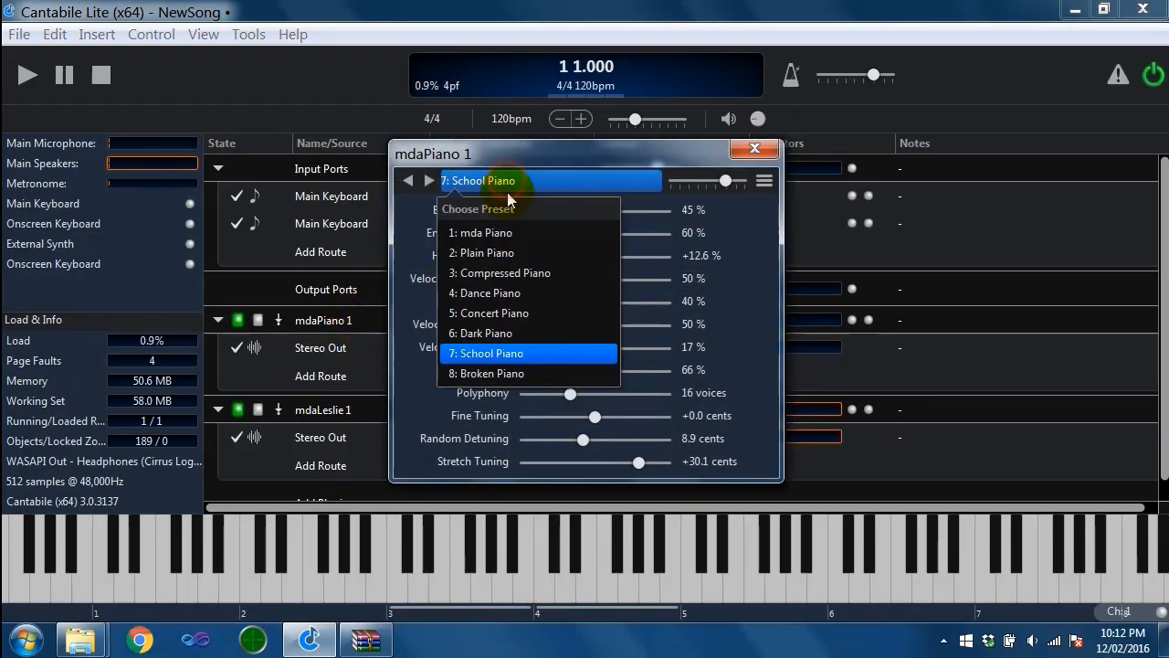
left_click(752, 153)
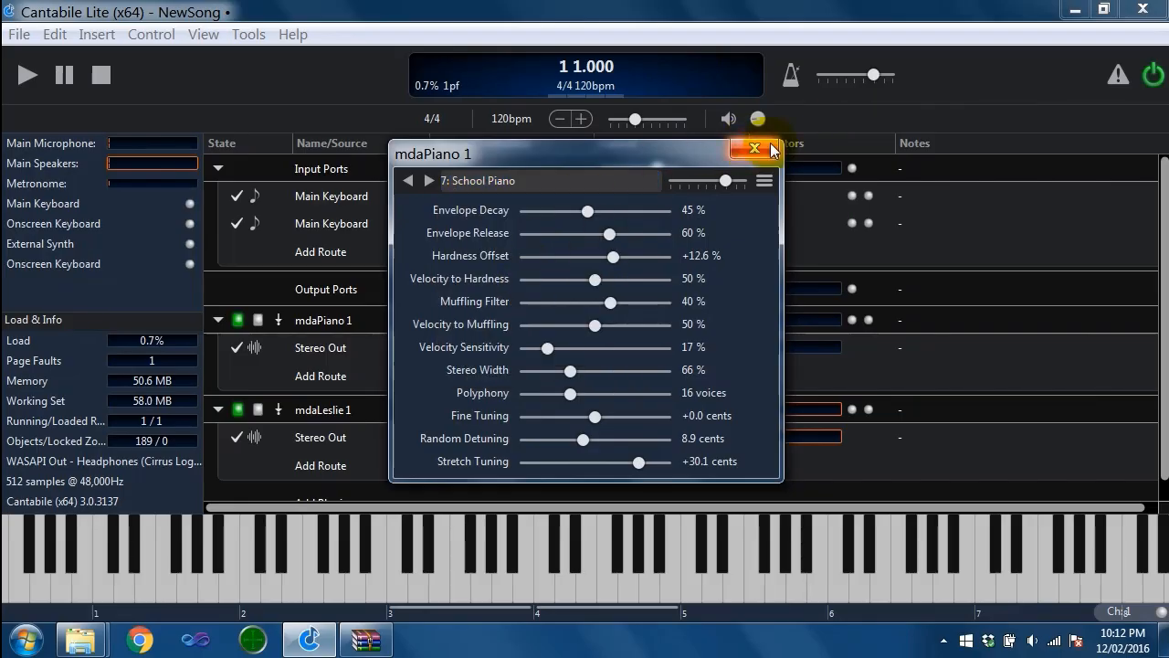
left_click(772, 151)
Lower the mdaPiano 1 gain slightly and widen the Control column to show all of its knobs
left_click_drag(658, 329, 686, 354)
left_click_drag(747, 142, 773, 141)
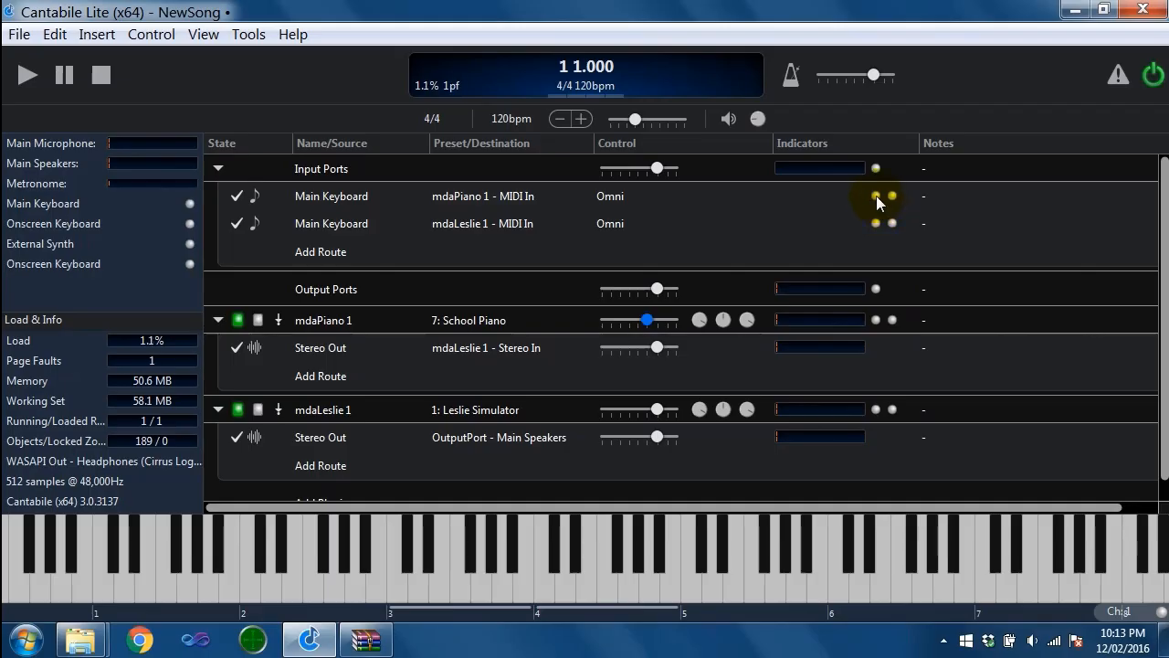
Remove the Main Keyboard route to mdaLeslie 1 - MIDI In, playing notes before and after to test the routing
left_click(544, 589)
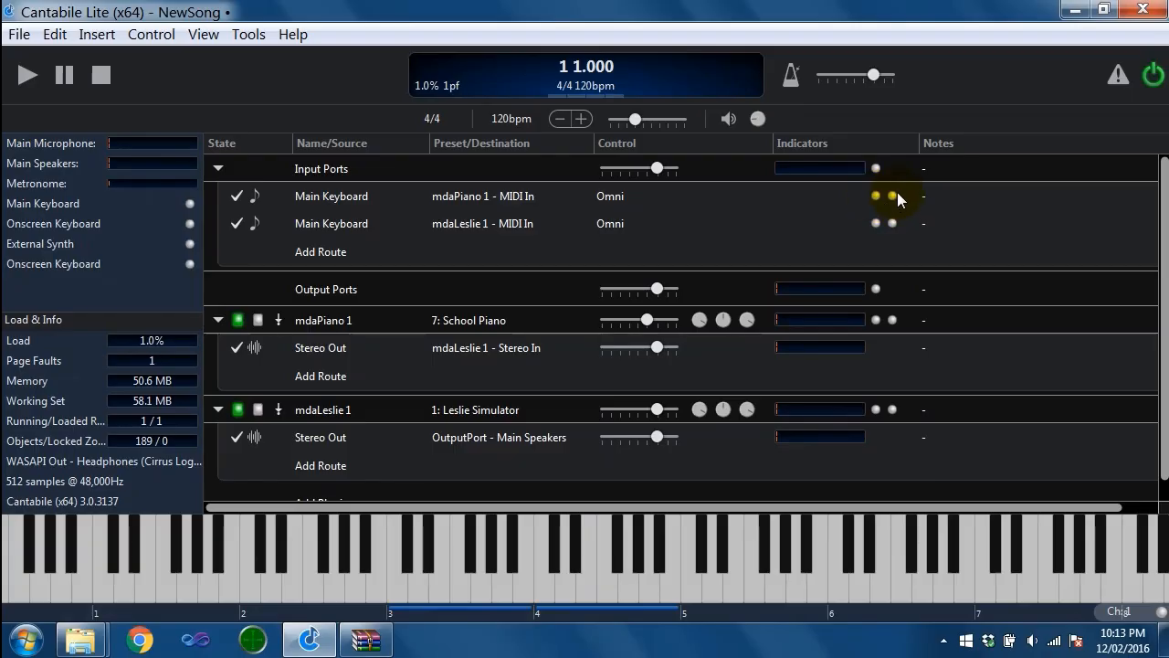
left_click_drag(625, 600, 643, 589)
left_click(375, 224)
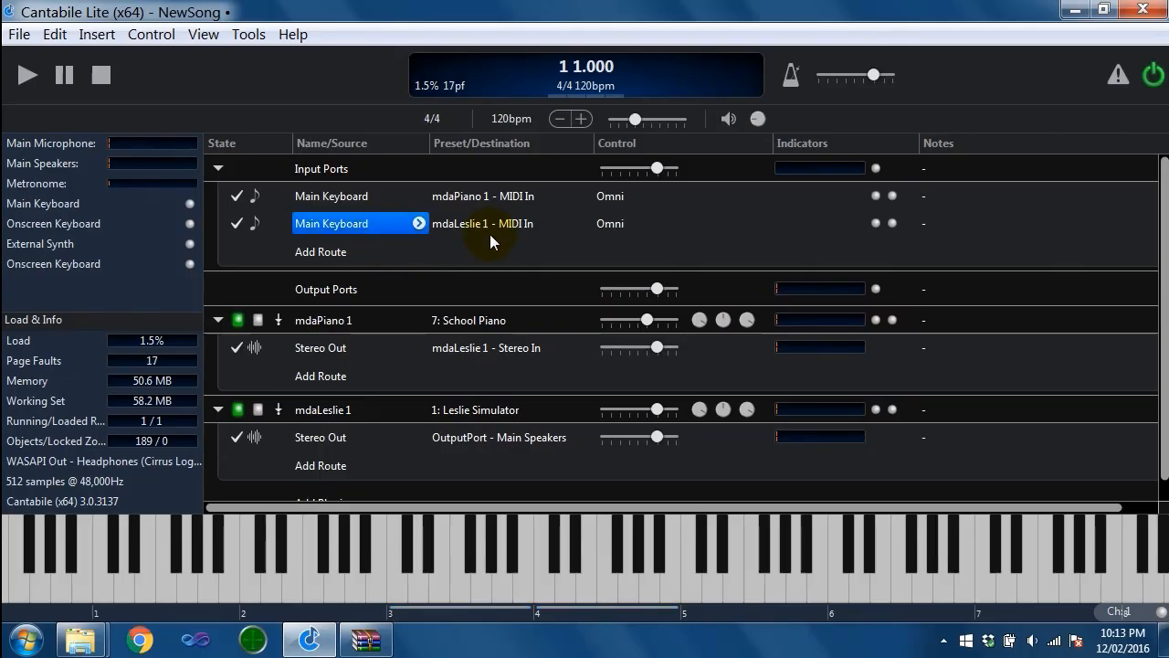
key("Delete")
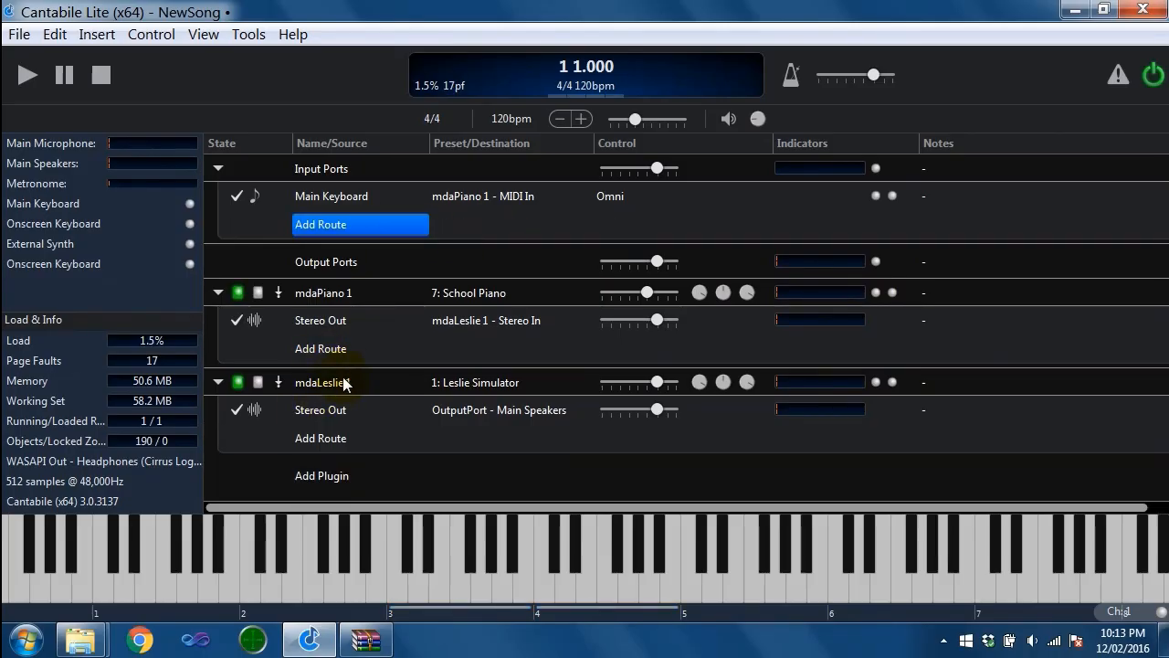
left_click(607, 582)
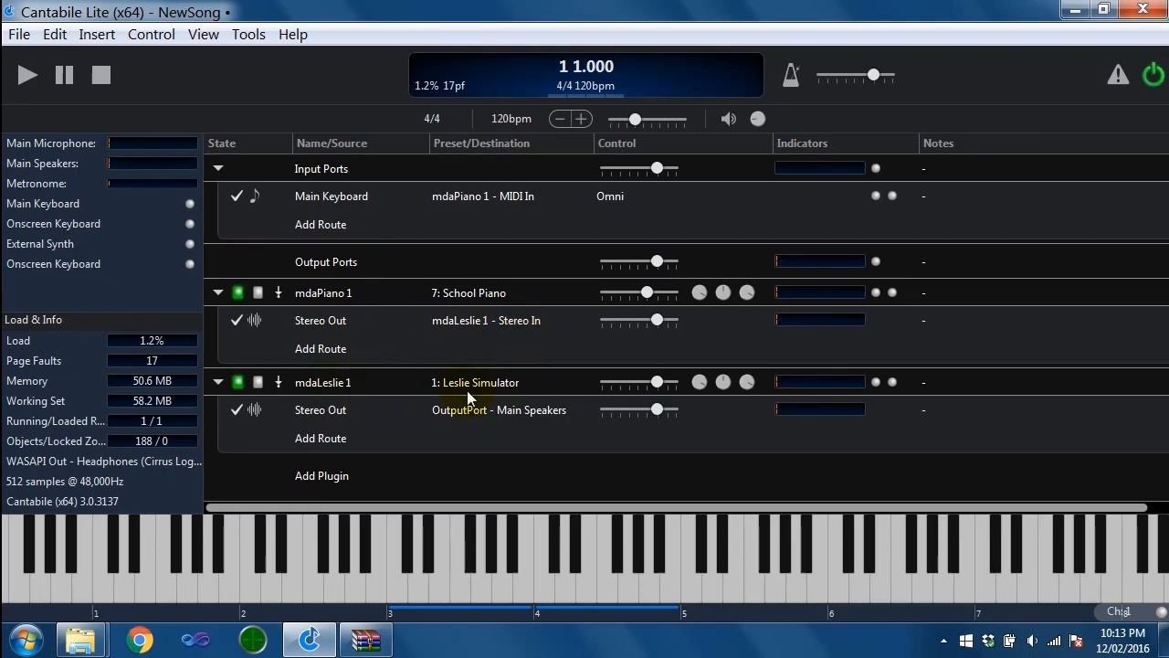
Check the route targets for mdaLeslie 1's Stereo Out and compare test notes with the plugin's bypass off and on
left_click(542, 414)
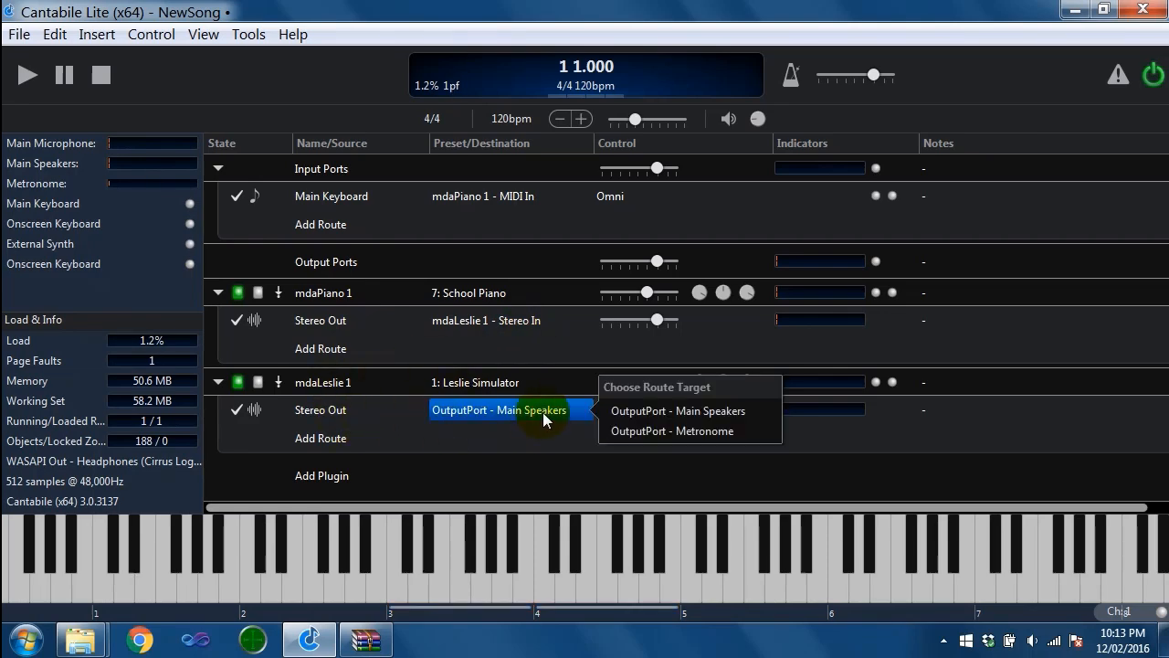
key("Escape")
left_click(257, 382)
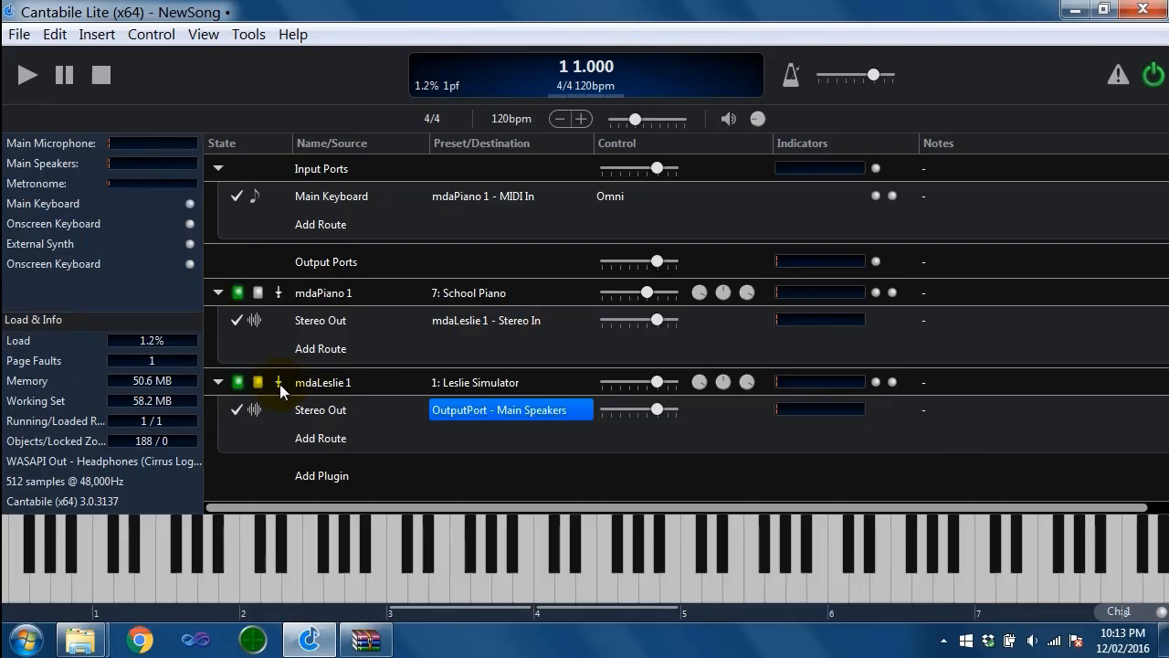
left_click(546, 585)
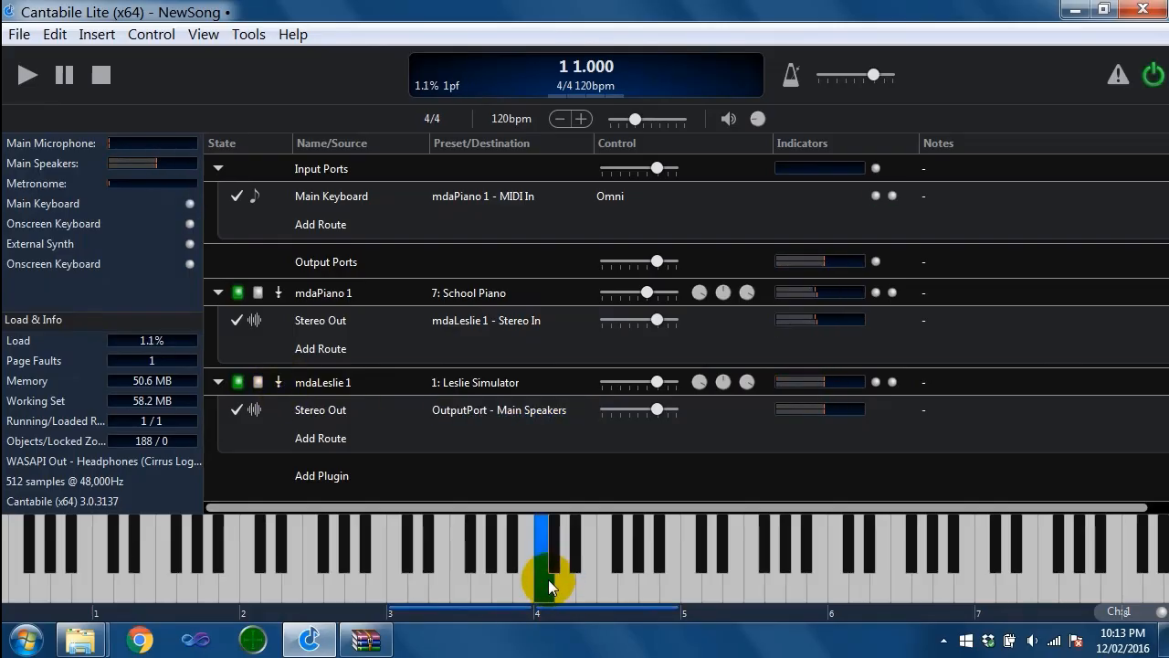
left_click(280, 383)
left_click(549, 588)
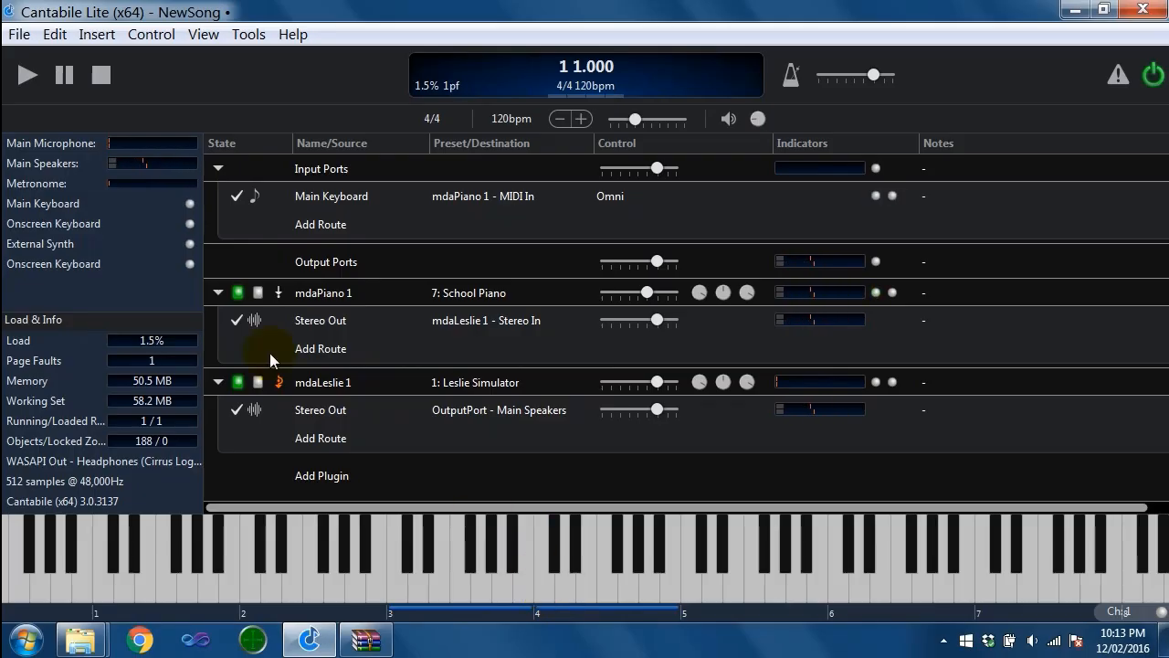
left_click(279, 383)
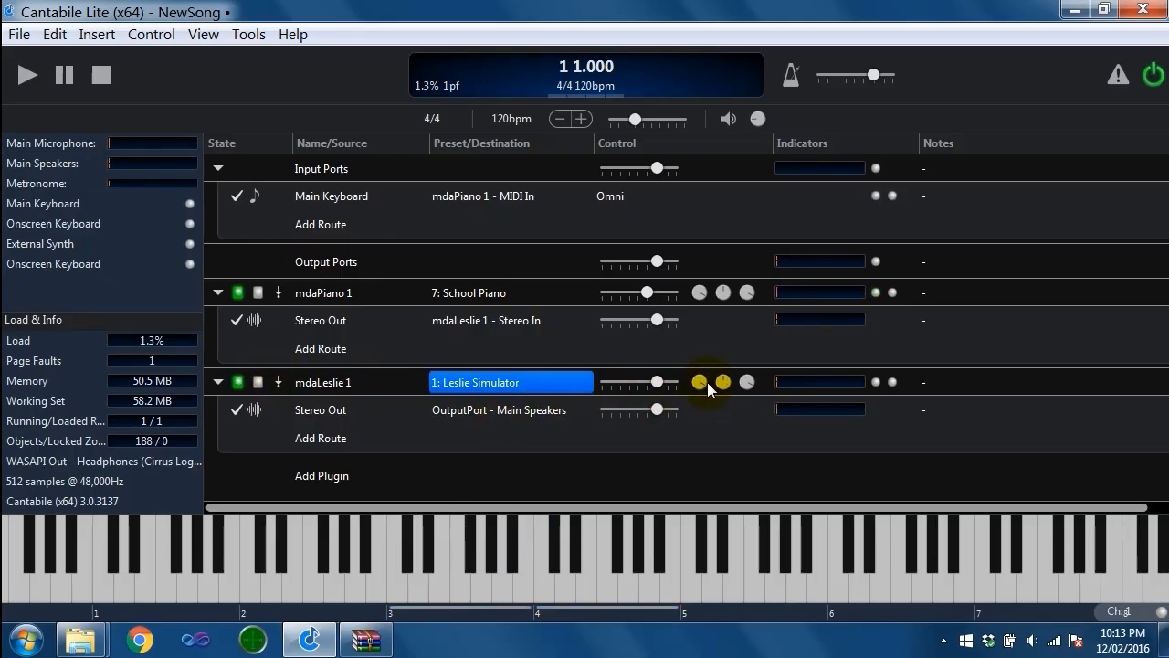
Try mdaLeslie 1's wet/dry mix at 100% Dry and at a wetter setting with test notes, and return it to fully wet
mouse_move(704, 380)
left_mouse_down()
mouse_move(702, 413)
mouse_move(699, 365)
left_mouse_up()
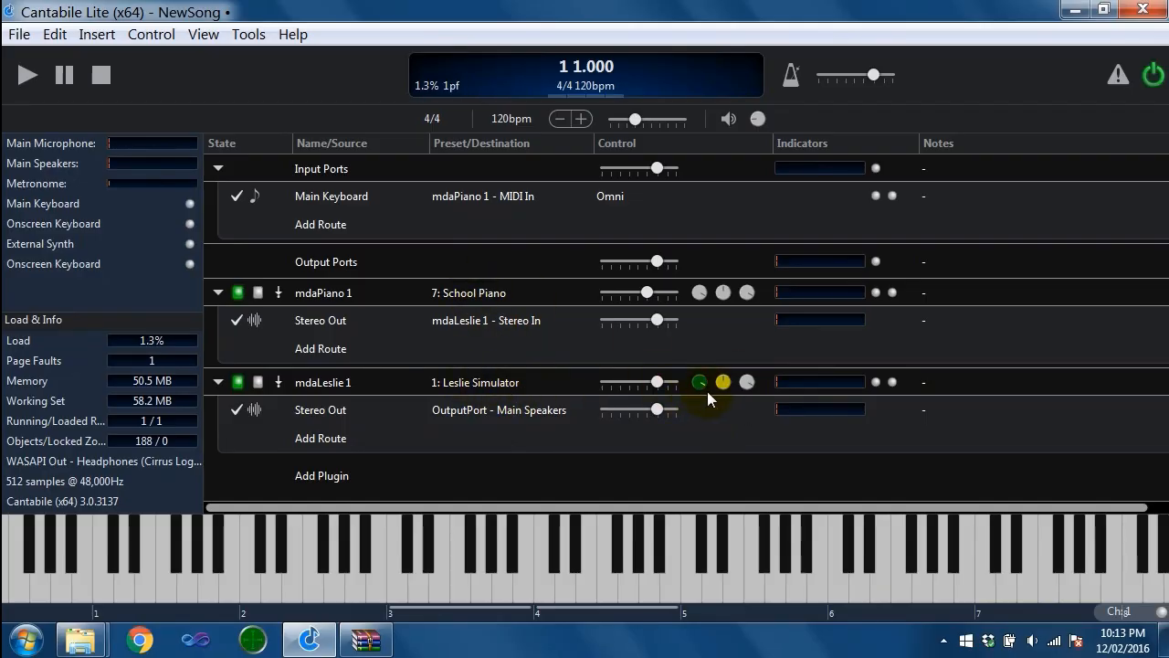
left_click_drag(703, 384, 713, 525)
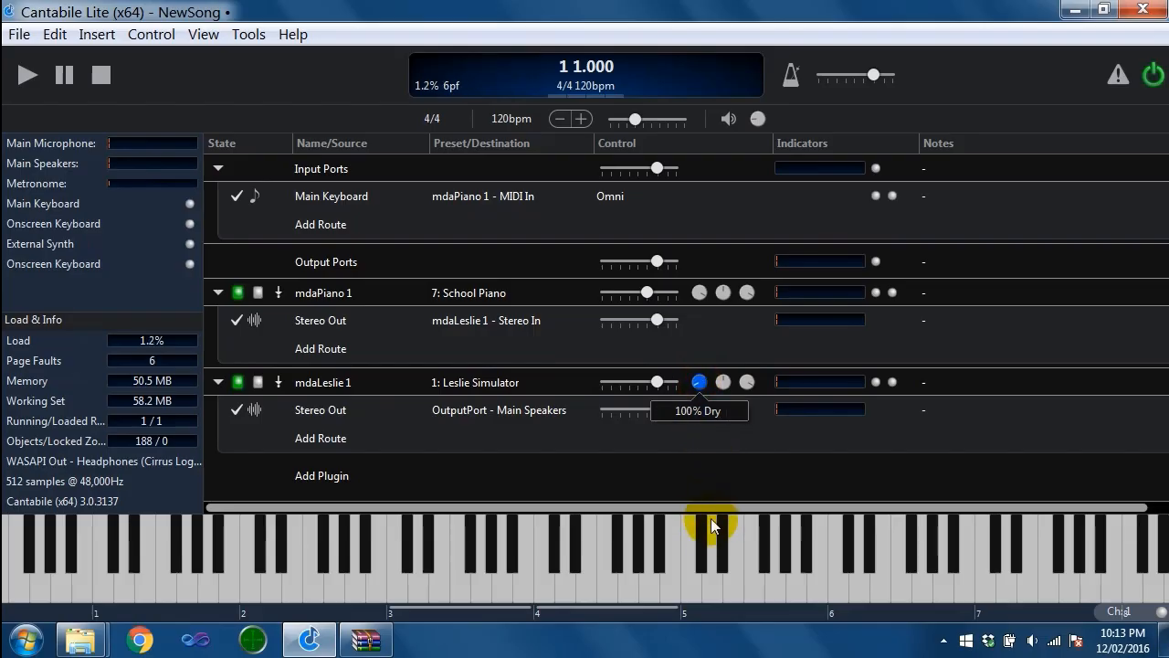
left_click(544, 585)
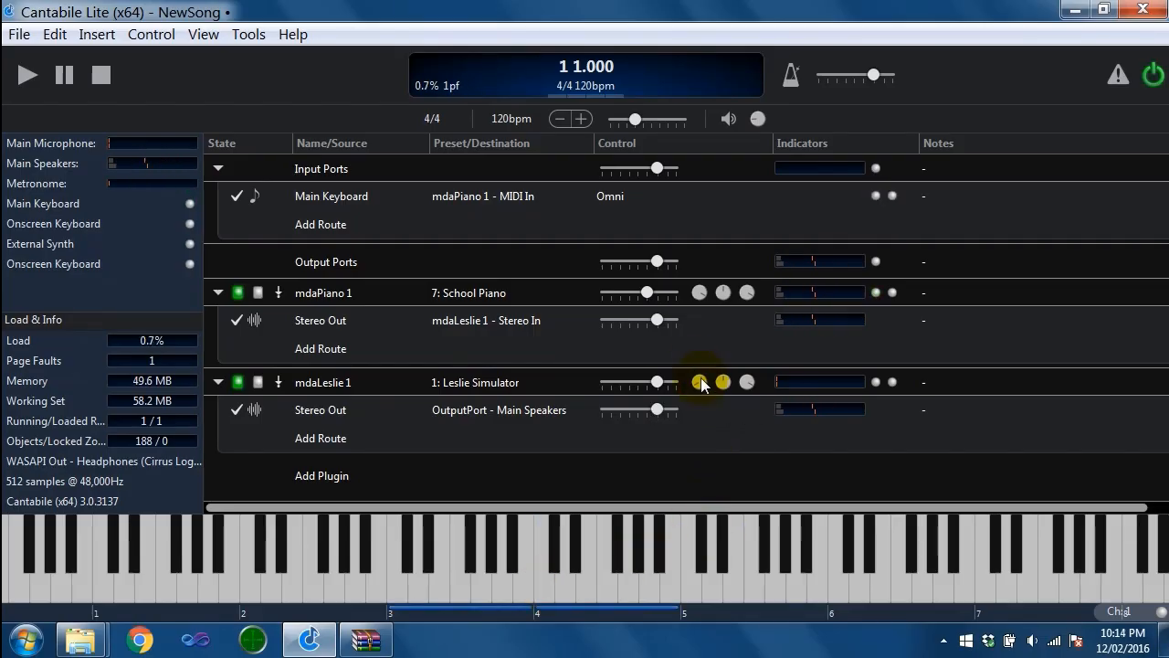
left_click_drag(700, 383, 704, 325)
left_click(548, 598)
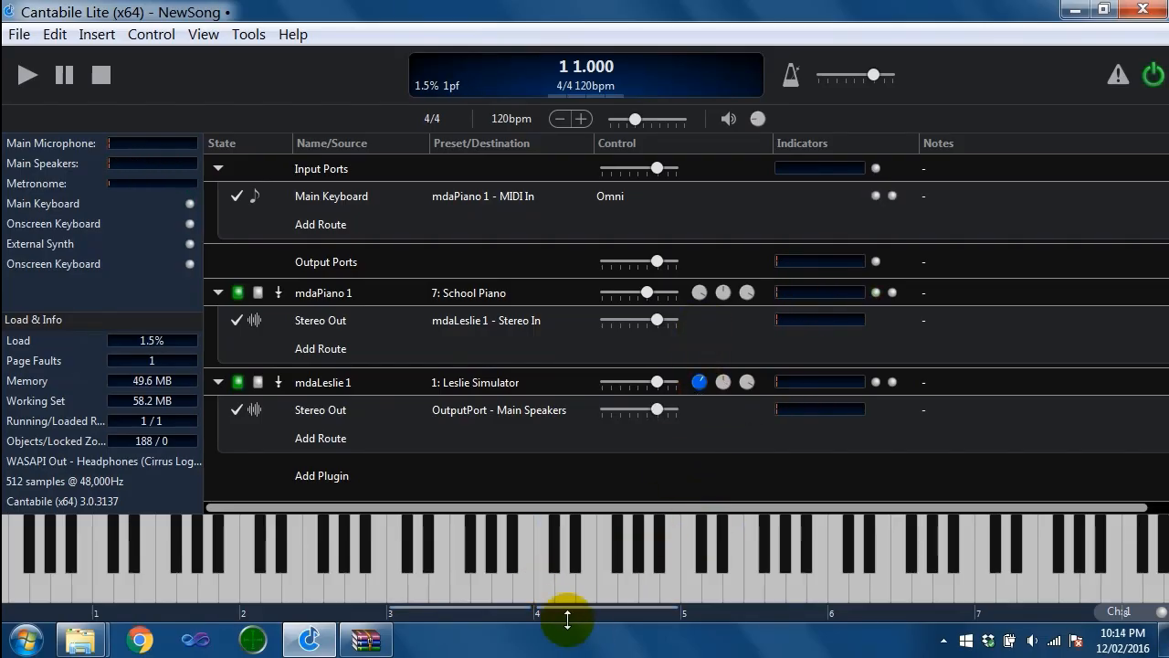
left_click(695, 381)
left_click(549, 581)
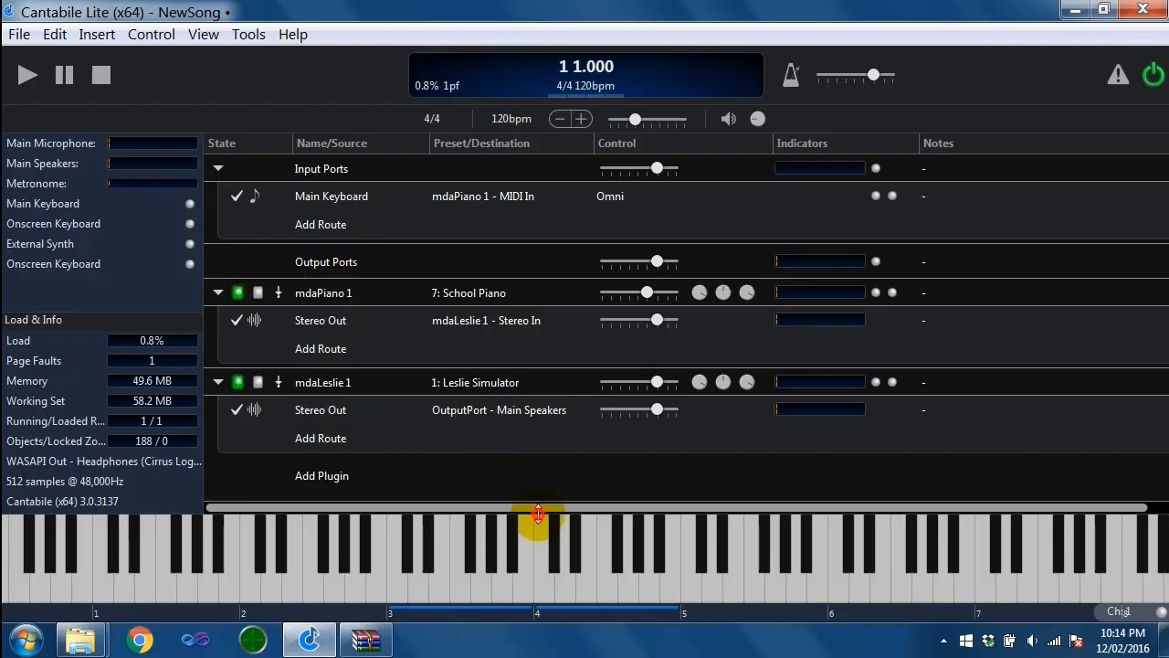
Enlarge the onscreen keyboard and play several test notes near octave 4
left_click_drag(536, 514, 546, 464)
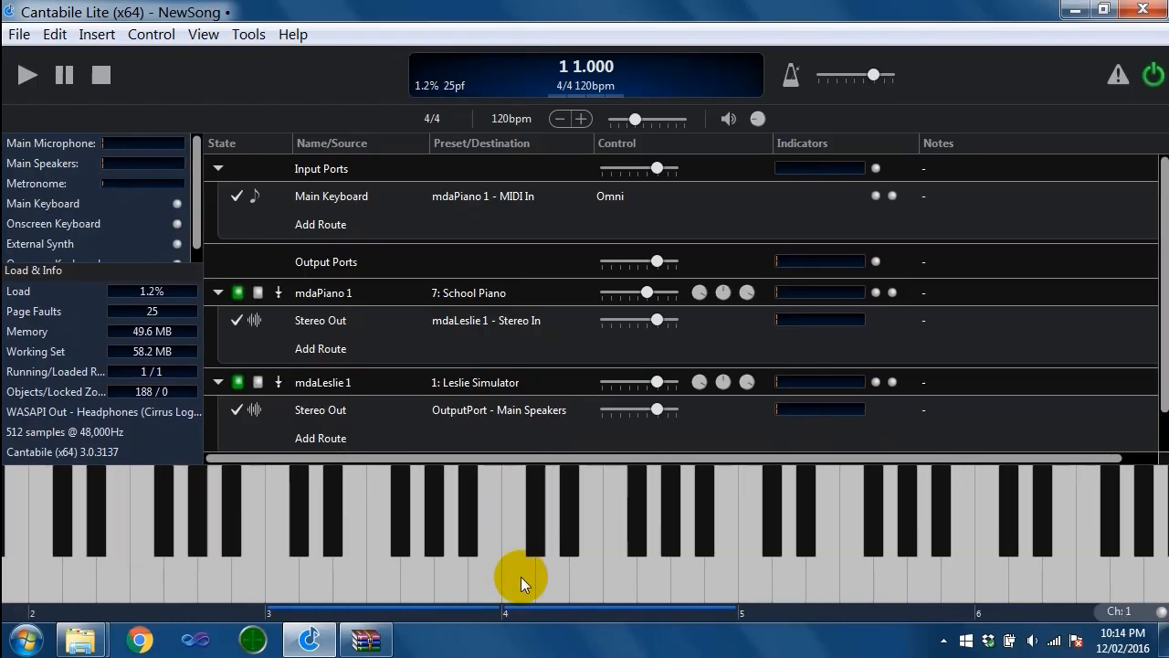
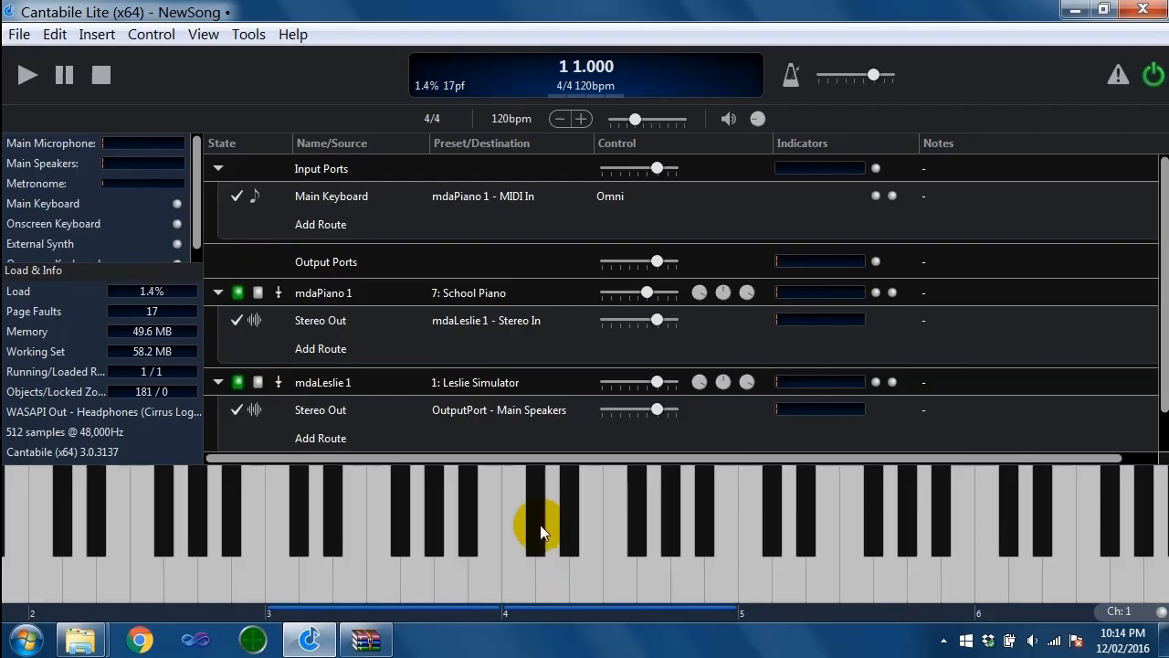
left_click(522, 586)
left_click(521, 586)
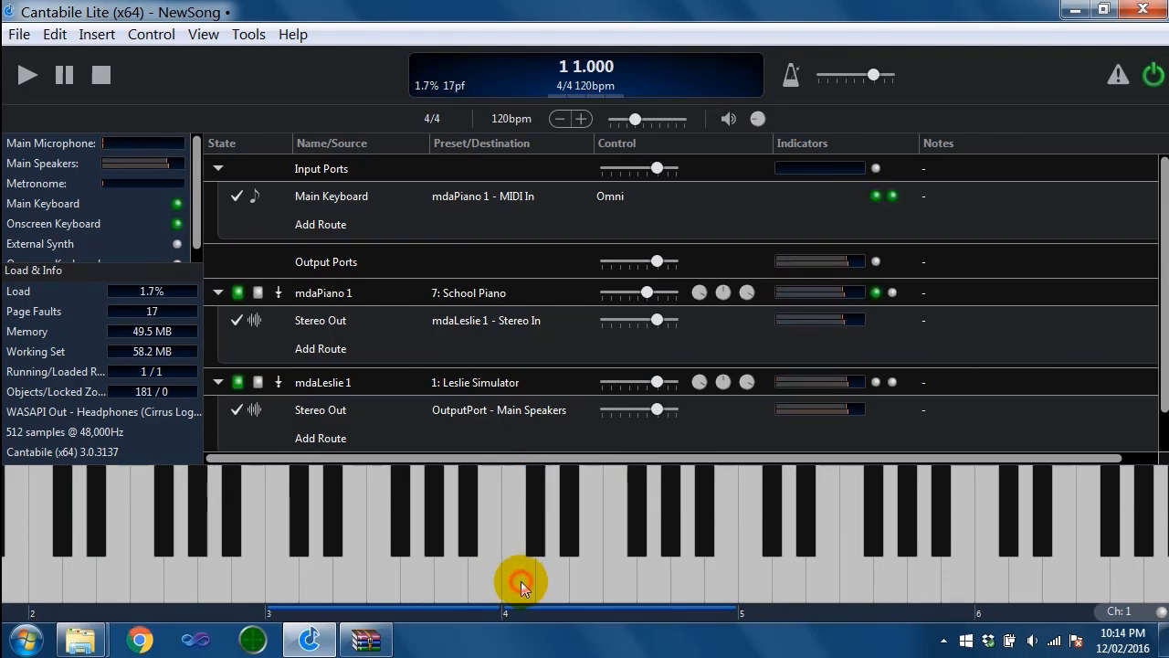
mouse_move(522, 586)
left_mouse_down()
mouse_move(756, 589)
mouse_move(517, 585)
left_mouse_up()
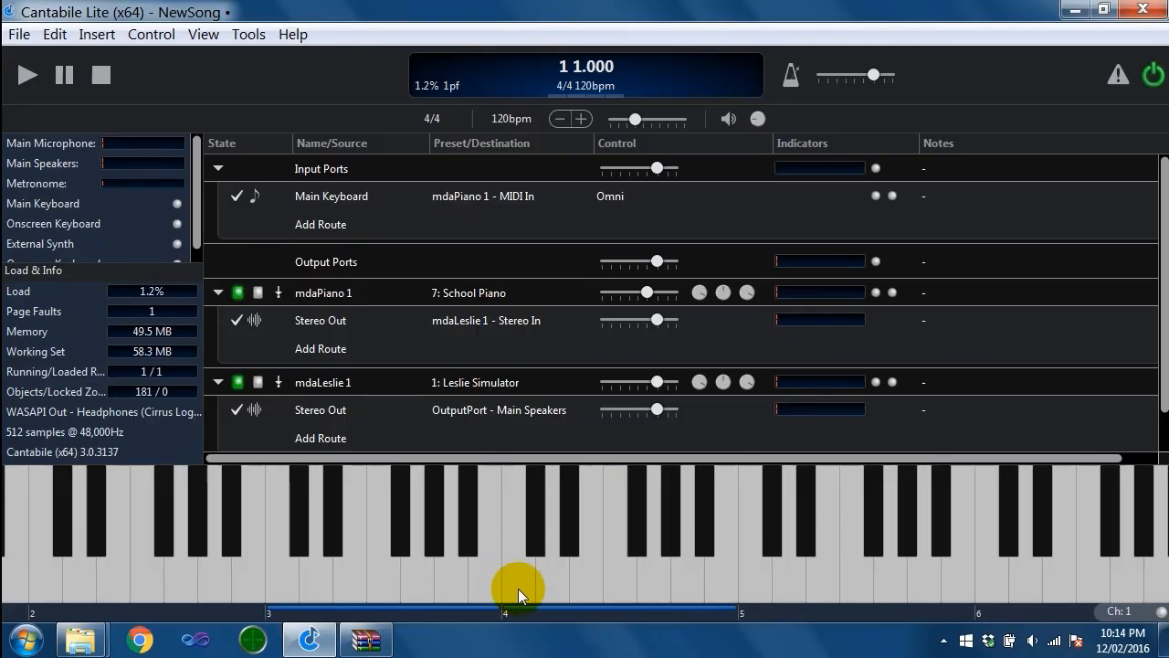
Play C4 on the onscreen keyboard near the front and back ends of the key to compare velocities
left_click(520, 593)
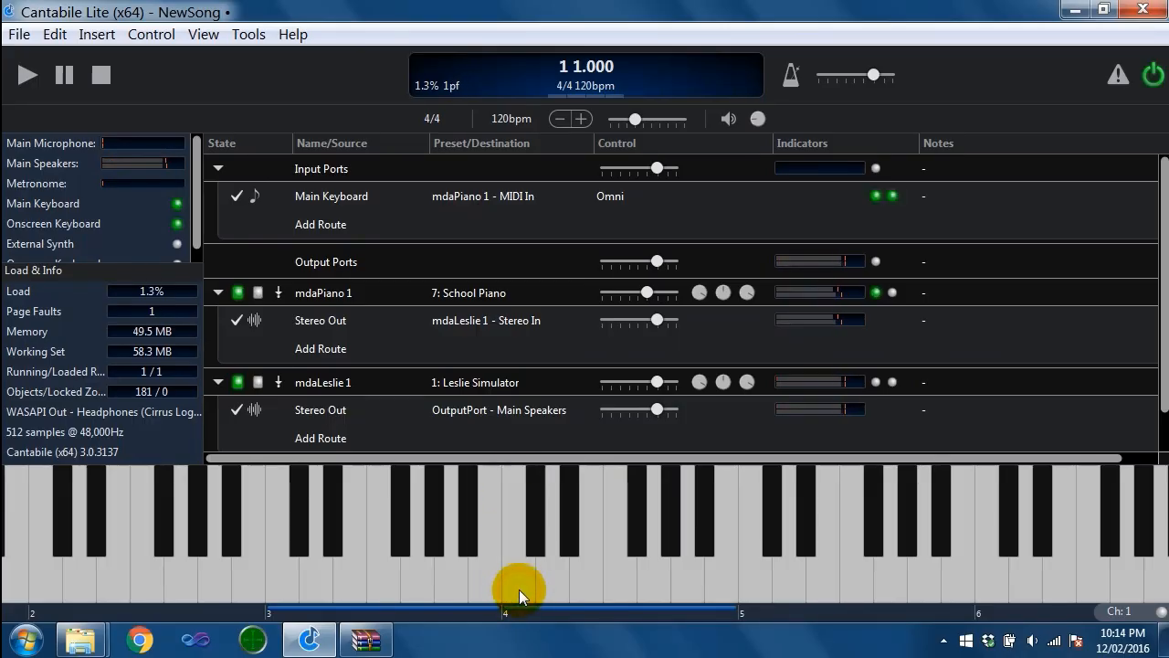
left_click(512, 482)
left_click(511, 477)
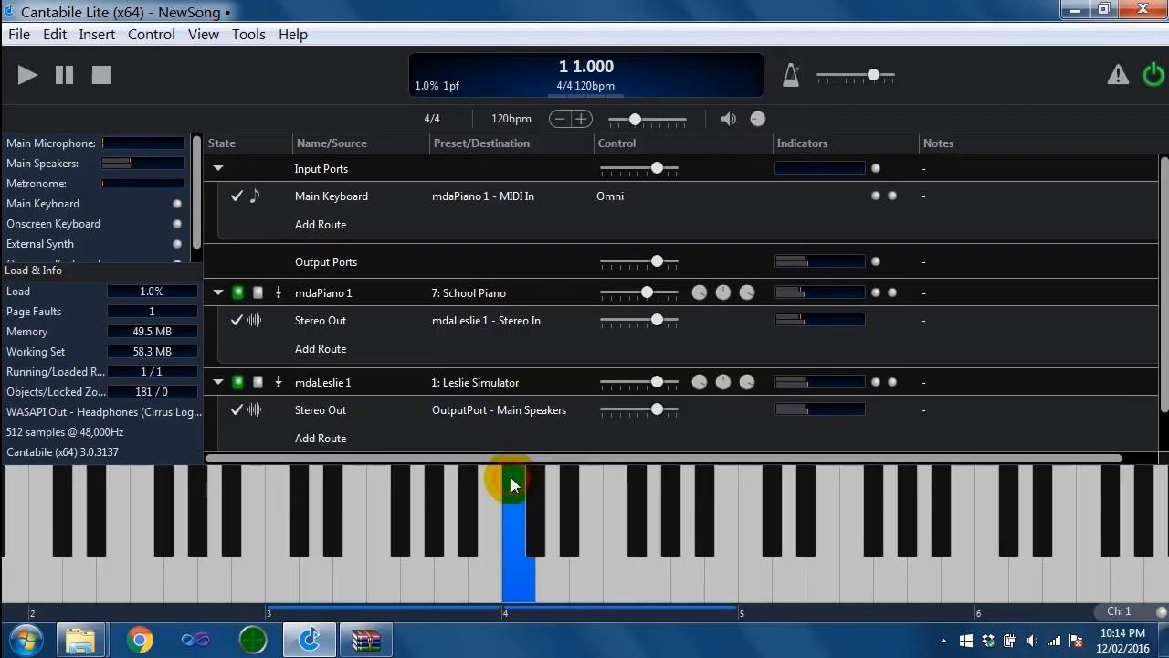
Latch C4, E4 and G4 as a chord on the onscreen keyboard, release the held notes and play C3
left_click(522, 585)
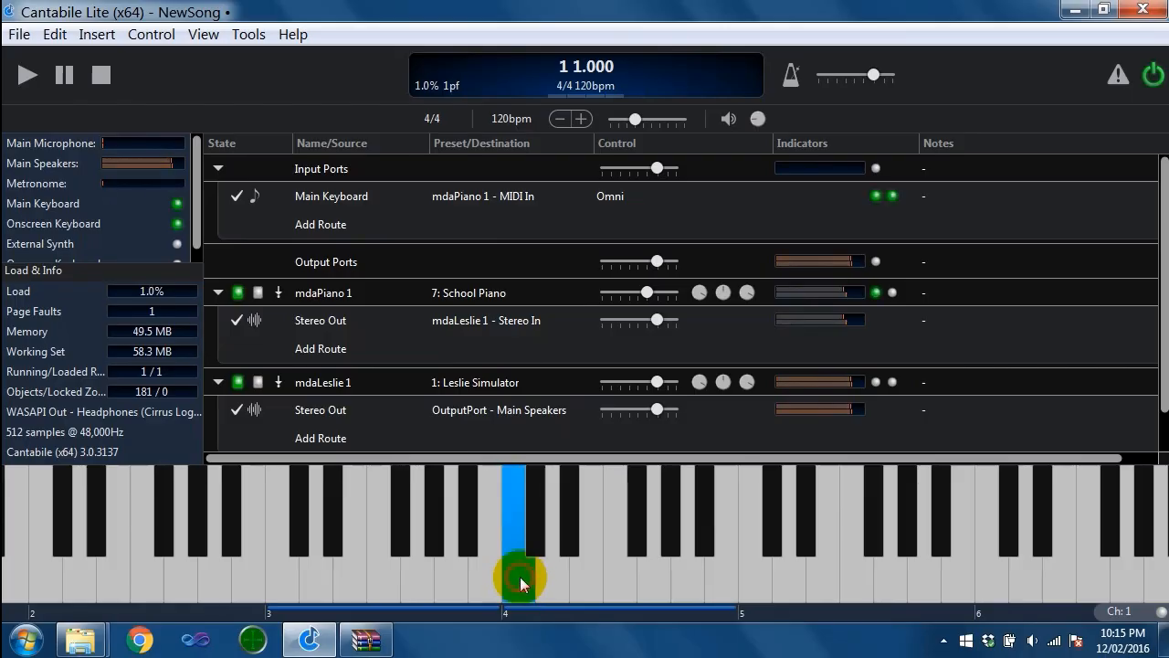
left_click(586, 585)
left_click(654, 585)
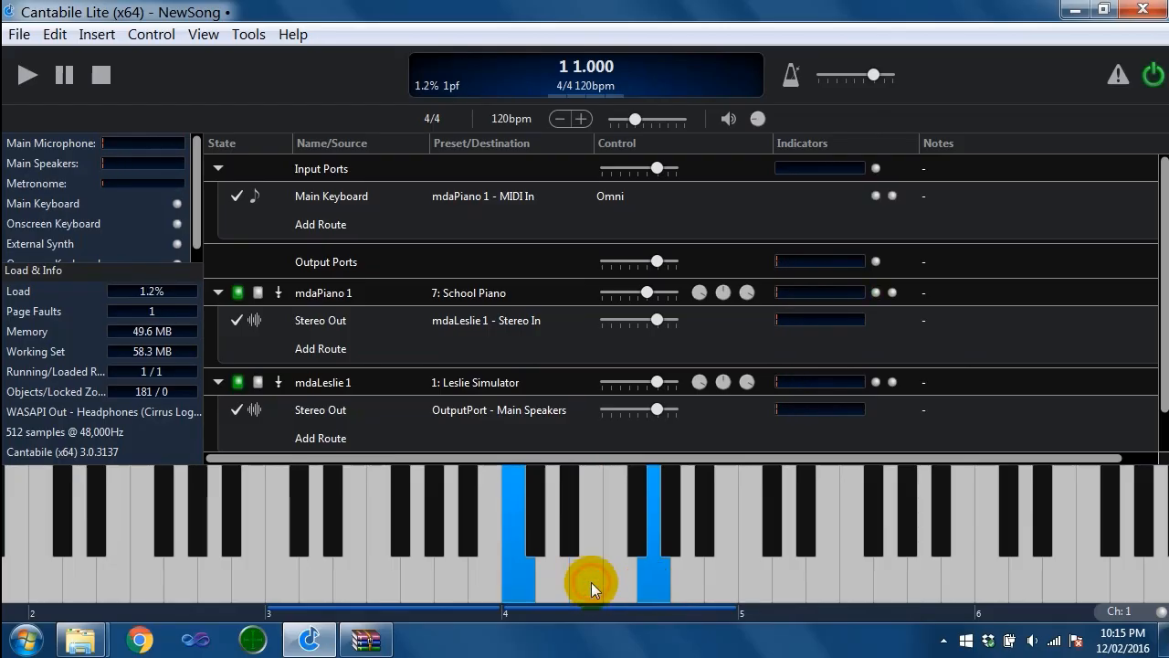
left_click(489, 577)
left_click(517, 579)
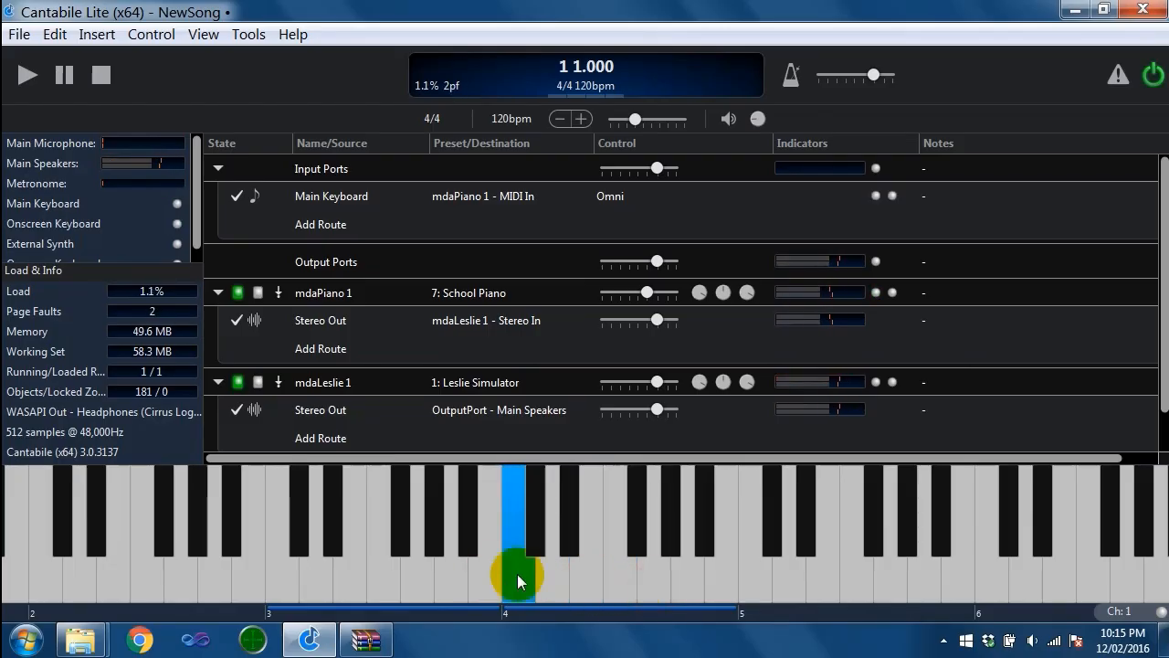
left_click(585, 579)
left_click(644, 583)
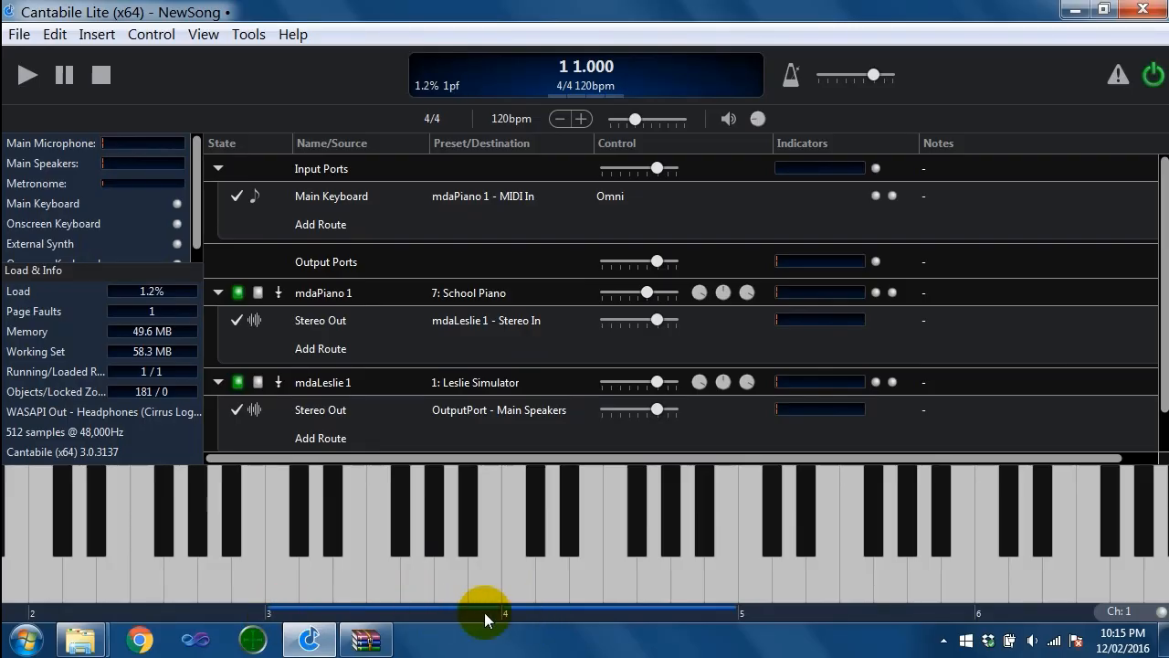
left_click(278, 582)
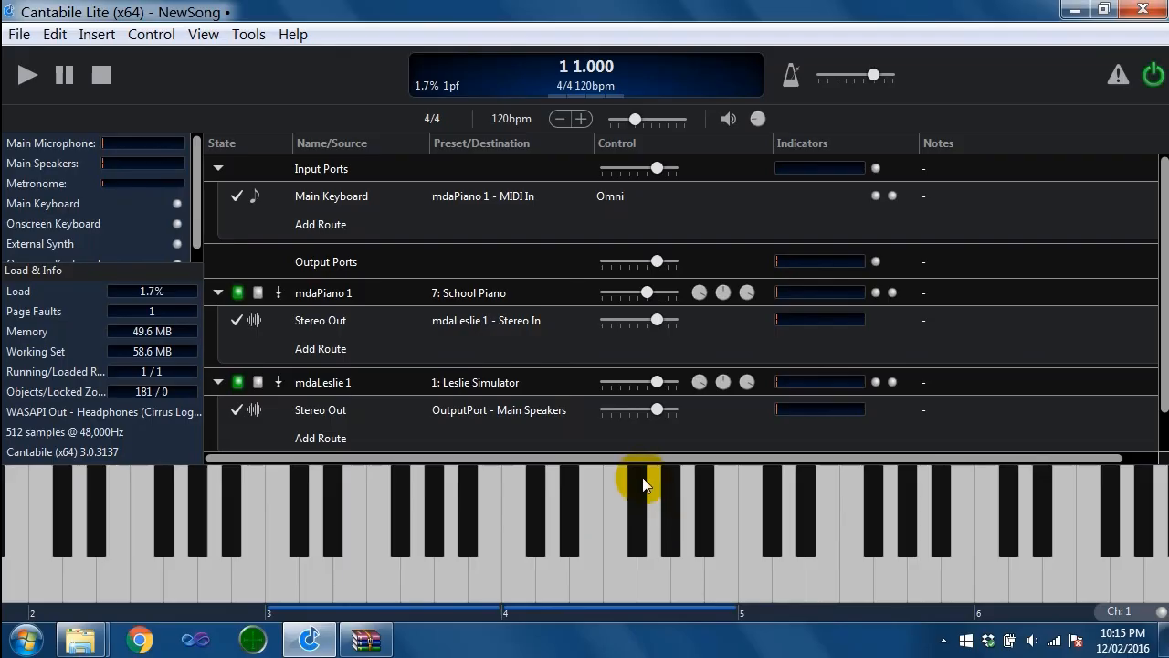
Enlarge the onscreen keyboard slightly, view its MIDI channel choices and turn on computer keyboard capture
left_click_drag(647, 466, 644, 456)
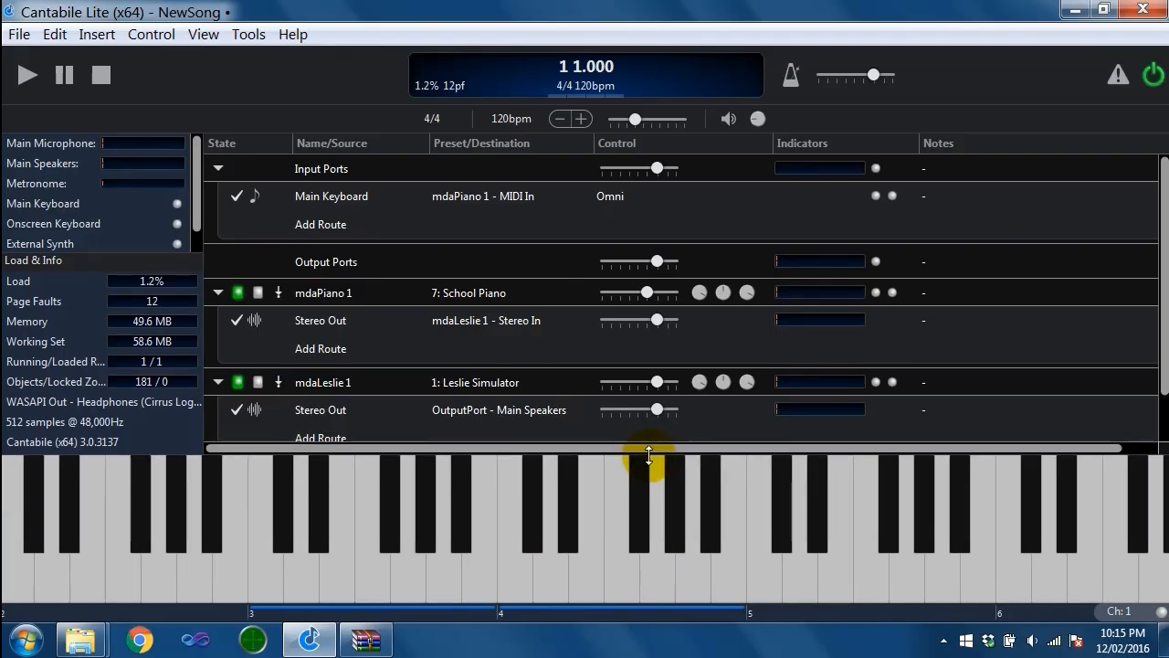
left_click(1118, 610)
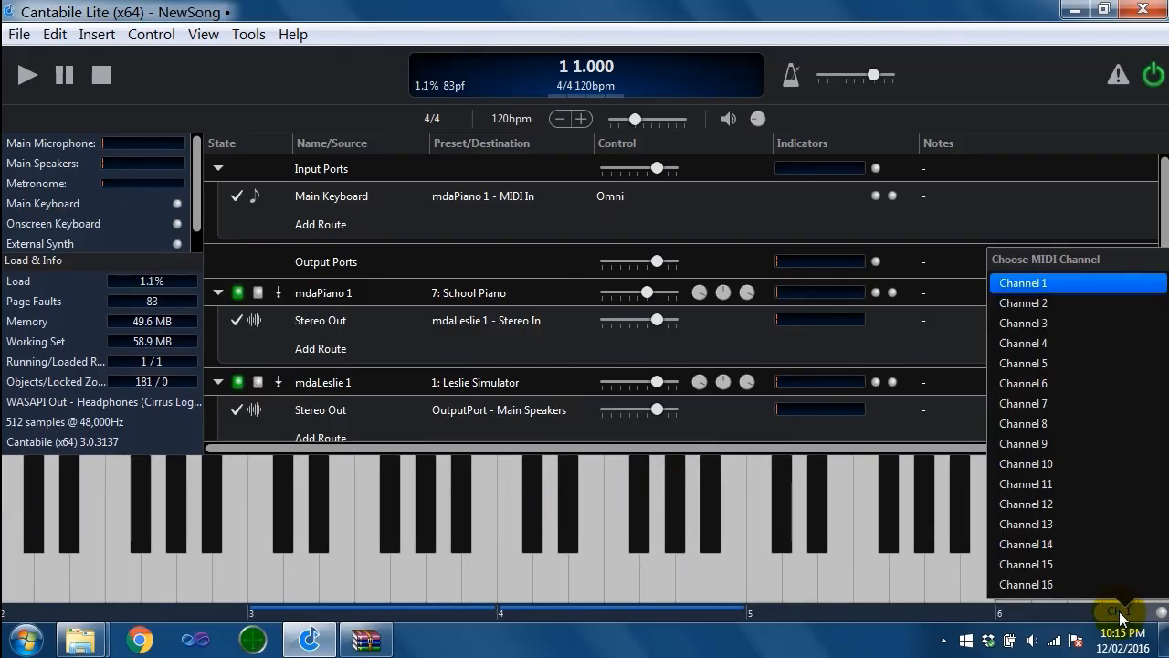
left_click(1119, 611)
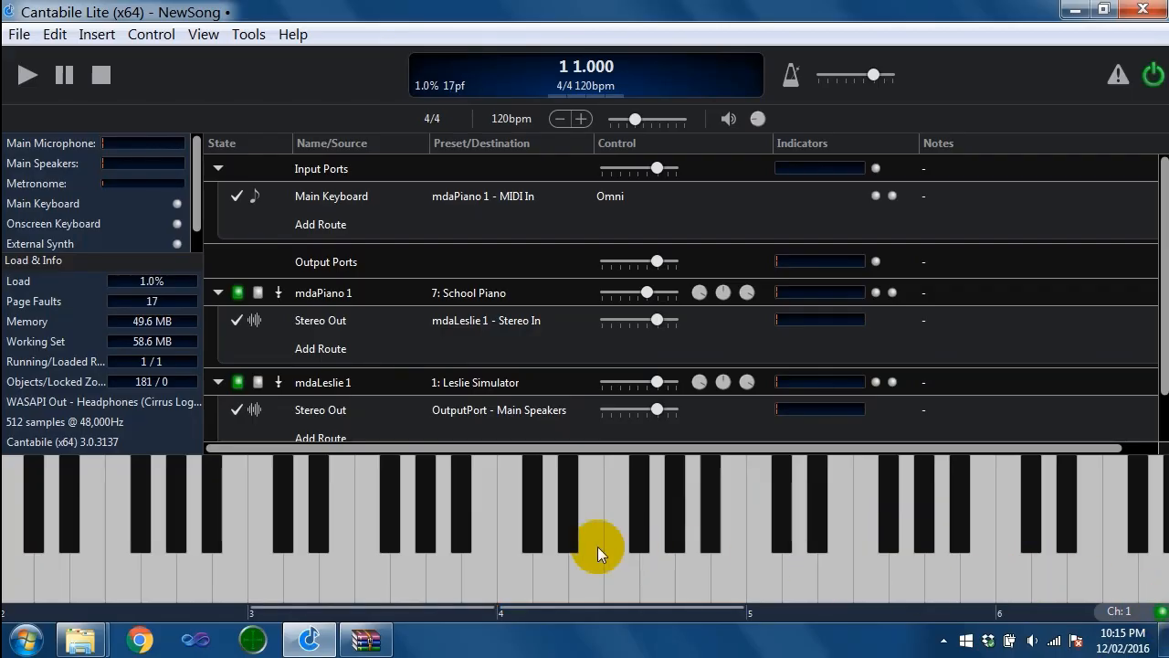
Try the captured keyboard range between octaves 3 and 5 with test notes near C4
left_click(304, 609)
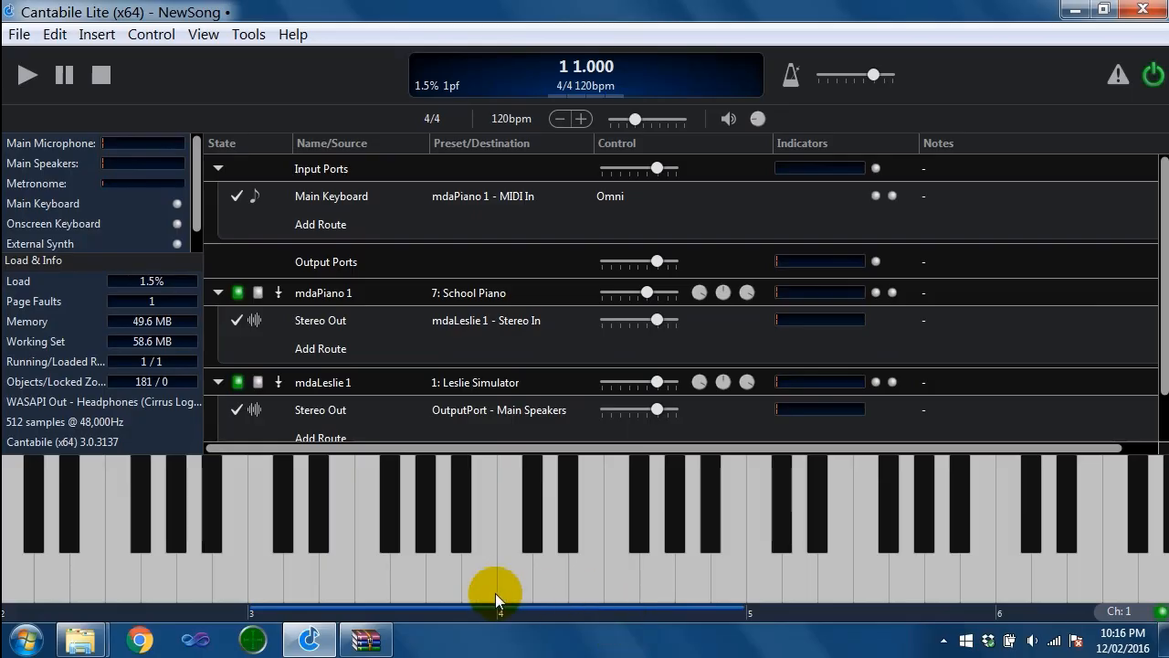
left_click(545, 515)
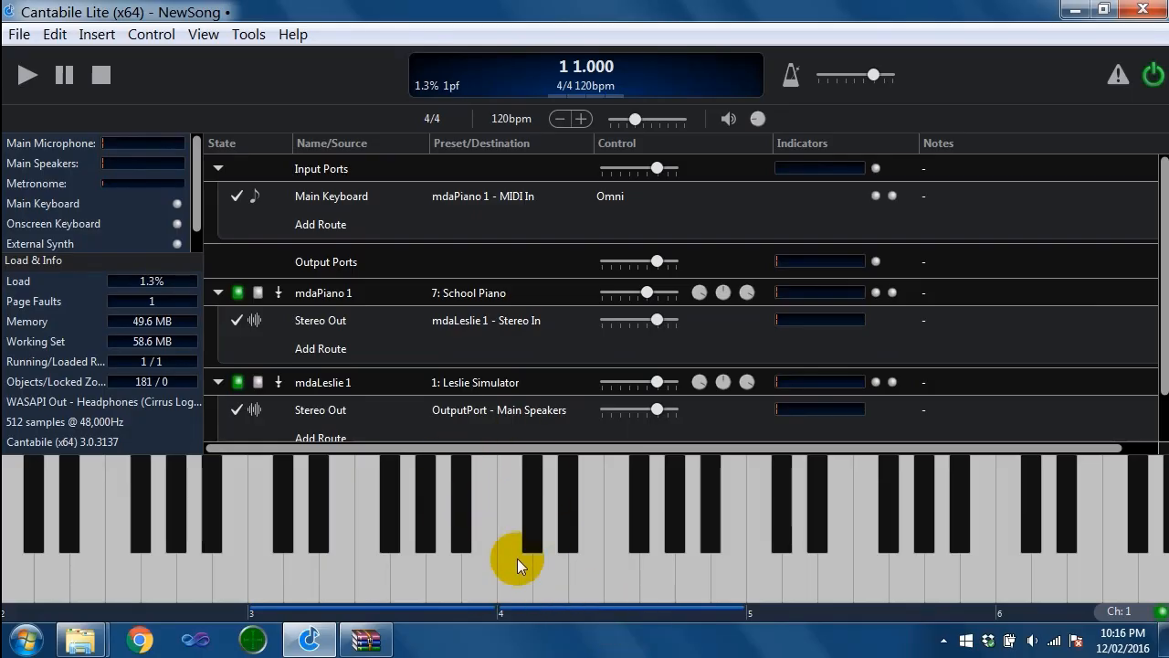
left_click(525, 469)
Open mdaPiano 1's editor, lower the Envelope Decay to 32 % and close the editor
double_click(336, 299)
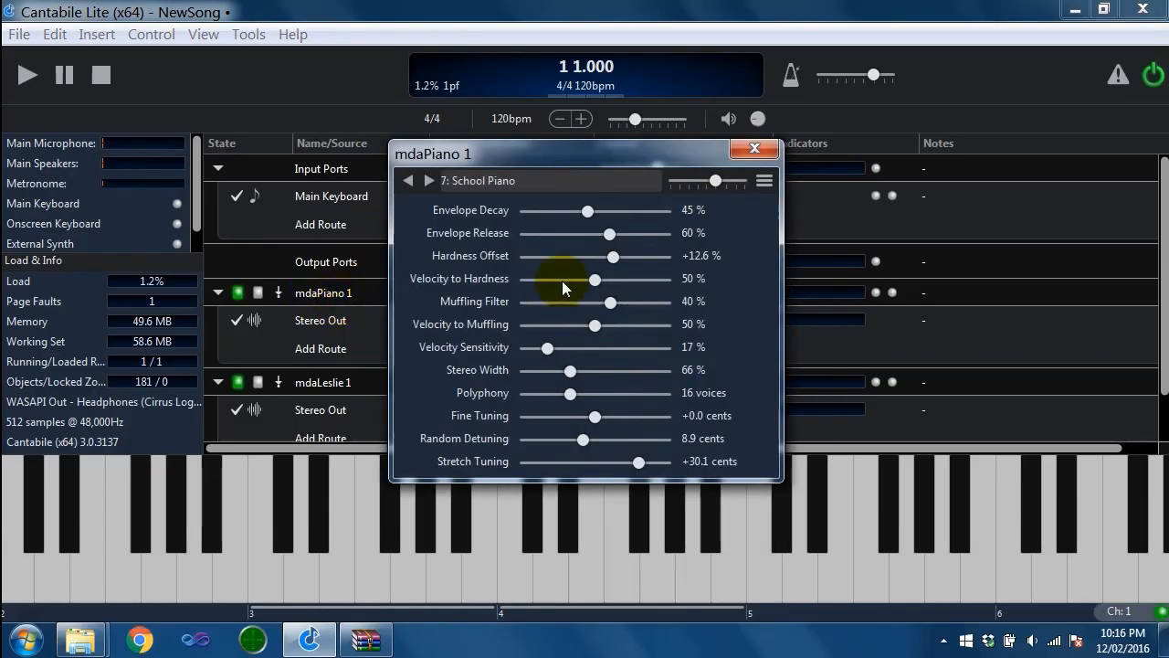
left_click(587, 211)
mouse_move(588, 213)
left_mouse_down()
mouse_move(568, 201)
mouse_move(595, 213)
mouse_move(527, 219)
mouse_move(569, 223)
left_mouse_up()
left_click(749, 154)
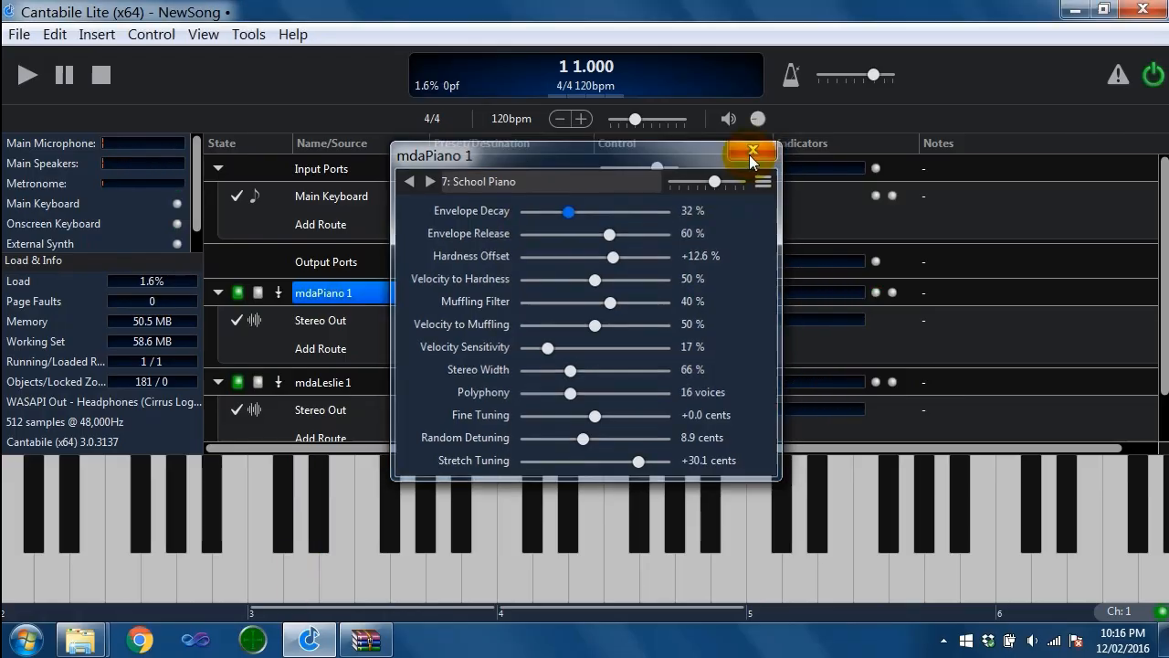
Shrink the onscreen keyboard and save the song as demoSong
left_click_drag(603, 457, 602, 487)
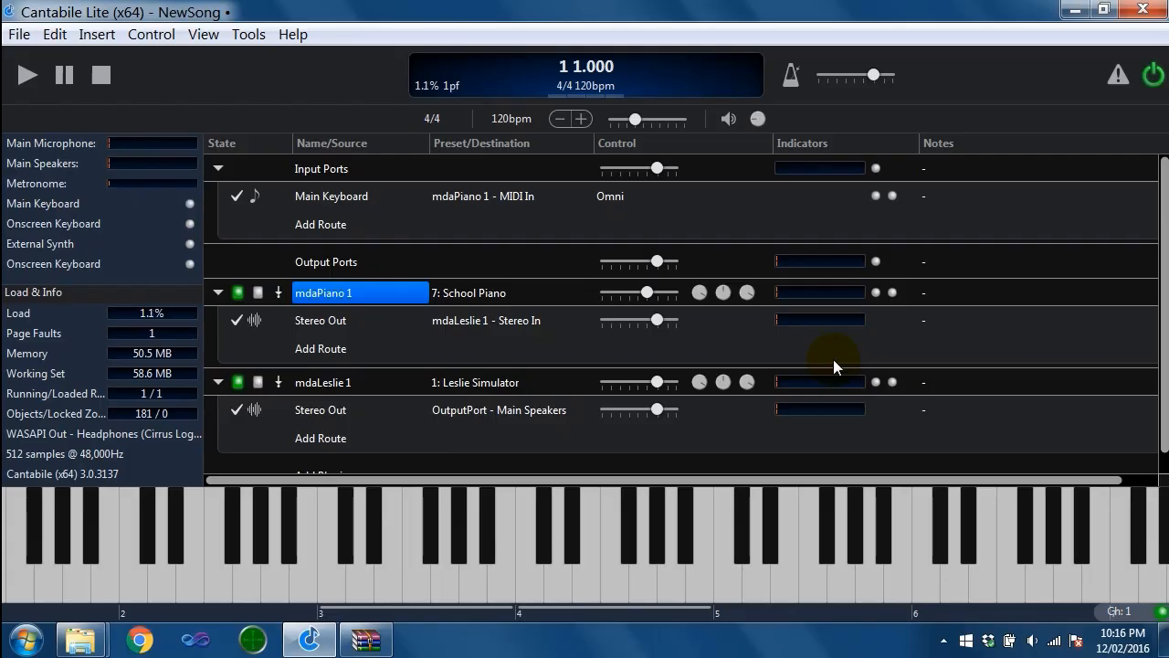
left_click(19, 34)
left_click(95, 122)
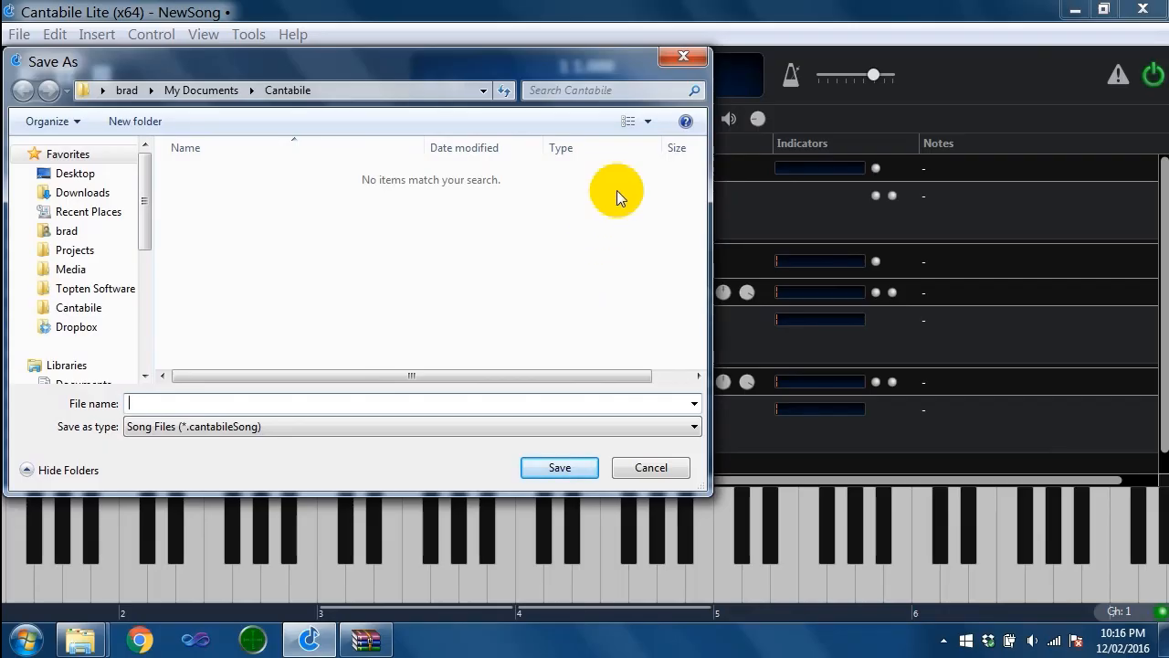
key("Return")
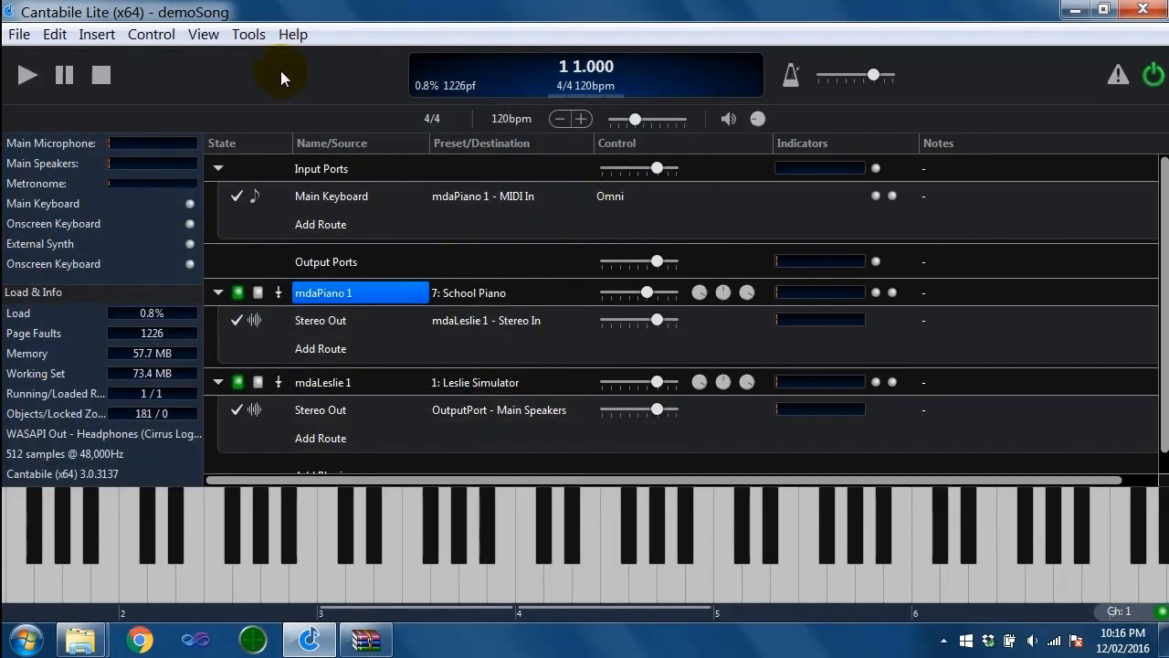
Look over the available application commands and turn off computer keyboard capture
left_click(19, 33)
mouse_move(84, 154)
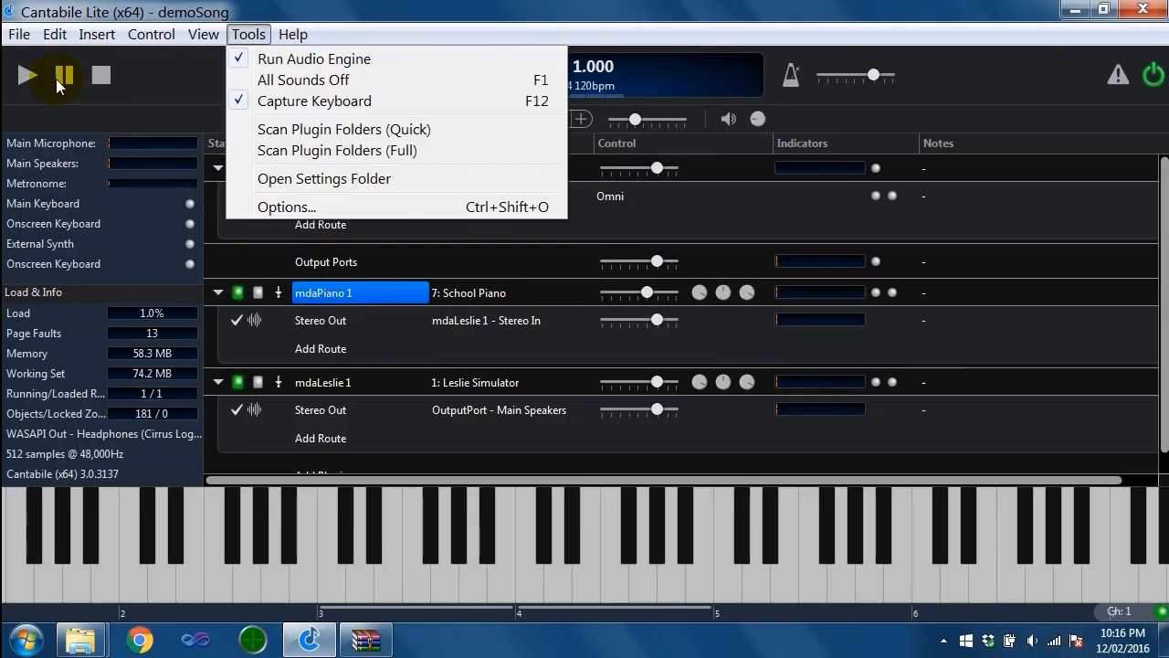
left_click(359, 20)
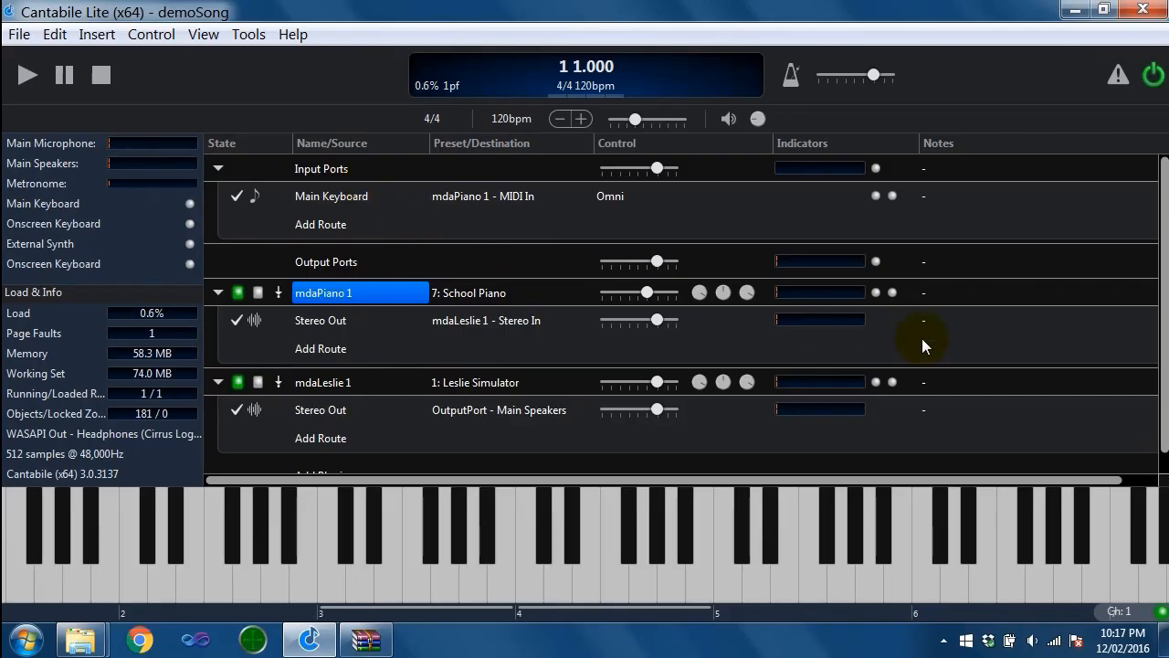
left_click(1162, 612)
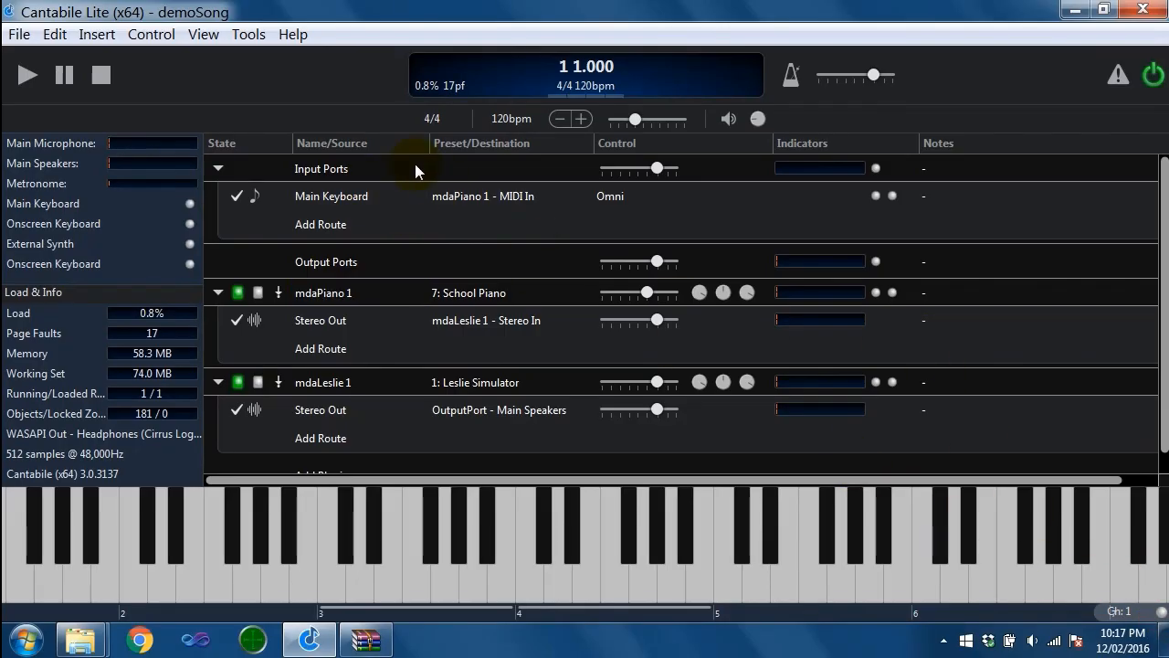
Open the online Cantabile User Guides and browse the list of topics down to the Technology section
left_click(296, 35)
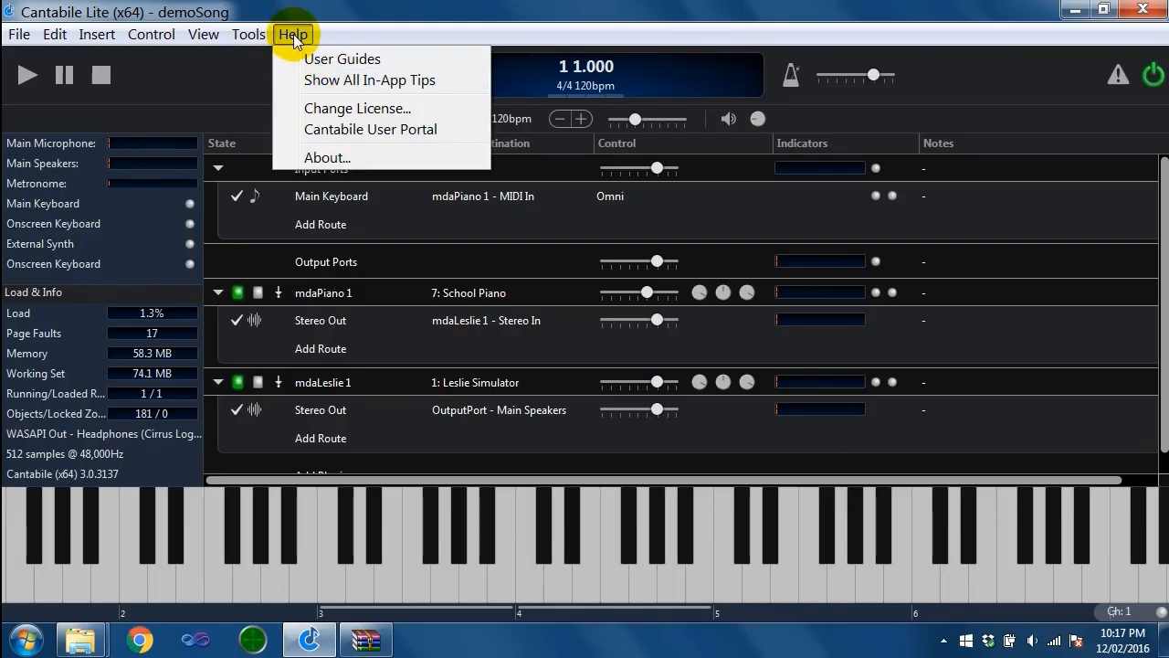
left_click(292, 34)
left_click(292, 34)
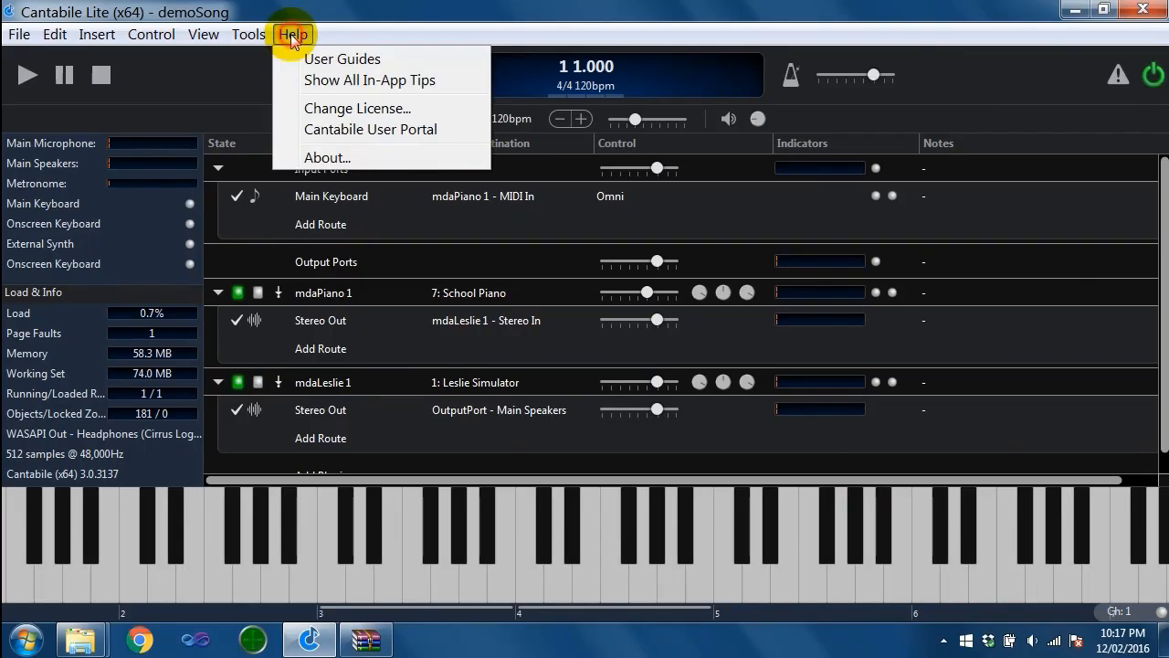
left_click(352, 63)
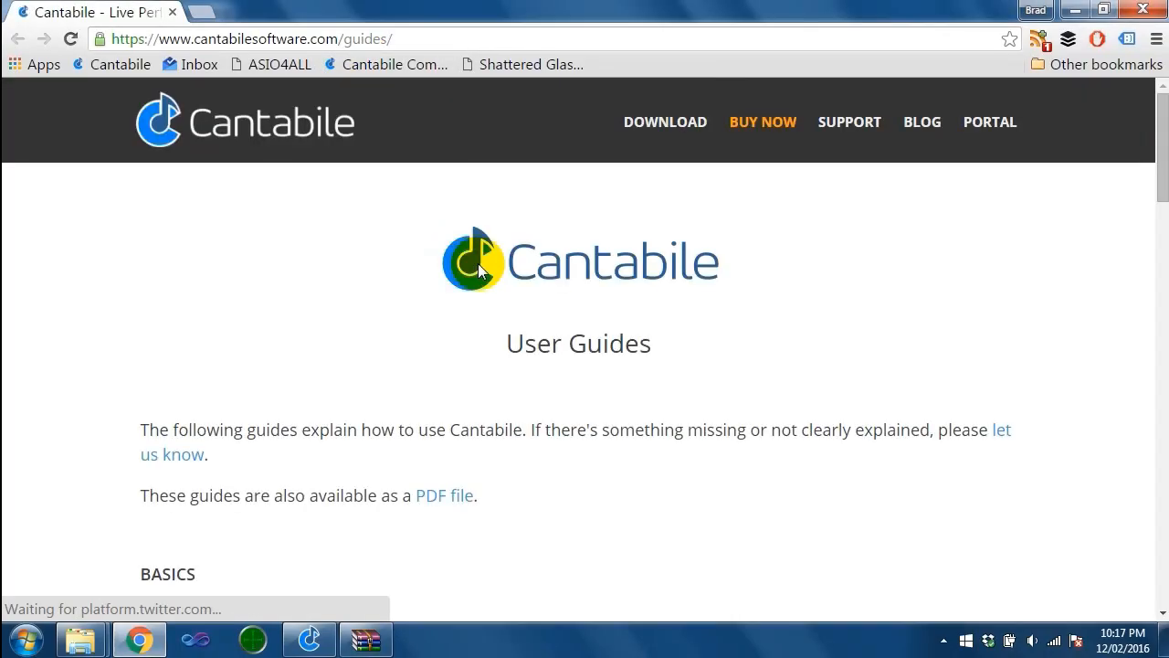
left_click_drag(1153, 128, 1159, 426)
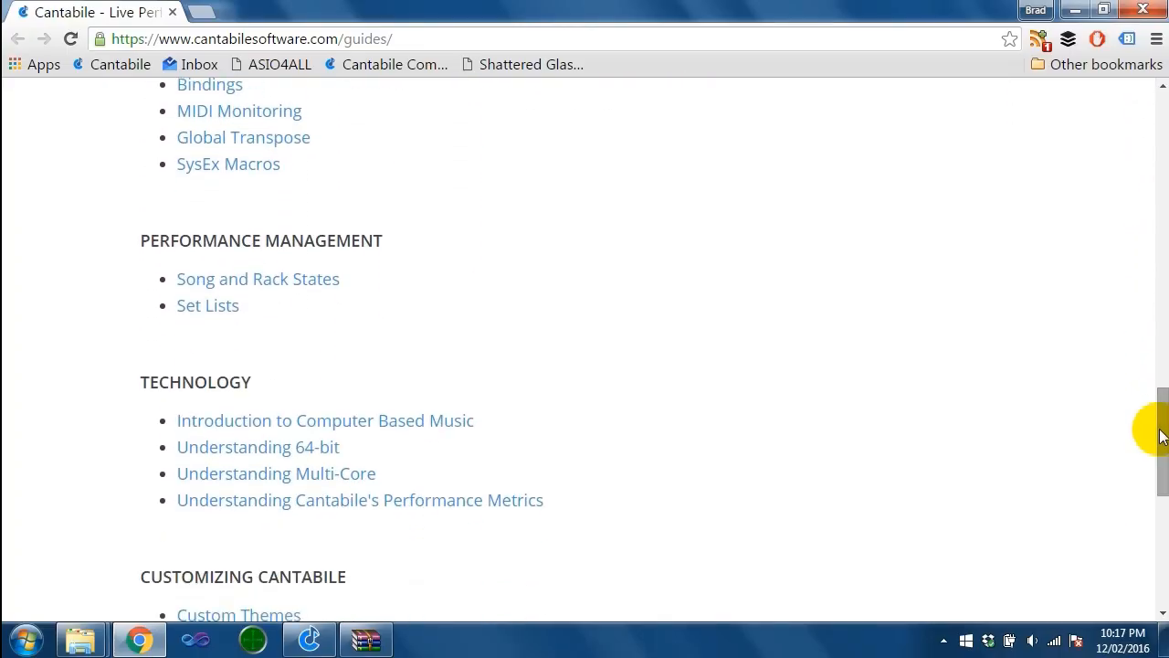
Open the Understanding 64-bit guide and read its x64 vs x86 section
left_click(314, 447)
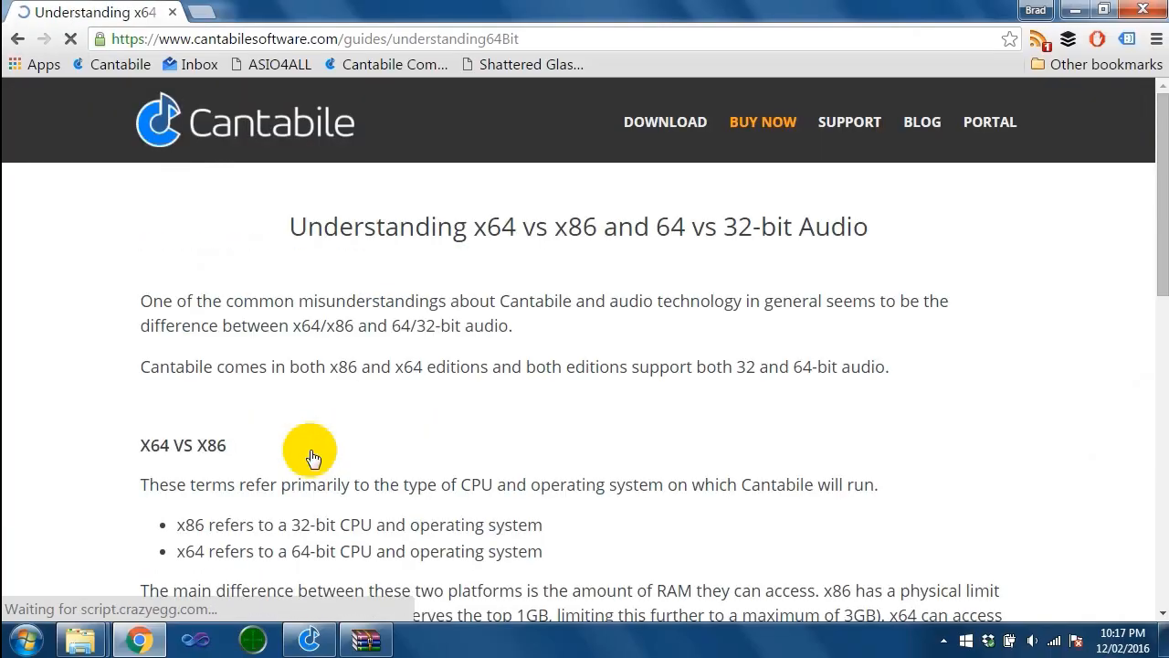
scroll(1158, 170, "down", 1)
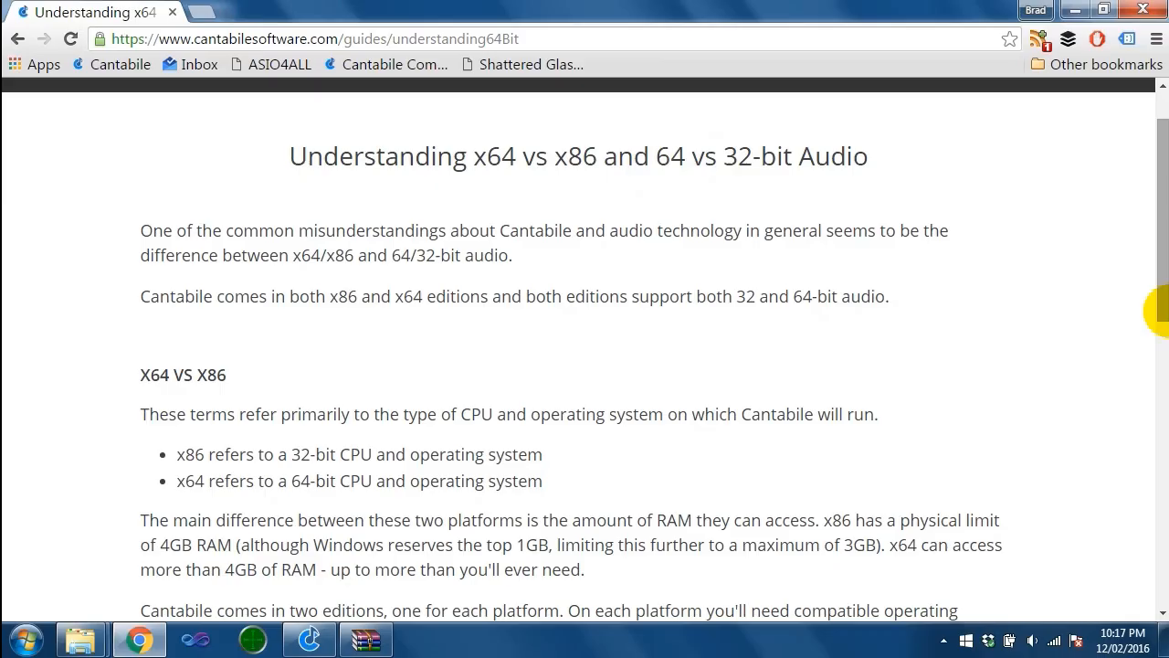
scroll(1165, 283, "down", 3)
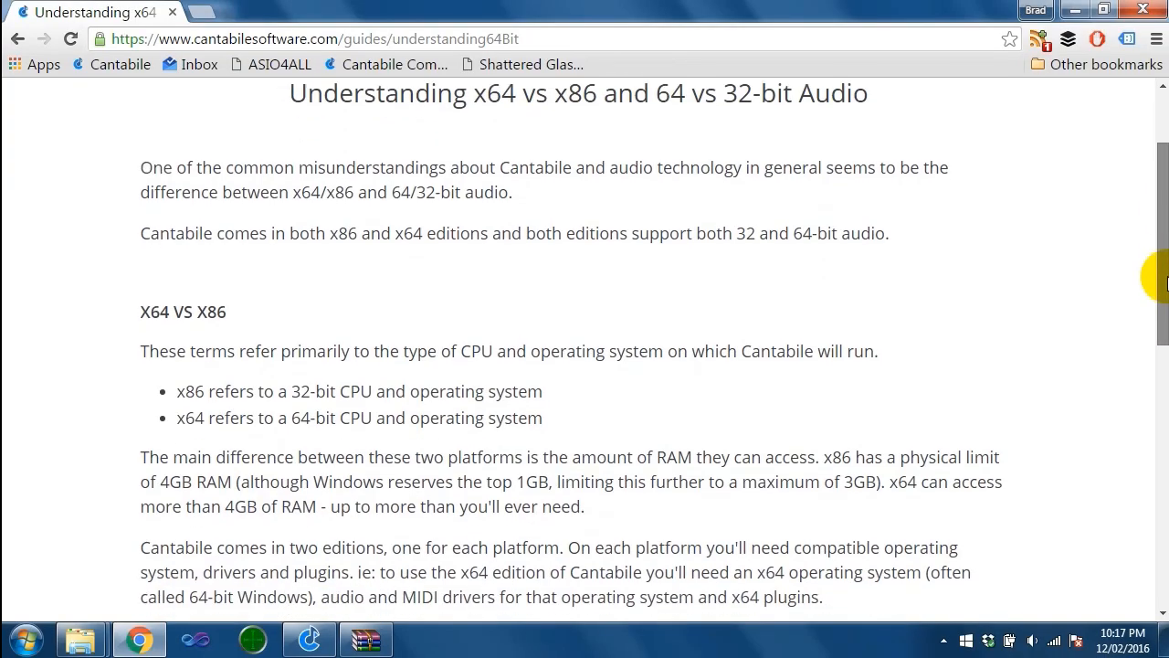
left_click_drag(1165, 284, 1162, 351)
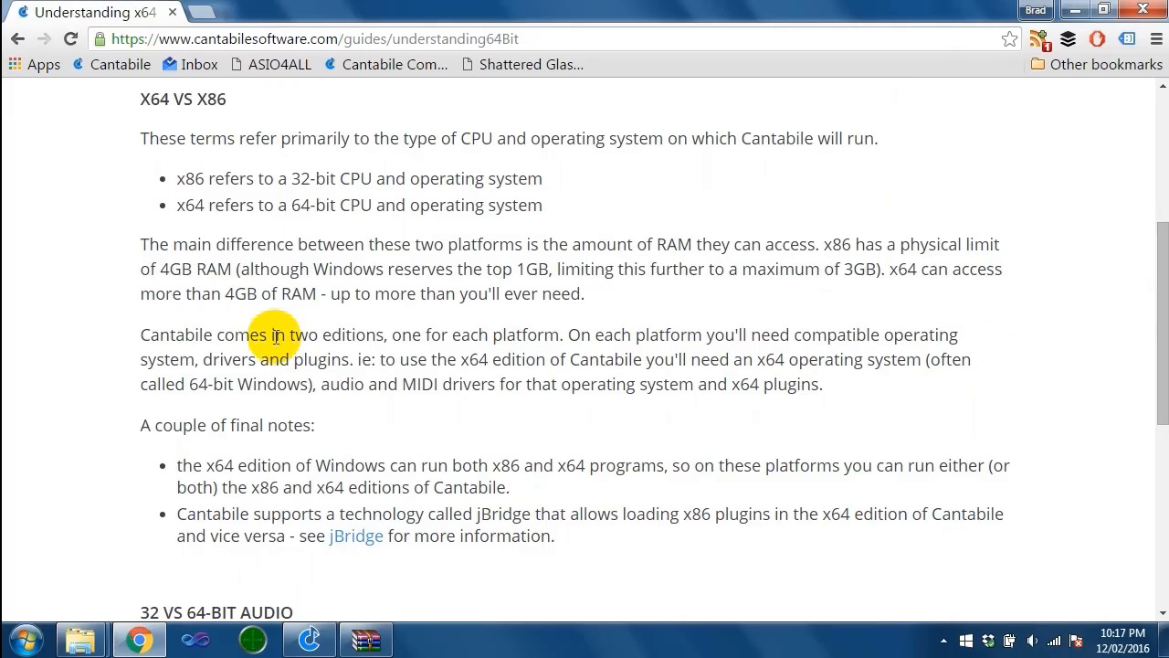
Open the jBridge guide, read about using x86 plugins in x64 Cantabile, and close the browser
left_click(355, 539)
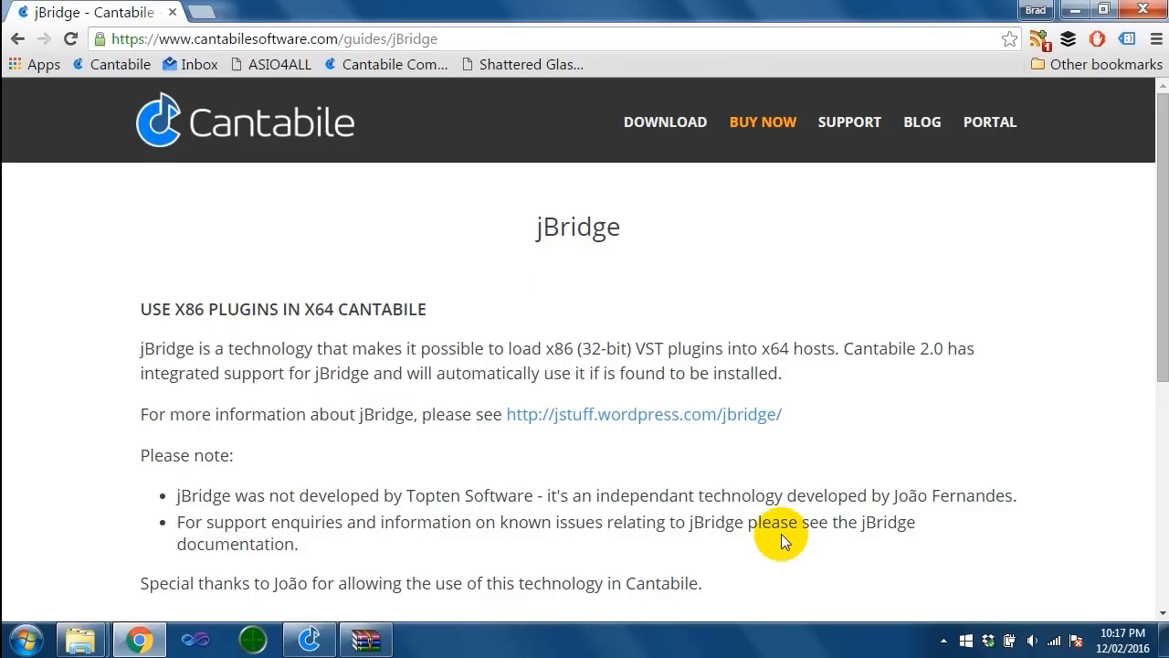
left_click_drag(1158, 320, 1157, 378)
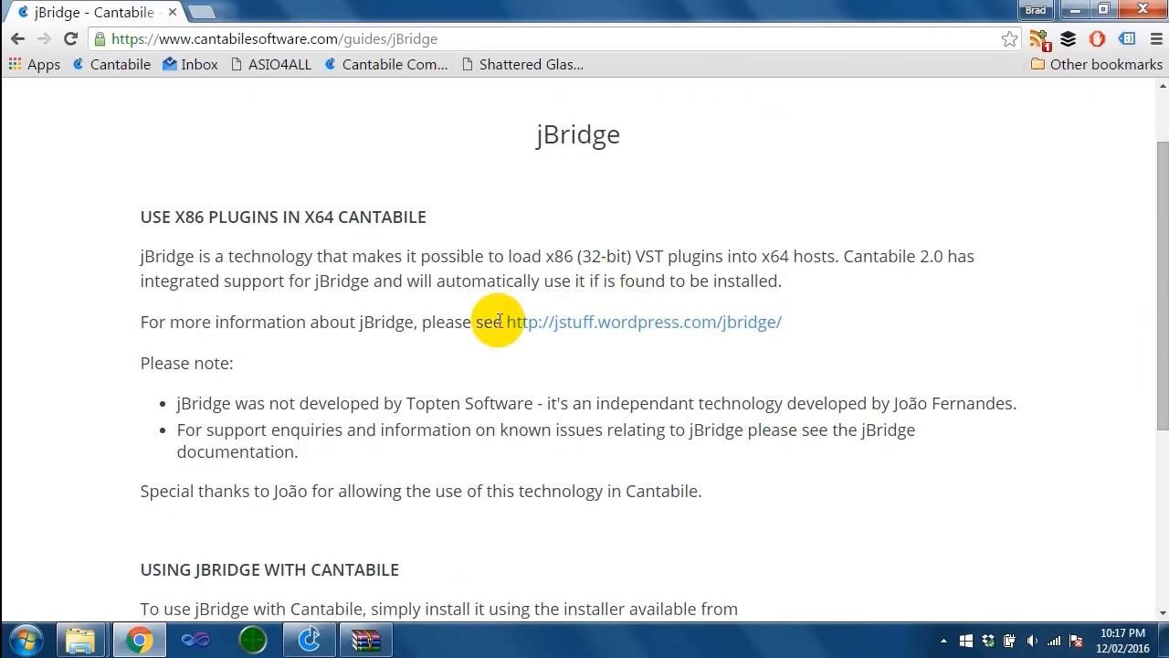
left_click_drag(420, 323, 500, 327)
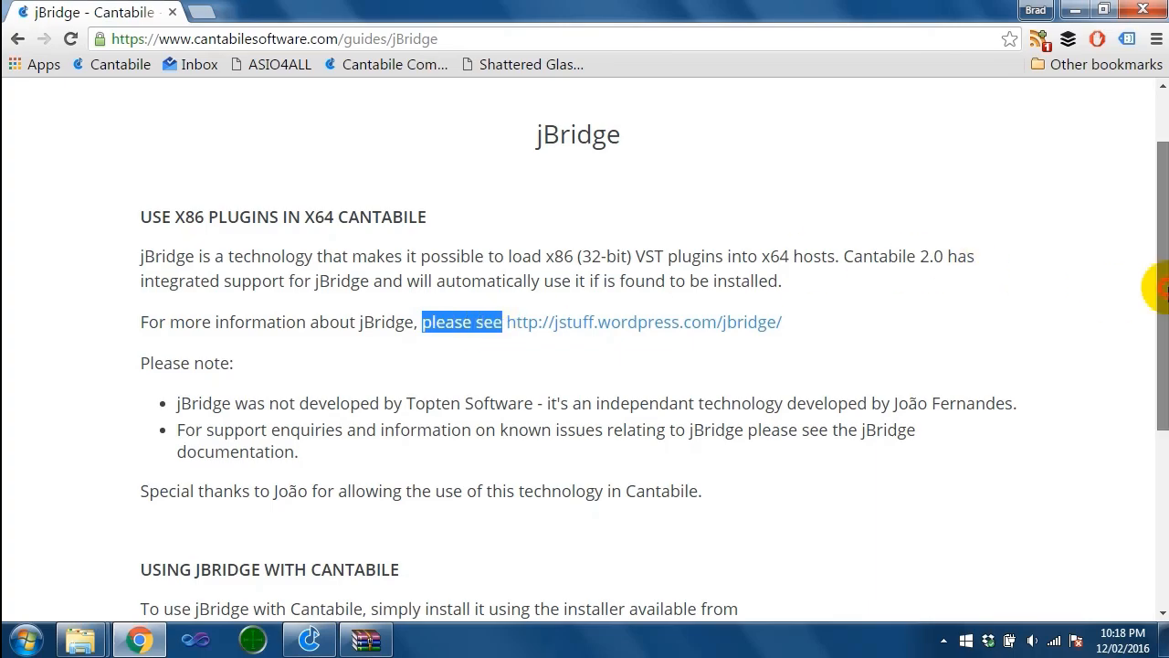
left_click_drag(1159, 294, 1143, 229)
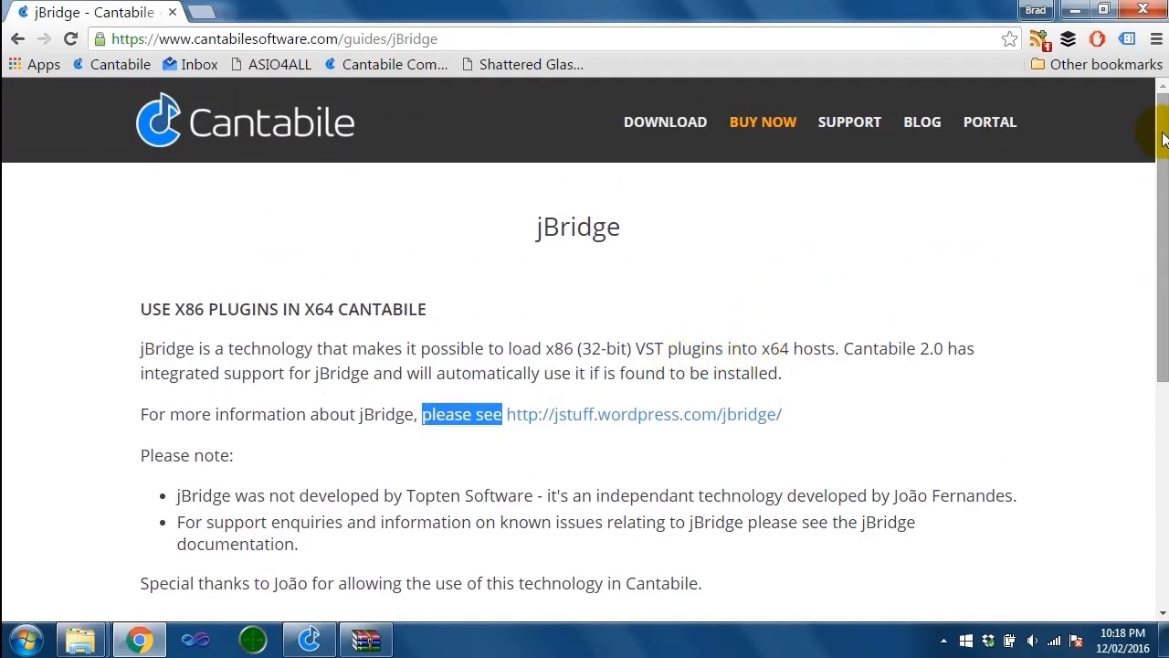
left_click(1141, 9)
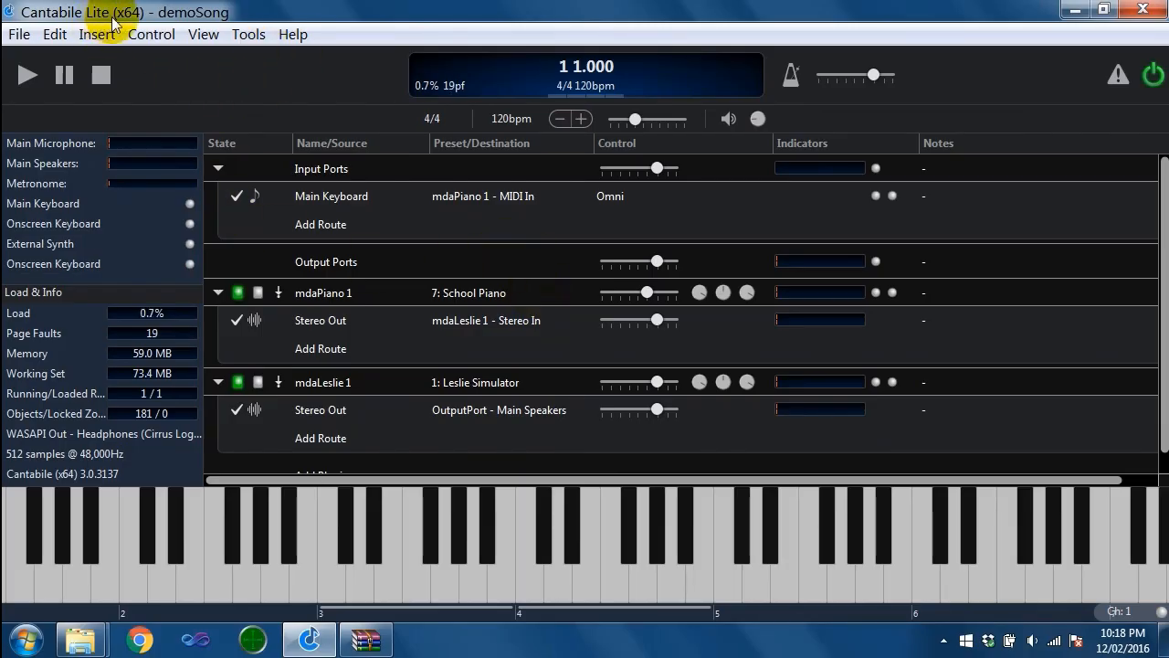
Change the license to Cantabile 3 Performer (Trial), restart the program and continue into the trial
left_click(284, 37)
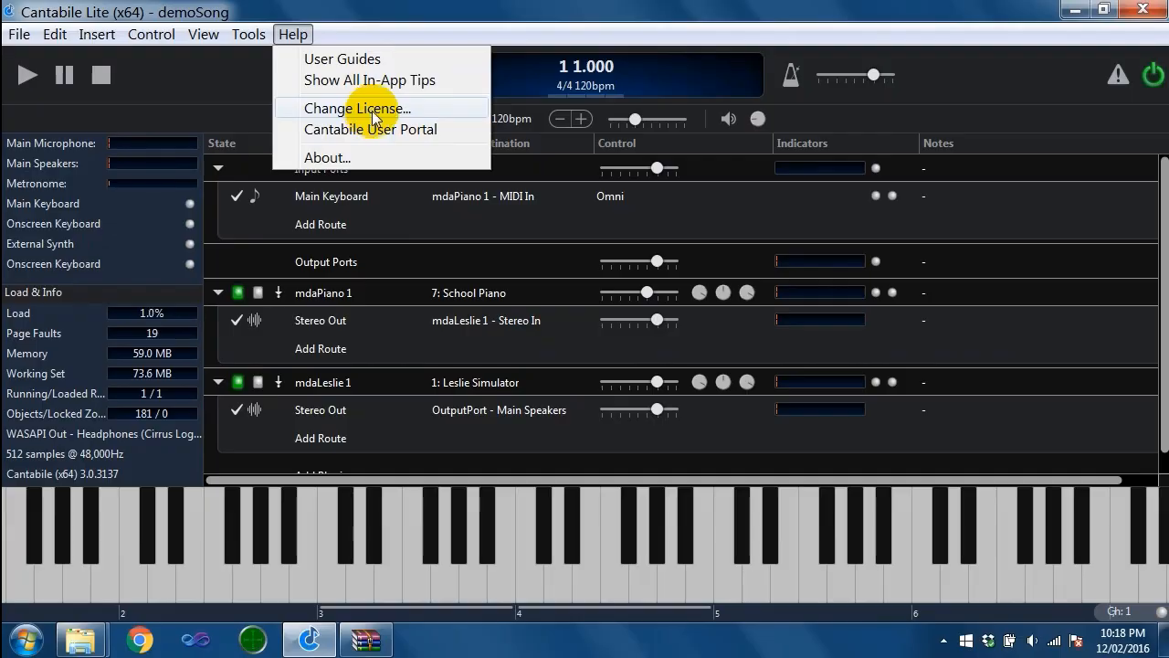
left_click(414, 113)
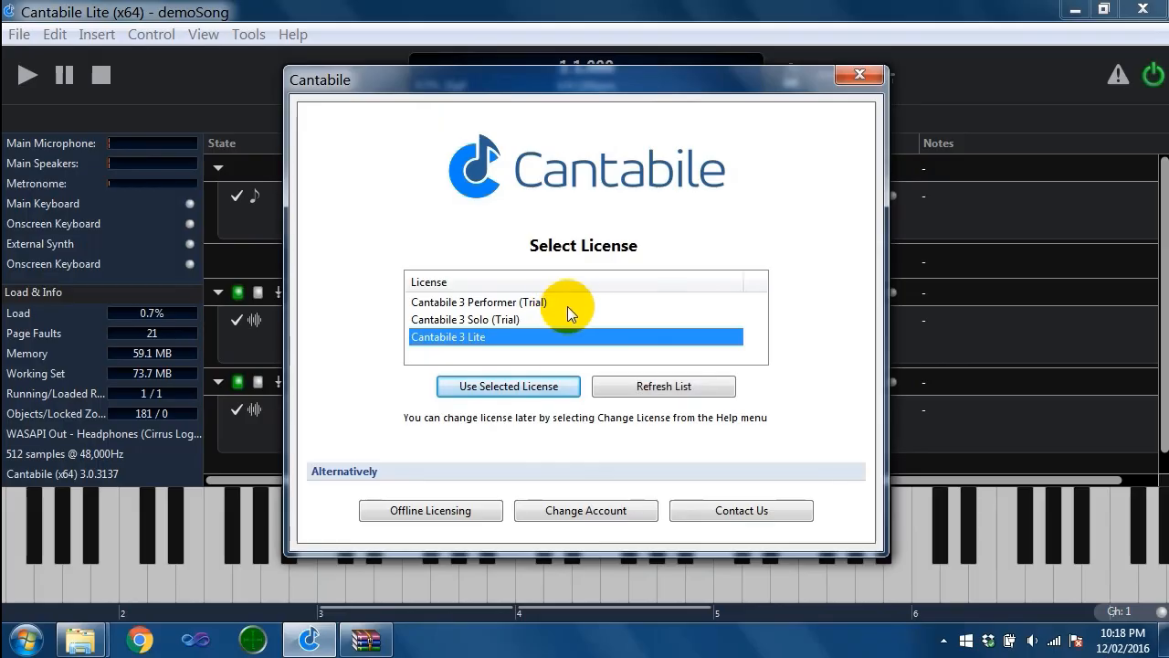
double_click(511, 302)
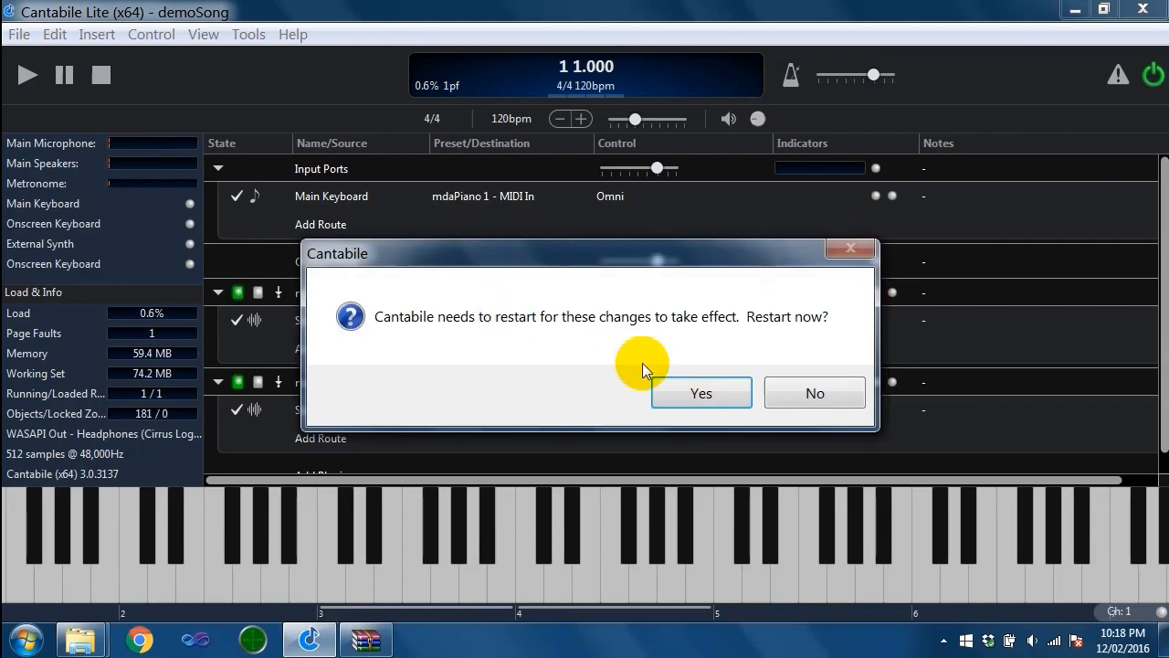
left_click(693, 397)
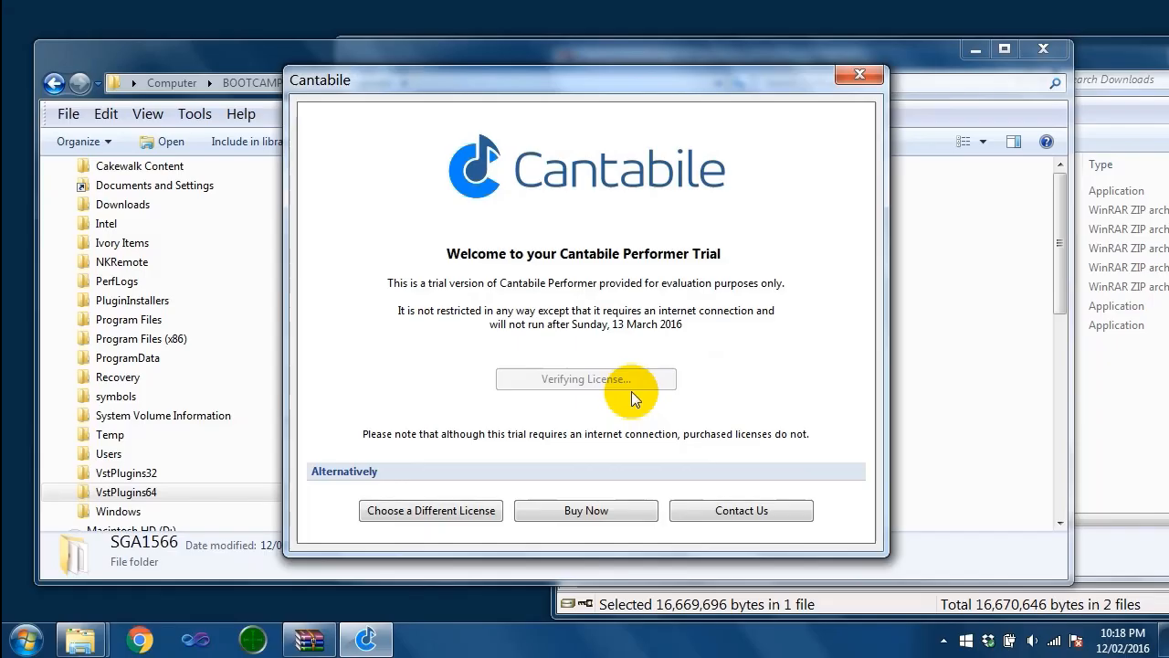
left_click(633, 389)
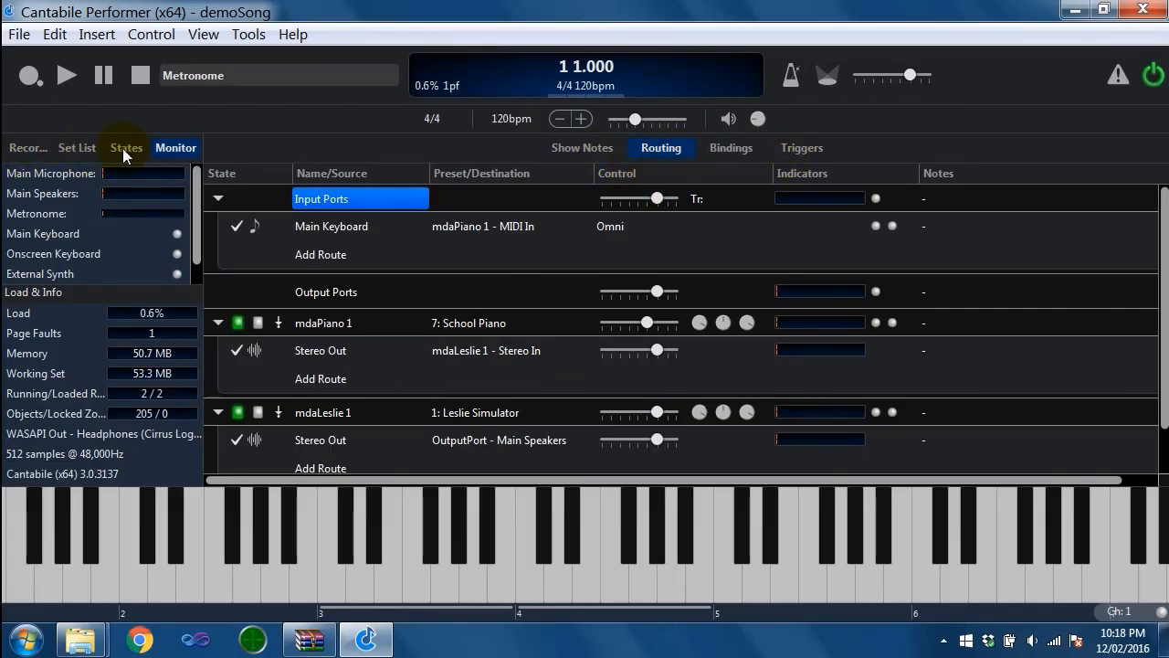
Look through the Performer edition's Monitor and Triggers views and return to Routing
left_click(173, 151)
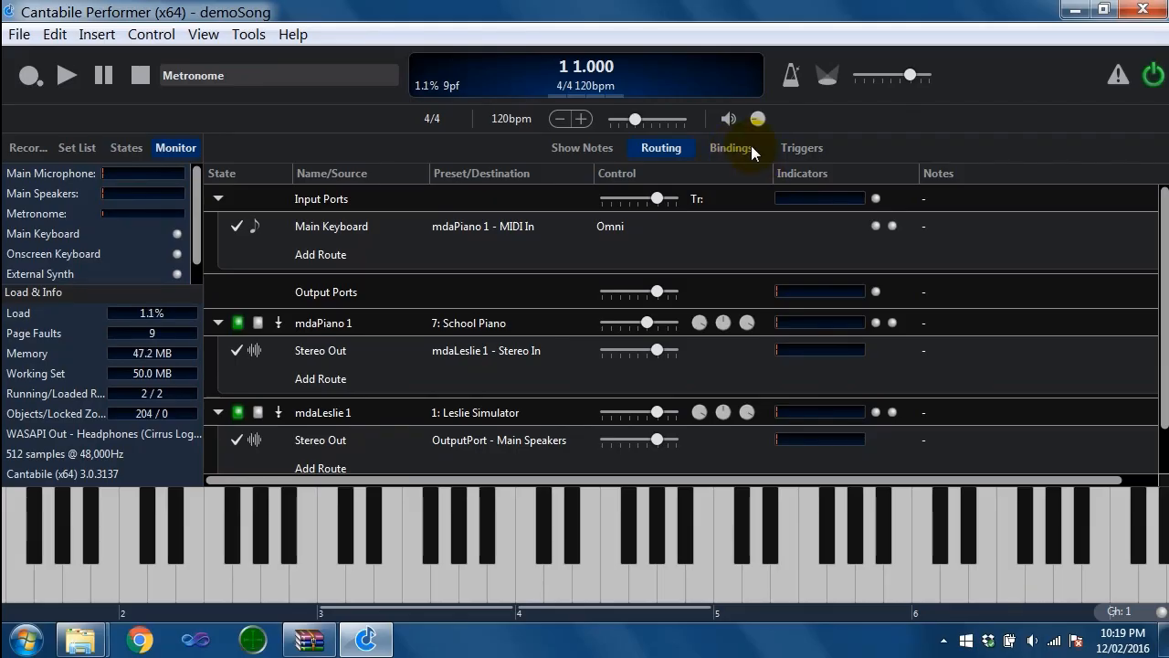
left_click(800, 149)
left_click(661, 150)
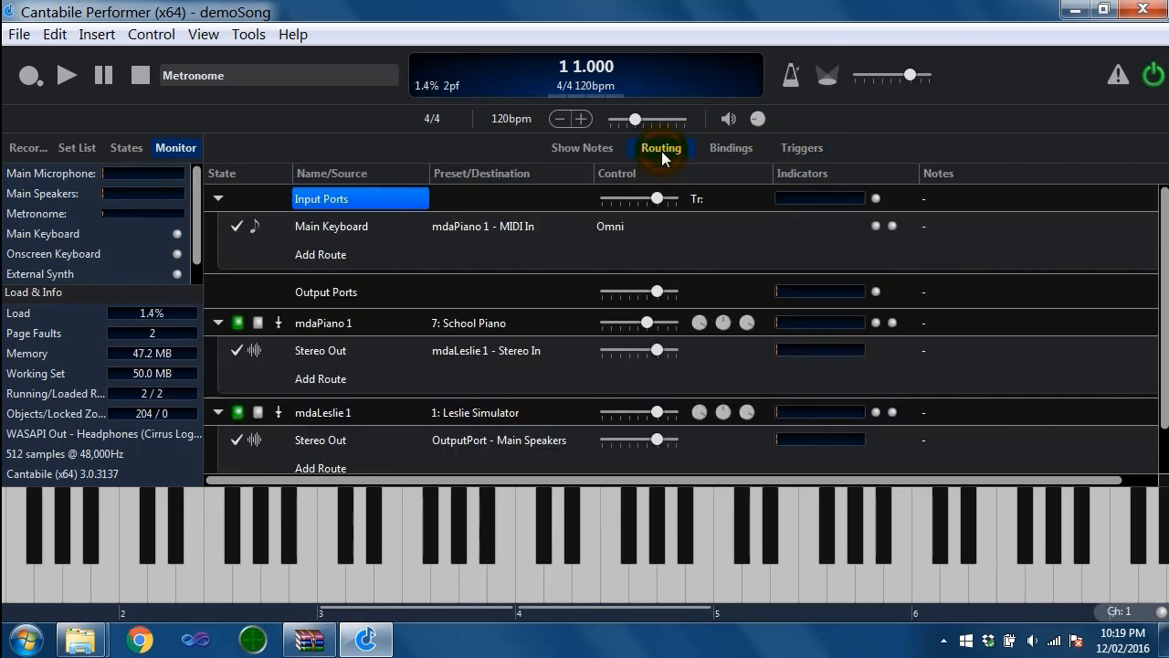